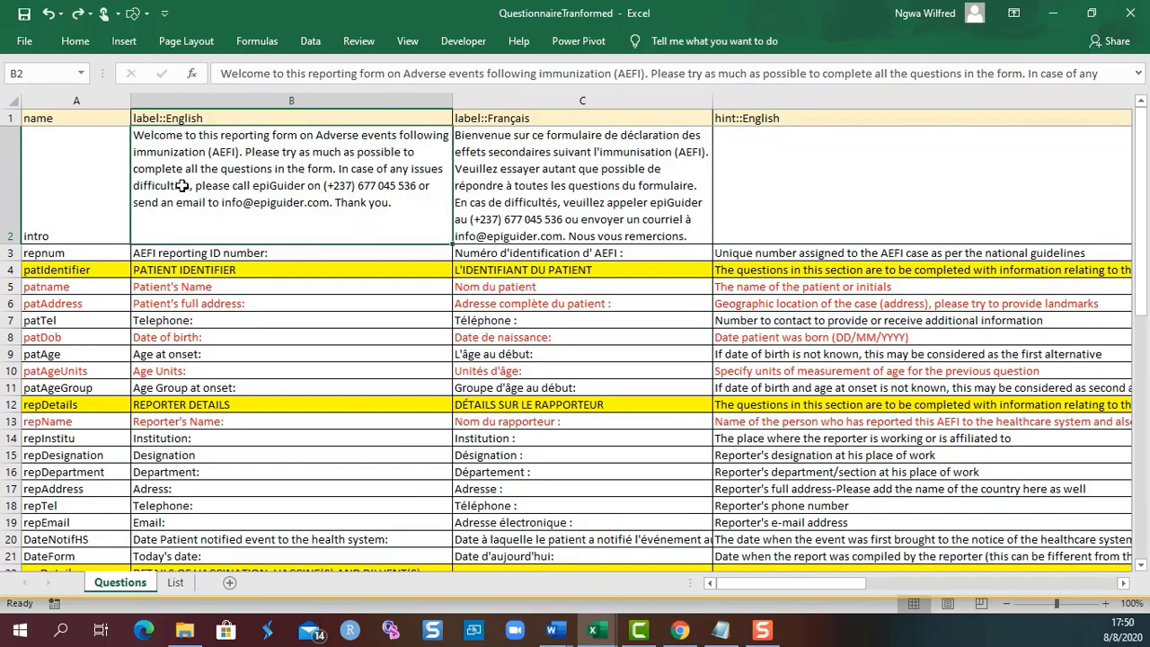
Step: Copy the labels and hints B2:E57 from QuestionnaireTranformed into survey cell C5 of epiGuiderHelpFile
{"action": "left_click_drag", "start_coordinate": [200, 171], "coordinate": [1012, 207]}
{"action": "key", "text": "ctrl+shift+End"}
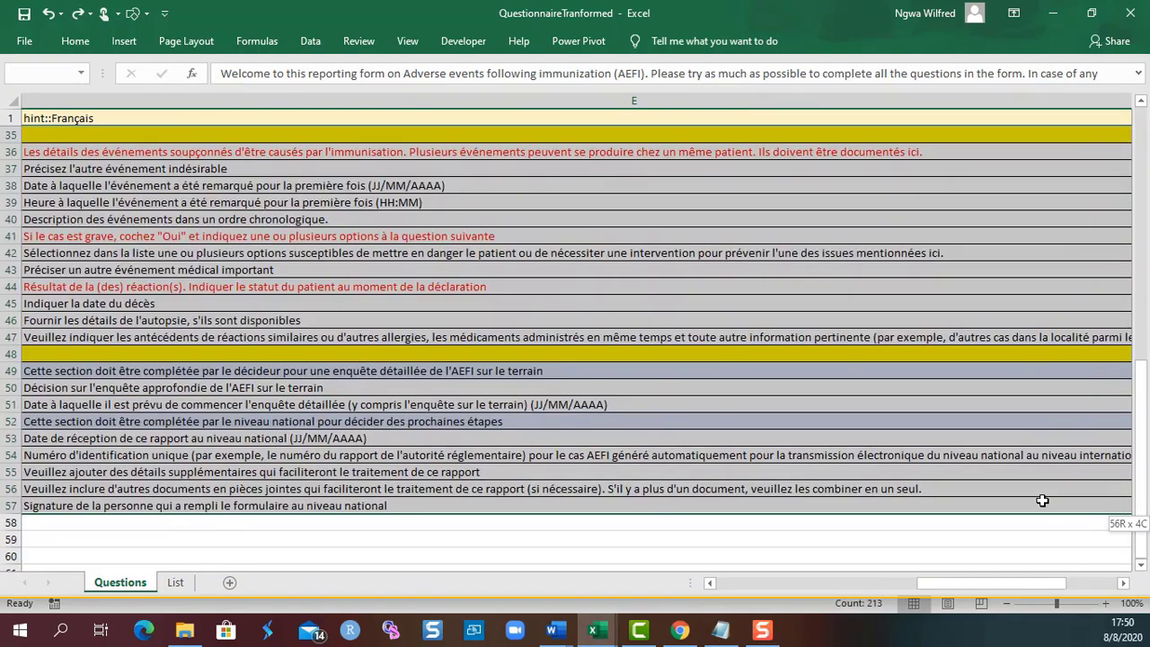
{"action": "right_click", "coordinate": [756, 250]}
{"action": "left_click", "coordinate": [814, 288]}
{"action": "key", "text": "alt+Tab"}
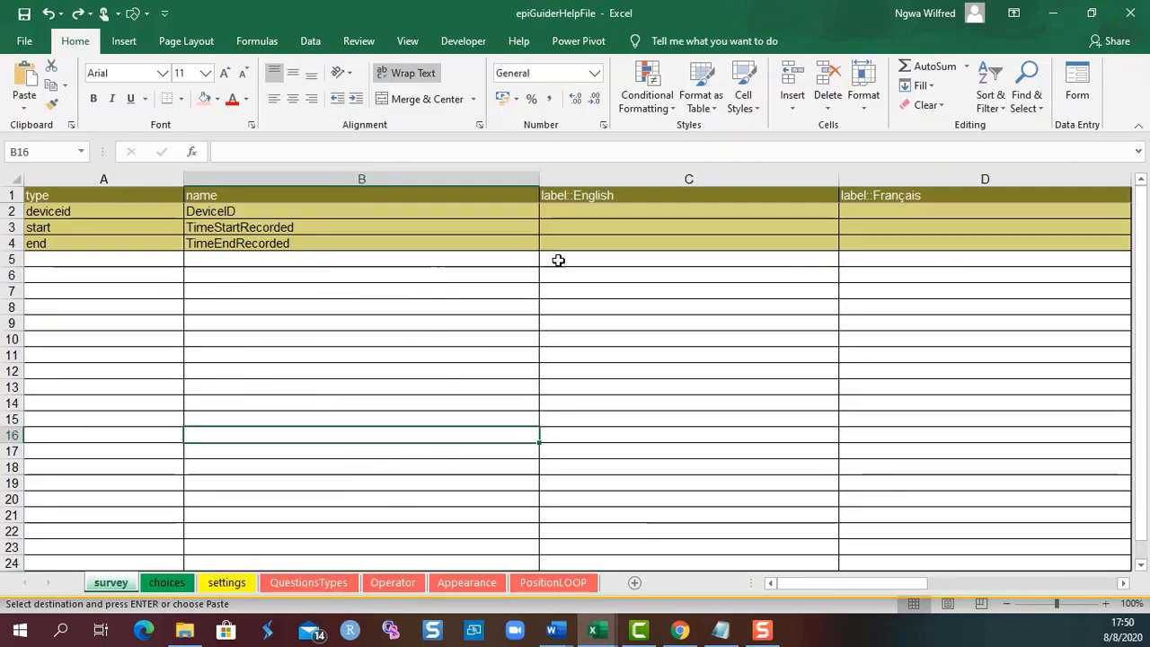
{"action": "left_click", "coordinate": [558, 260]}
{"action": "right_click", "coordinate": [558, 259]}
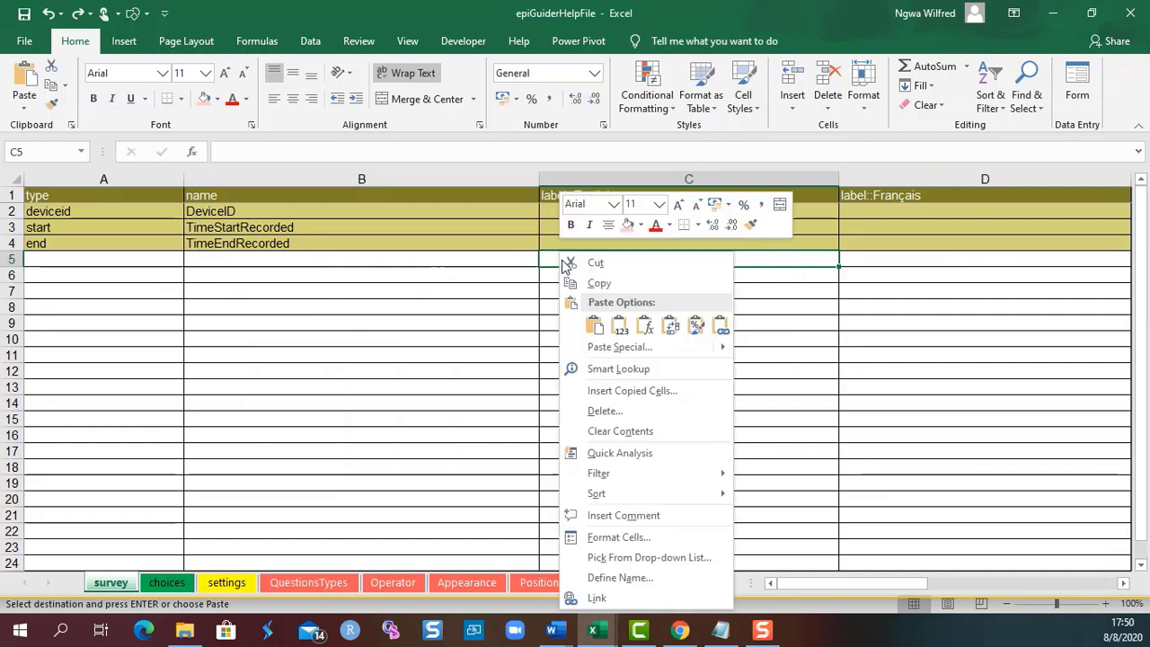
{"action": "left_click", "coordinate": [618, 323]}
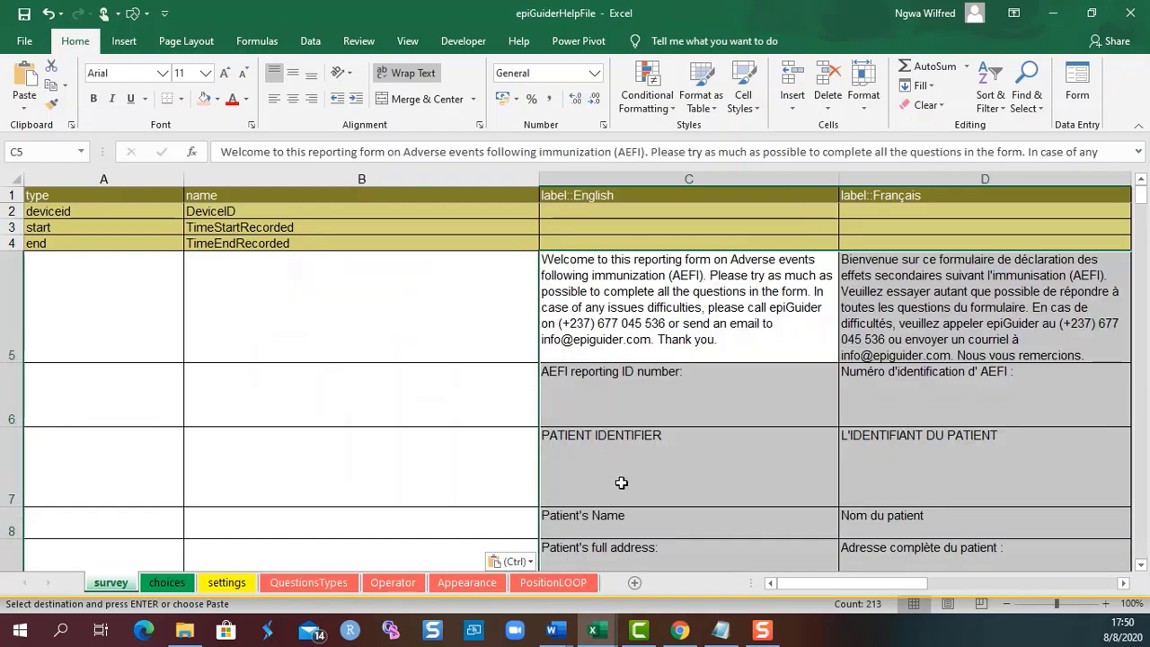
Step: Copy the question names from column A and paste them as values starting at B5
{"action": "left_click", "coordinate": [609, 628]}
{"action": "left_click", "coordinate": [531, 575]}
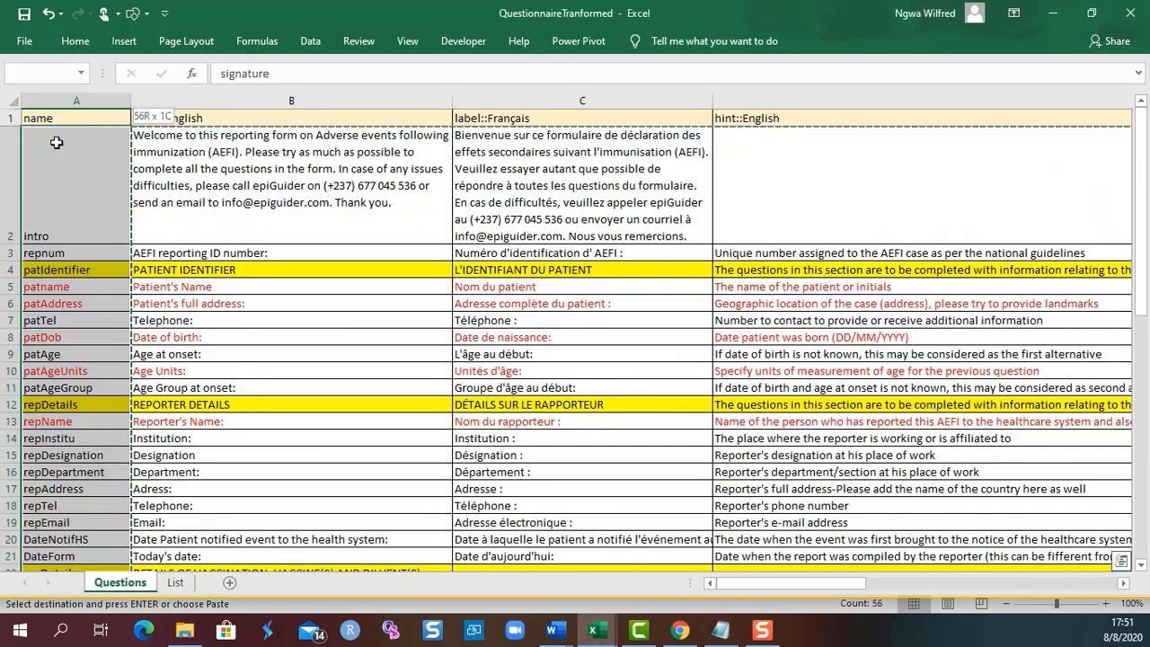
{"action": "right_click", "coordinate": [57, 144]}
{"action": "left_click", "coordinate": [101, 180]}
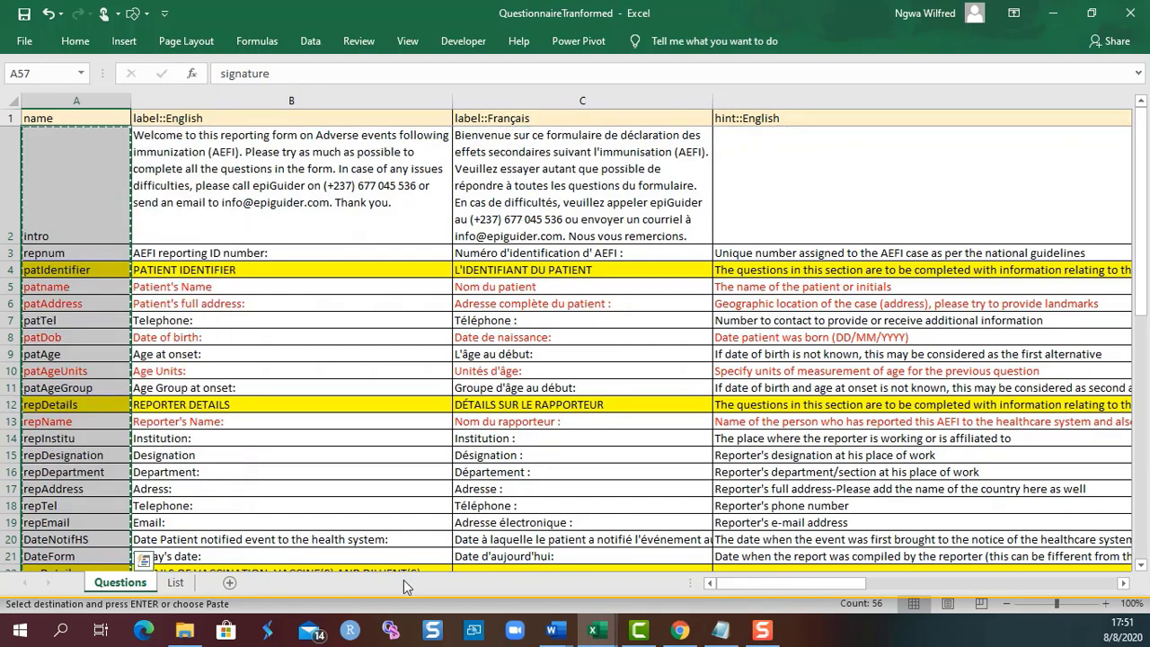
{"action": "mouse_move", "coordinate": [616, 631]}
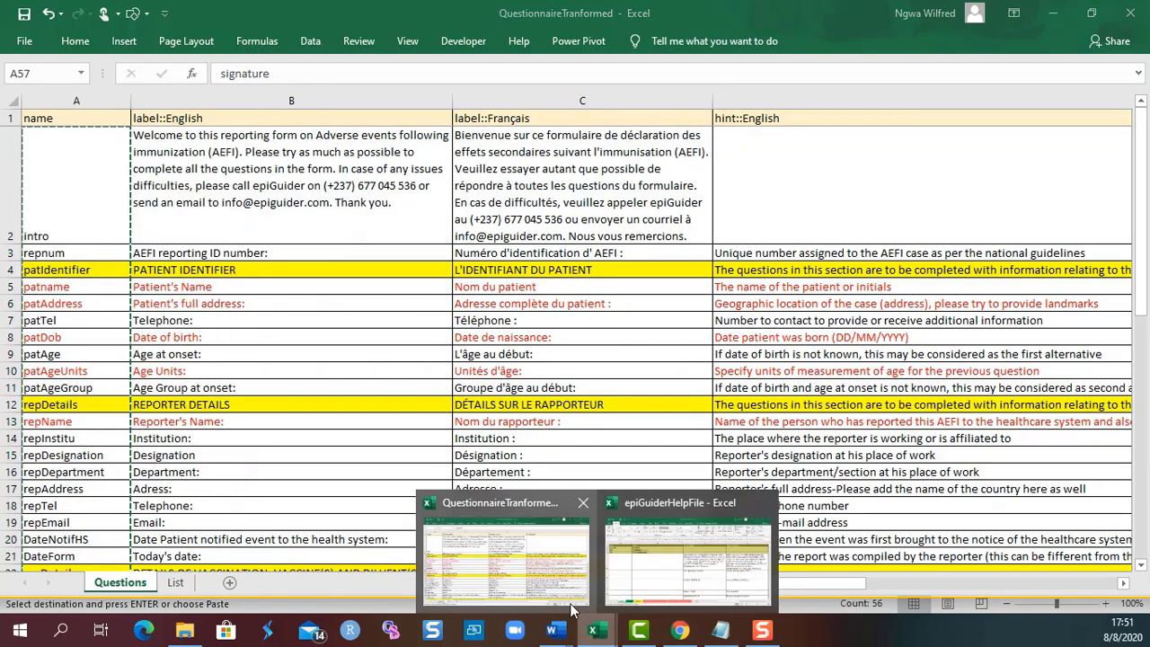
{"action": "left_click", "coordinate": [651, 489]}
{"action": "right_click", "coordinate": [258, 304]}
{"action": "left_click", "coordinate": [317, 327]}
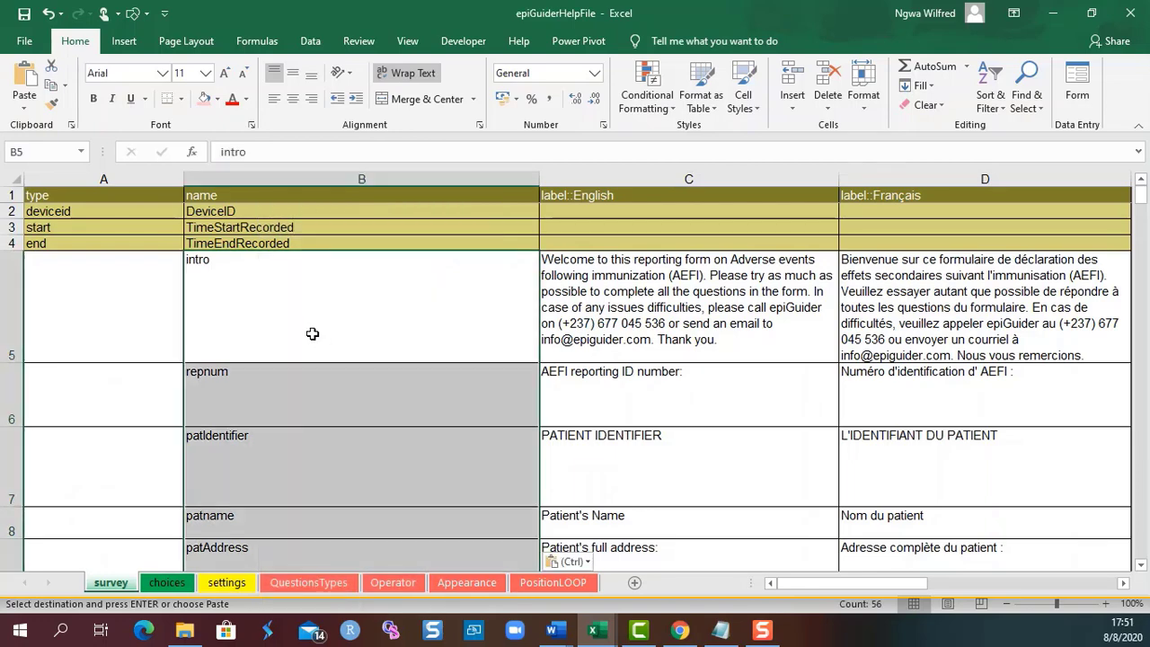
{"action": "left_click", "coordinate": [369, 415]}
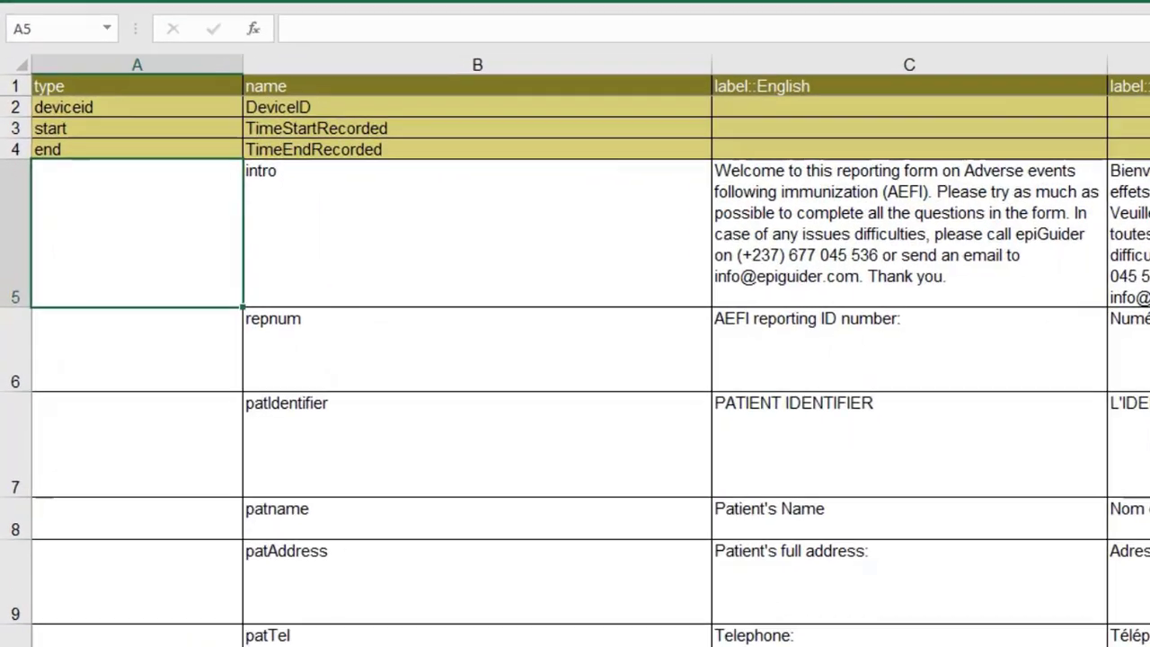
Step: Give the intro row the question type 'note' in cell A5
{"action": "left_click", "coordinate": [309, 584]}
{"action": "right_click", "coordinate": [108, 94]}
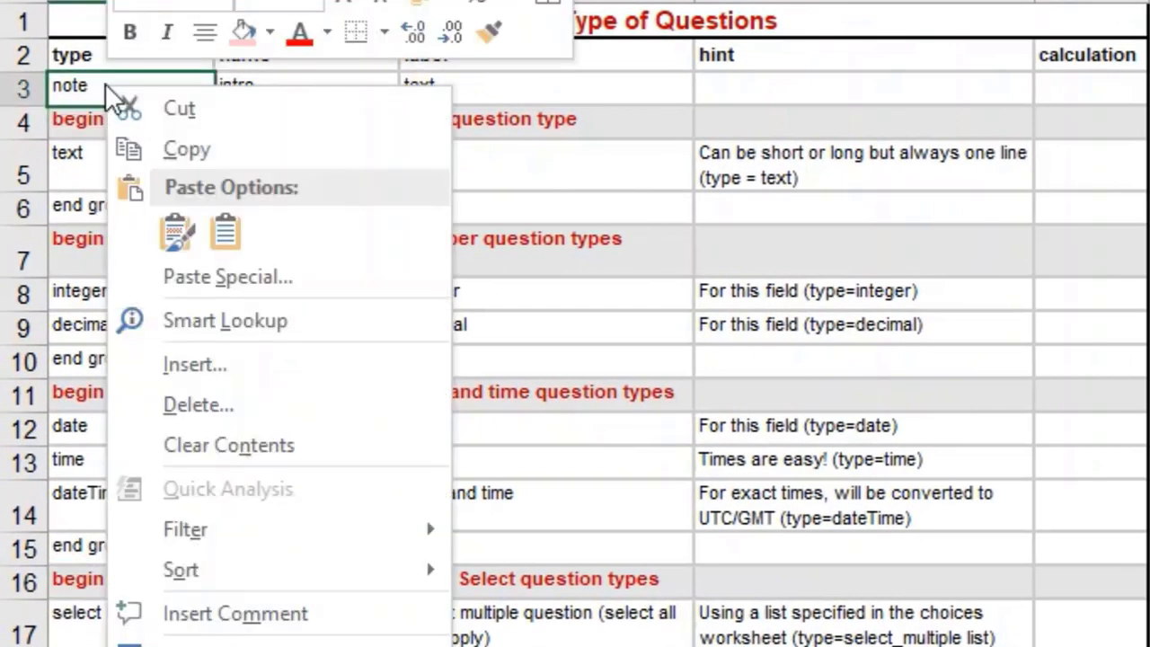
{"action": "left_click", "coordinate": [193, 148]}
{"action": "key", "text": "ctrl+Page_Up"}
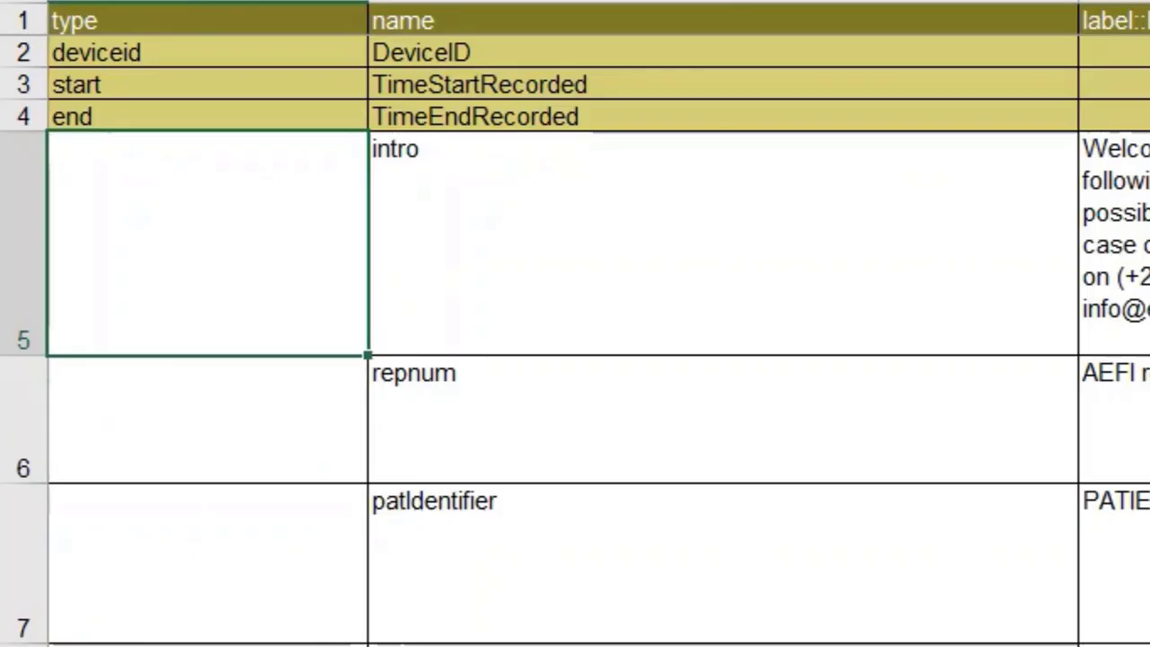
{"action": "right_click", "coordinate": [160, 253]}
{"action": "left_click", "coordinate": [282, 401]}
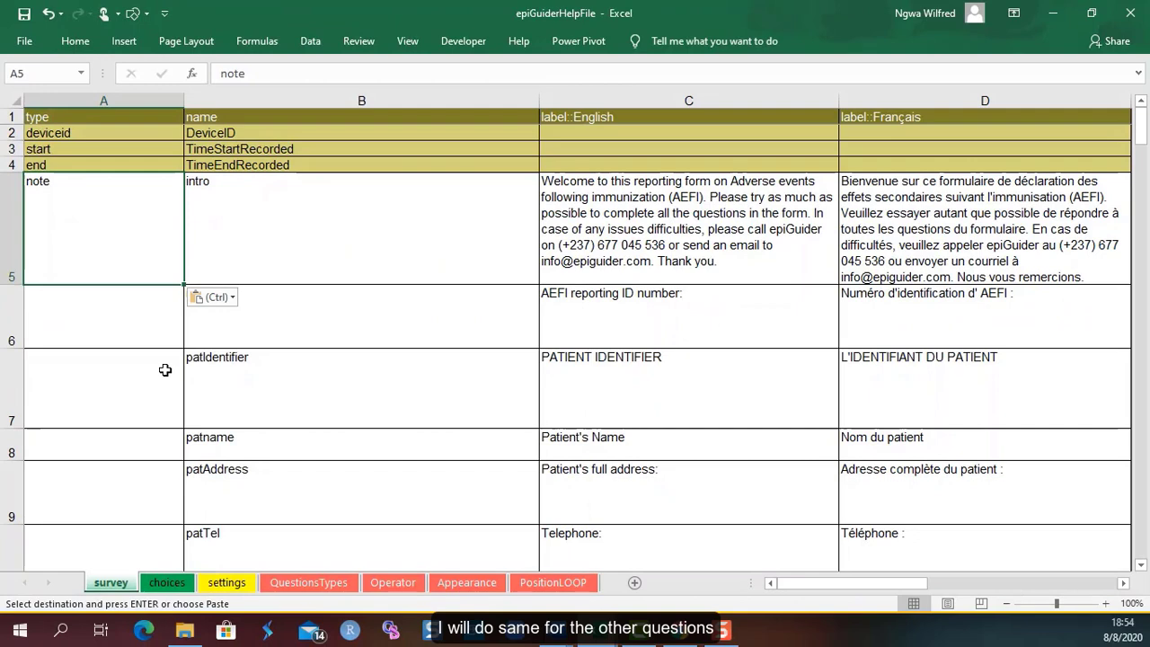
Step: Give the repnum row the question type 'text' in cell A6
{"action": "left_click", "coordinate": [272, 332]}
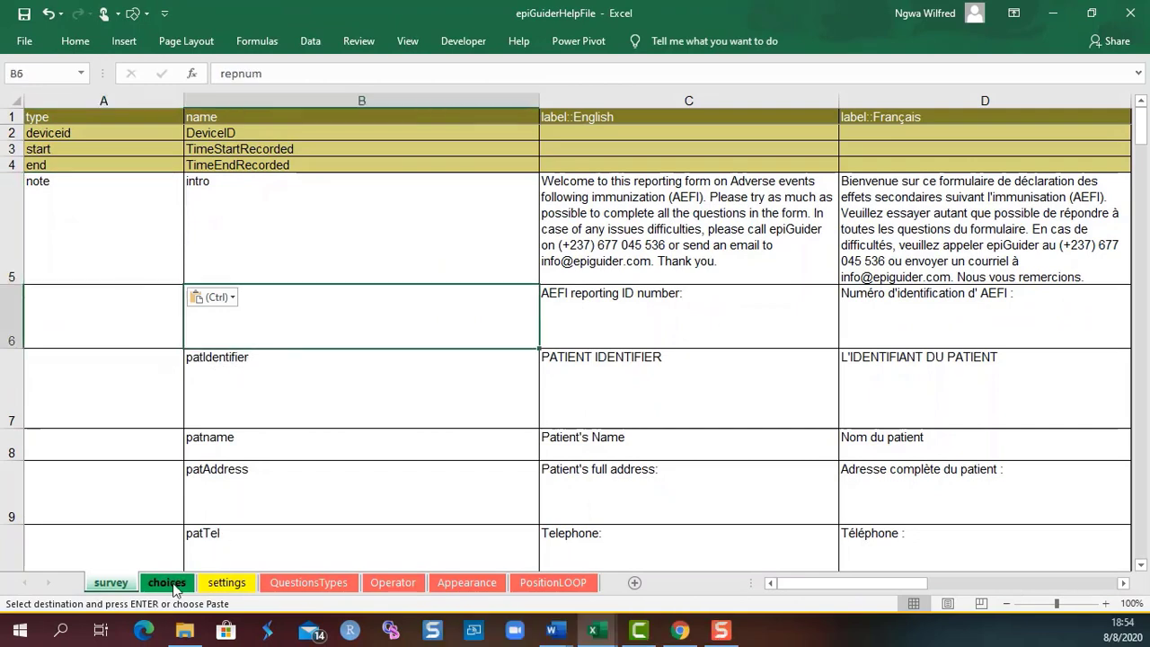
{"action": "left_click", "coordinate": [285, 583]}
{"action": "left_click", "coordinate": [54, 180]}
{"action": "right_click", "coordinate": [54, 181]}
{"action": "key", "text": "Escape"}
{"action": "left_click", "coordinate": [110, 582]}
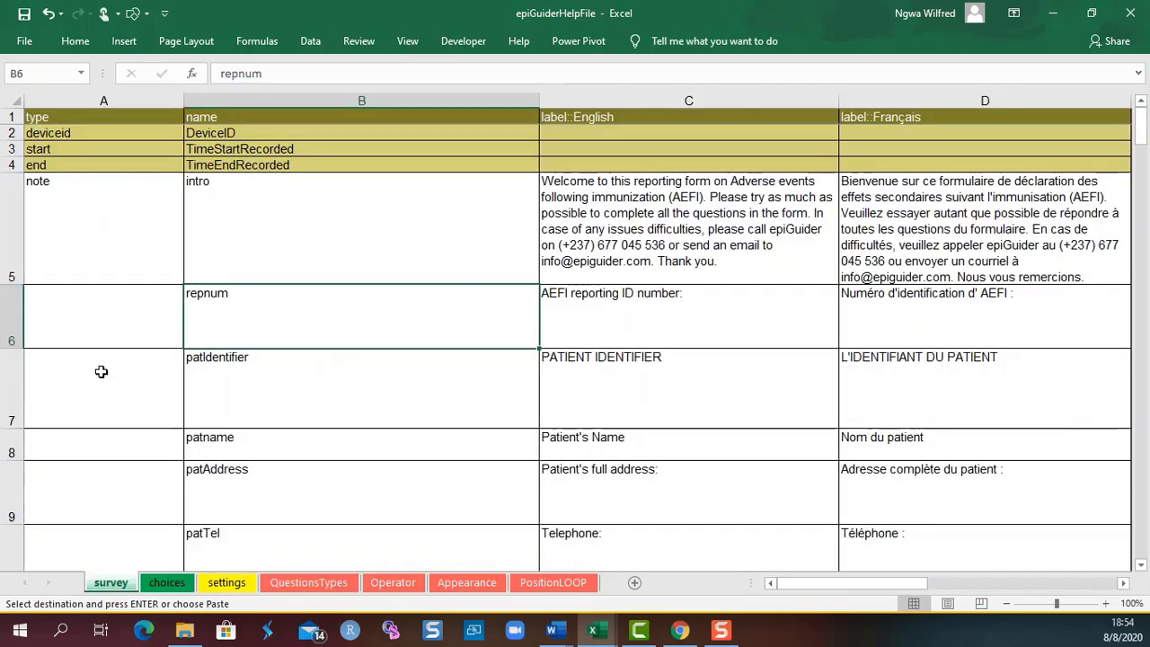
{"action": "right_click", "coordinate": [95, 317]}
{"action": "left_click", "coordinate": [152, 327]}
{"action": "left_click", "coordinate": [12, 386]}
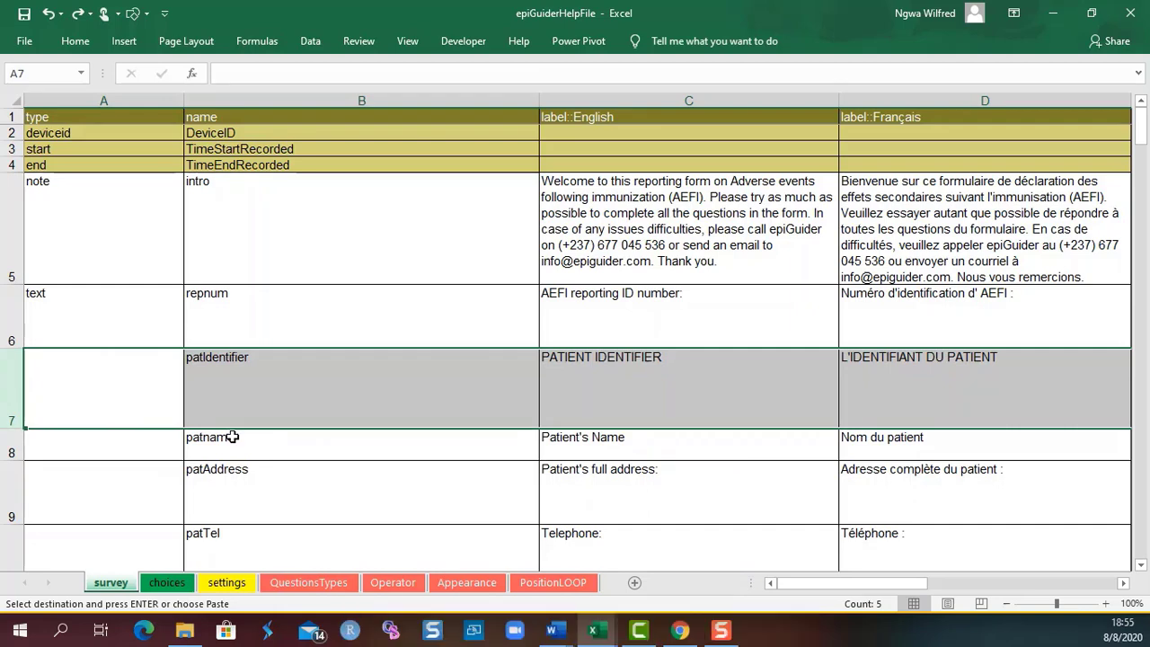
Step: Set patIdentifier's type in A7 to 'begin group'
{"action": "left_click", "coordinate": [306, 586]}
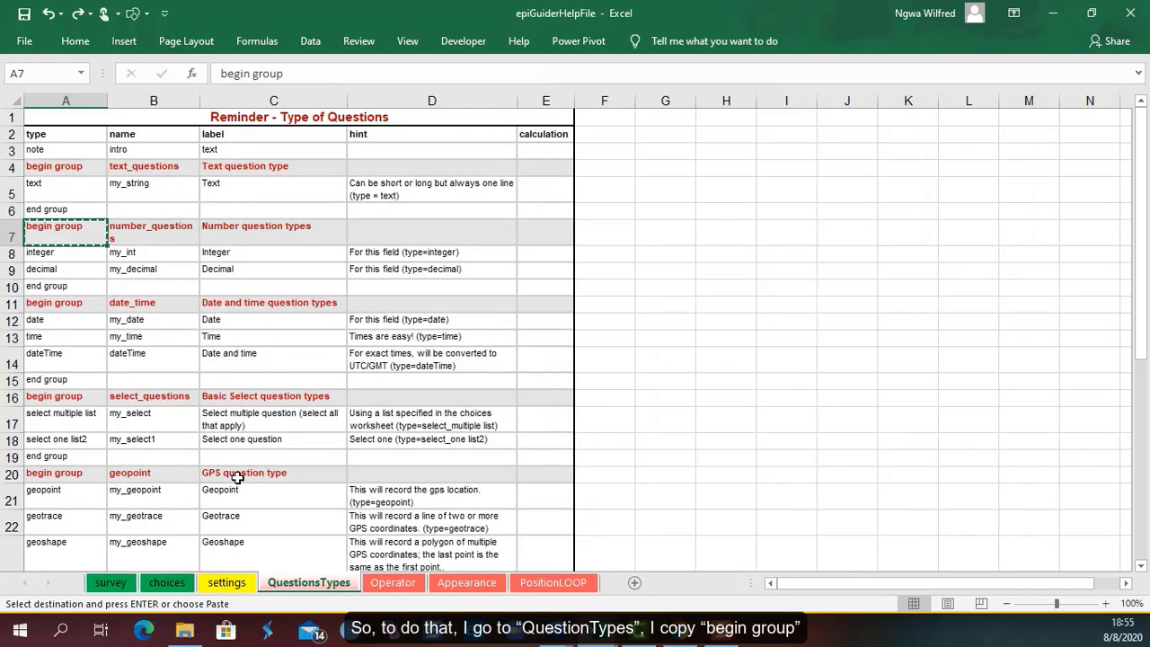
{"action": "right_click", "coordinate": [70, 231]}
{"action": "left_click", "coordinate": [107, 264]}
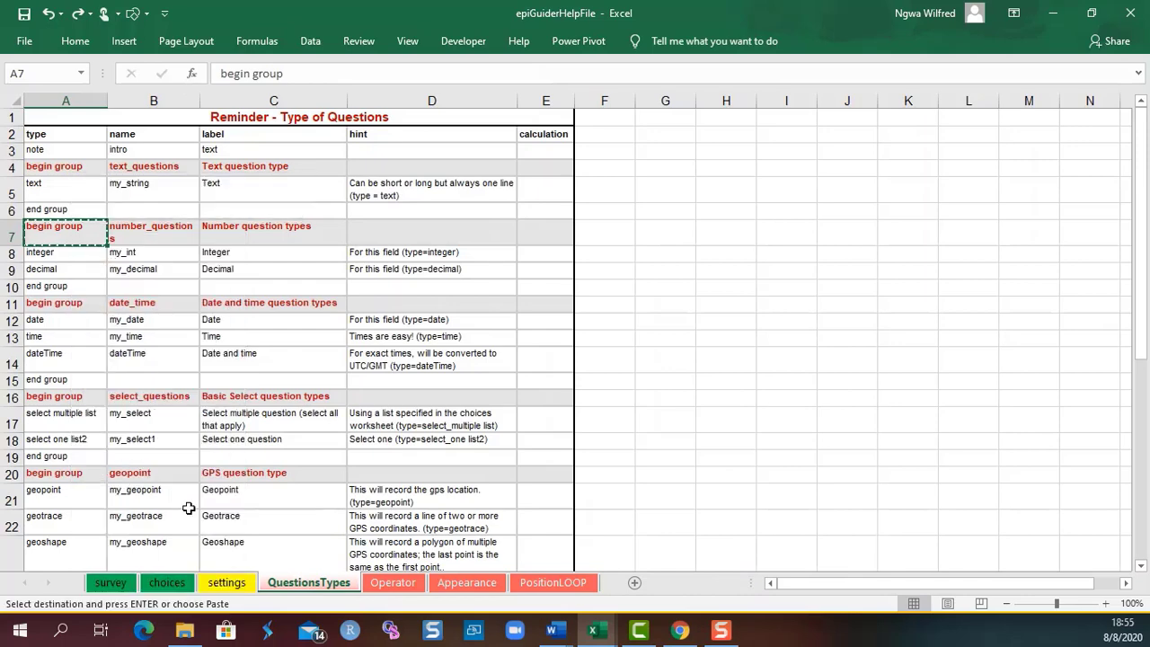
{"action": "left_click", "coordinate": [111, 584]}
{"action": "left_click", "coordinate": [91, 369]}
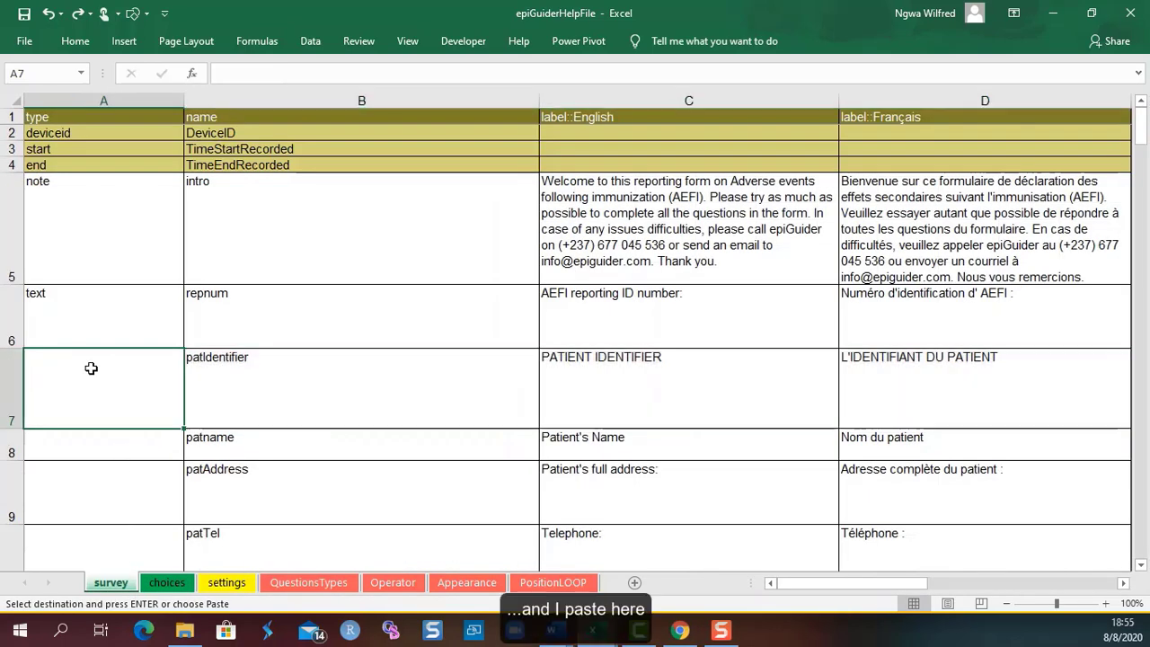
{"action": "right_click", "coordinate": [90, 368]}
{"action": "left_click", "coordinate": [156, 90]}
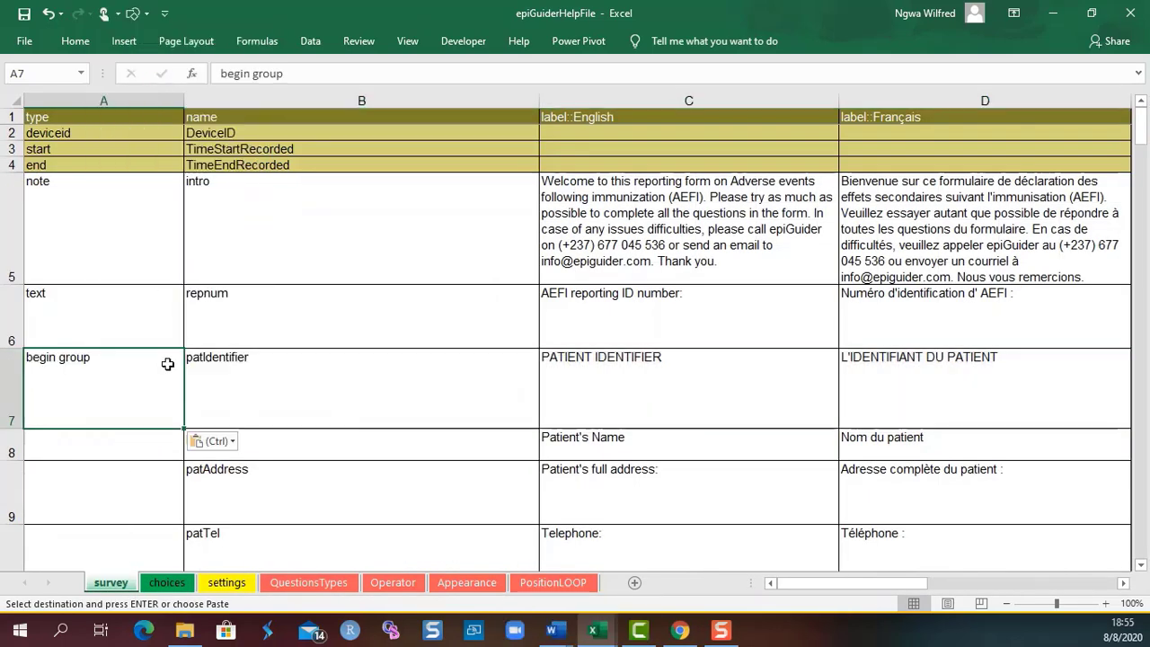
Step: Copy 'text' from A6 into A8, A9 and A10 for patname, patAddress and patTel
{"action": "left_click", "coordinate": [160, 474]}
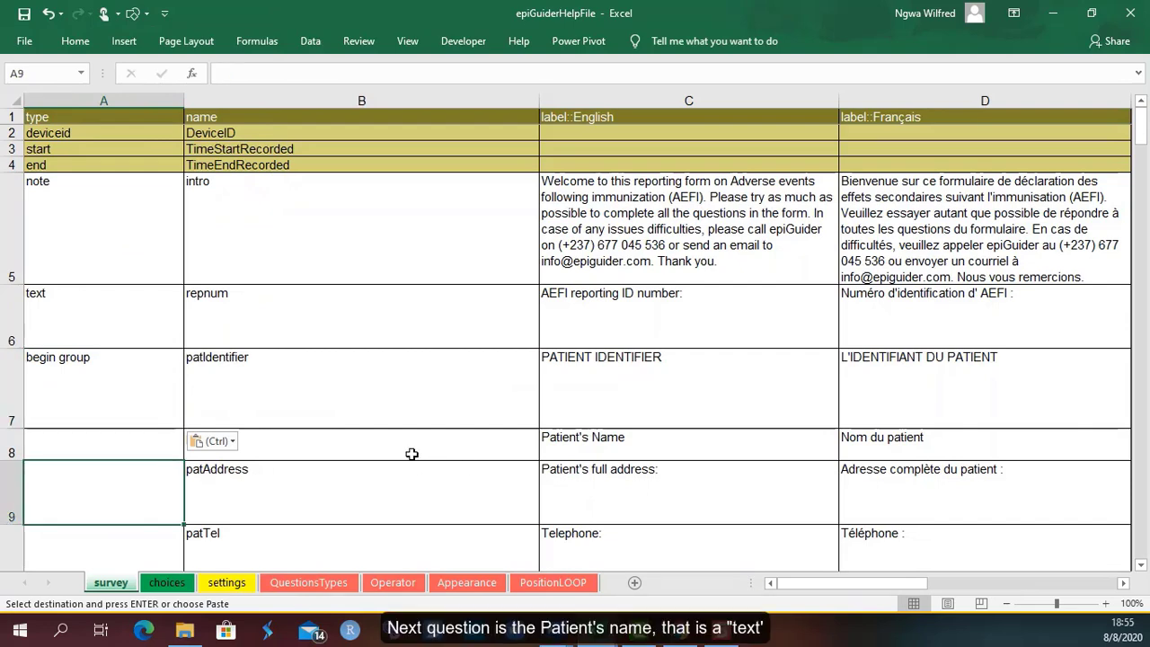
{"action": "right_click", "coordinate": [106, 322]}
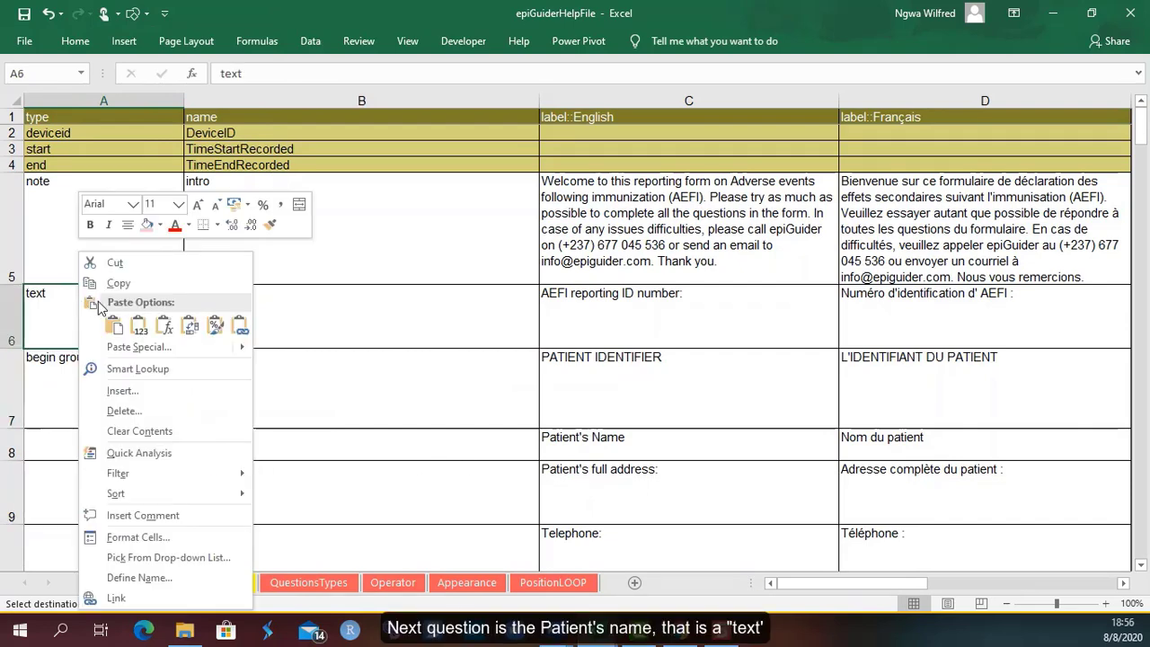
{"action": "left_click", "coordinate": [95, 284]}
{"action": "right_click", "coordinate": [90, 442]}
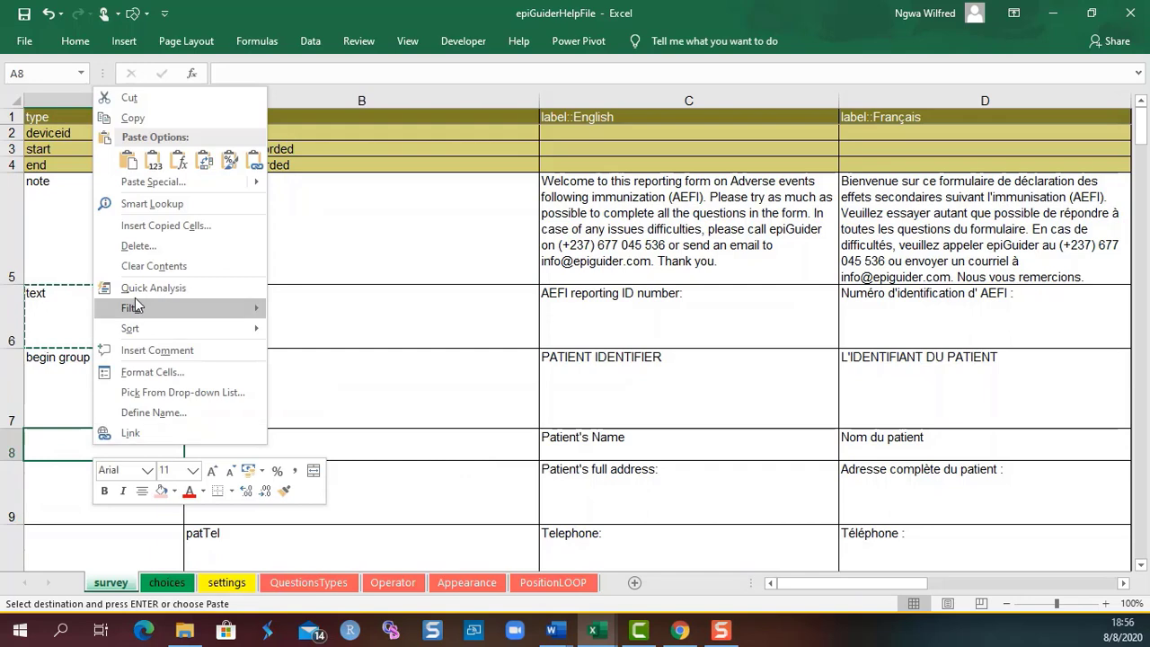
{"action": "left_click", "coordinate": [127, 160]}
{"action": "right_click", "coordinate": [114, 489]}
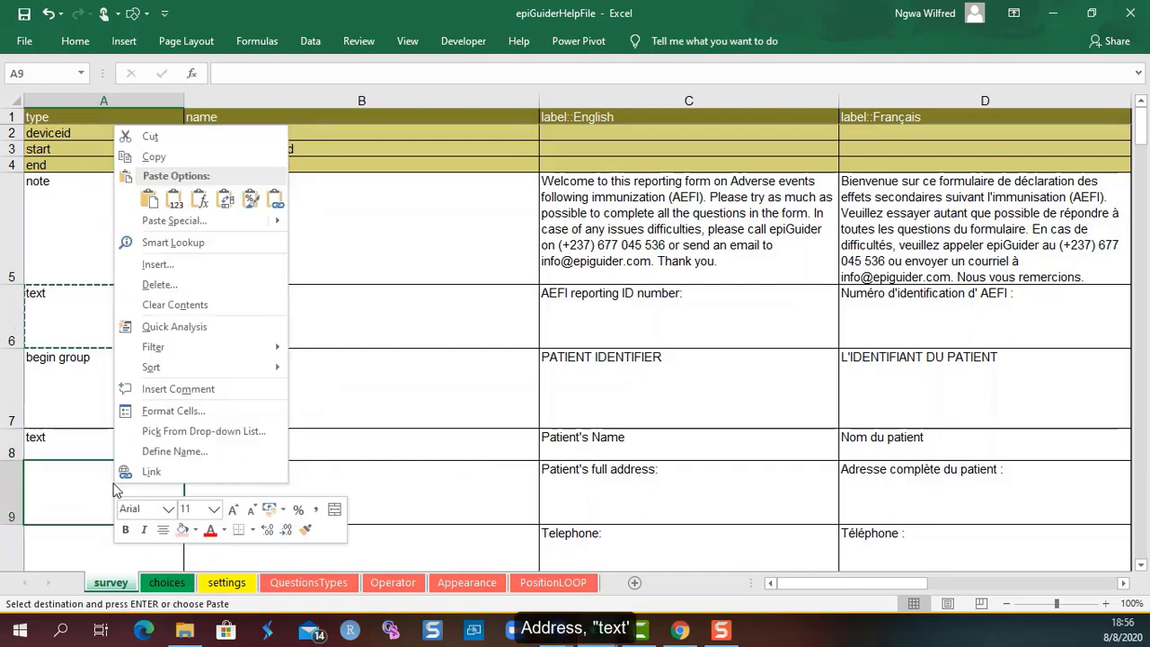
{"action": "left_click", "coordinate": [172, 199]}
{"action": "scroll", "coordinate": [97, 433], "scroll_direction": "down", "scroll_amount": 2}
{"action": "scroll", "coordinate": [97, 423], "scroll_direction": "up", "scroll_amount": 1}
{"action": "right_click", "coordinate": [77, 514]}
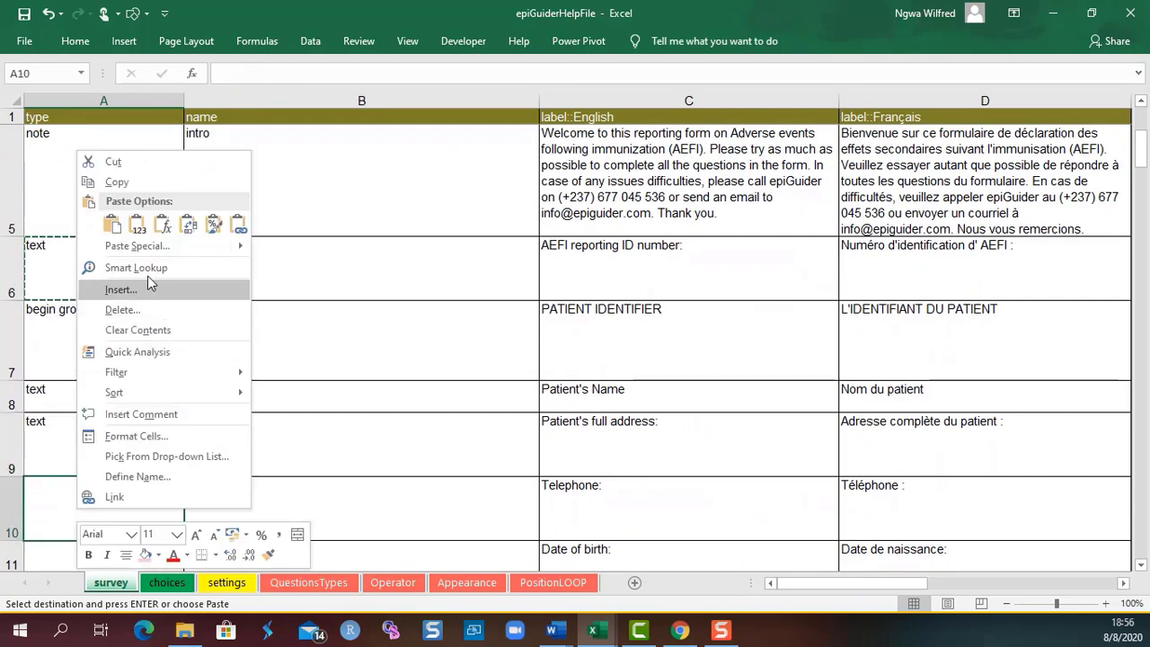
{"action": "left_click", "coordinate": [140, 228]}
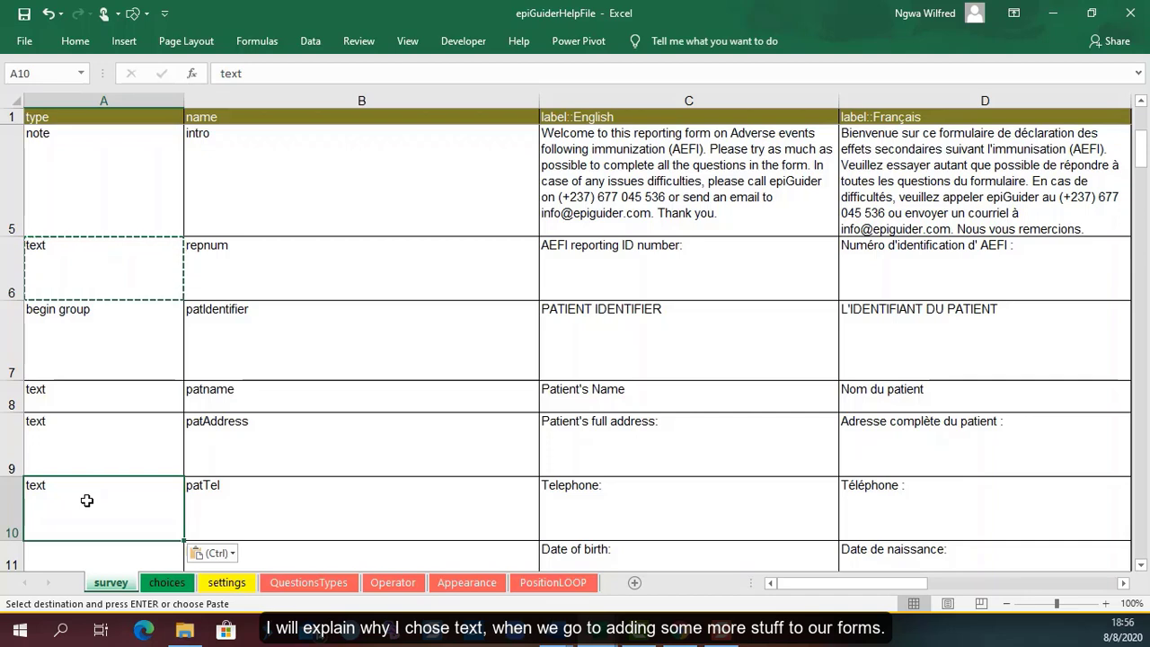
{"action": "scroll", "coordinate": [89, 462], "scroll_direction": "down", "scroll_amount": 1}
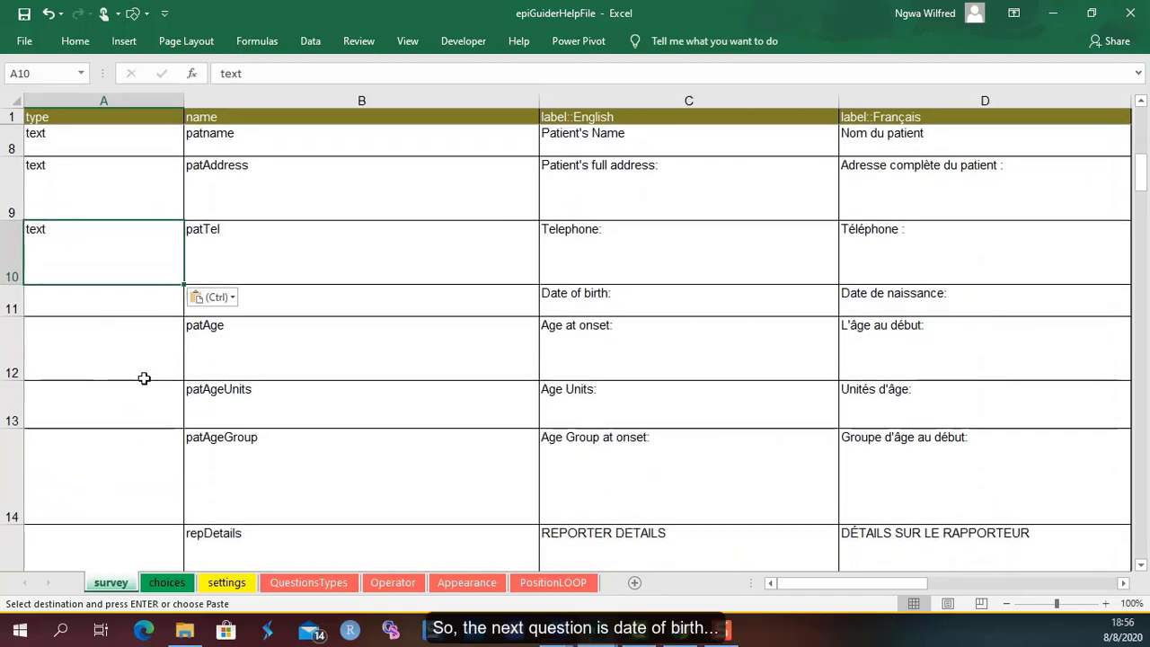
Step: Set patDob's question type to 'date' in cell A11
{"action": "left_click", "coordinate": [366, 371]}
{"action": "left_click", "coordinate": [142, 308]}
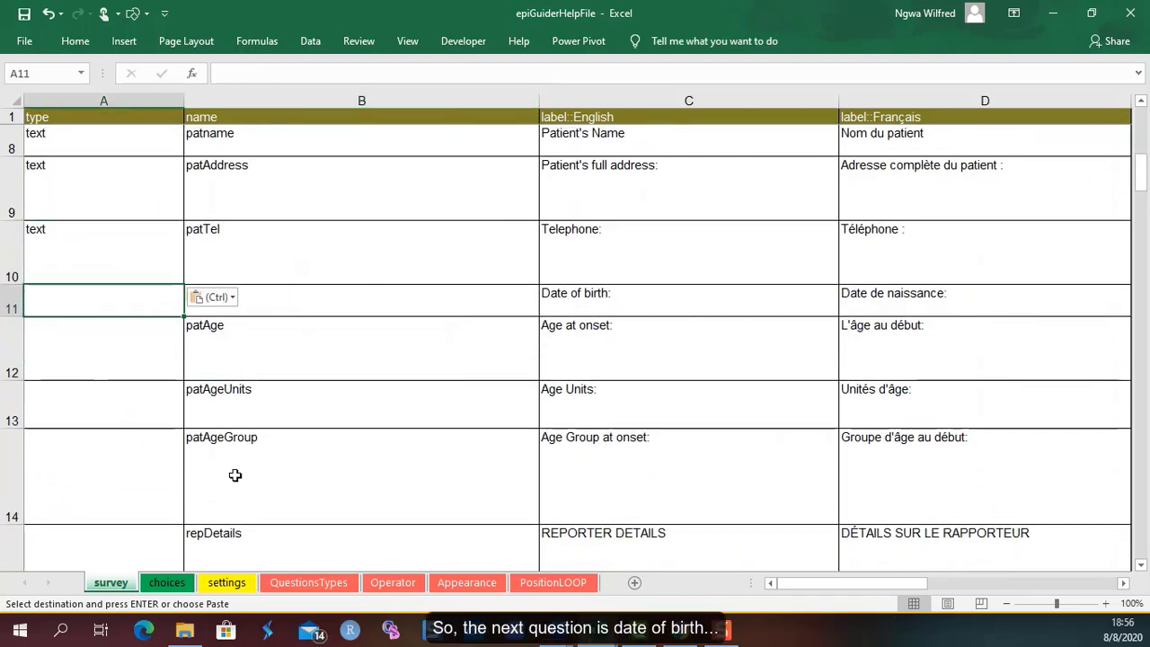
{"action": "left_click", "coordinate": [297, 584]}
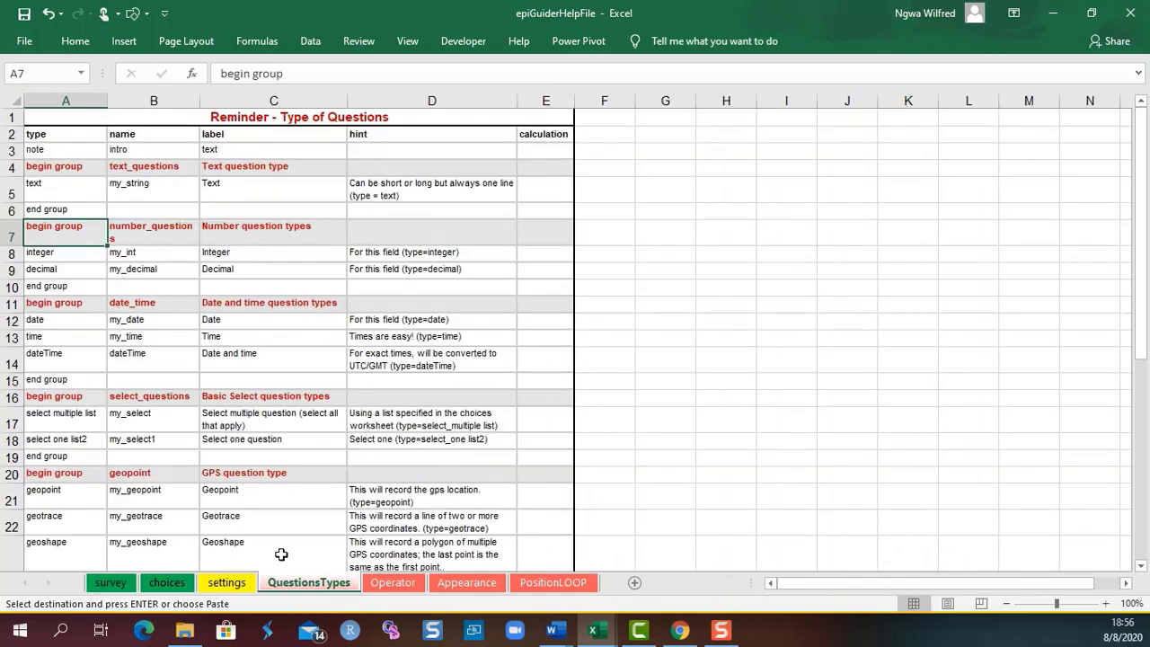
{"action": "right_click", "coordinate": [40, 321]}
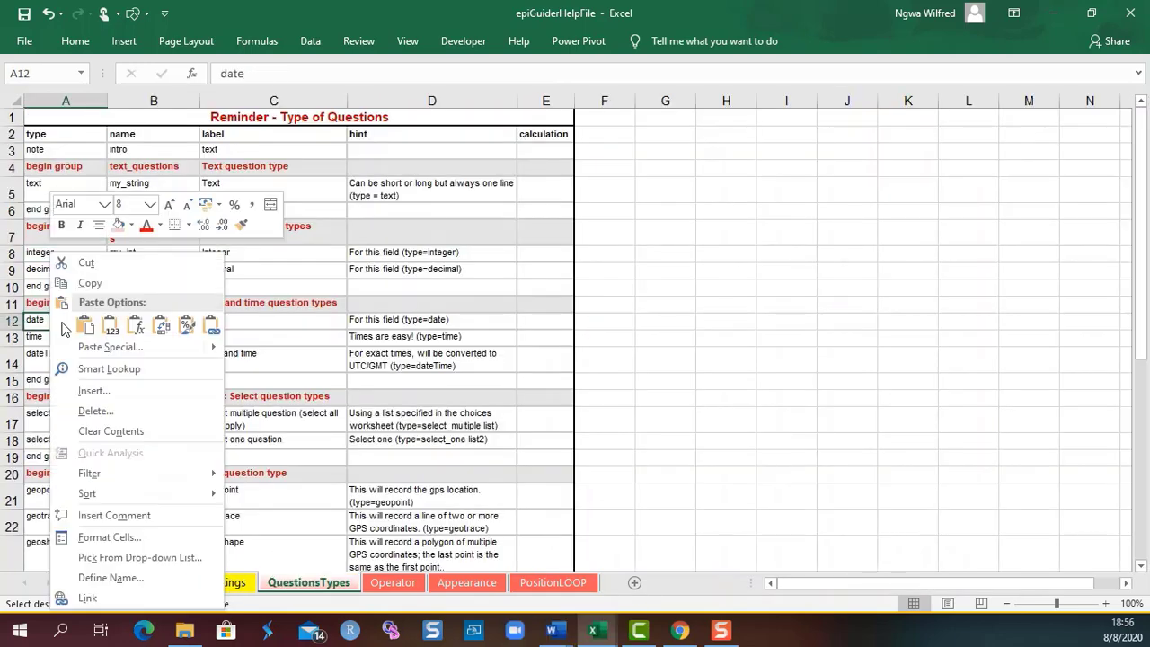
{"action": "left_click", "coordinate": [81, 284]}
{"action": "left_click", "coordinate": [111, 582]}
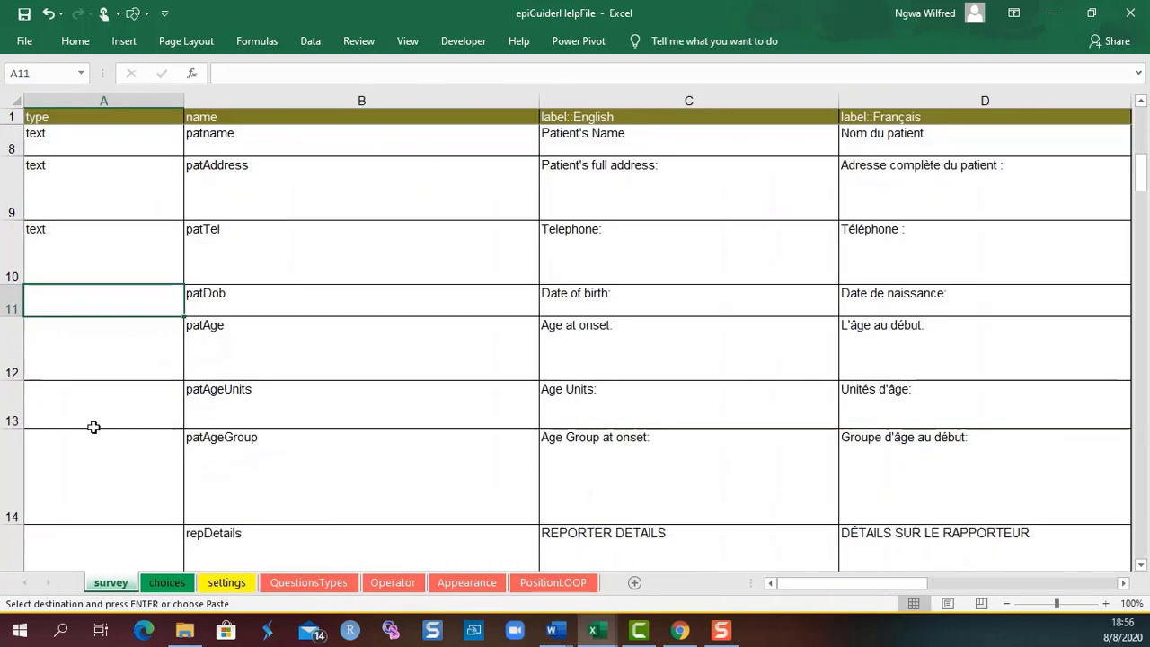
{"action": "right_click", "coordinate": [94, 309]}
{"action": "left_click", "coordinate": [151, 326]}
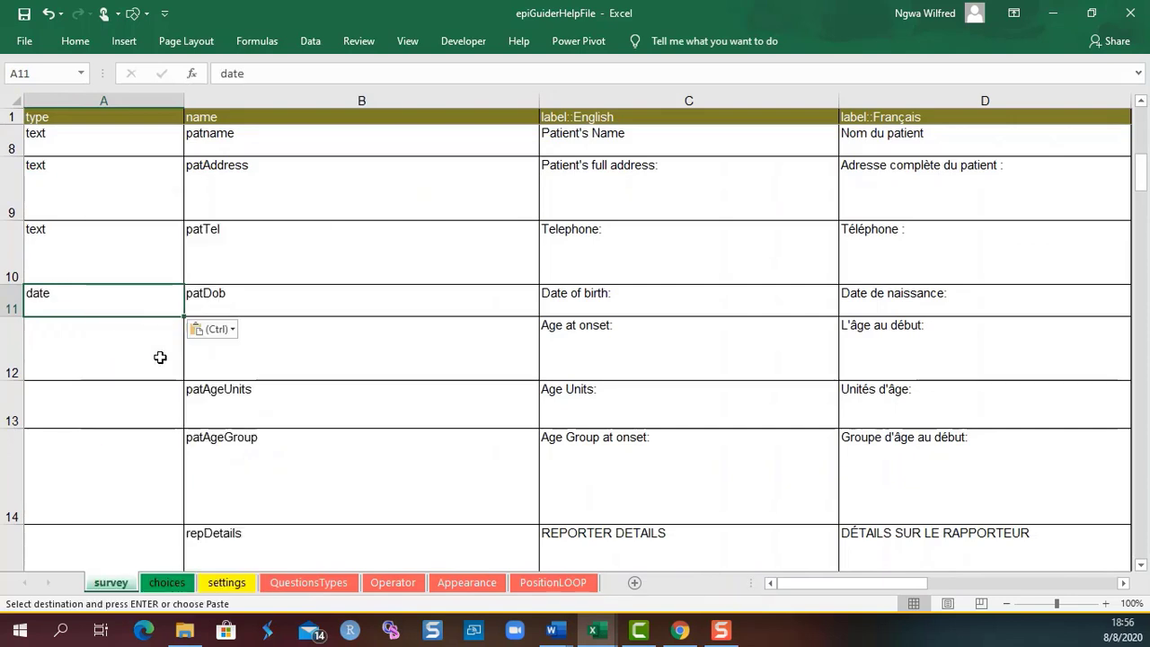
Step: Set patAge's question type to 'integer' in cell A12
{"action": "left_click", "coordinate": [303, 363]}
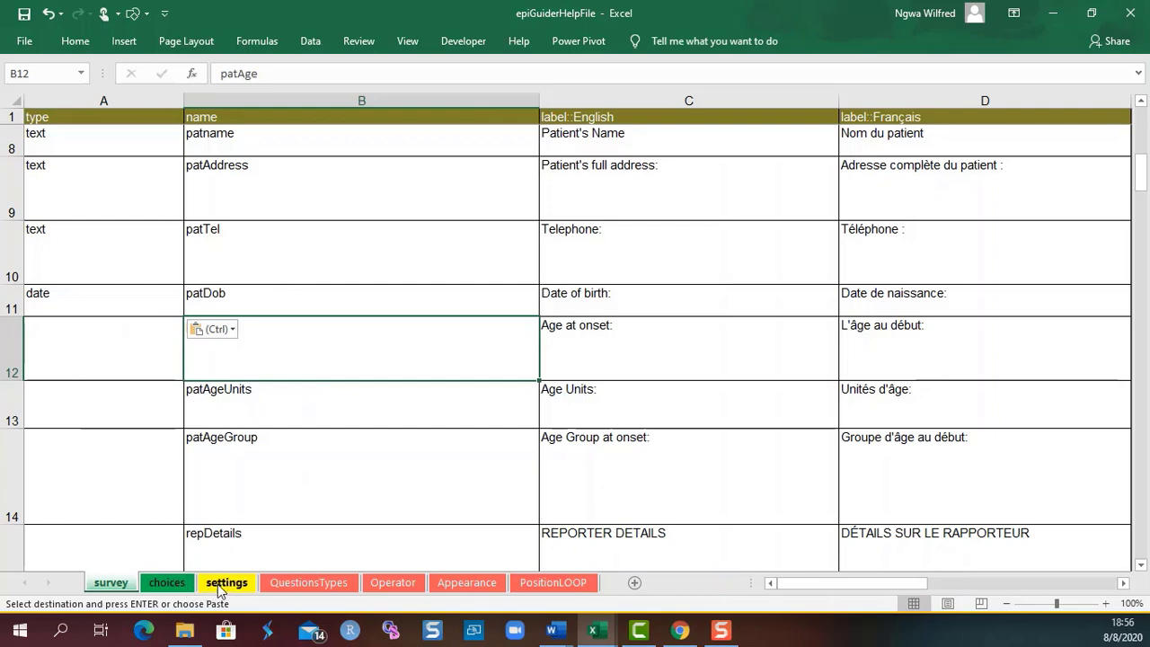
{"action": "left_click", "coordinate": [283, 583]}
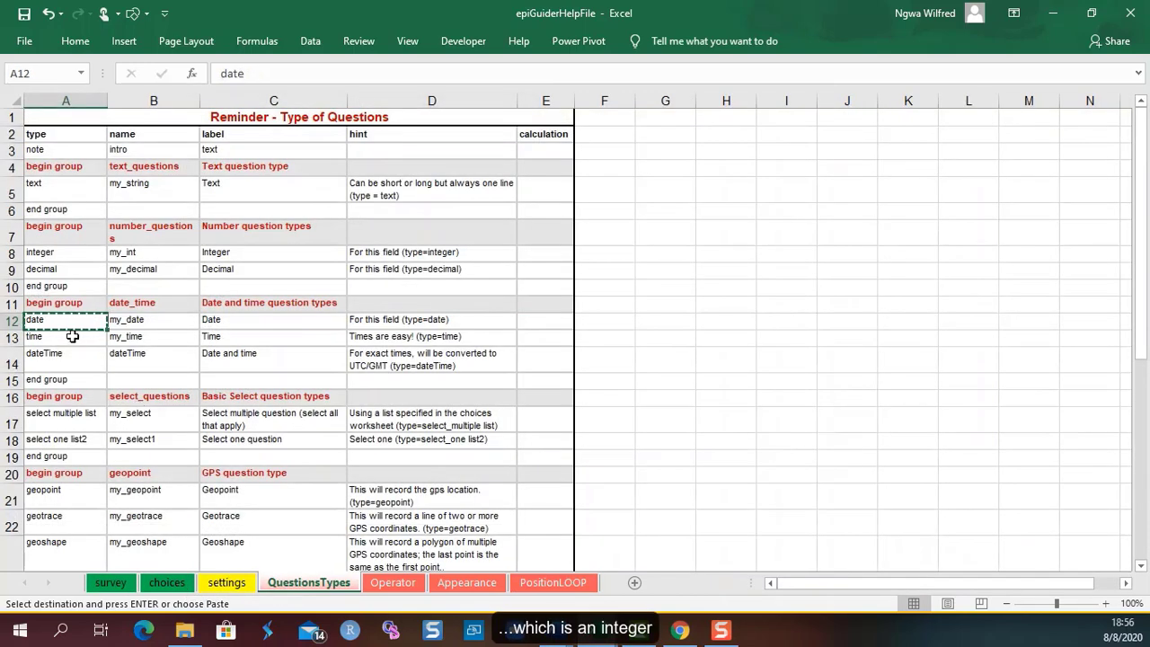
{"action": "right_click", "coordinate": [79, 257]}
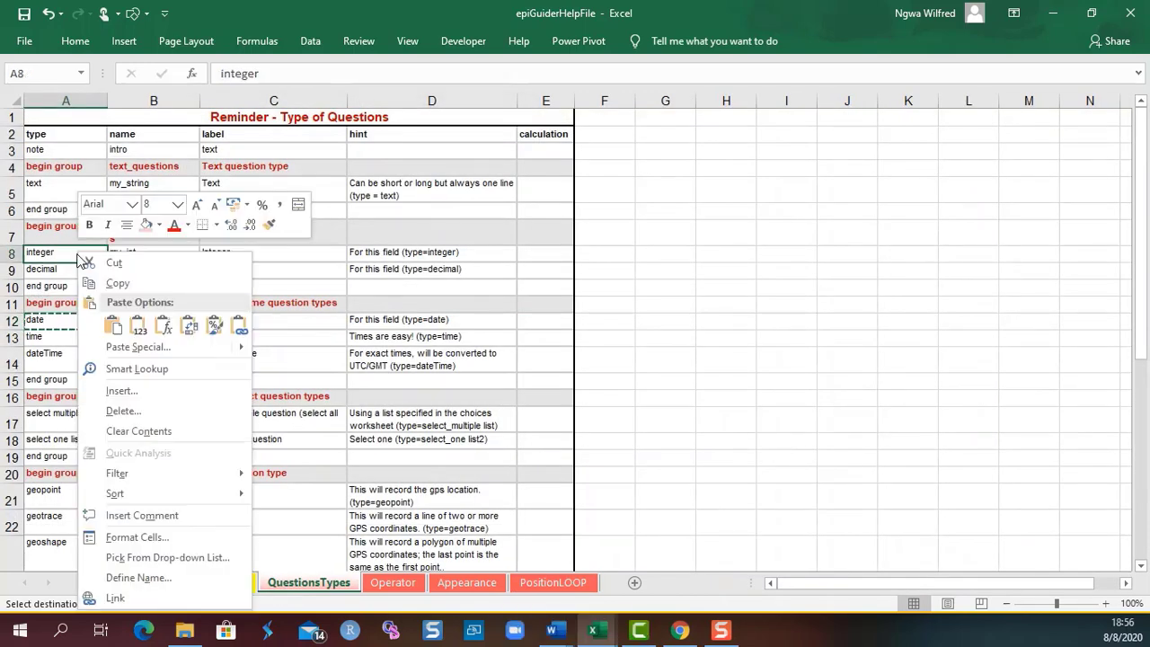
{"action": "left_click", "coordinate": [124, 287]}
{"action": "left_click", "coordinate": [135, 584]}
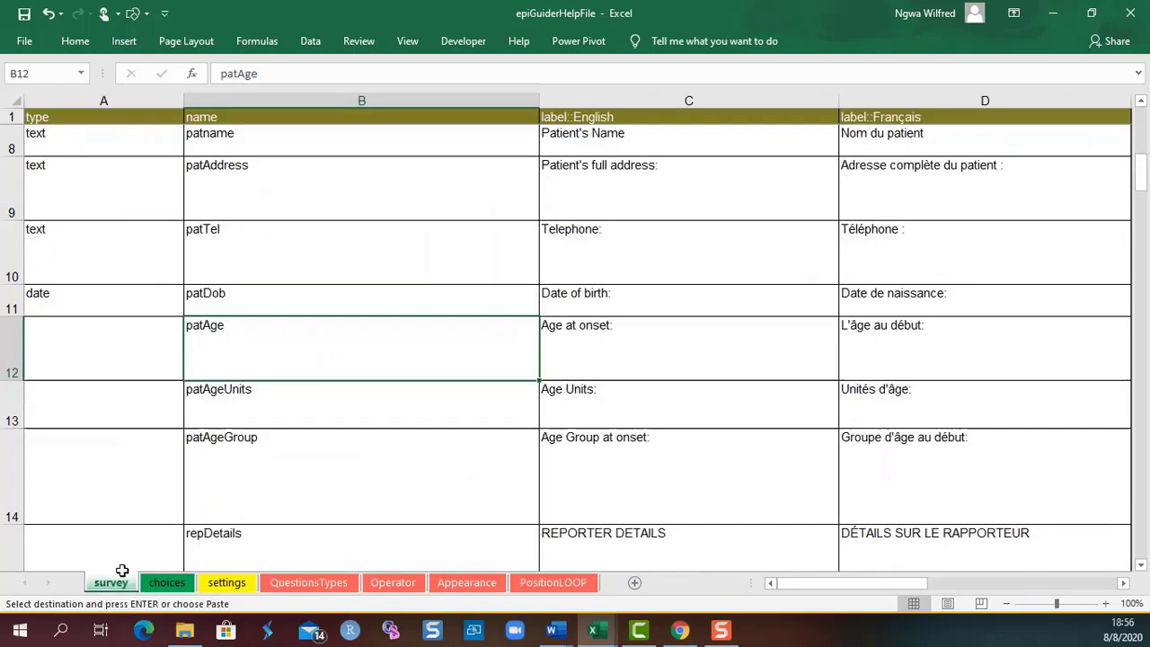
{"action": "right_click", "coordinate": [85, 342]}
{"action": "left_click", "coordinate": [146, 325]}
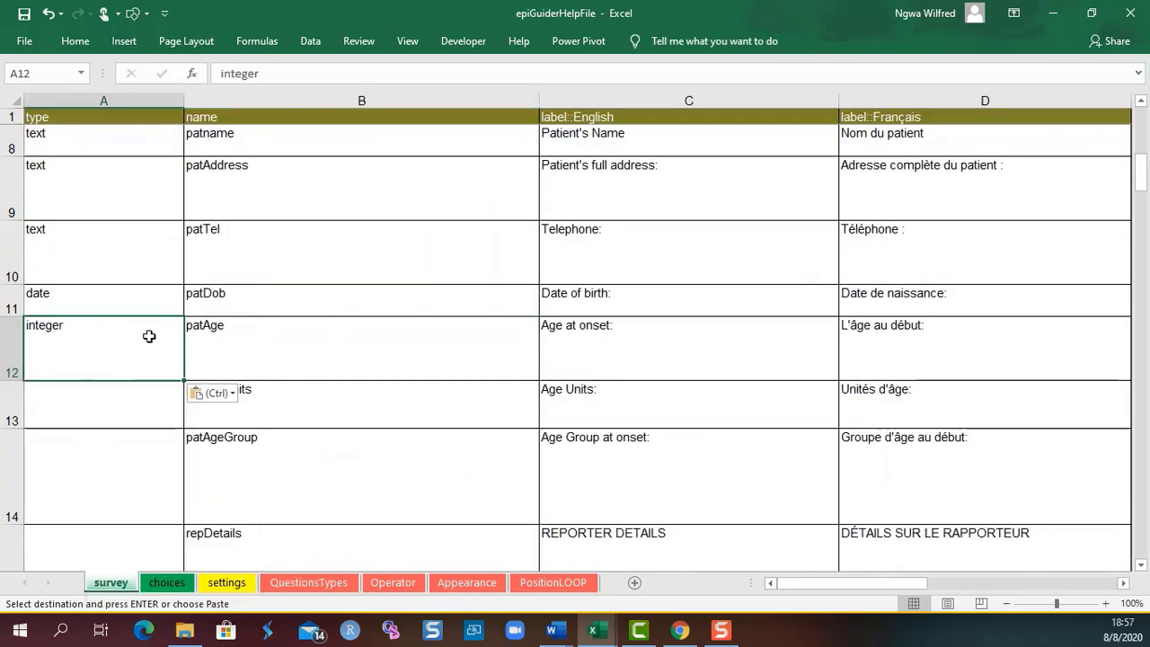
{"action": "left_click", "coordinate": [319, 467]}
{"action": "key", "text": "ctrl+c"}
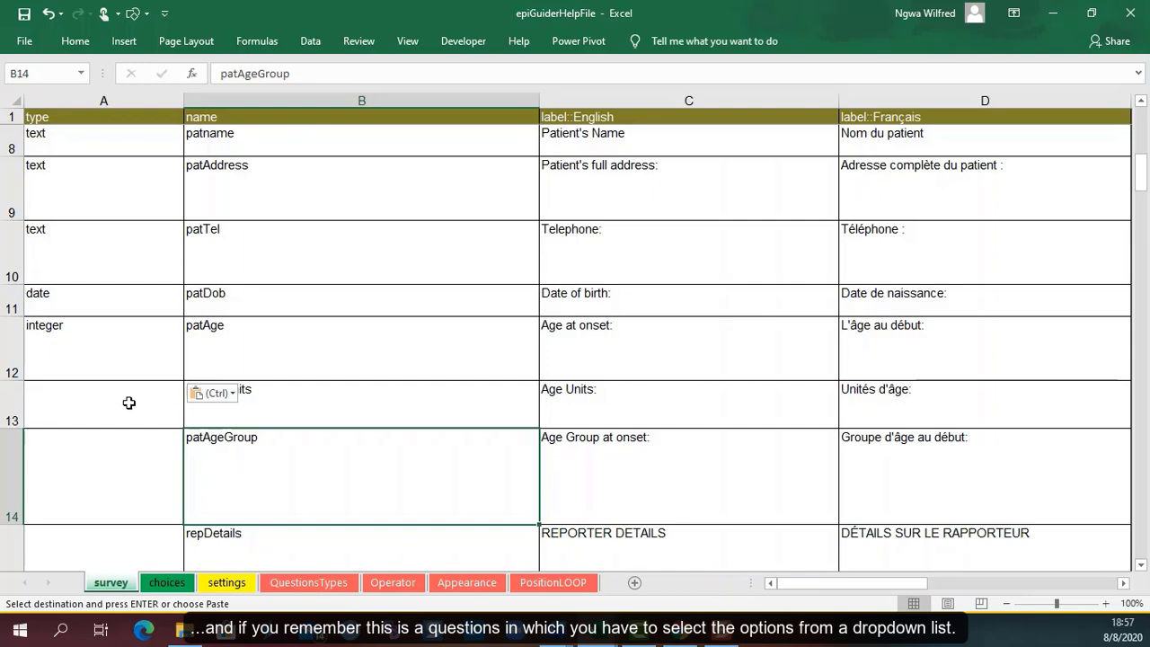
Step: Paste 'select one list2' into patAgeUnits' type cell A13 and change it to 'select one ageunits'
{"action": "left_click", "coordinate": [293, 584]}
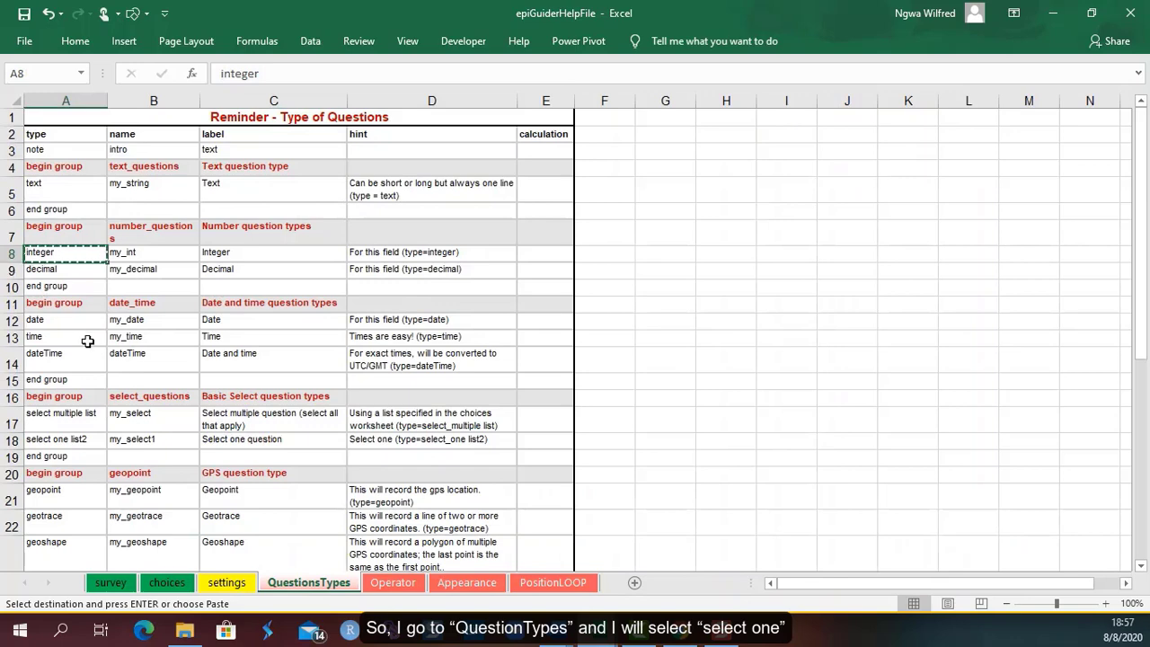
{"action": "right_click", "coordinate": [69, 440]}
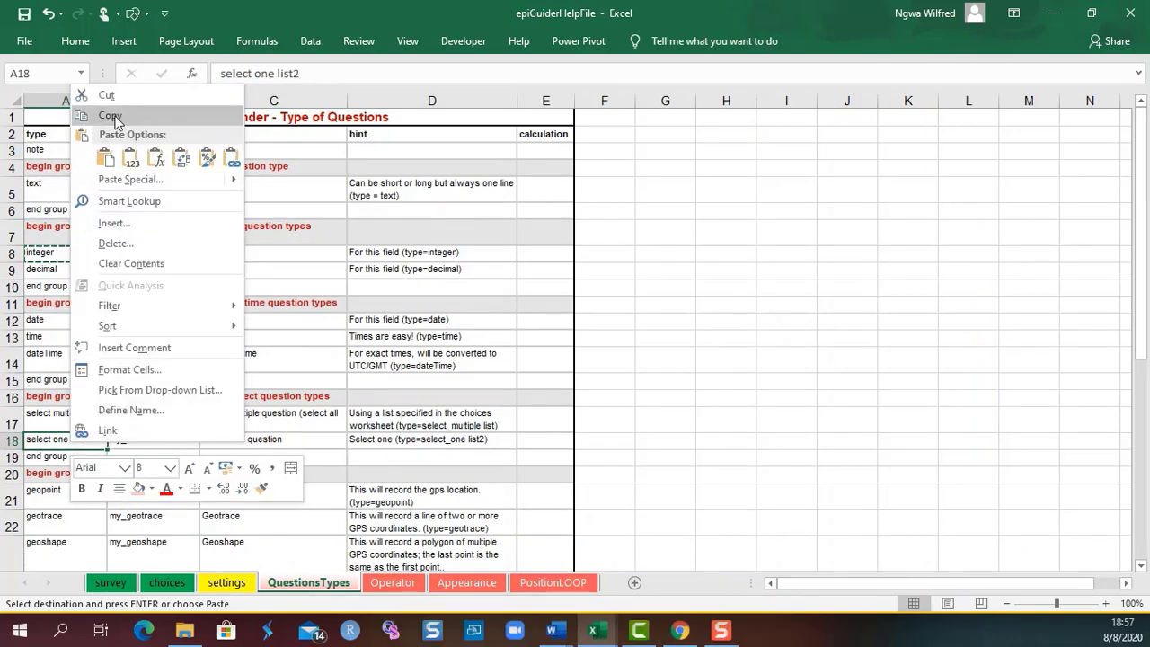
{"action": "left_click", "coordinate": [110, 116]}
{"action": "left_click", "coordinate": [110, 582]}
{"action": "left_click", "coordinate": [114, 445]}
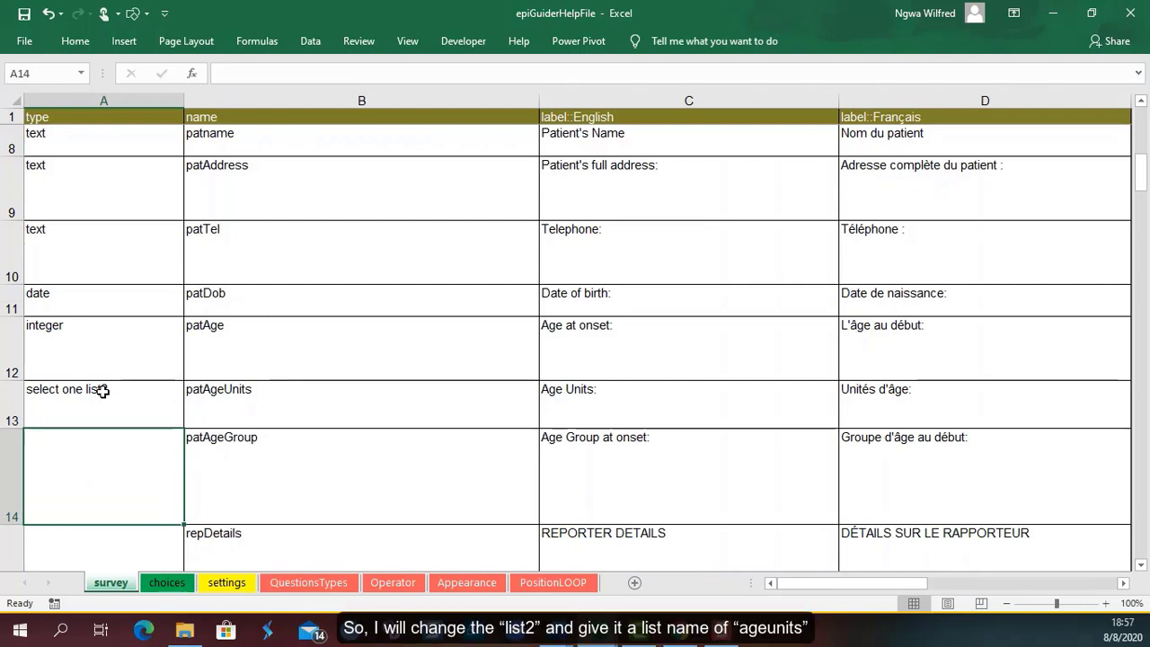
{"action": "double_click", "coordinate": [105, 390]}
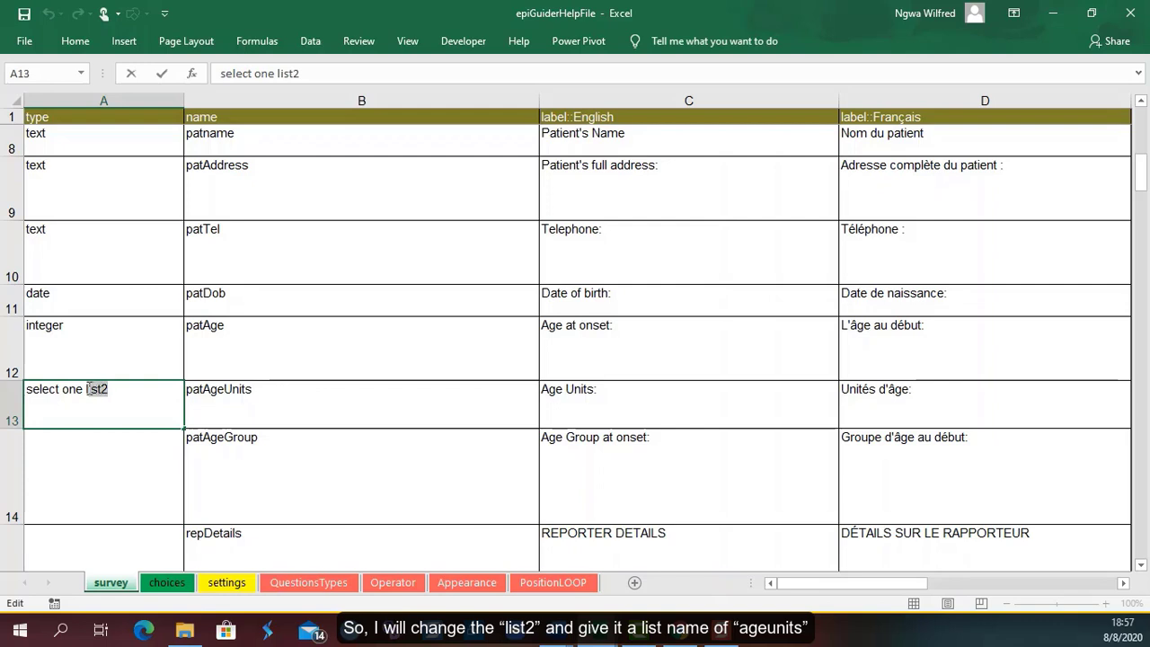
{"action": "type", "text": "ageunit"}
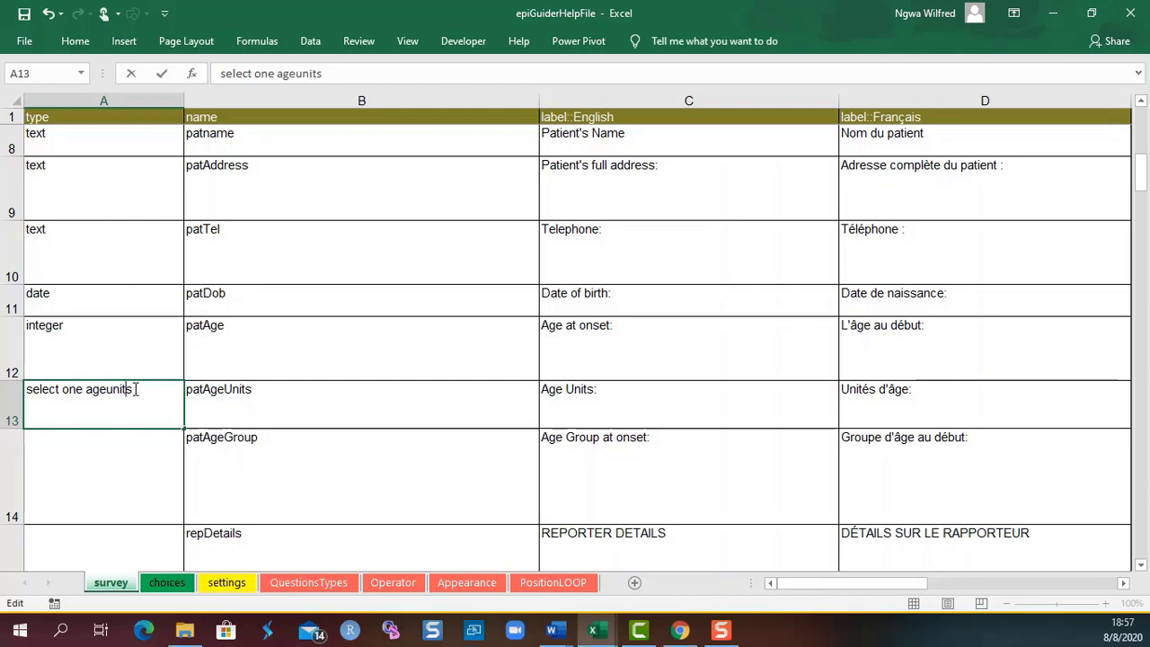
Step: Copy the list name 'ageunits' into cell A2 of the choices sheet
{"action": "left_click_drag", "start_coordinate": [136, 389], "coordinate": [105, 389]}
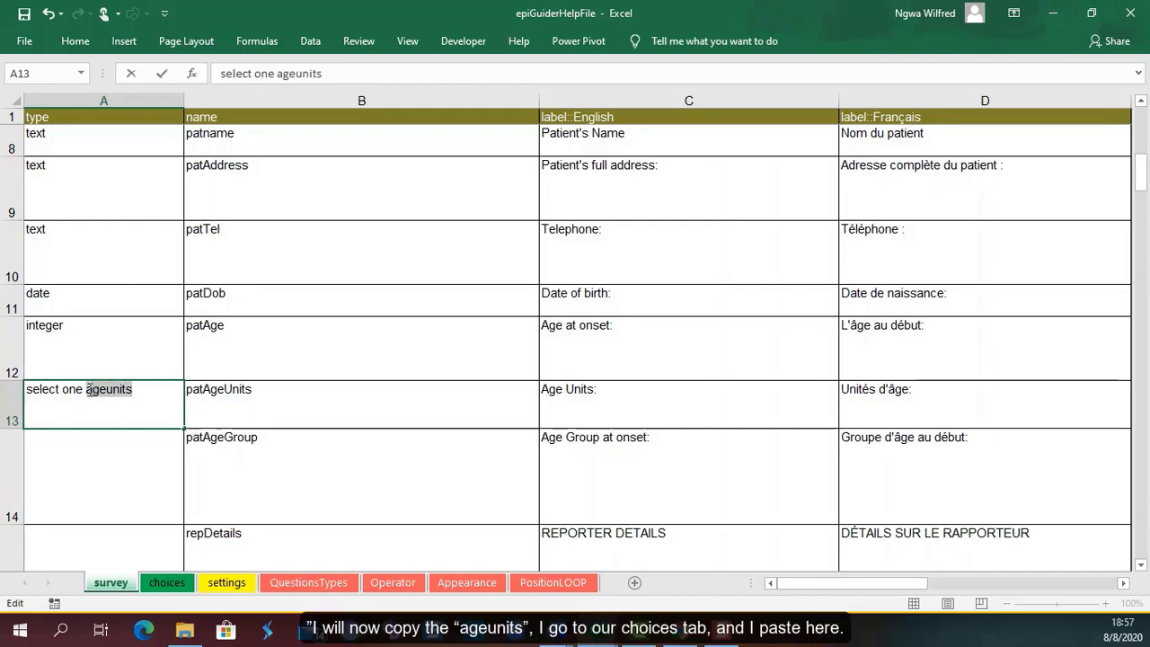
{"action": "right_click", "coordinate": [92, 390]}
{"action": "left_click", "coordinate": [139, 422]}
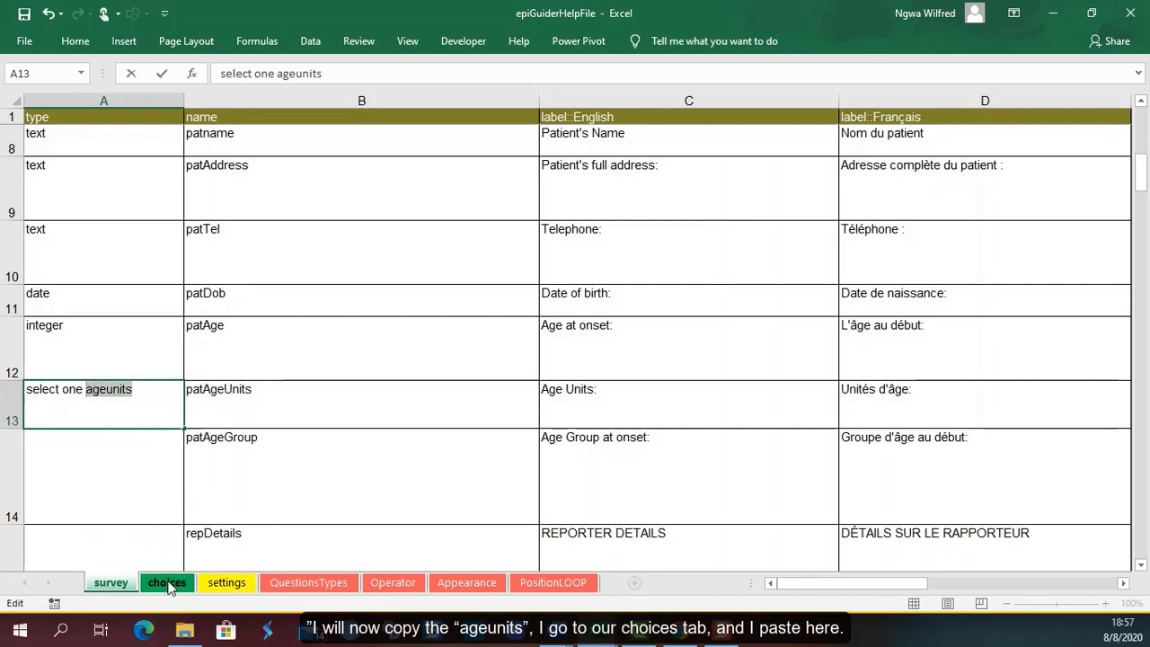
{"action": "left_click", "coordinate": [167, 583]}
{"action": "right_click", "coordinate": [60, 132]}
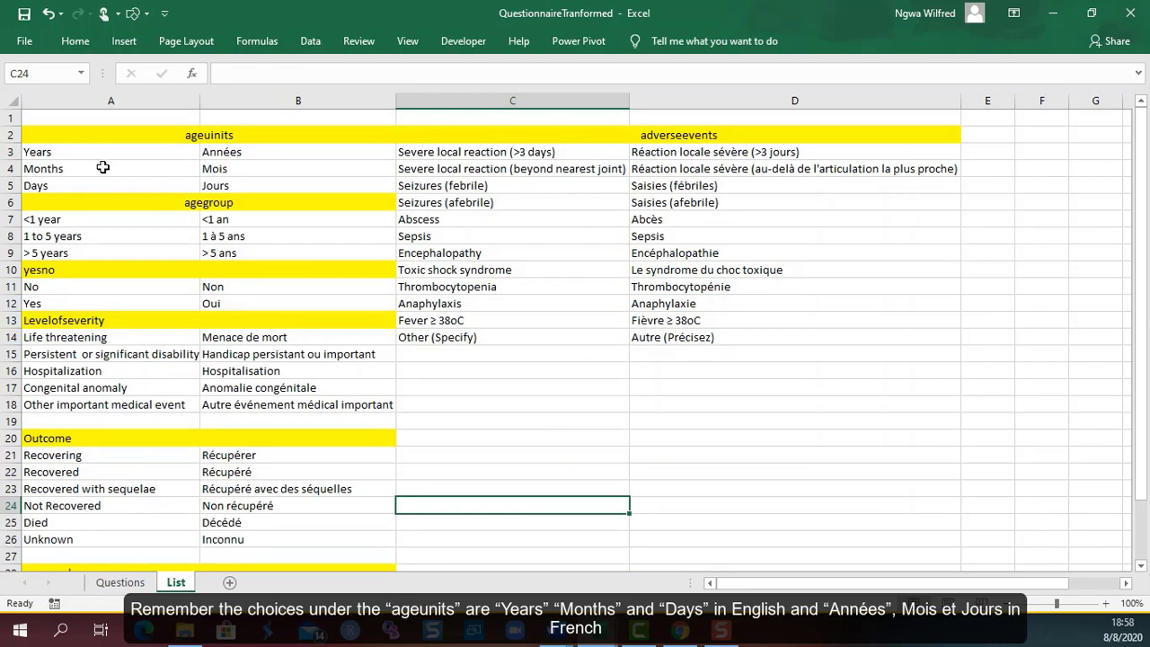
Step: Copy the Years, Months, Days options with French labels from the List sheet
{"action": "left_click_drag", "start_coordinate": [79, 152], "coordinate": [223, 183]}
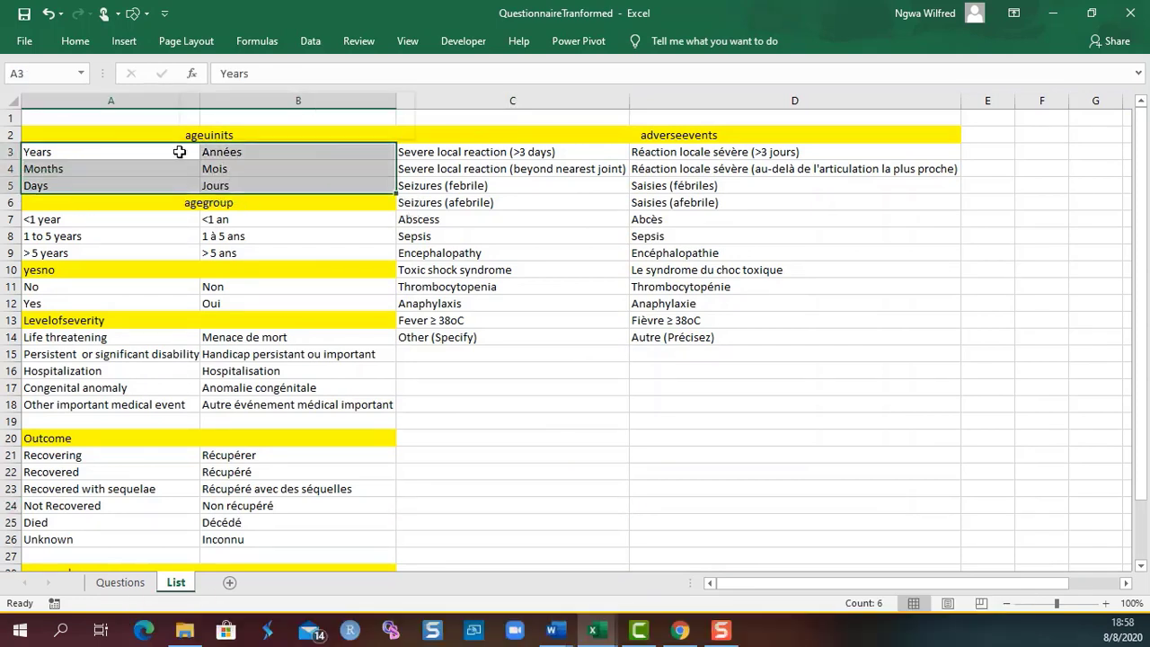
{"action": "right_click", "coordinate": [180, 152]}
{"action": "left_click", "coordinate": [218, 185]}
Step: Paste the Years/Années, Months/Mois, Days/Jours labels into C2:D4 of the choices sheet
{"action": "mouse_move", "coordinate": [604, 635]}
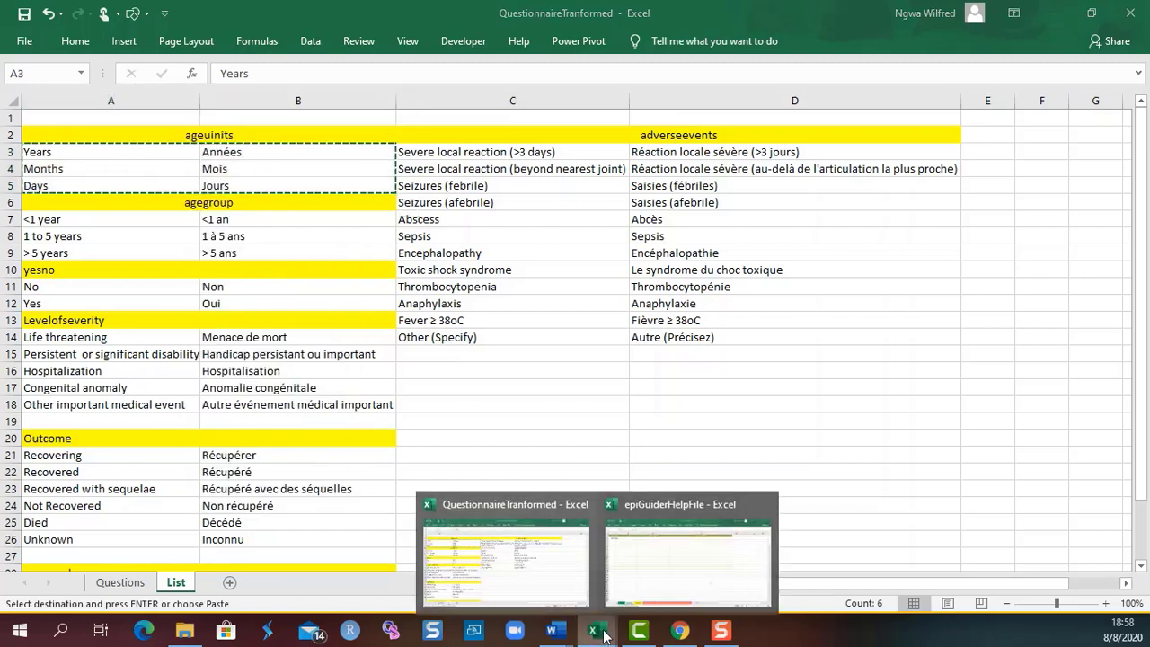
{"action": "left_click", "coordinate": [620, 526]}
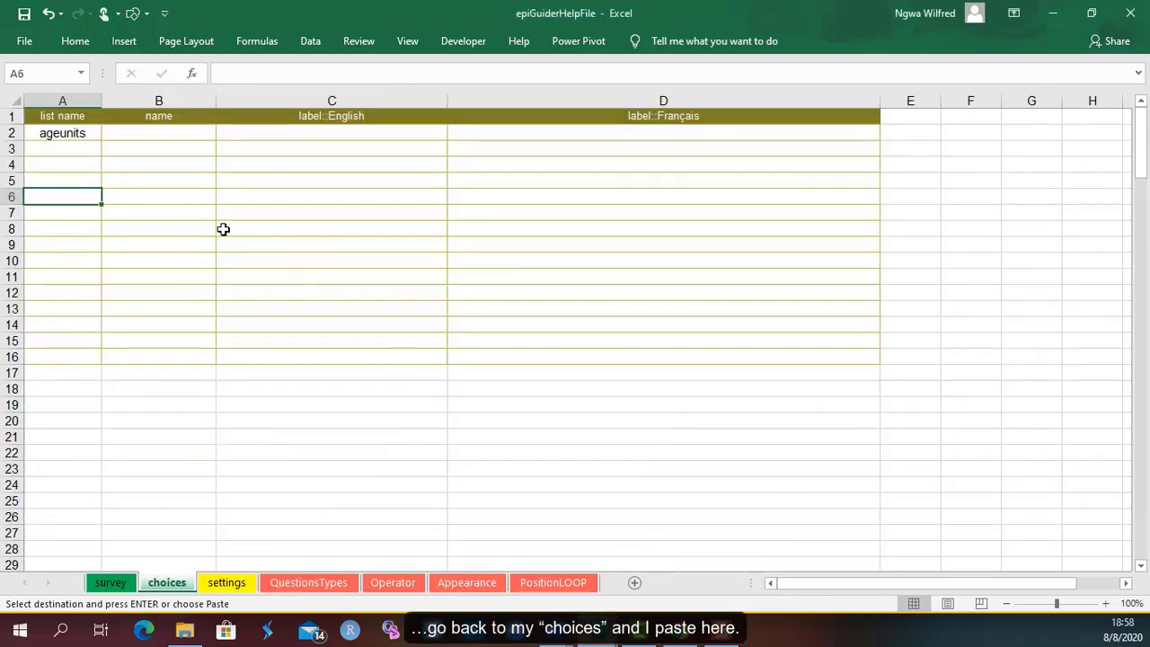
{"action": "left_click", "coordinate": [318, 135]}
{"action": "right_click", "coordinate": [318, 136]}
{"action": "left_click", "coordinate": [380, 210]}
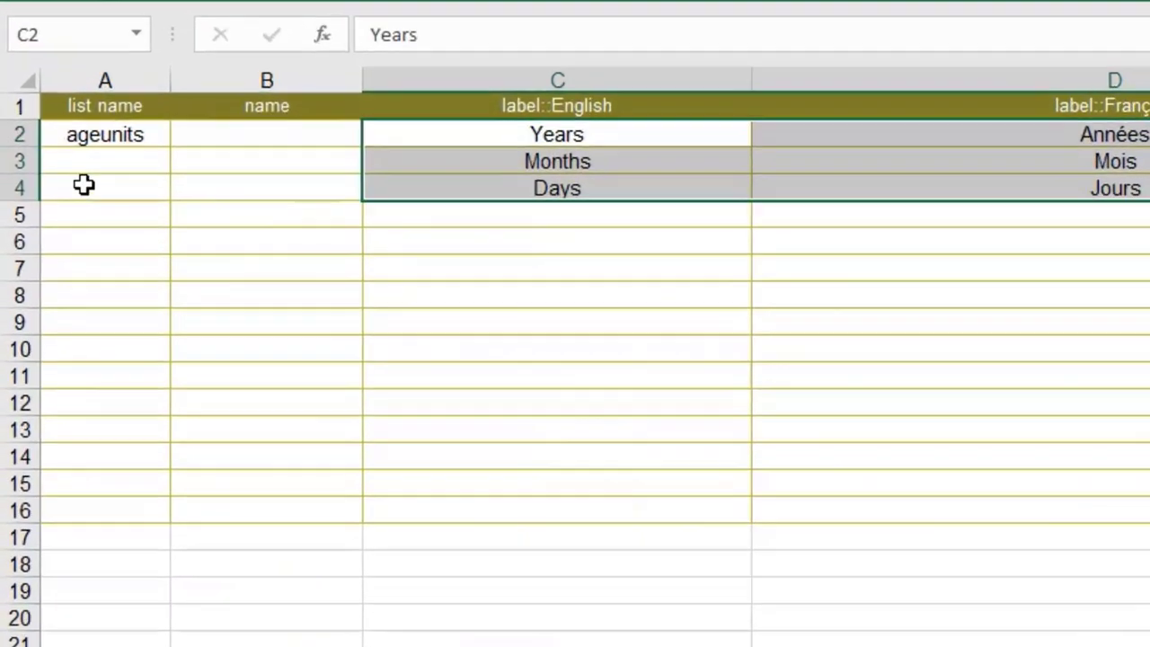
{"action": "left_click", "coordinate": [50, 165]}
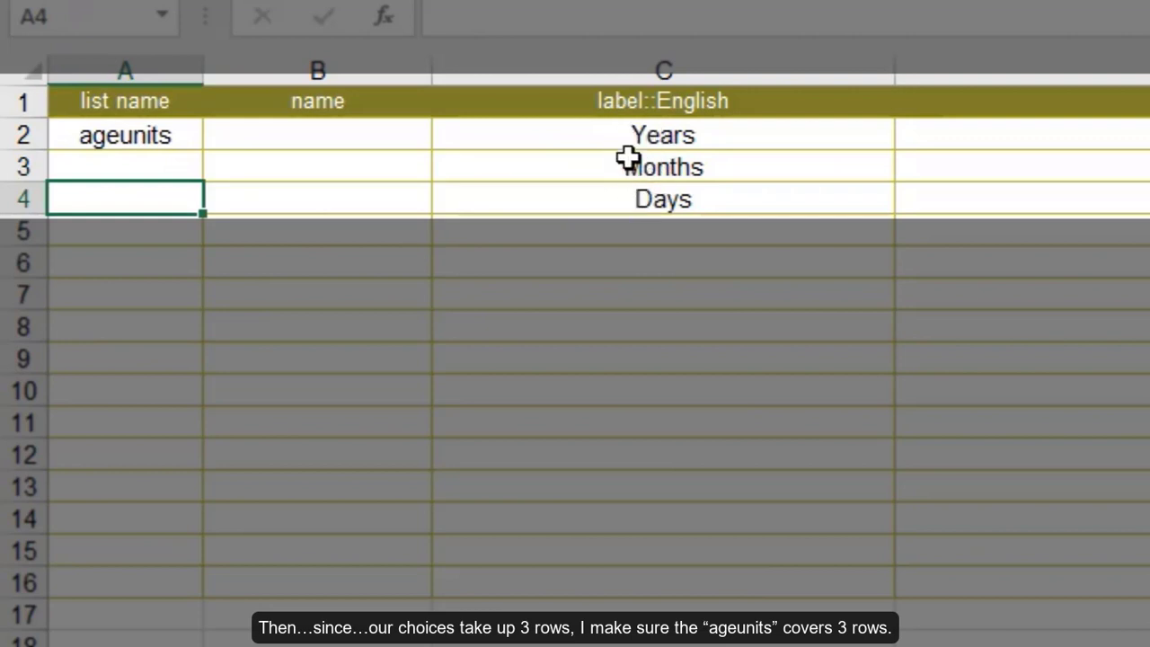
Step: Fill 'ageunits' down to A4 and enter codes 1, 2, 3 in B2:B4
{"action": "left_click", "coordinate": [159, 135]}
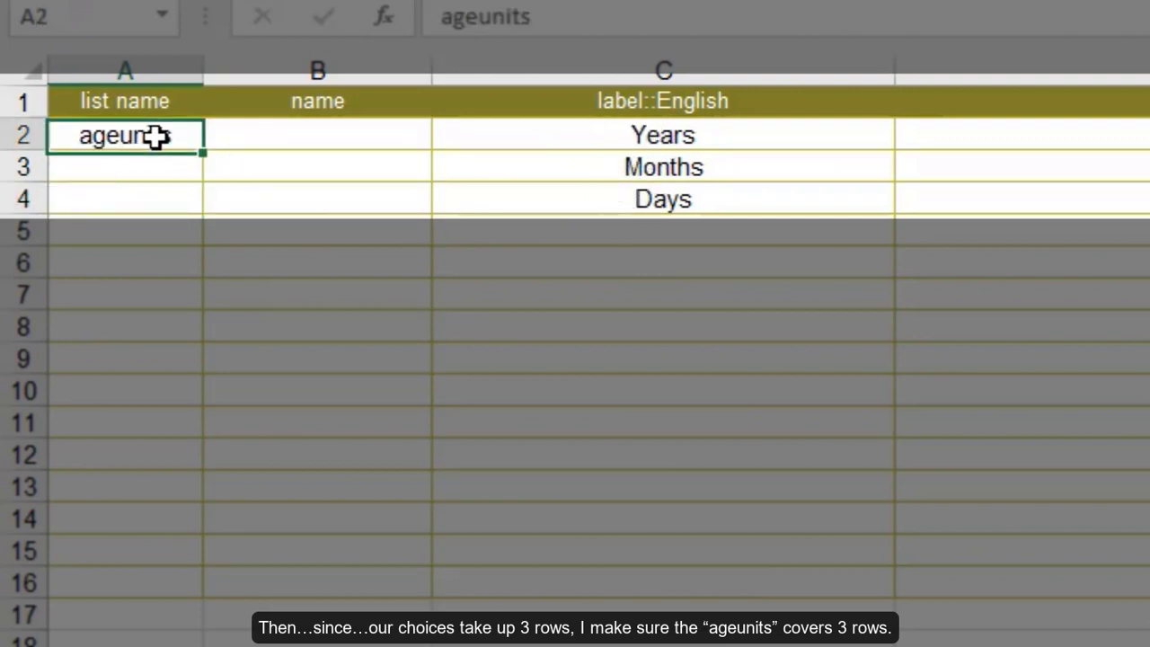
{"action": "left_click_drag", "start_coordinate": [203, 157], "coordinate": [201, 216]}
{"action": "left_click", "coordinate": [662, 193]}
{"action": "left_click", "coordinate": [349, 136]}
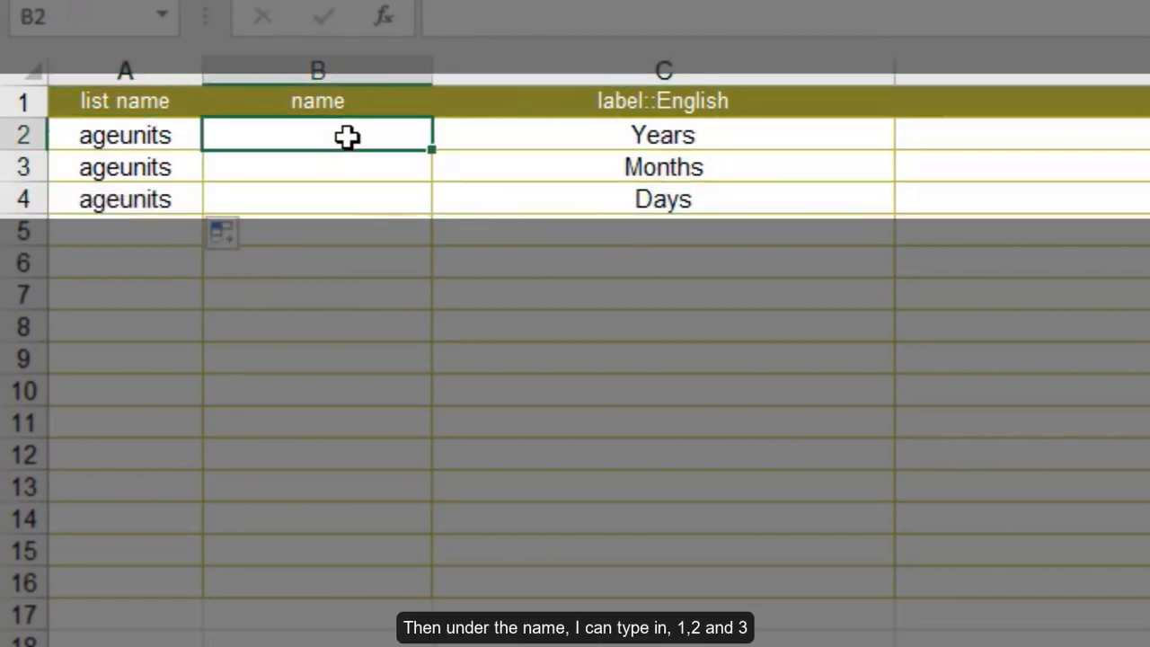
{"action": "type", "text": "1"}
{"action": "left_click", "coordinate": [318, 167]}
{"action": "type", "text": "2"}
{"action": "left_click", "coordinate": [313, 200]}
{"action": "type", "text": "3"}
{"action": "left_click", "coordinate": [350, 226]}
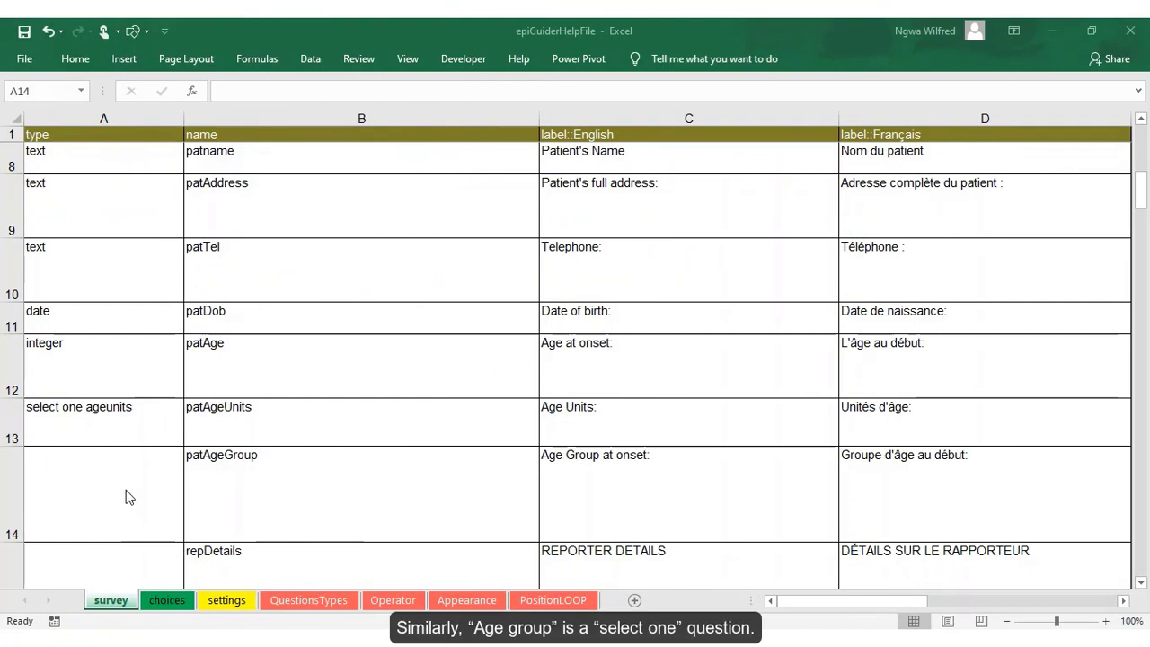
Step: Fill patAgeUnits' type down to patAgeGroup and change it to 'select one agegroup'
{"action": "left_click", "coordinate": [124, 410]}
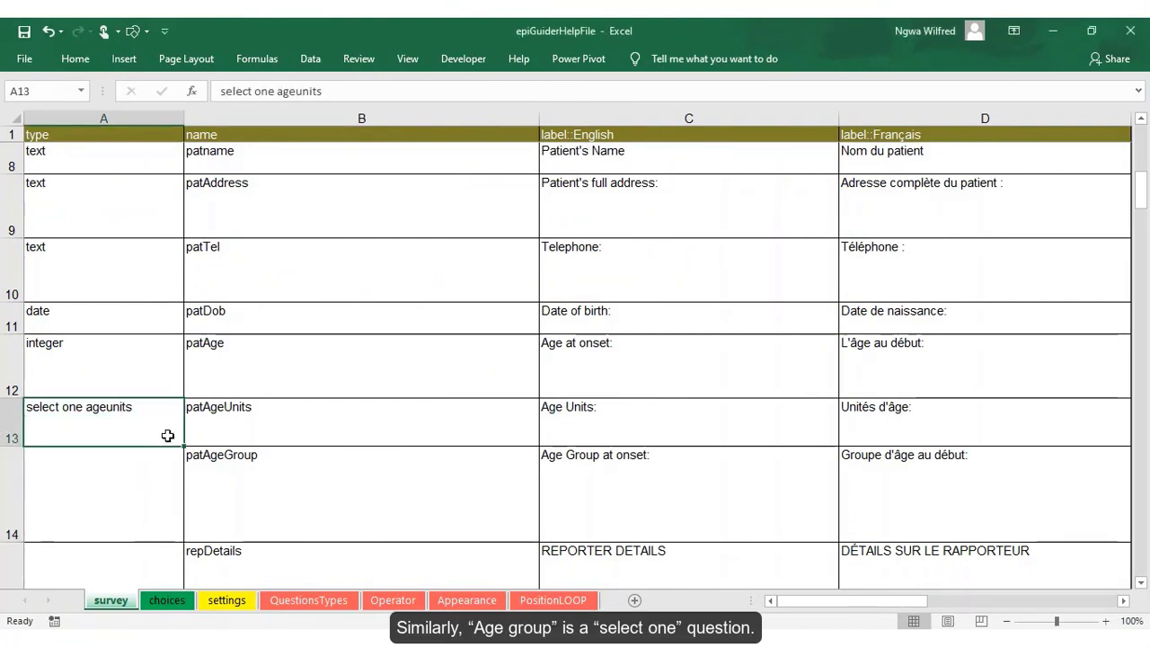
{"action": "left_click_drag", "start_coordinate": [186, 446], "coordinate": [107, 455]}
{"action": "double_click", "coordinate": [139, 457]}
{"action": "type", "text": "g"}
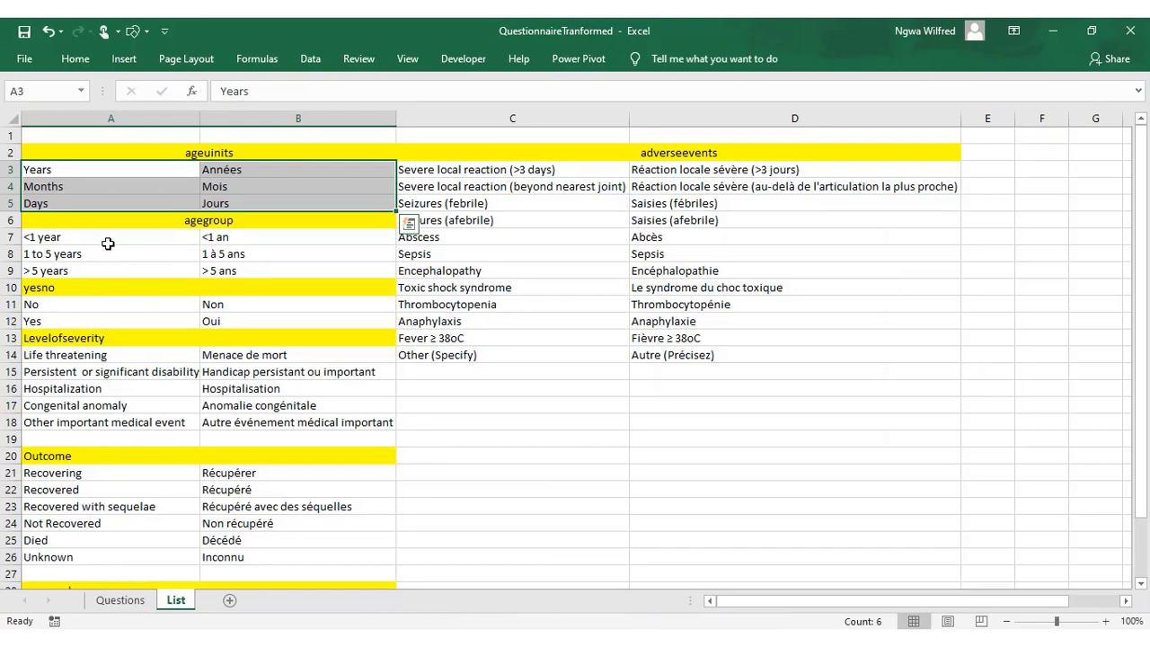
Step: Copy the three age-group options with French labels into the choices sheet at C5
{"action": "left_click_drag", "start_coordinate": [81, 238], "coordinate": [231, 270]}
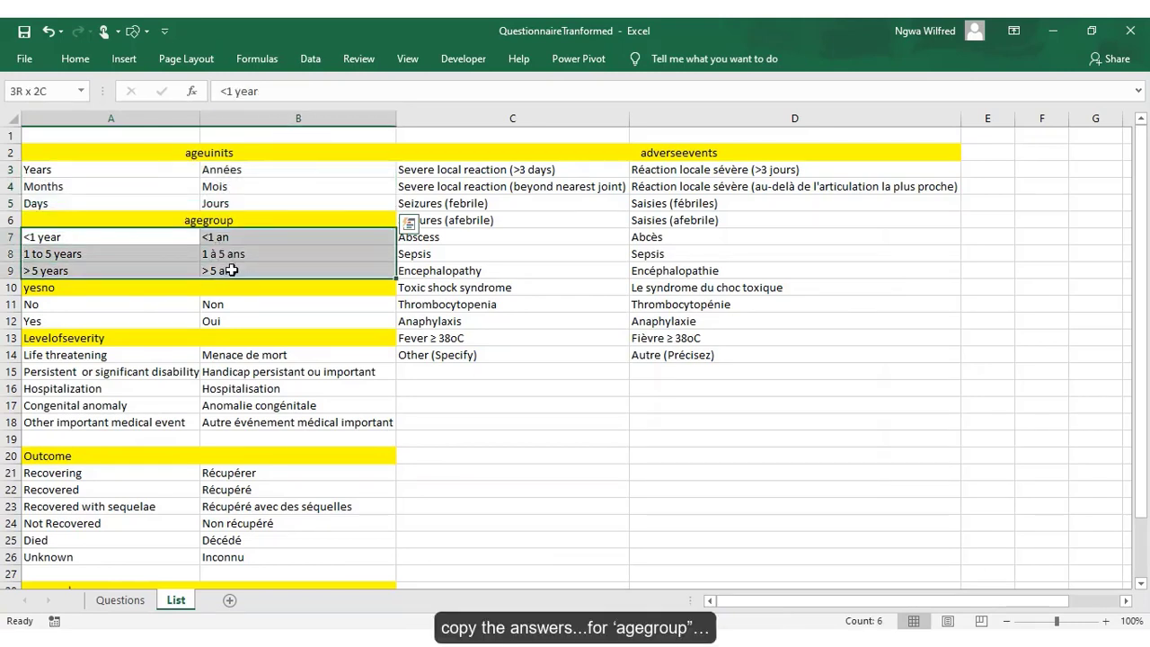
{"action": "right_click", "coordinate": [175, 231]}
{"action": "left_click", "coordinate": [193, 264]}
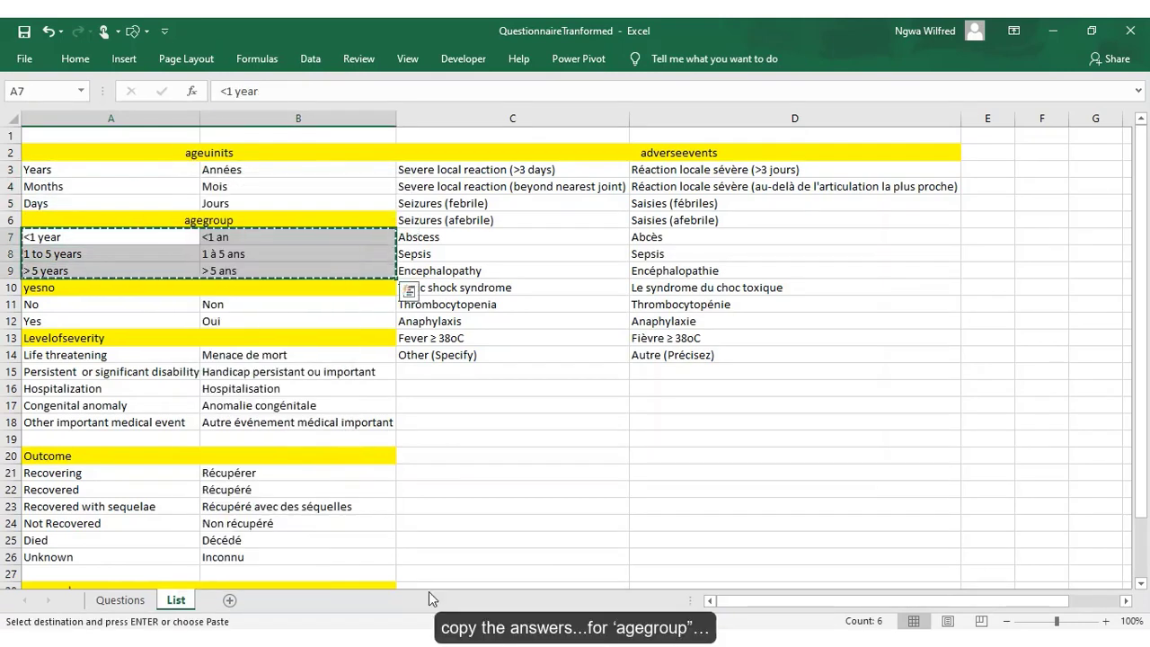
{"action": "key", "text": "alt+Tab"}
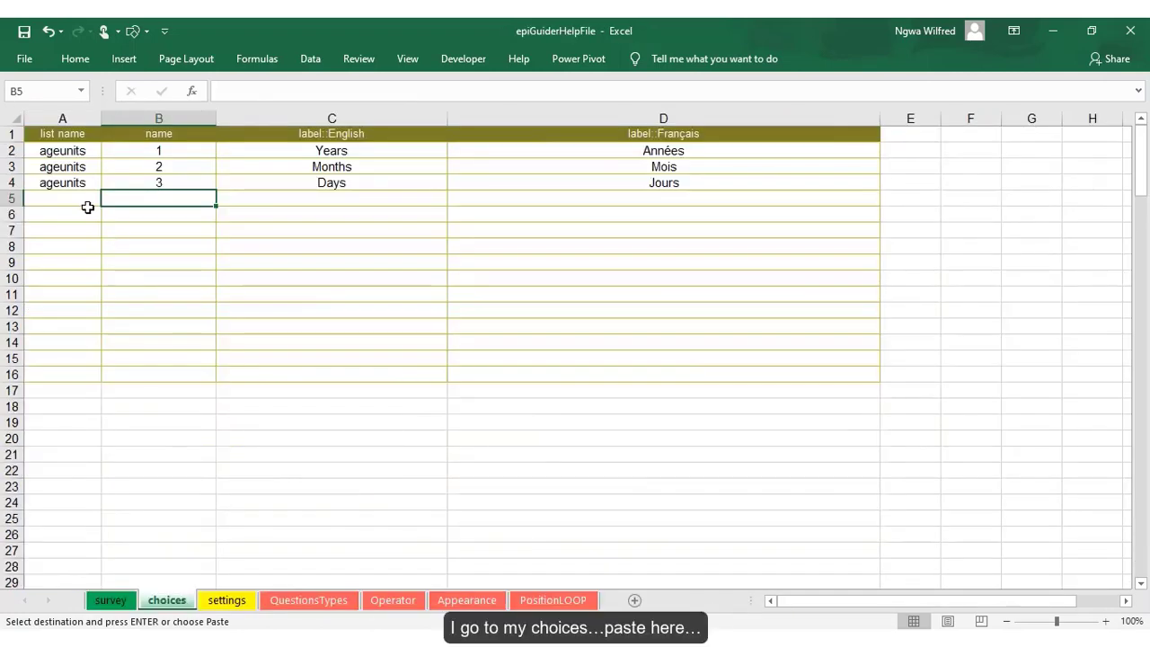
{"action": "right_click", "coordinate": [302, 204]}
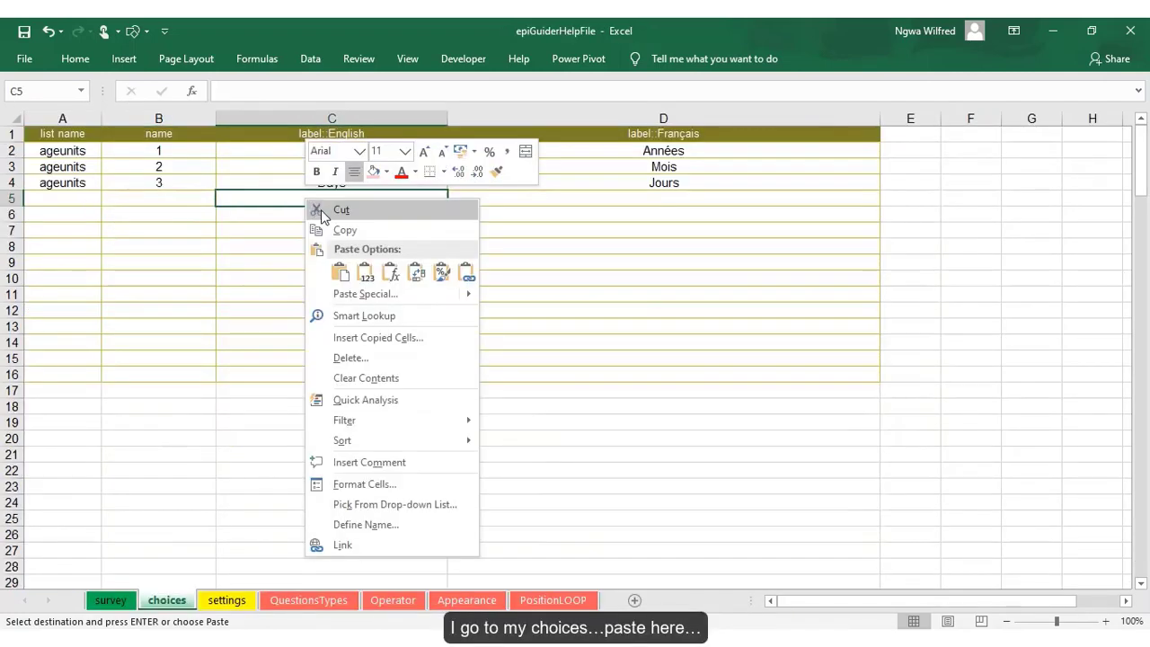
{"action": "left_click", "coordinate": [367, 267]}
Step: Copy 'agegroup' from the survey type cell into choices A5 and fill it down to A7
{"action": "key", "text": "ctrl+Page_Up"}
{"action": "double_click", "coordinate": [128, 456]}
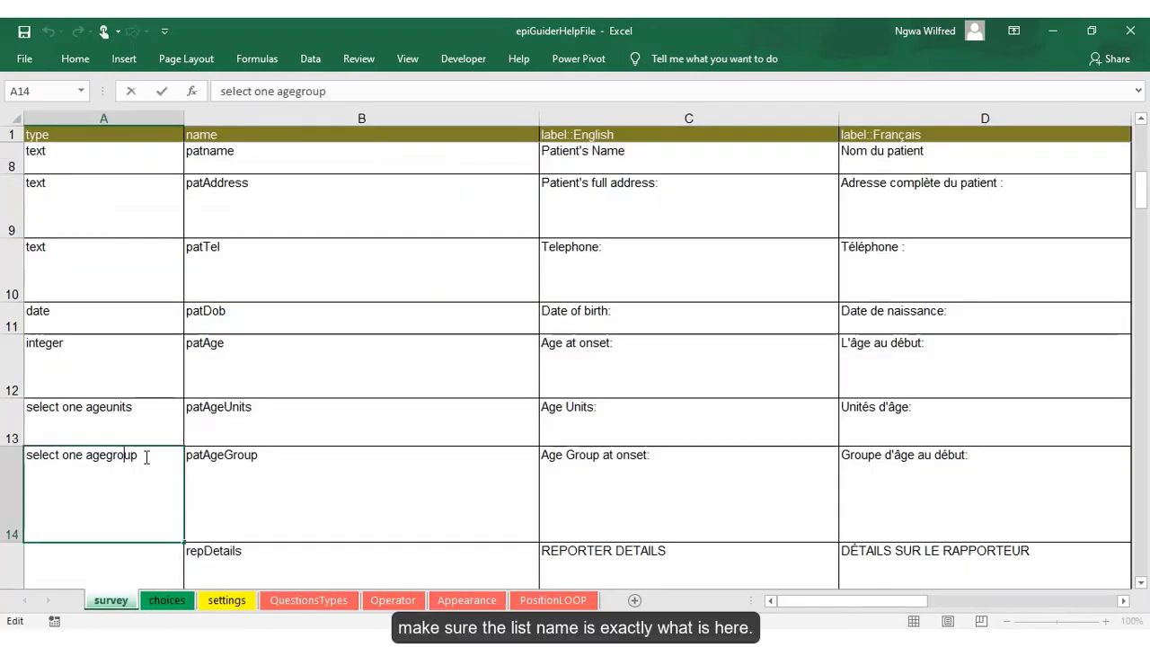
{"action": "left_click_drag", "start_coordinate": [107, 458], "coordinate": [86, 458]}
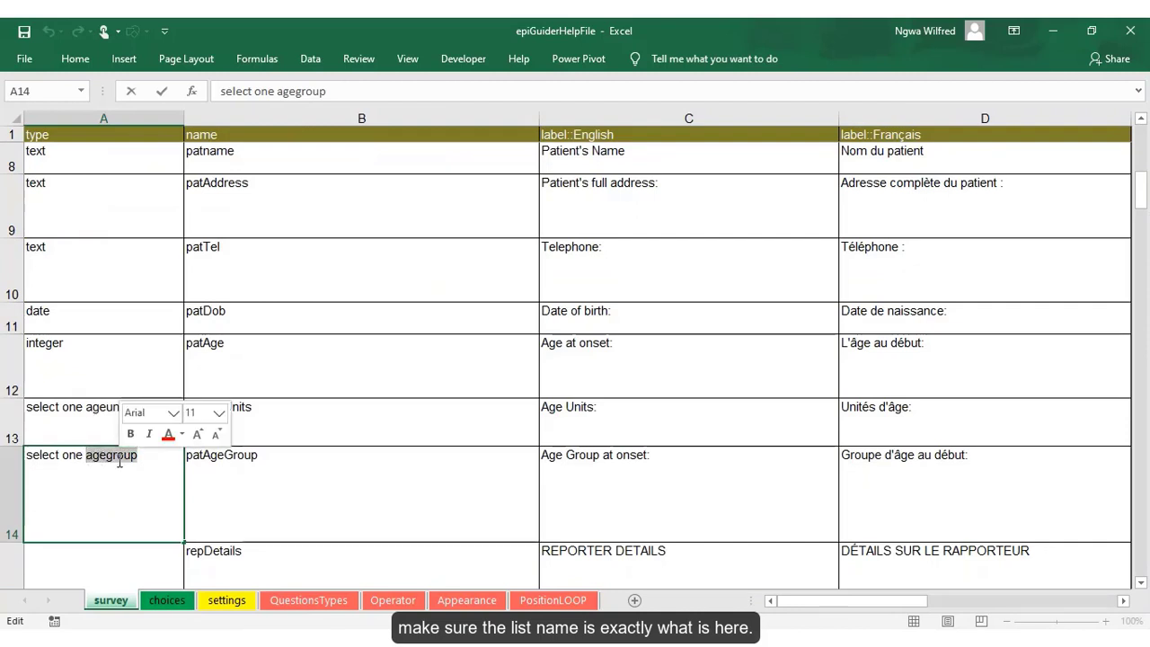
{"action": "right_click", "coordinate": [121, 458]}
{"action": "left_click", "coordinate": [150, 492]}
{"action": "left_click", "coordinate": [171, 600]}
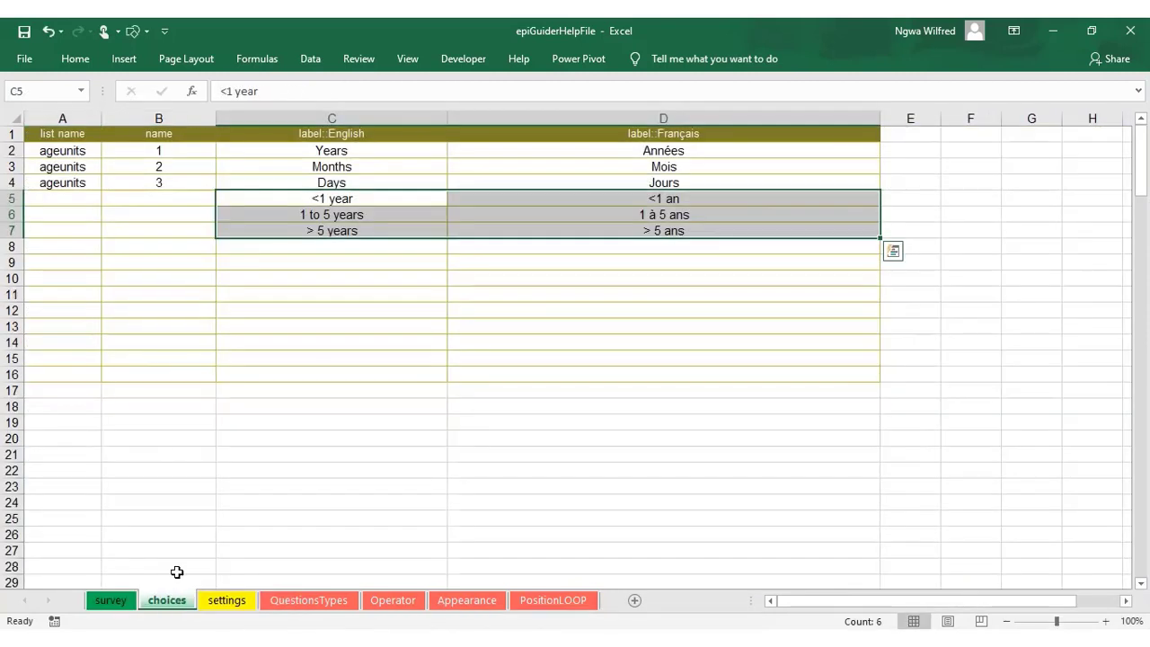
{"action": "right_click", "coordinate": [77, 199]}
{"action": "left_click", "coordinate": [114, 260]}
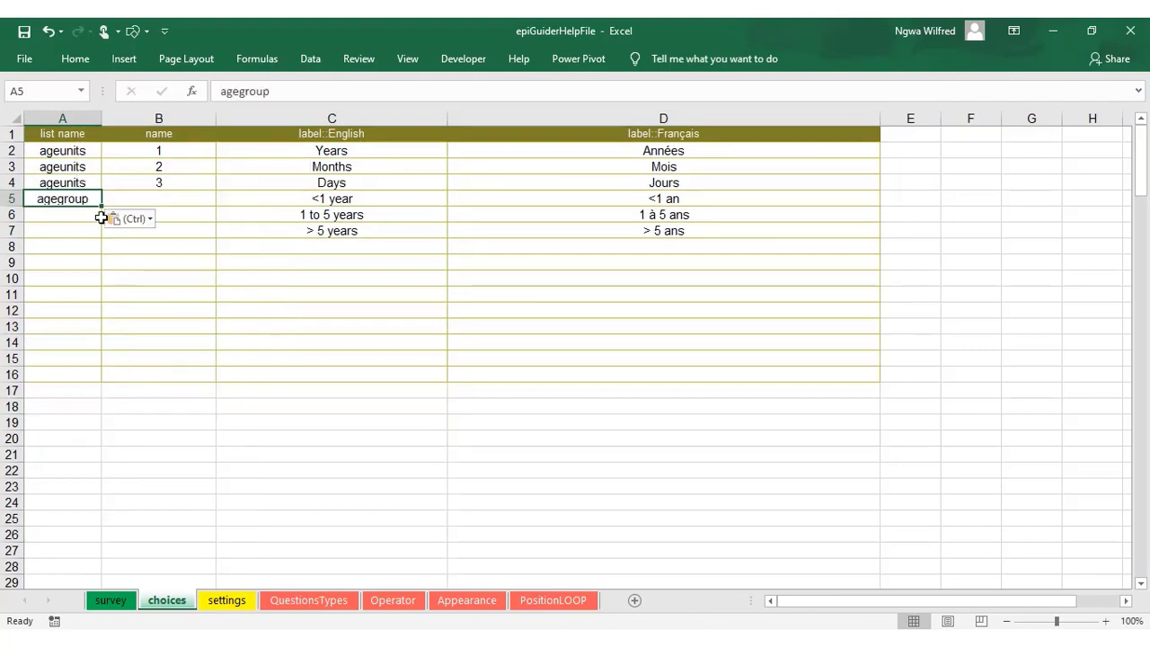
{"action": "left_click_drag", "start_coordinate": [103, 206], "coordinate": [122, 236]}
Step: Enter codes 1, 2, 3 in B5:B7 for the age-group options
{"action": "left_click", "coordinate": [165, 200]}
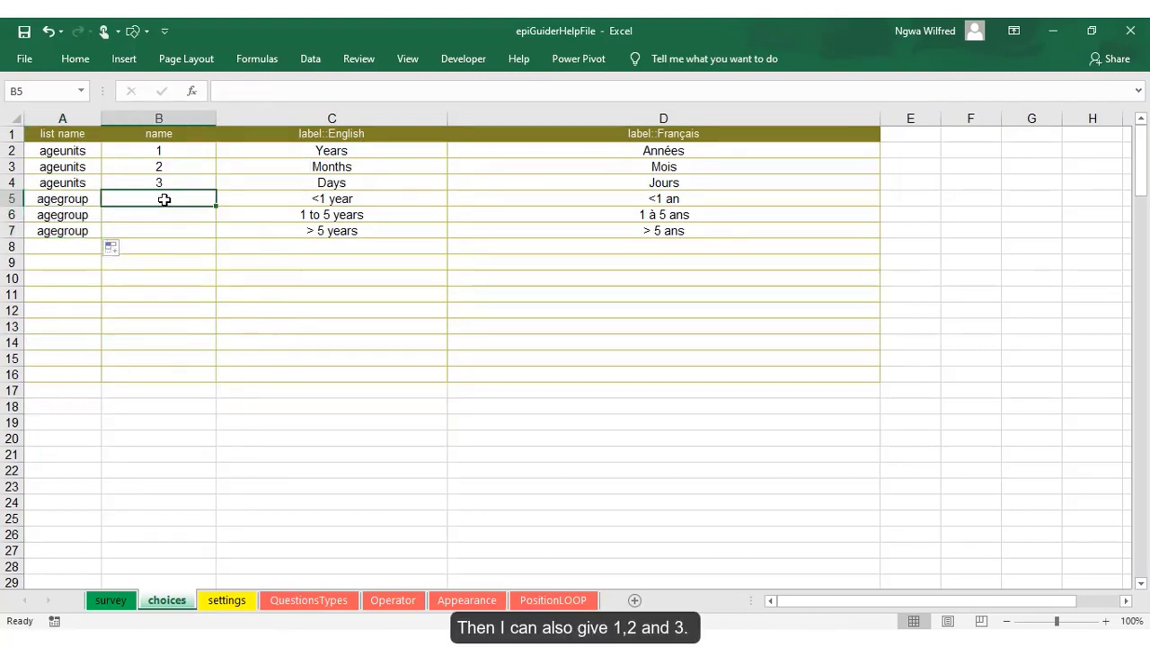
{"action": "type", "text": "1"}
{"action": "left_click", "coordinate": [160, 214]}
{"action": "type", "text": "2"}
{"action": "left_click", "coordinate": [161, 230]}
{"action": "type", "text": "3"}
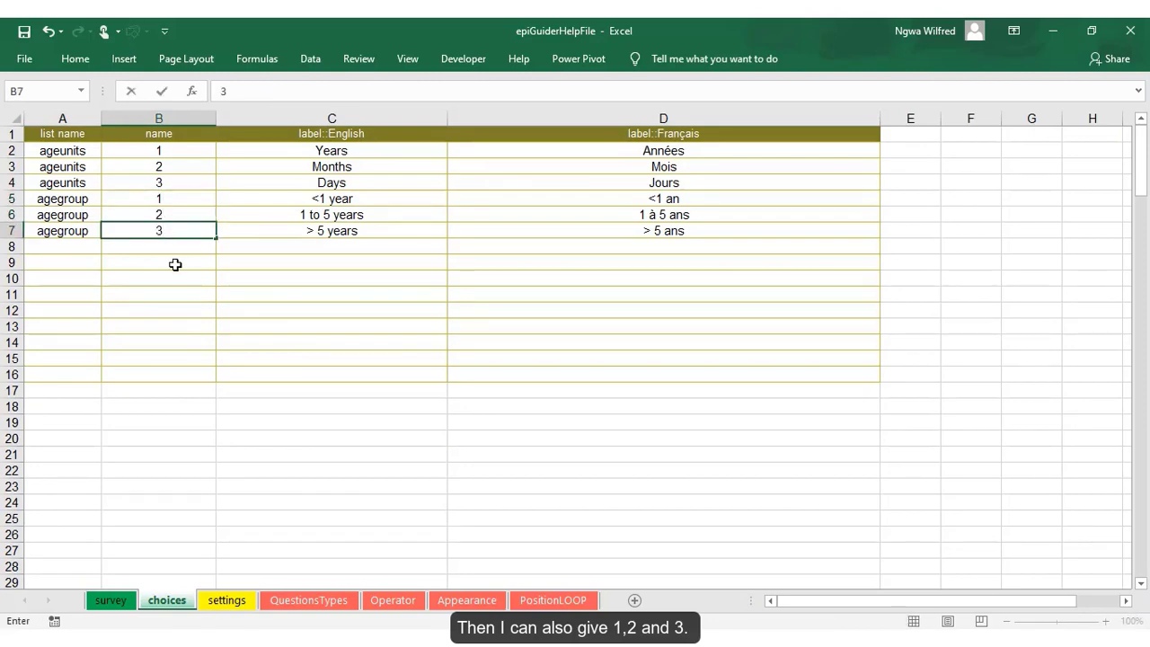
{"action": "left_click", "coordinate": [175, 264]}
{"action": "left_click", "coordinate": [112, 600]}
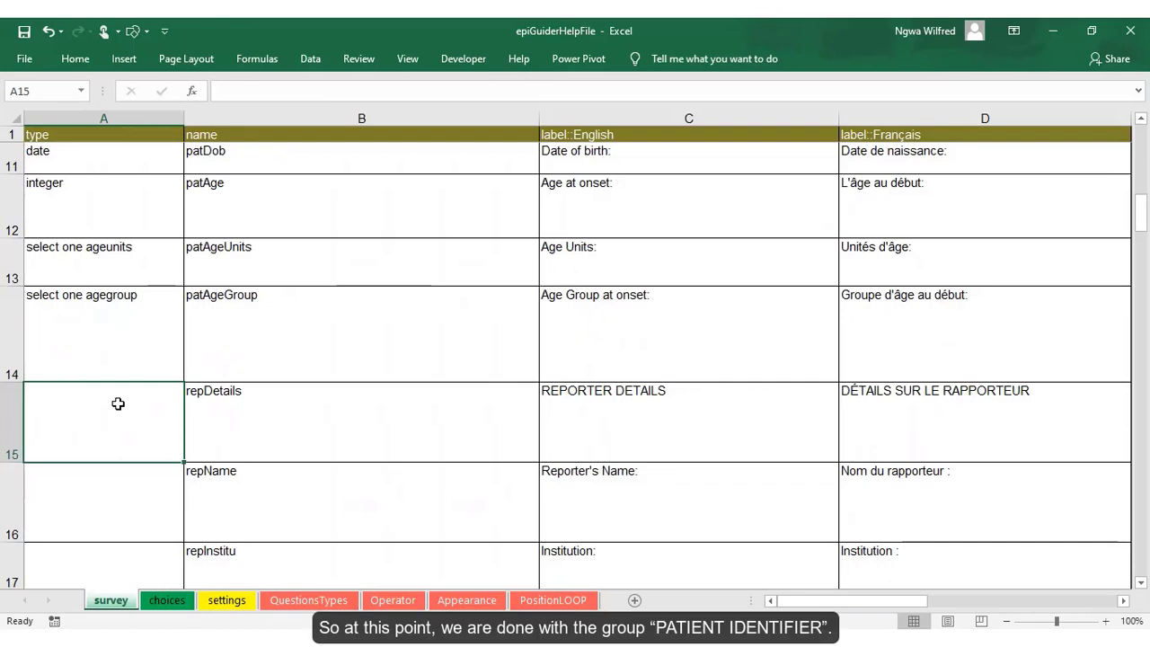
Step: Insert a blank row above repDetails and enter 'end group' in cell A15
{"action": "left_click", "coordinate": [12, 403]}
{"action": "right_click", "coordinate": [13, 403]}
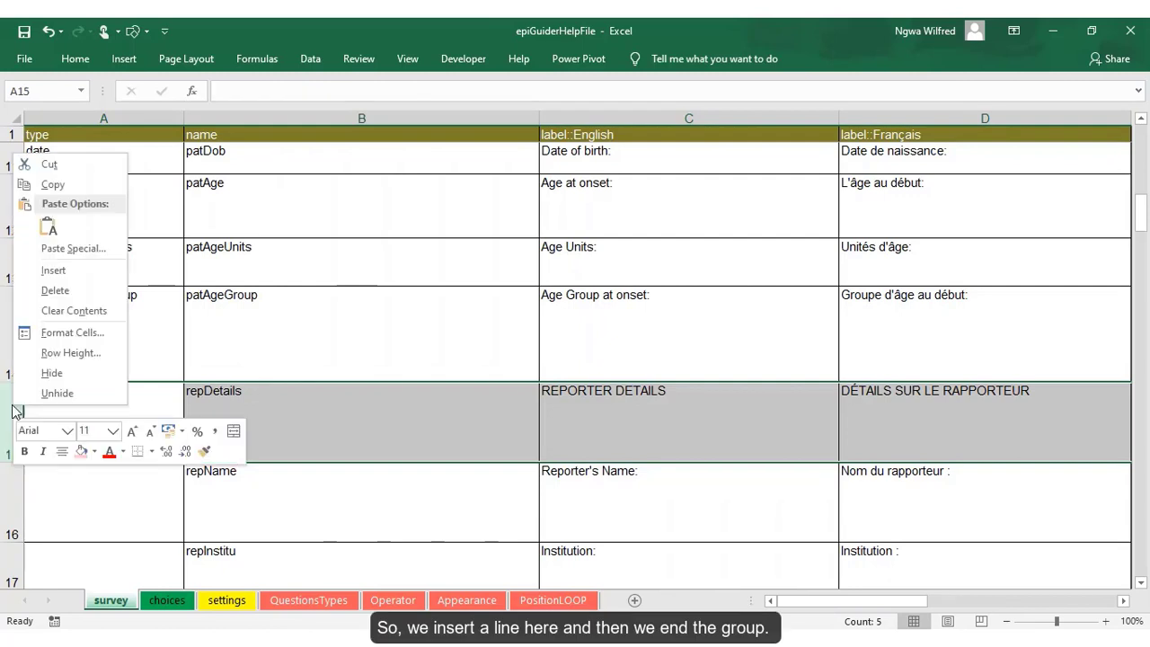
{"action": "left_click", "coordinate": [56, 273]}
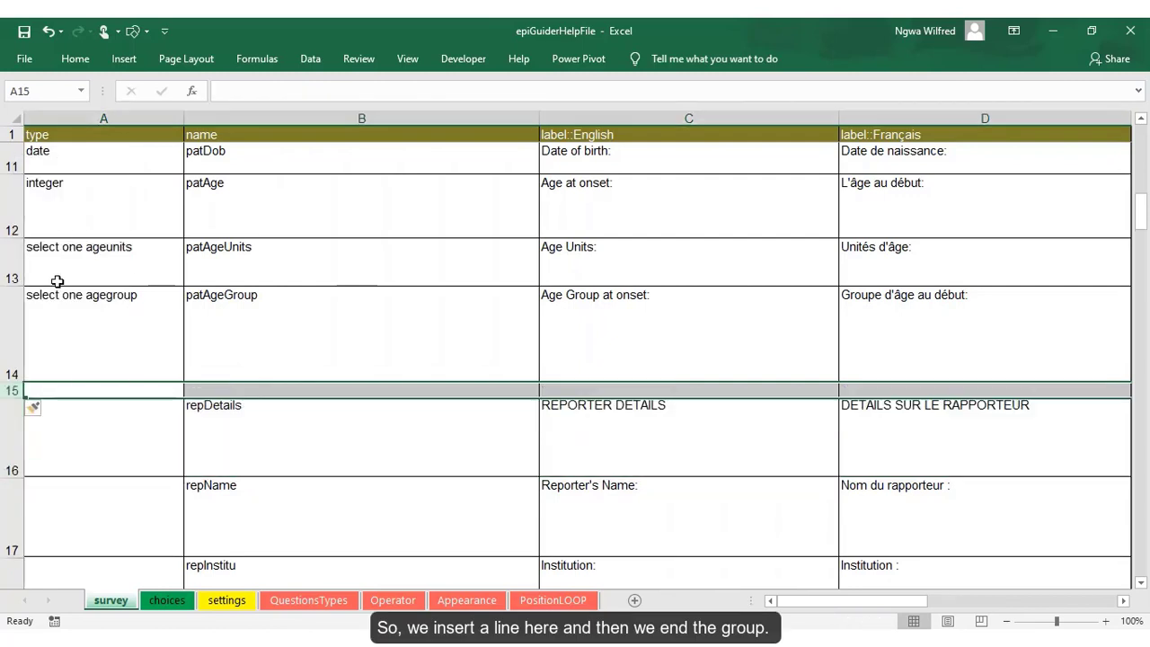
{"action": "left_click", "coordinate": [82, 391]}
{"action": "type", "text": "end group"}
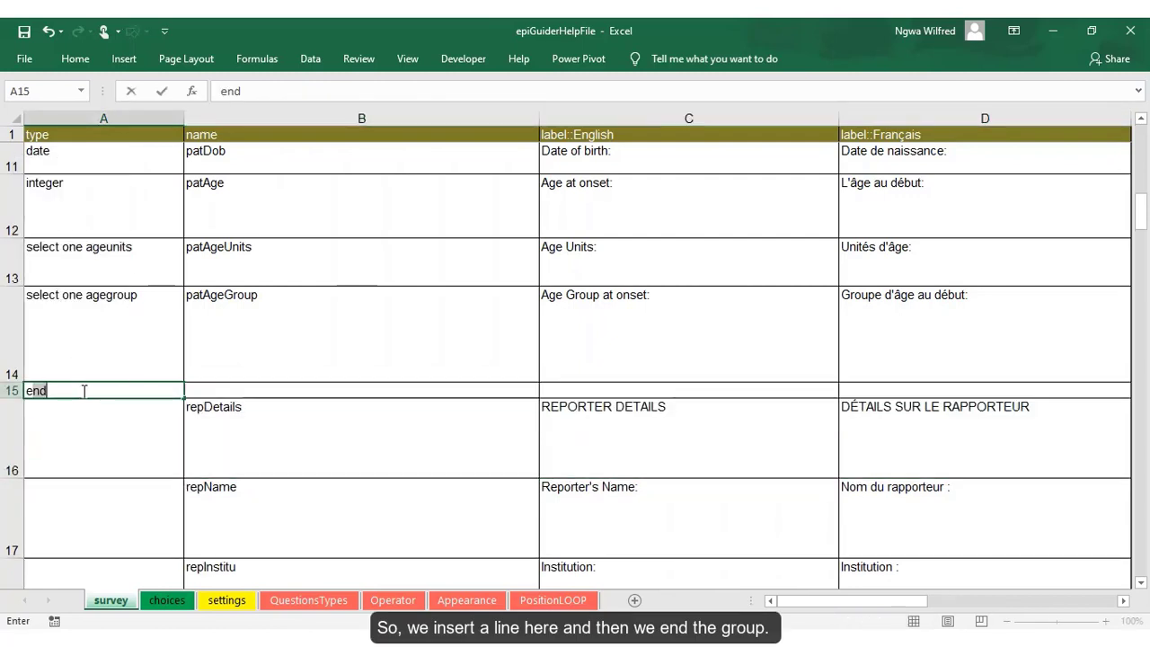
{"action": "left_click", "coordinate": [118, 486]}
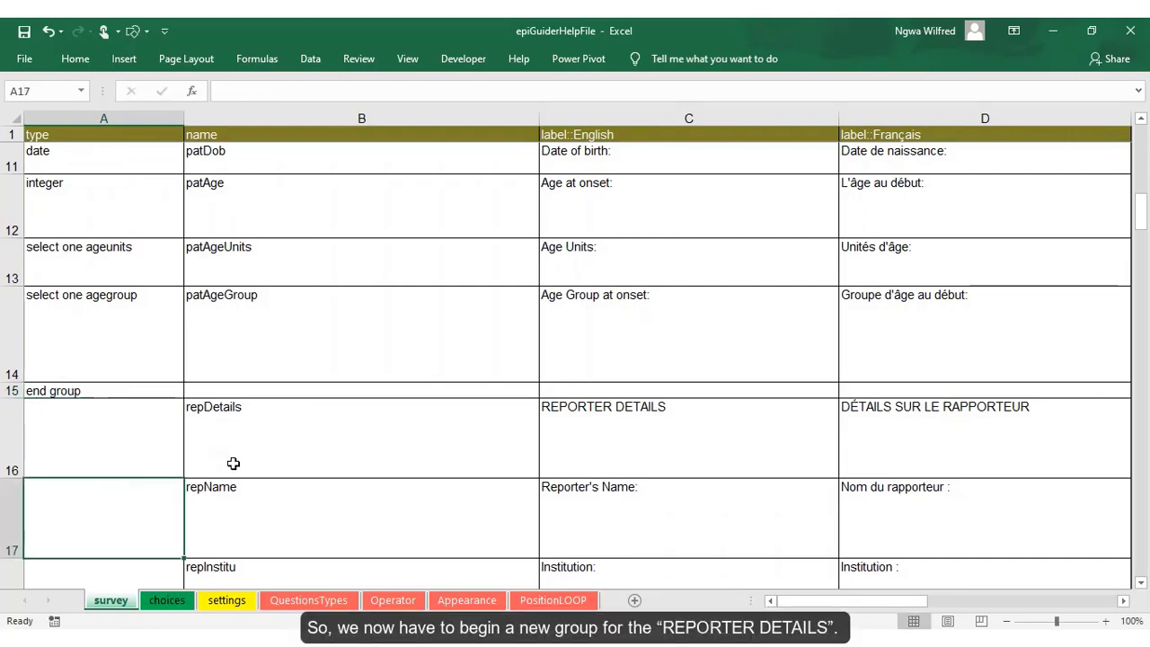
Step: Type 'begin group' for repDetails and 'text' for repName, repInstitu and repDesignation
{"action": "left_click", "coordinate": [94, 440]}
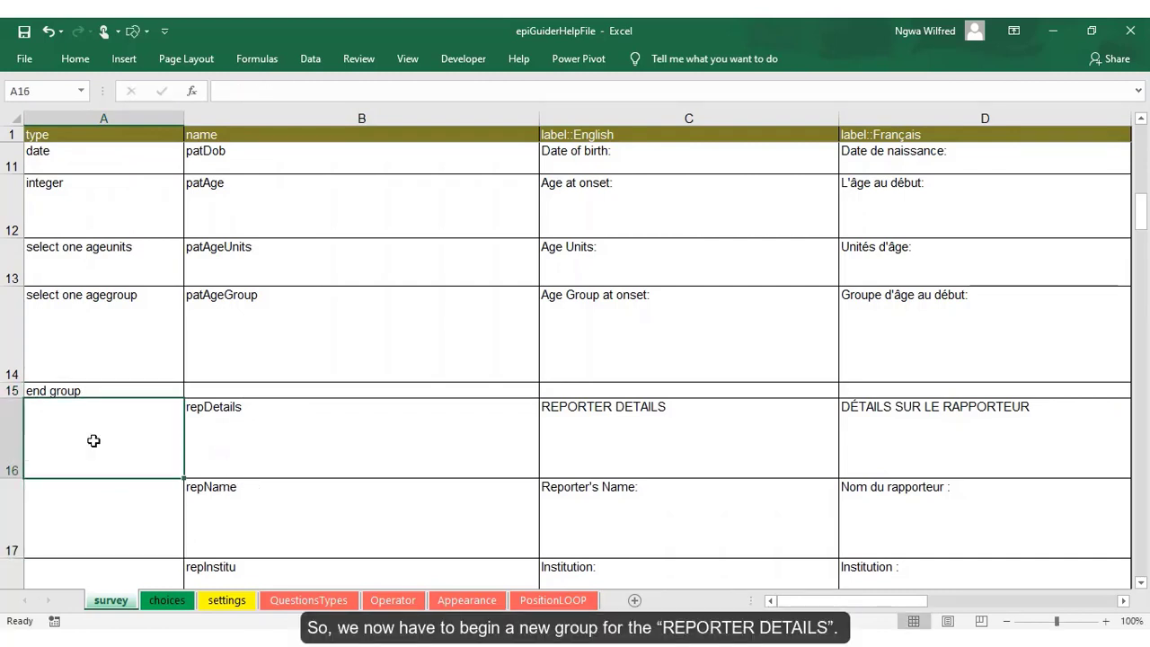
{"action": "type", "text": "begin group"}
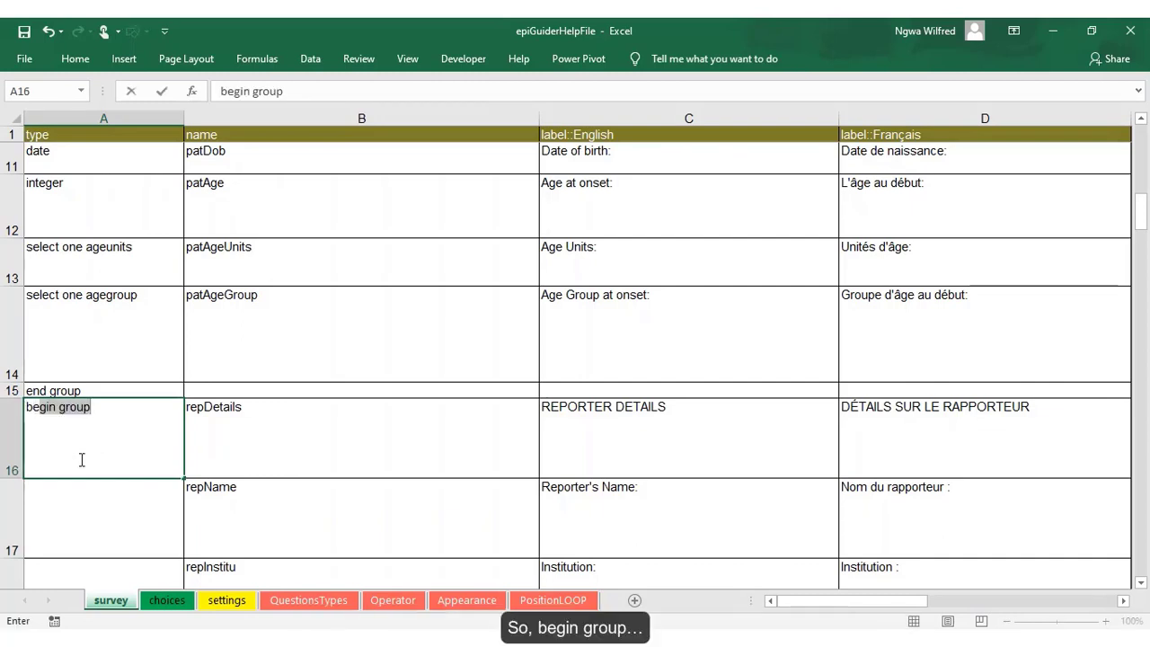
{"action": "key", "text": "Return"}
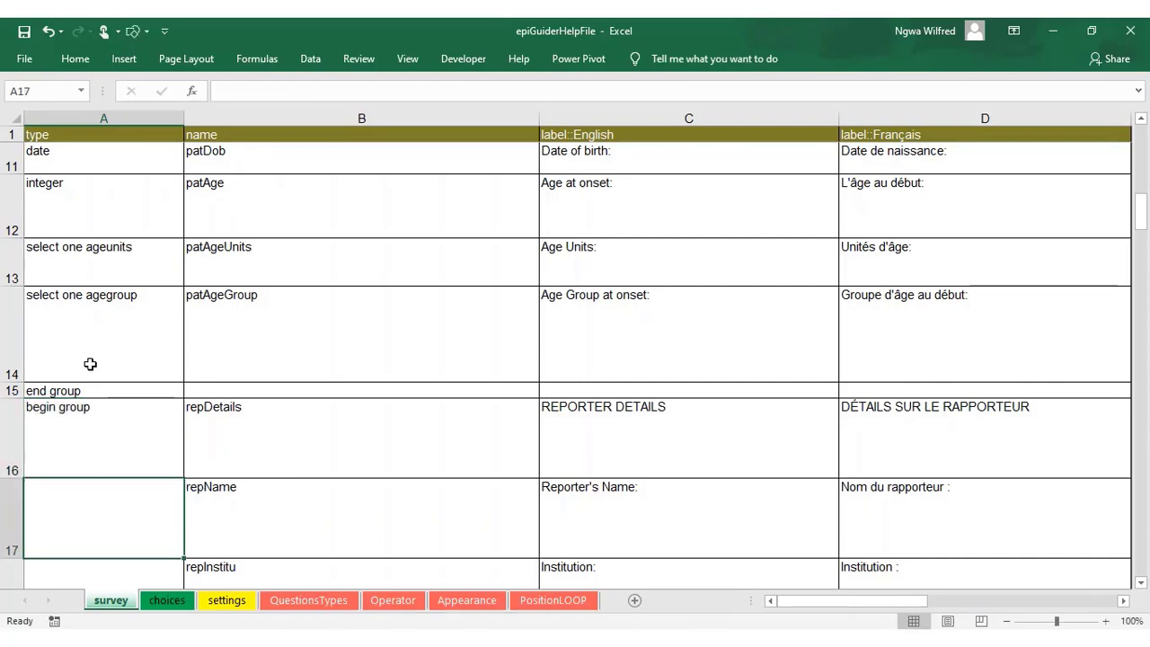
{"action": "type", "text": "text"}
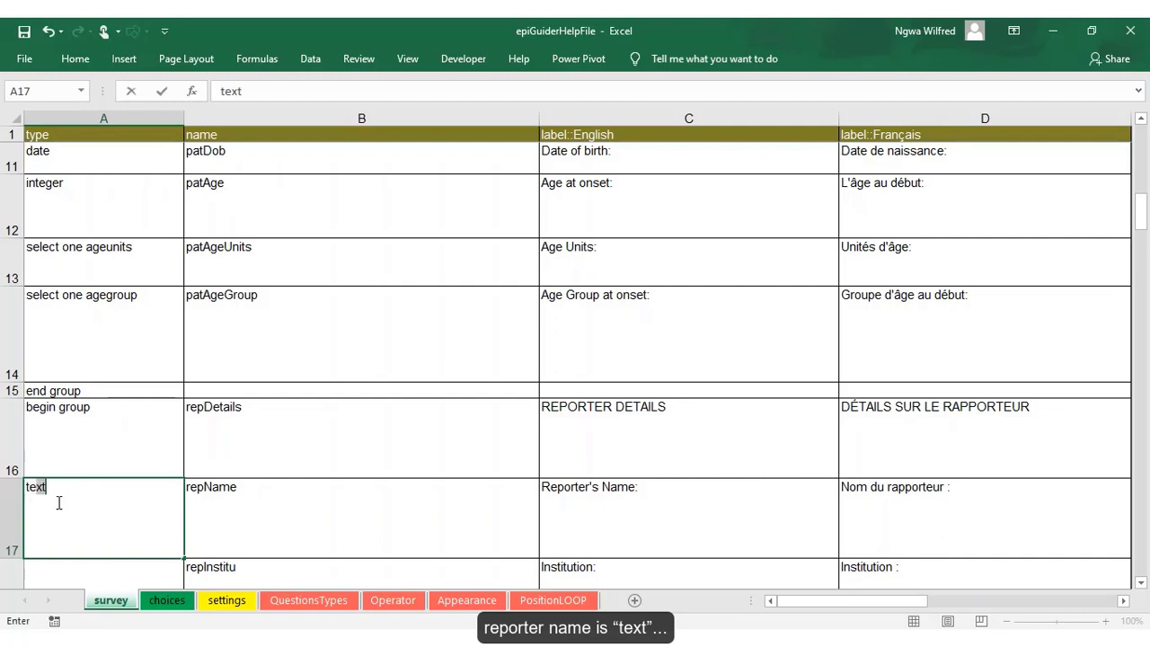
{"action": "scroll", "coordinate": [156, 507], "scroll_direction": "down", "scroll_amount": 1}
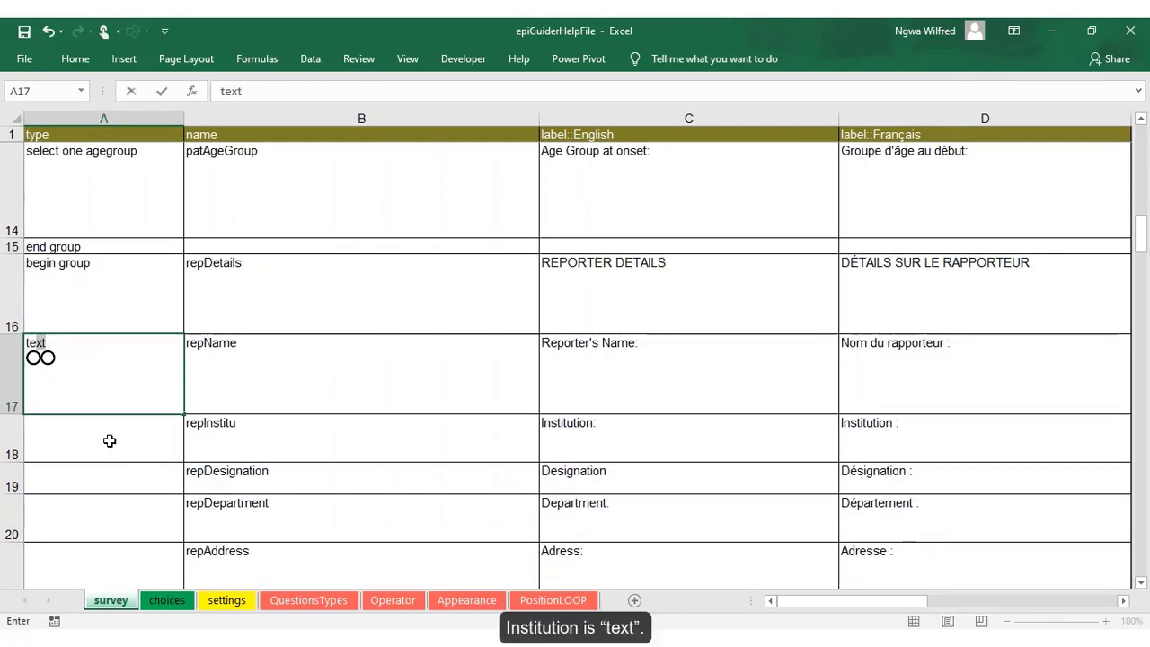
{"action": "left_click", "coordinate": [106, 435]}
{"action": "type", "text": "text"}
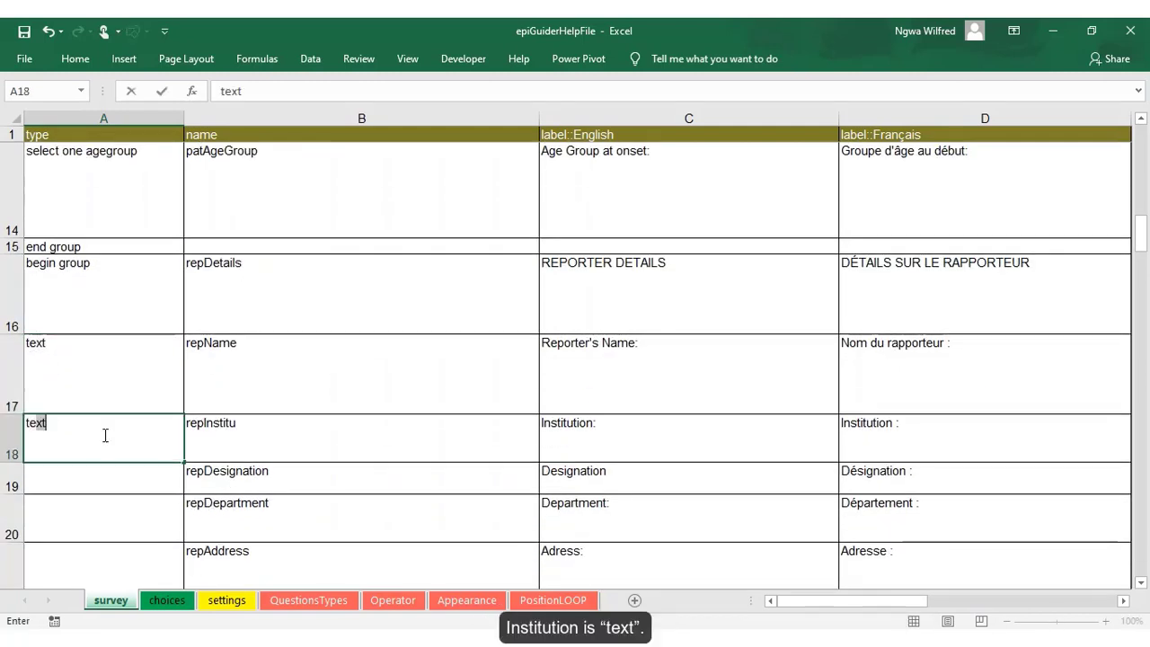
{"action": "left_click", "coordinate": [104, 487]}
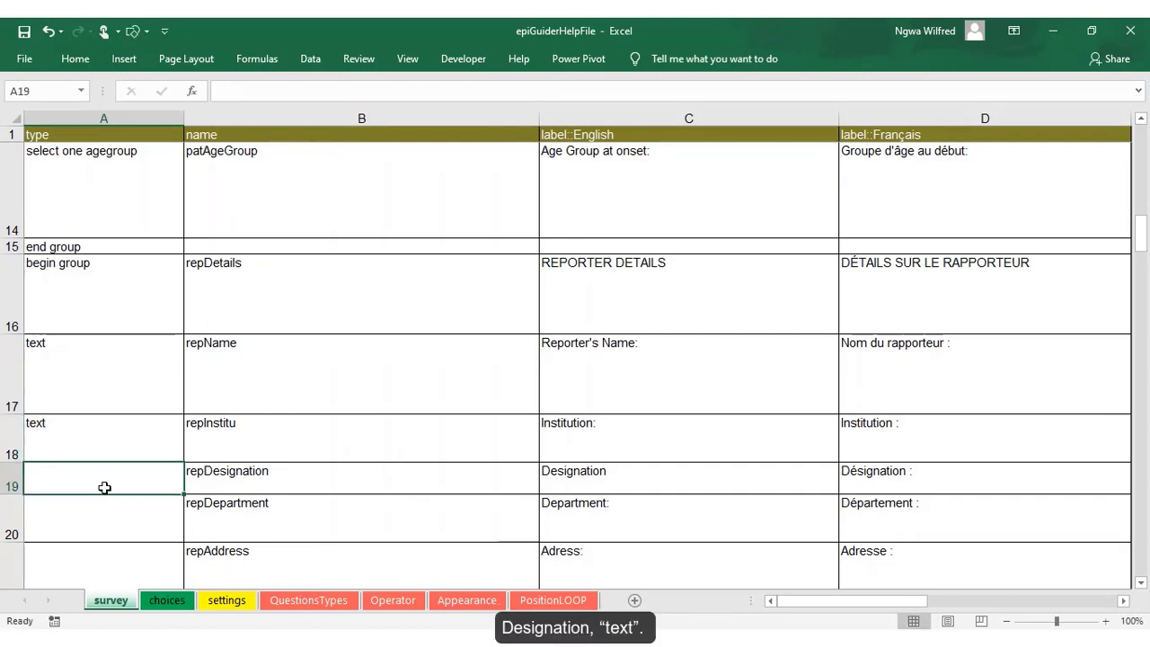
{"action": "type", "text": "text"}
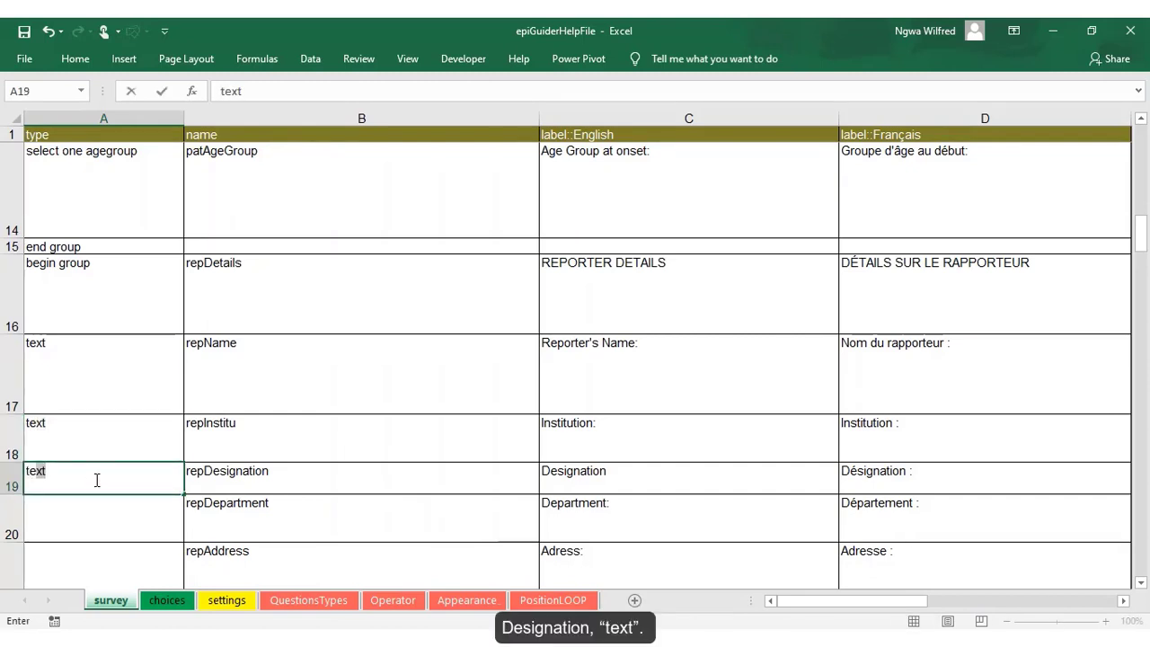
{"action": "left_click", "coordinate": [99, 531]}
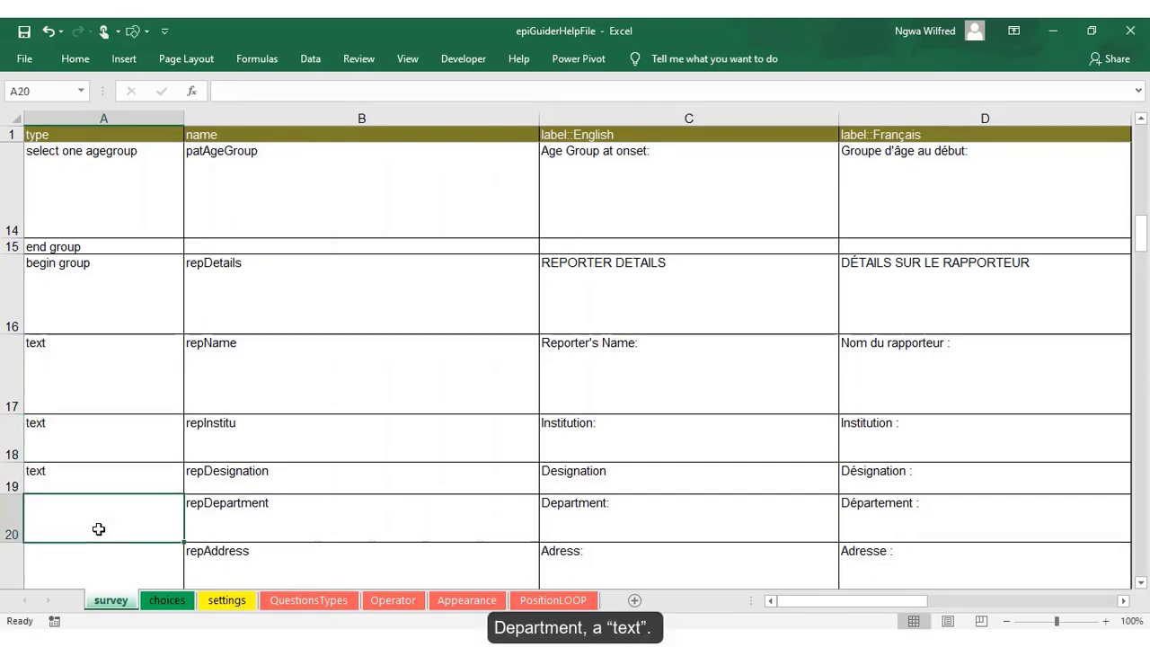
{"action": "type", "text": "text"}
Step: Type 'text' for repDepartment, repAddress, repTel and repEmail
{"action": "scroll", "coordinate": [107, 530], "scroll_direction": "down", "scroll_amount": 1}
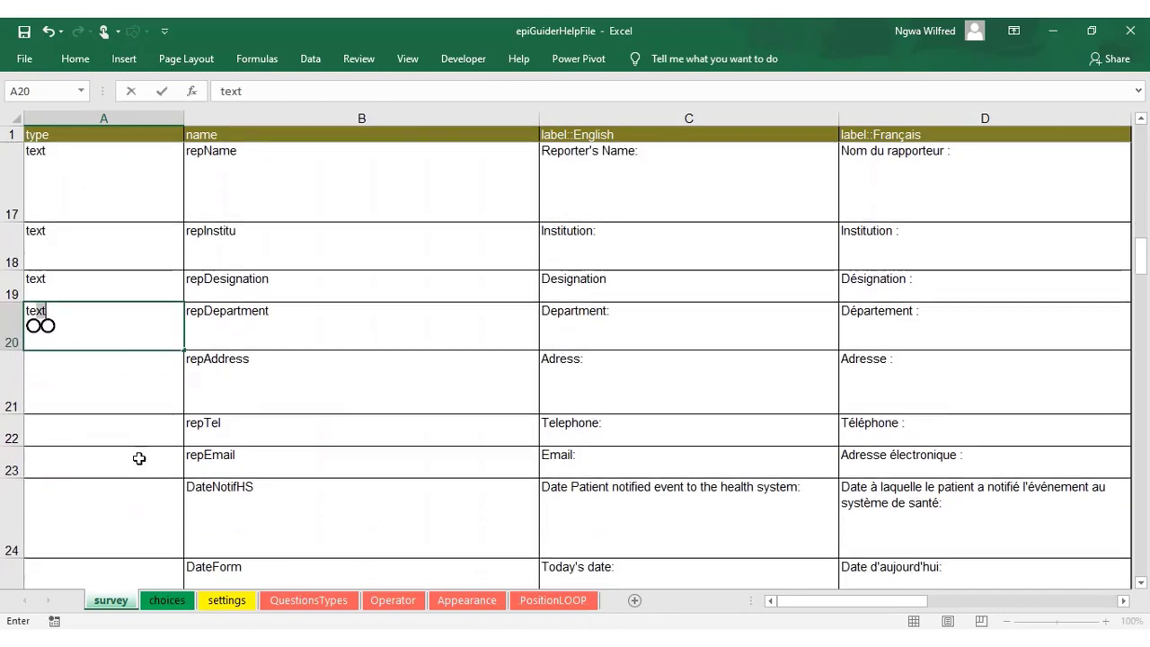
{"action": "left_click", "coordinate": [116, 391]}
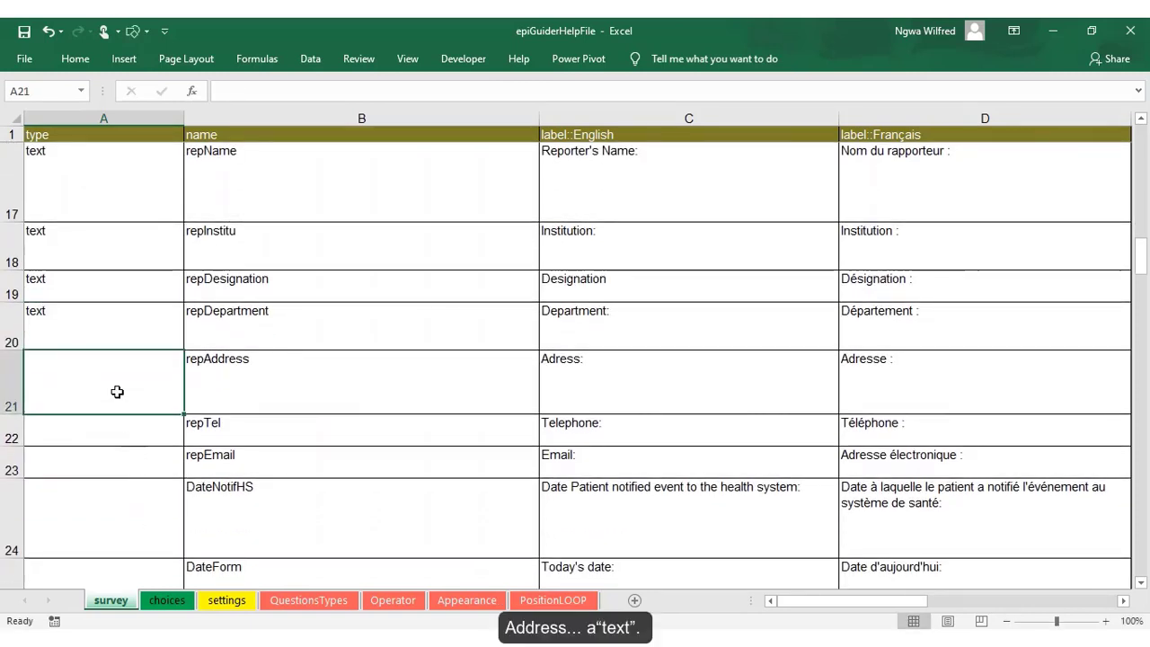
{"action": "type", "text": "text"}
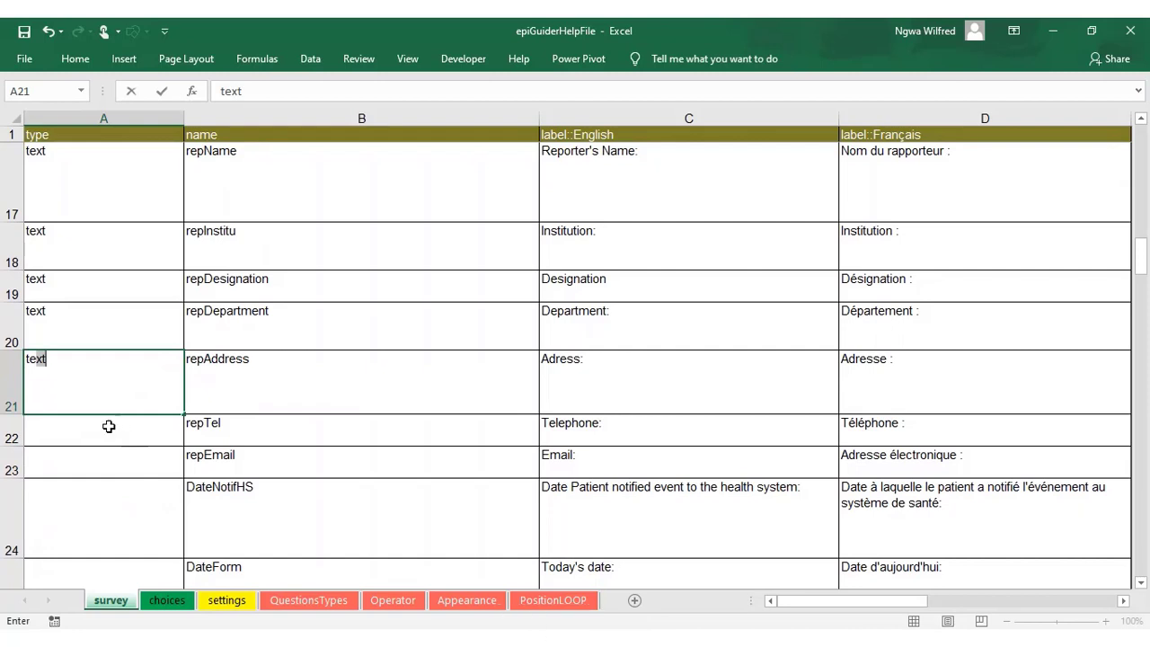
{"action": "left_click", "coordinate": [107, 430]}
{"action": "type", "text": "text"}
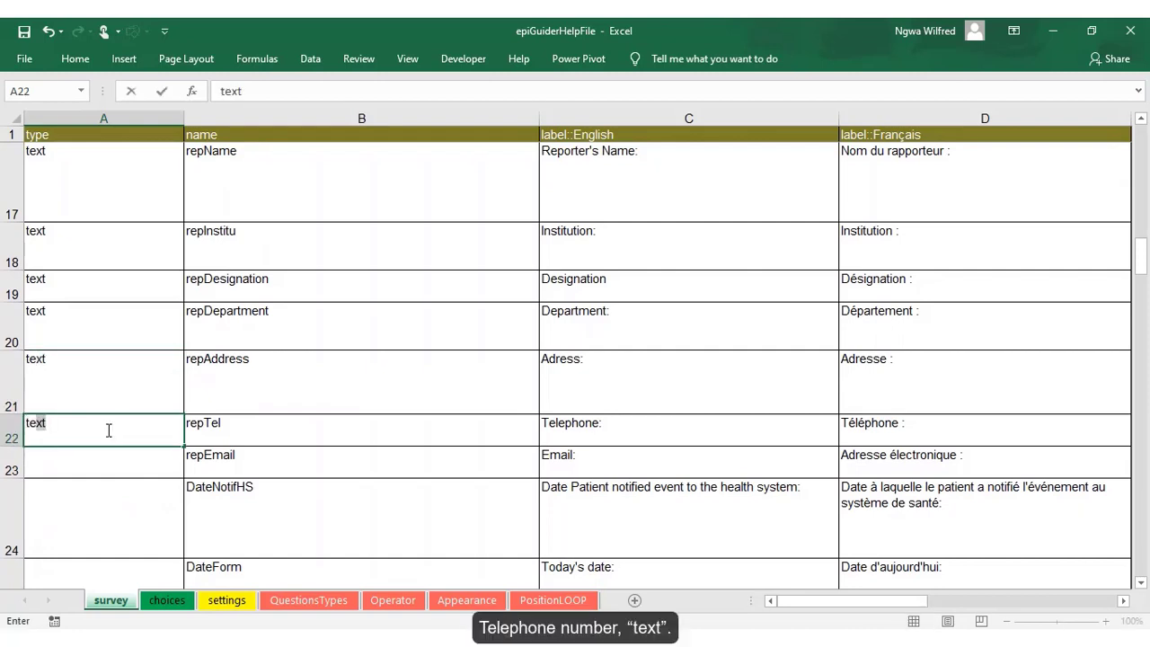
{"action": "left_click", "coordinate": [99, 464]}
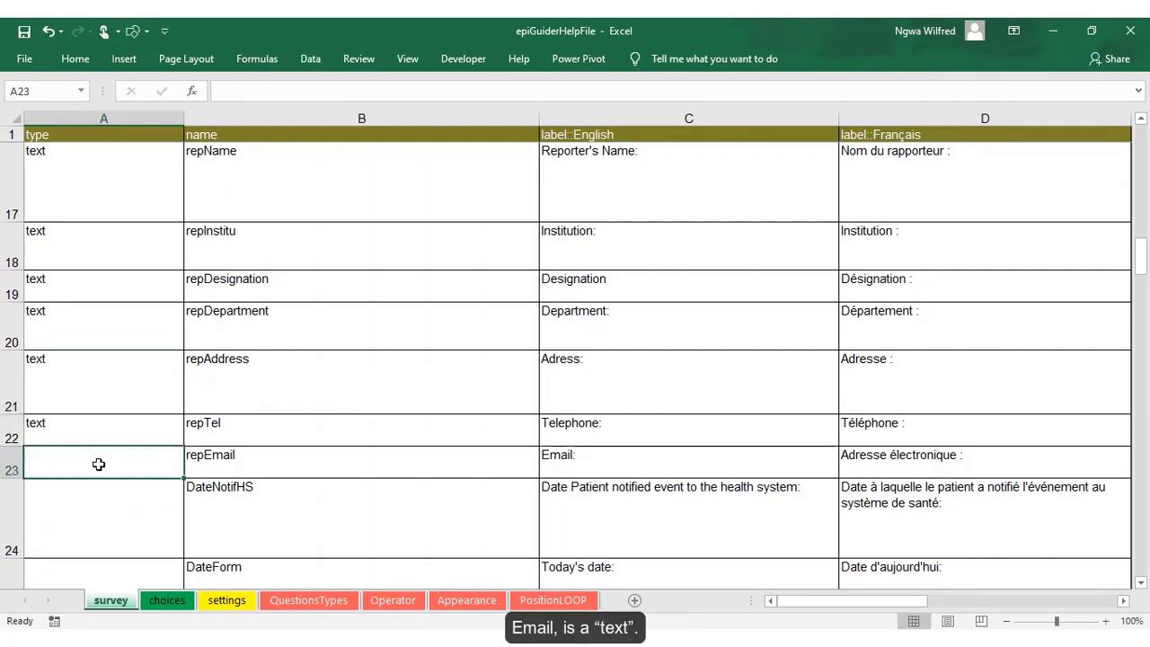
{"action": "type", "text": "t"}
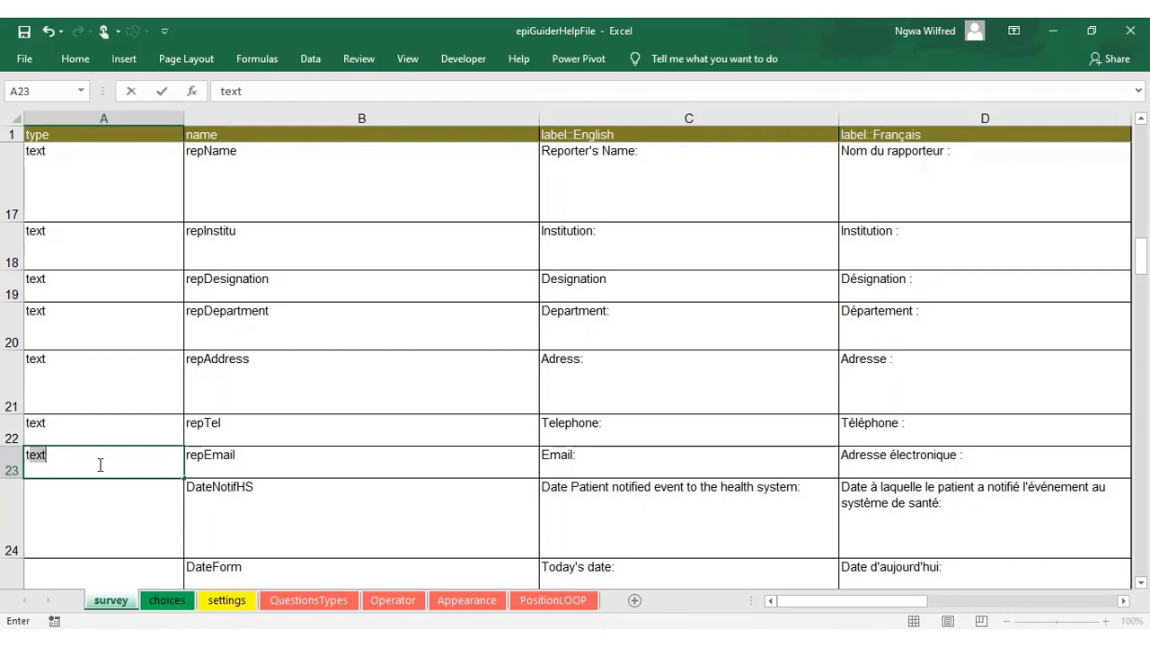
Step: Set DateNotifHS and DateForm to the 'date' type
{"action": "scroll", "coordinate": [100, 464], "scroll_direction": "down", "scroll_amount": 1}
{"action": "left_click", "coordinate": [102, 348]}
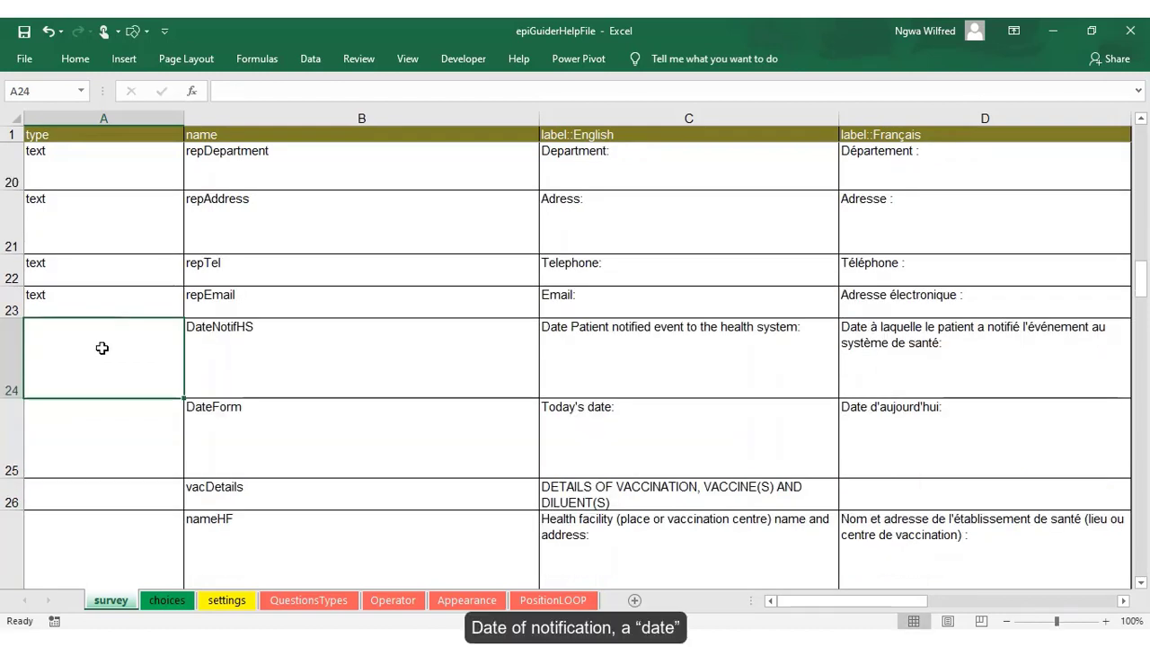
{"action": "type", "text": "date"}
{"action": "left_click", "coordinate": [121, 446]}
{"action": "type", "text": "date"}
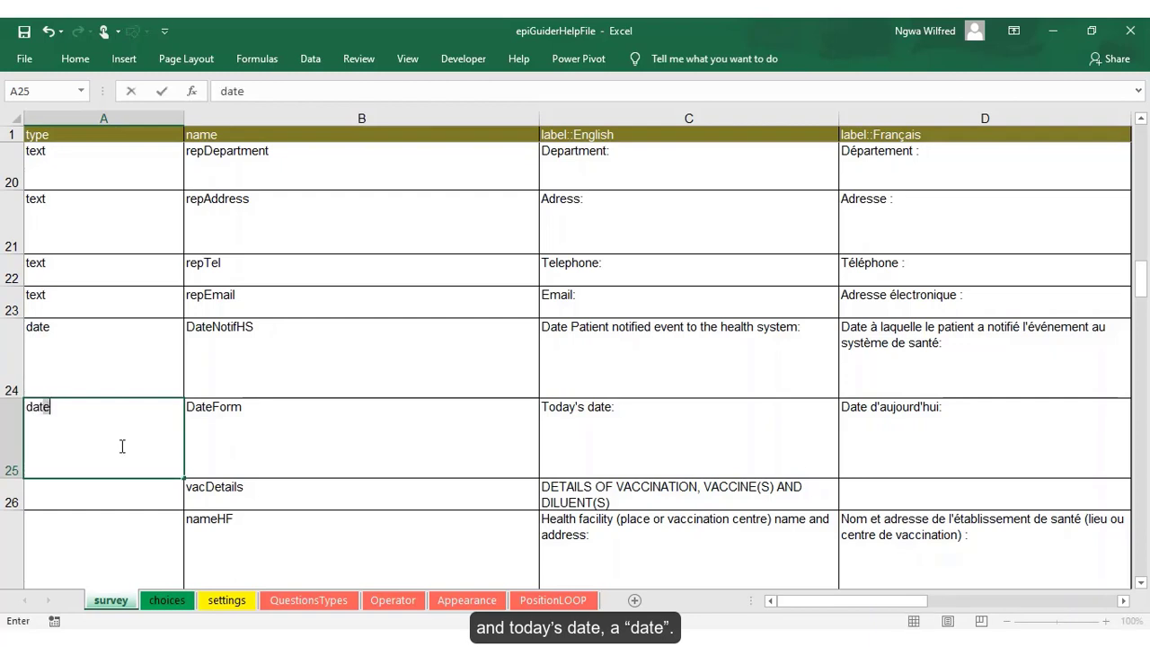
{"action": "left_click", "coordinate": [141, 521]}
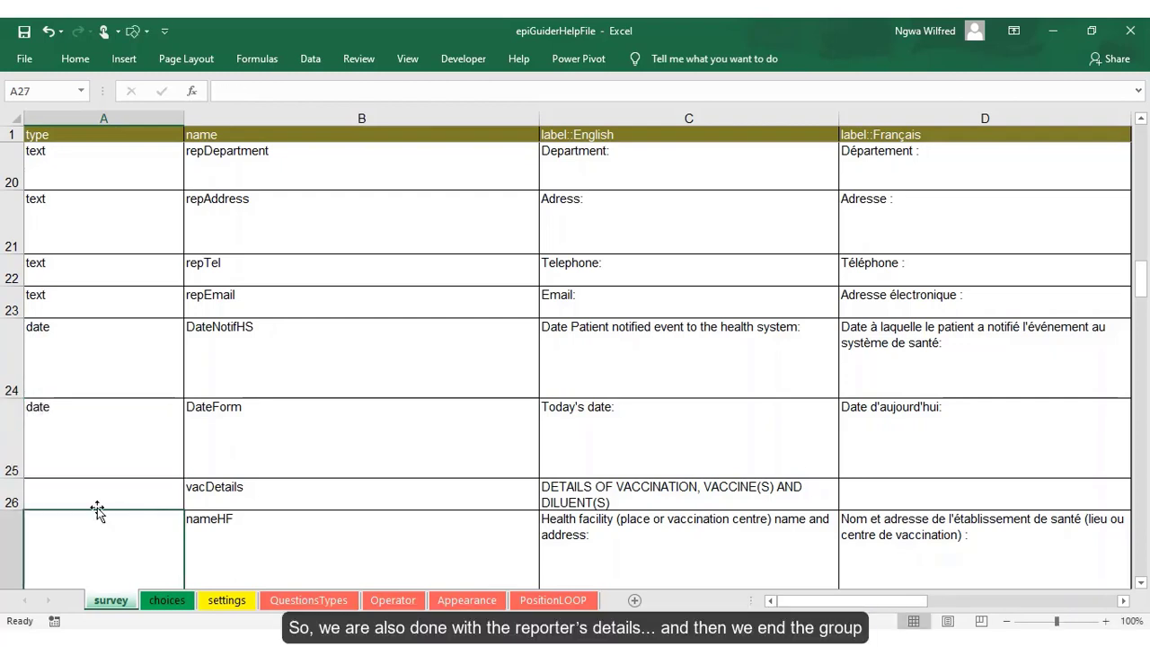
Step: Insert a blank row 26 above vacDetails for the group end
{"action": "left_click", "coordinate": [15, 502]}
{"action": "right_click", "coordinate": [14, 501]}
{"action": "left_click", "coordinate": [55, 359]}
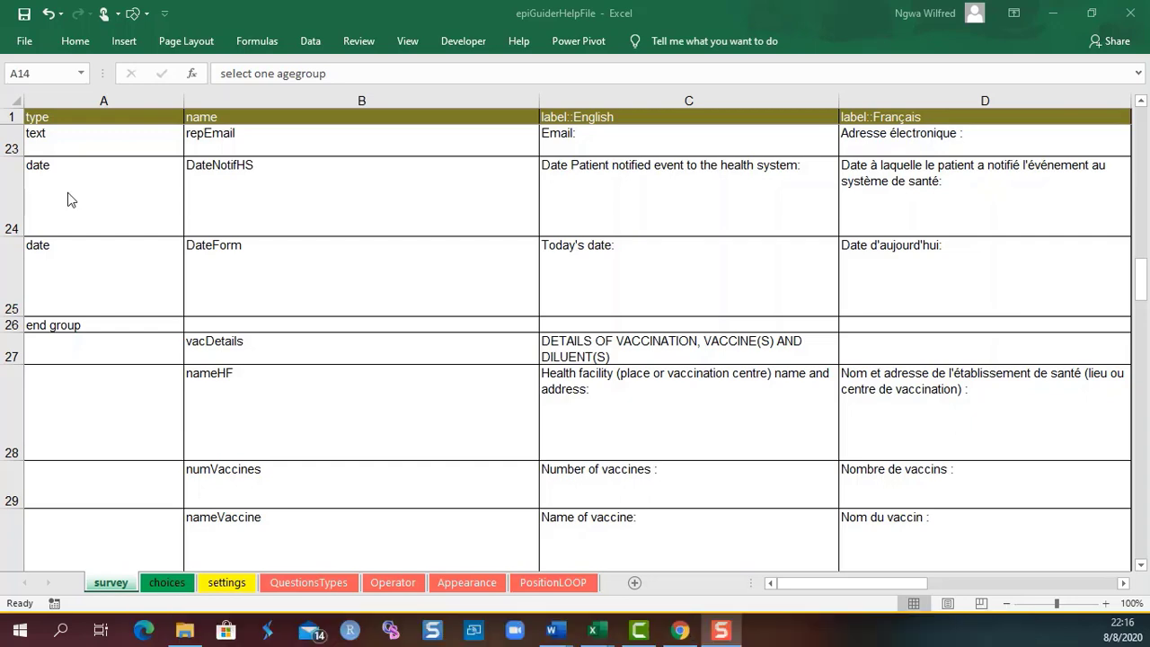
Step: Insert a new row 11 above patDob and type it 'select one sex', adapted from ageunits
{"action": "scroll", "coordinate": [77, 275], "scroll_direction": "up", "scroll_amount": 5}
{"action": "left_click", "coordinate": [12, 304]}
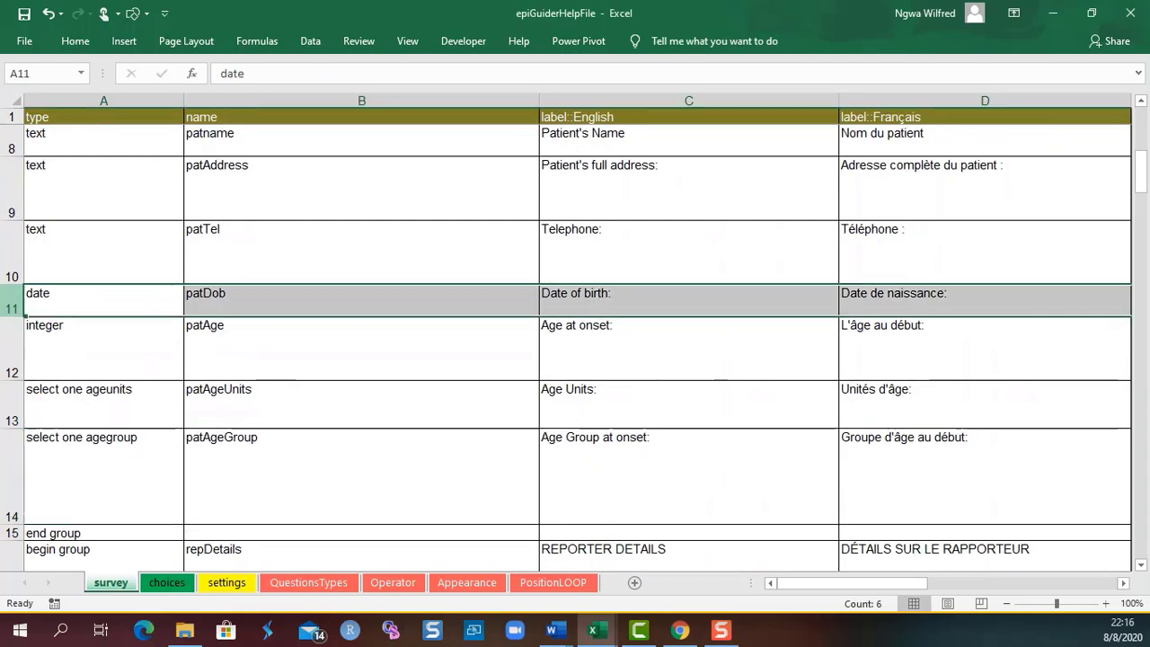
{"action": "right_click", "coordinate": [11, 305]}
{"action": "left_click", "coordinate": [52, 419]}
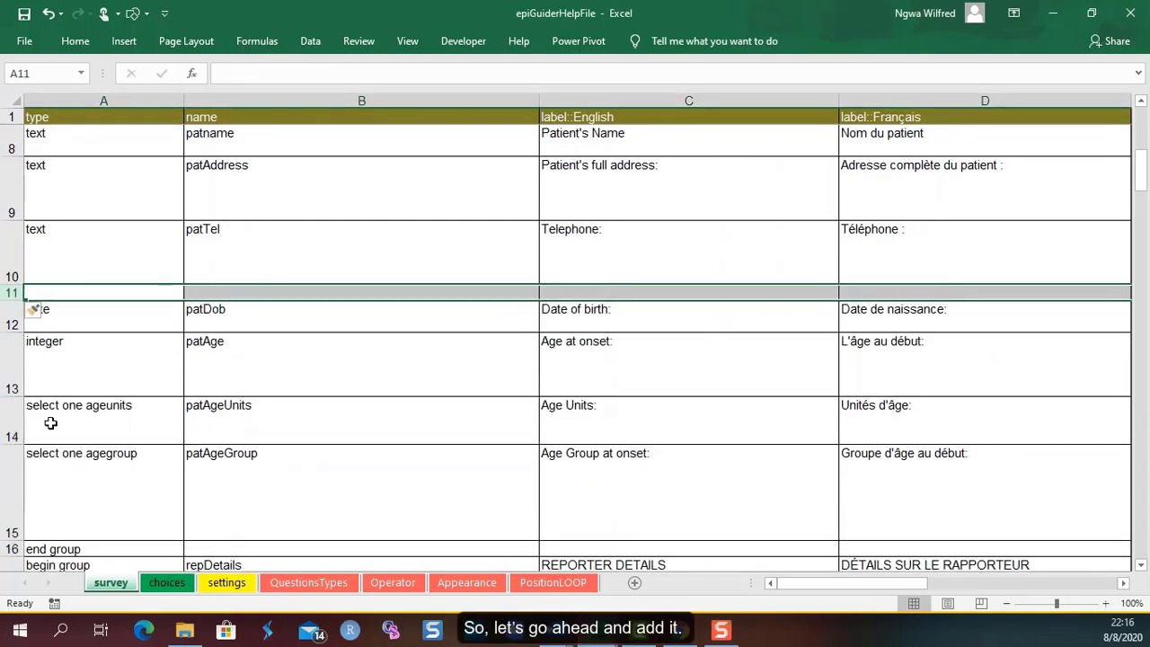
{"action": "left_click", "coordinate": [52, 294]}
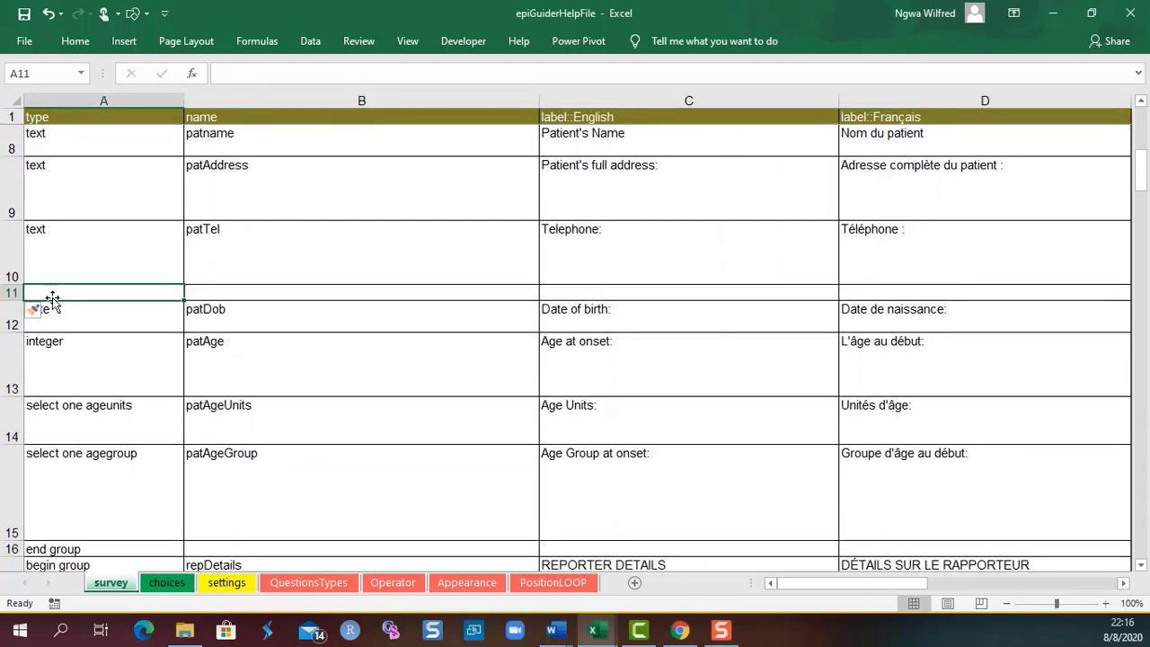
{"action": "right_click", "coordinate": [73, 409]}
{"action": "left_click", "coordinate": [112, 80]}
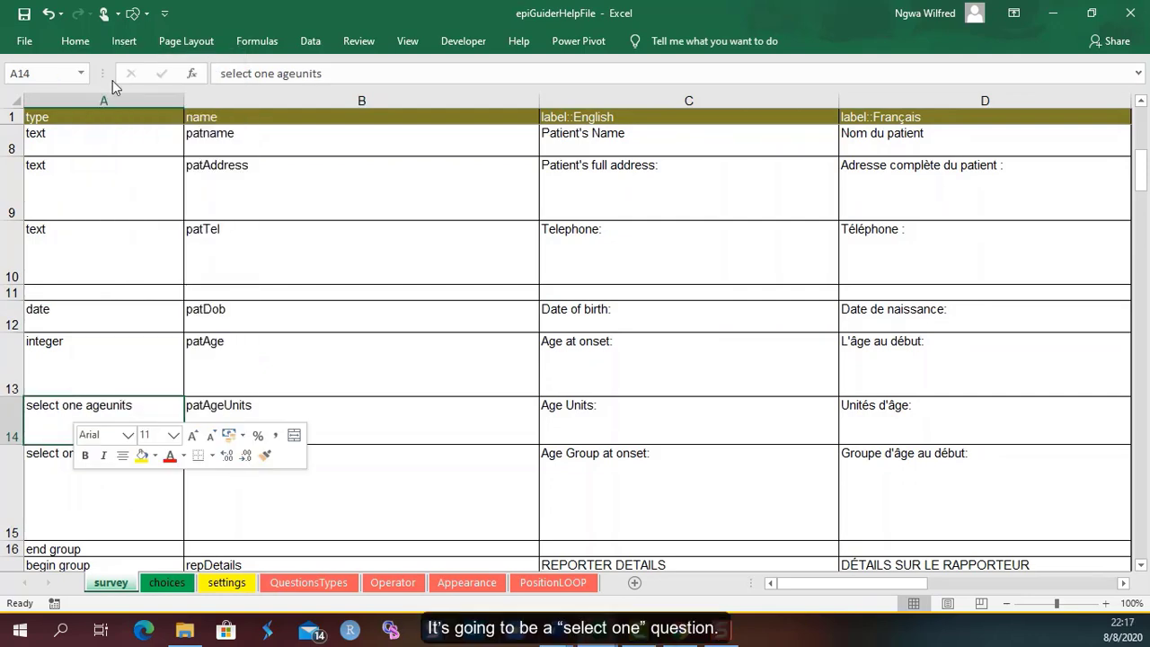
{"action": "right_click", "coordinate": [76, 293]}
{"action": "left_click", "coordinate": [129, 325]}
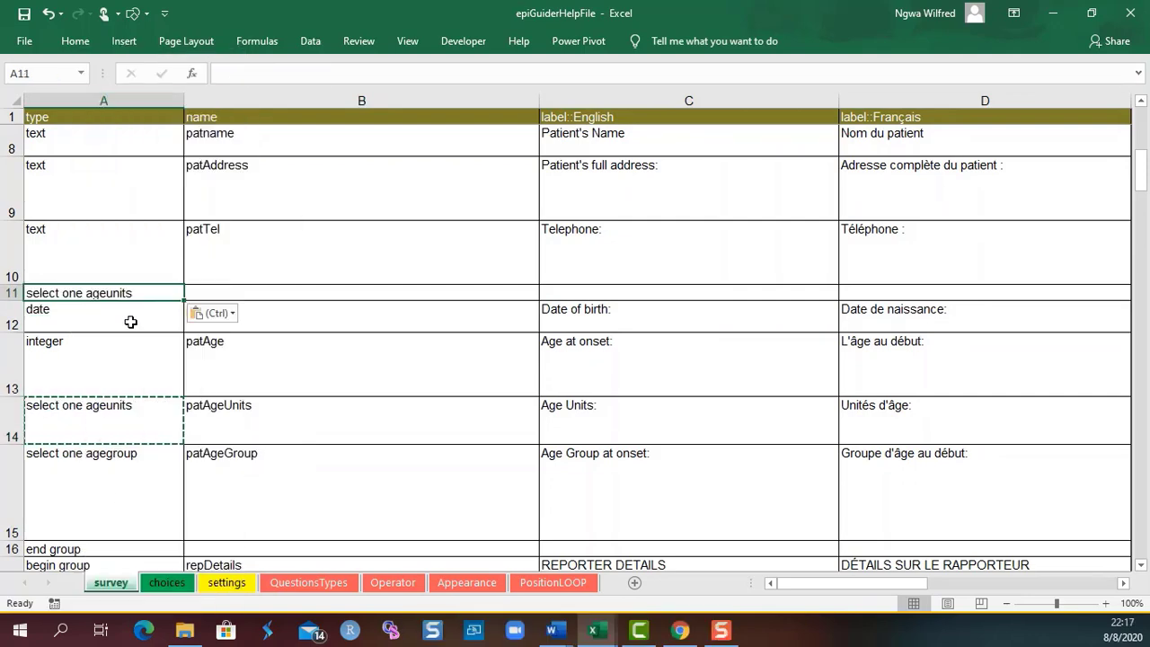
{"action": "double_click", "coordinate": [134, 294]}
{"action": "left_click_drag", "start_coordinate": [134, 294], "coordinate": [89, 293]}
{"action": "type", "text": "sex"}
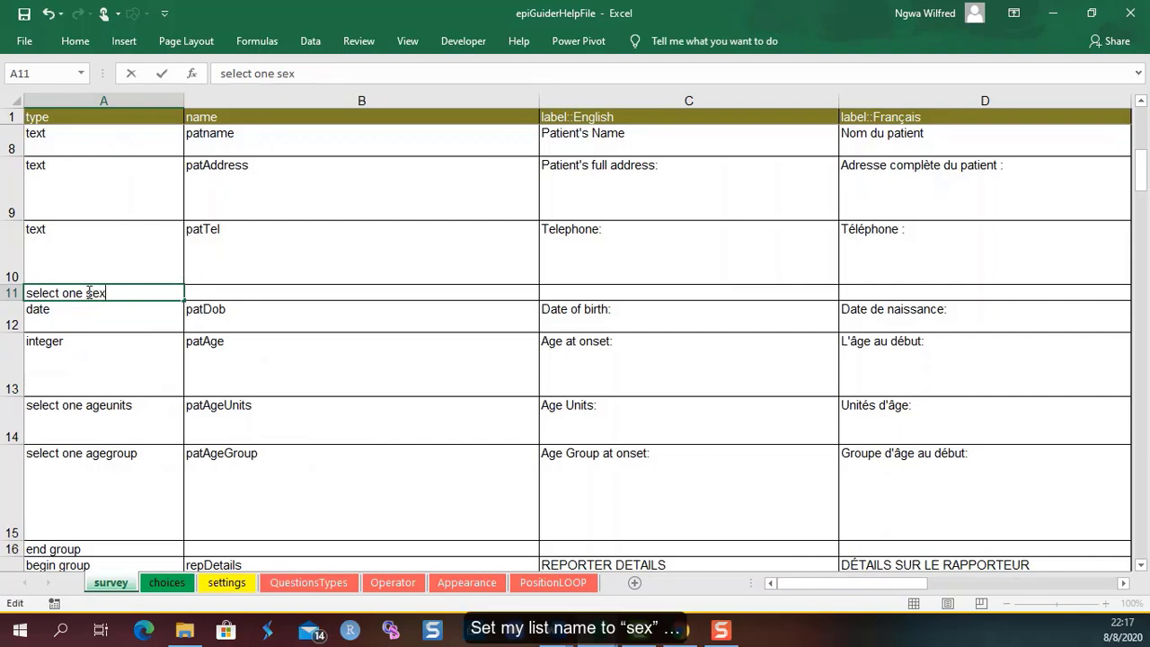
Step: Paste the sex question's name and English/French labels from QuestionnaireTranformed row 8 as values at B11
{"action": "key", "text": "alt+Tab"}
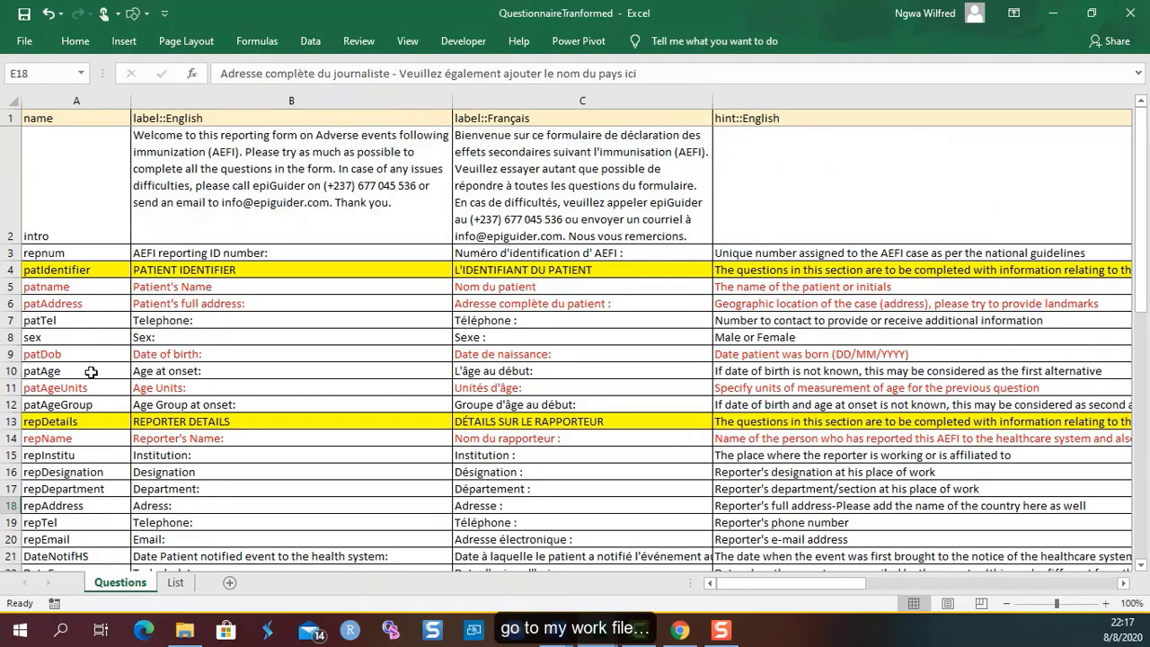
{"action": "left_click_drag", "start_coordinate": [90, 340], "coordinate": [954, 334]}
{"action": "right_click", "coordinate": [954, 335]}
{"action": "left_click", "coordinate": [984, 288]}
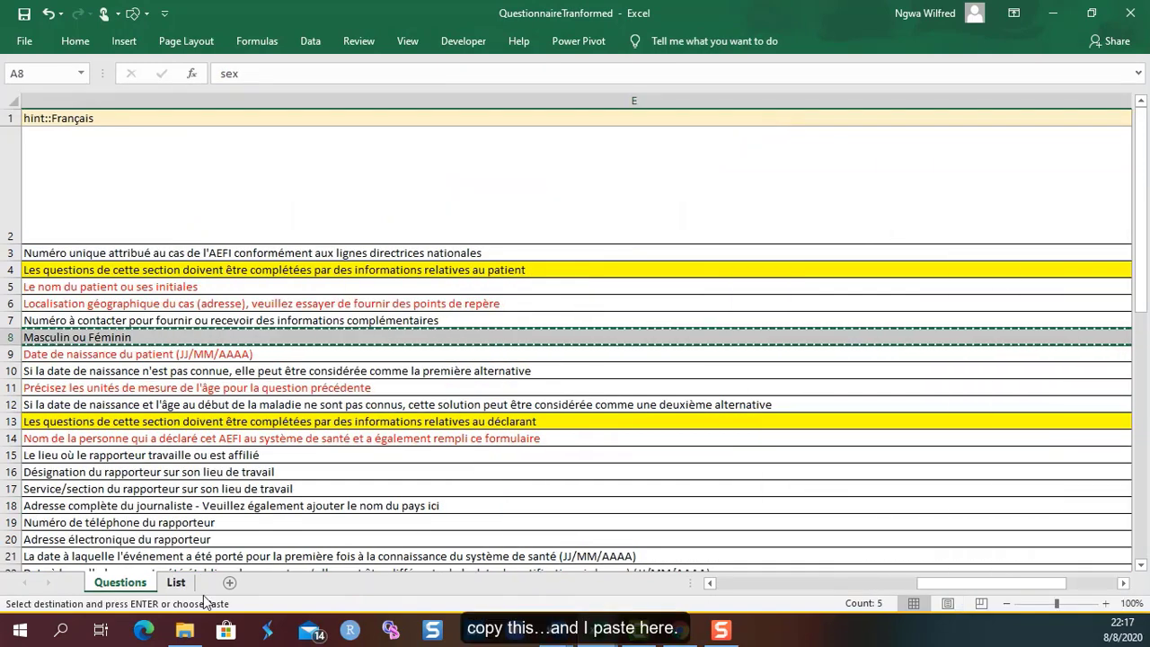
{"action": "left_click", "coordinate": [639, 629]}
{"action": "left_click", "coordinate": [210, 296]}
{"action": "right_click", "coordinate": [210, 296]}
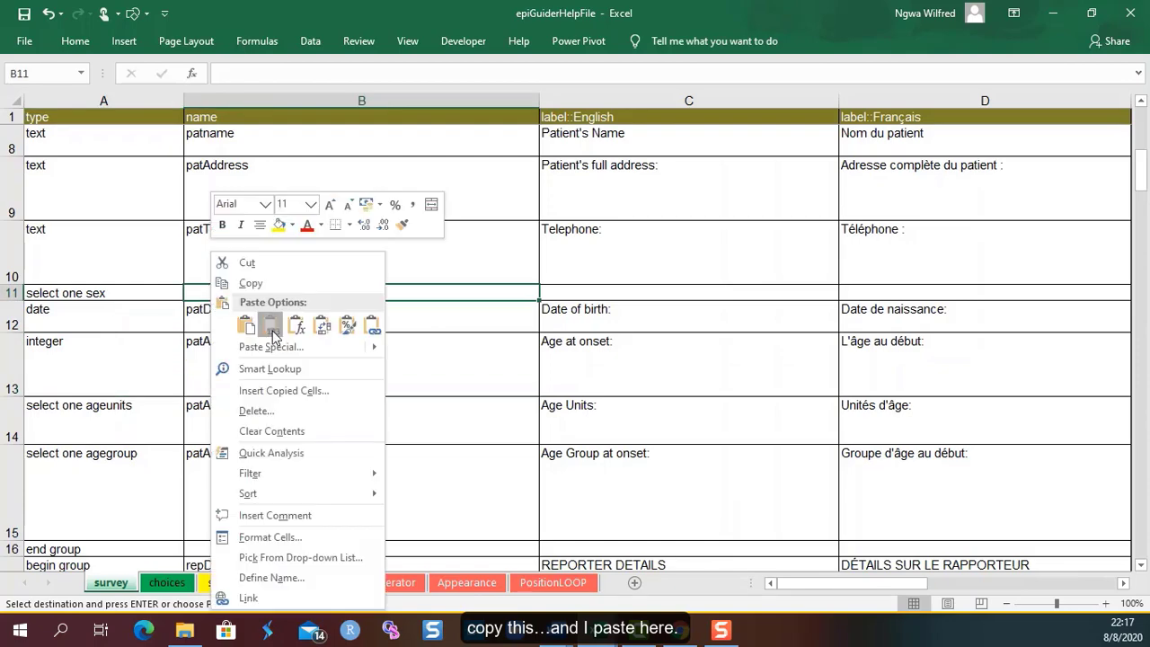
{"action": "left_click", "coordinate": [262, 325]}
{"action": "left_click_drag", "start_coordinate": [806, 585], "coordinate": [699, 583]}
{"action": "scroll", "coordinate": [123, 369], "scroll_direction": "down", "scroll_amount": 8}
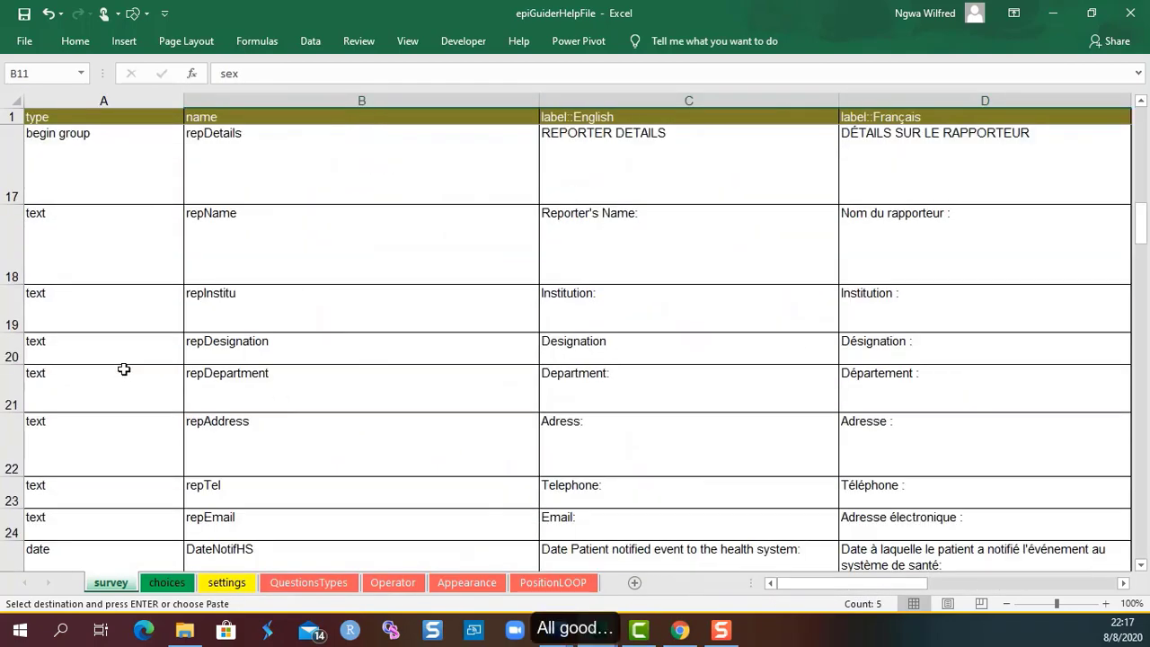
{"action": "scroll", "coordinate": [127, 366], "scroll_direction": "up", "scroll_amount": 2}
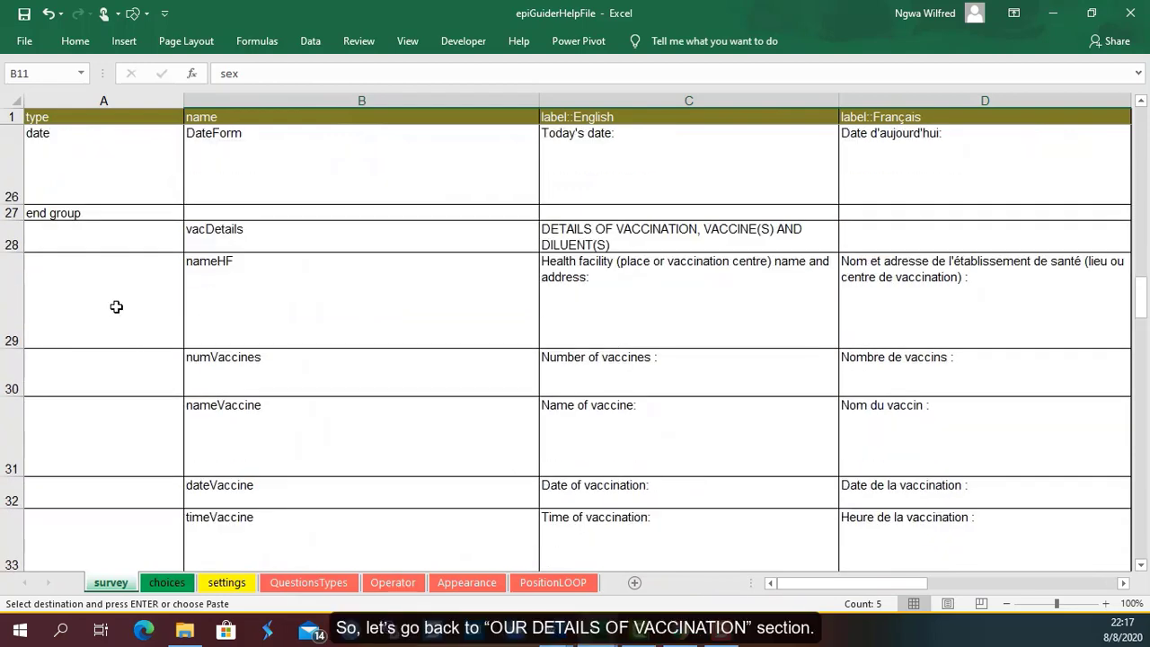
Step: Type A28:A30 as 'begin group', 'text' and 'integer'
{"action": "left_click", "coordinate": [73, 244]}
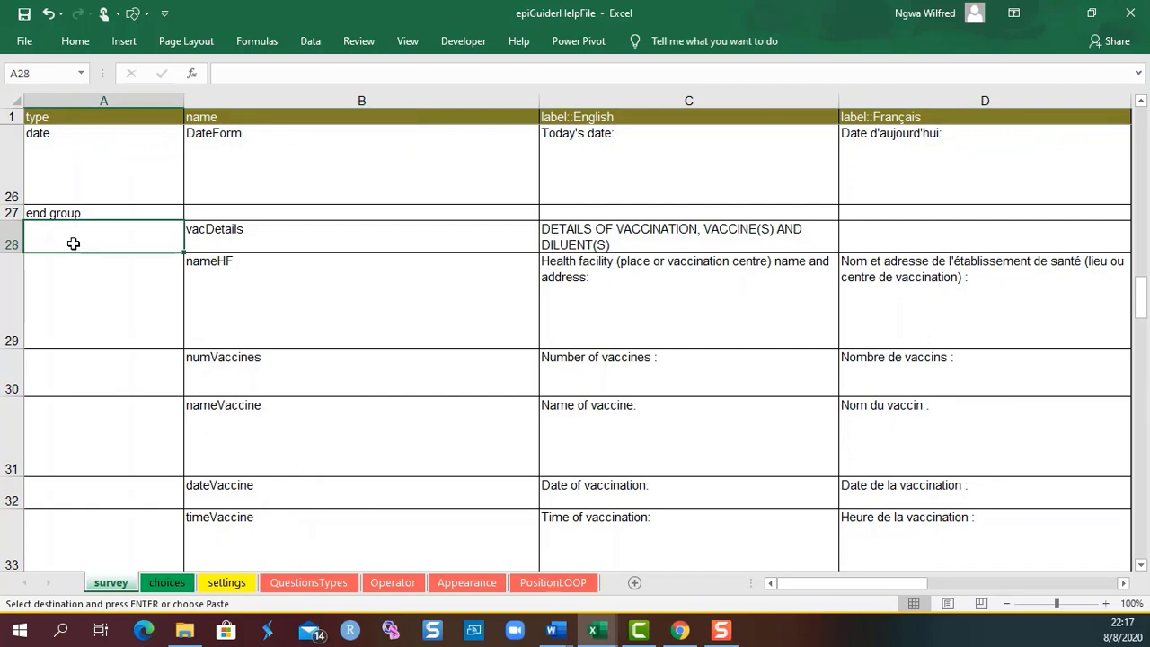
{"action": "type", "text": "b"}
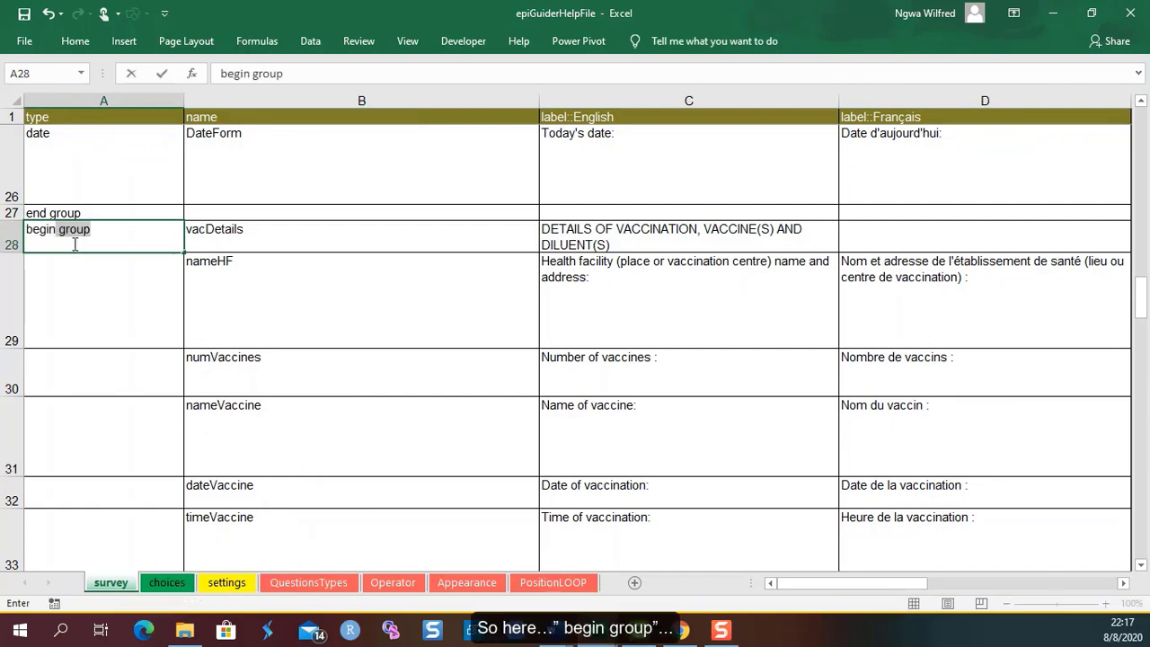
{"action": "type", "text": "egin"}
{"action": "left_click", "coordinate": [106, 286]}
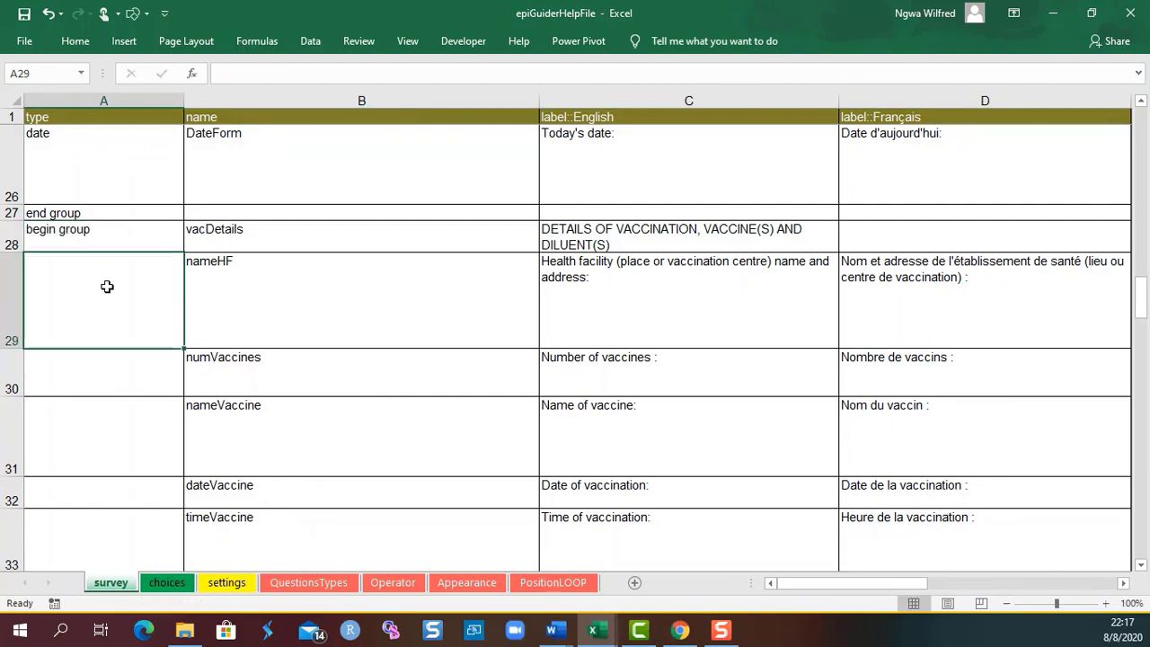
{"action": "type", "text": "text"}
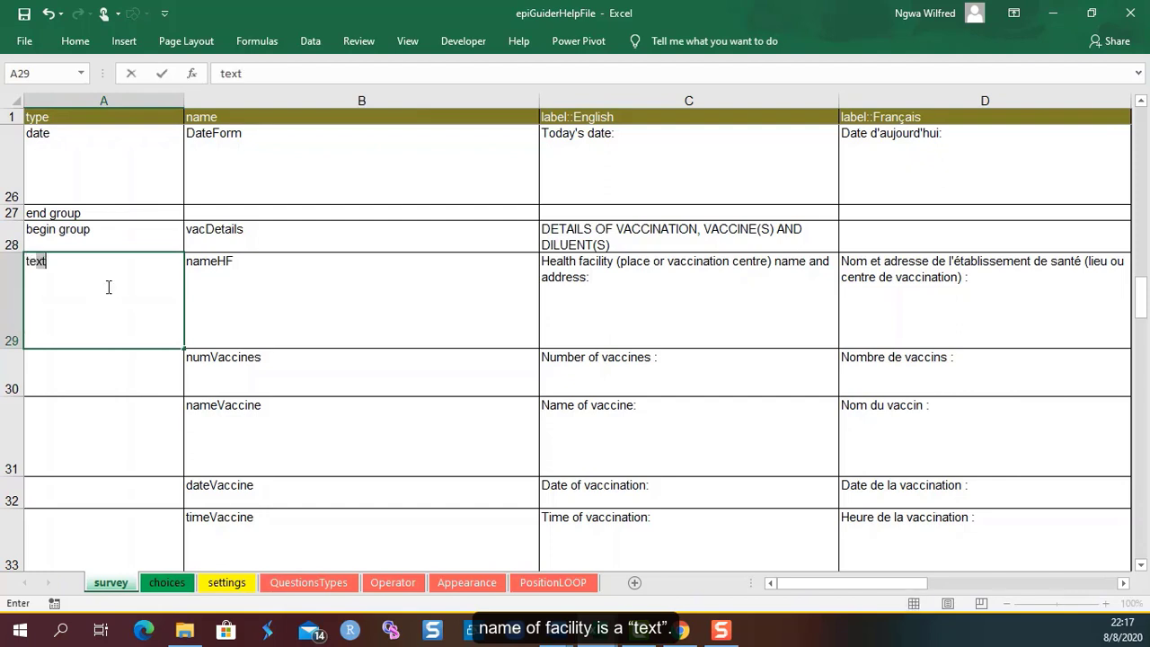
{"action": "left_click", "coordinate": [105, 371]}
{"action": "type", "text": "integer"}
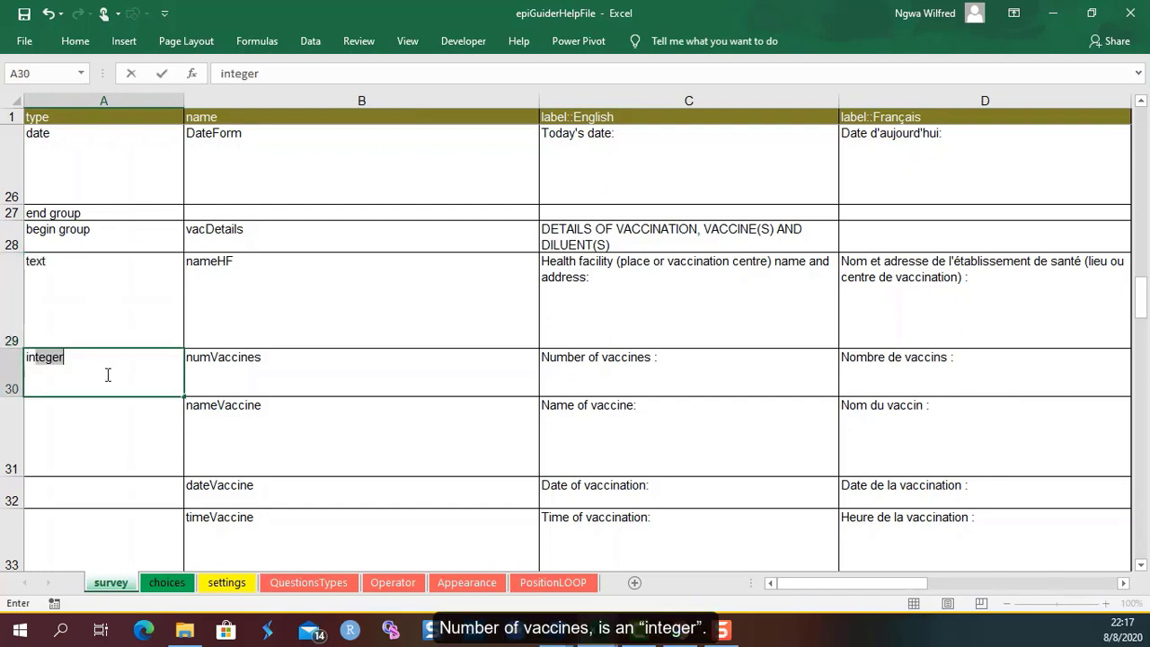
{"action": "left_click", "coordinate": [132, 418]}
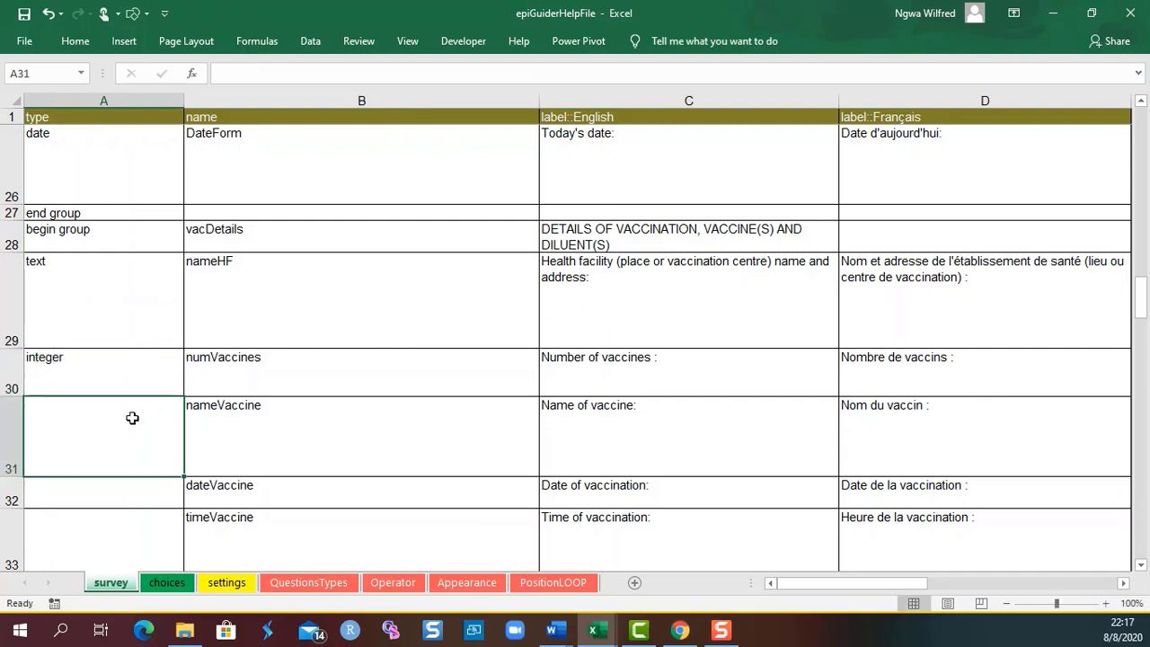
Step: Type A31:A34 as 'text', 'date', 'time' and 'select one dose'
{"action": "type", "text": "text"}
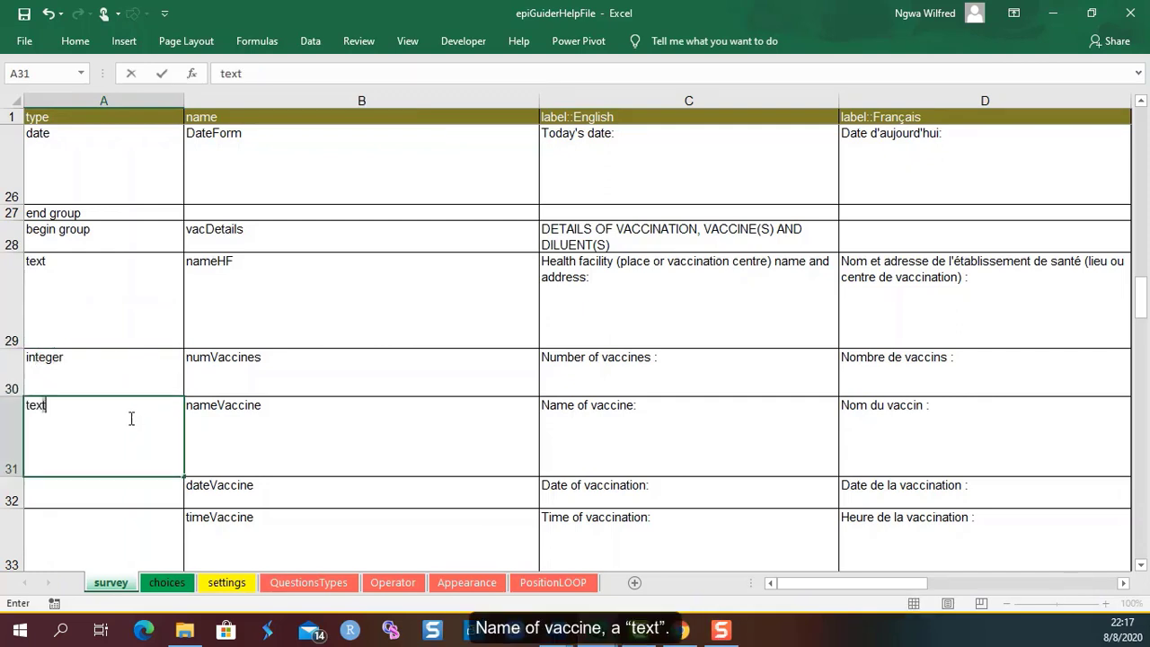
{"action": "scroll", "coordinate": [133, 417], "scroll_direction": "down", "scroll_amount": 1}
{"action": "left_click", "coordinate": [114, 368]}
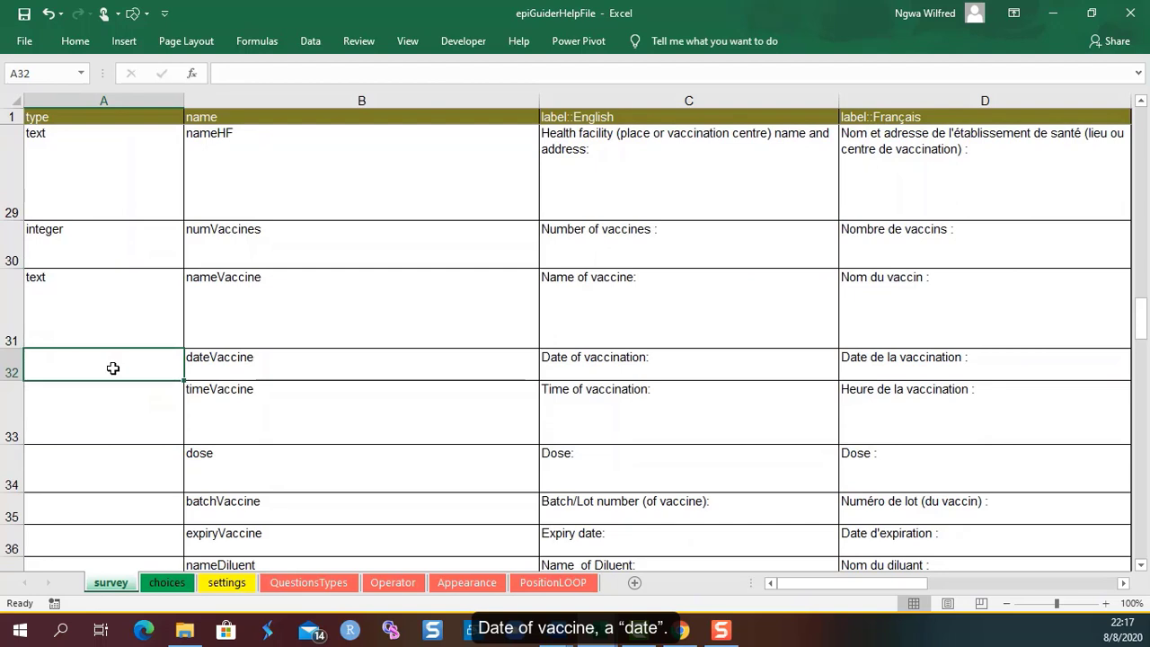
{"action": "type", "text": "date"}
{"action": "left_click", "coordinate": [99, 413]}
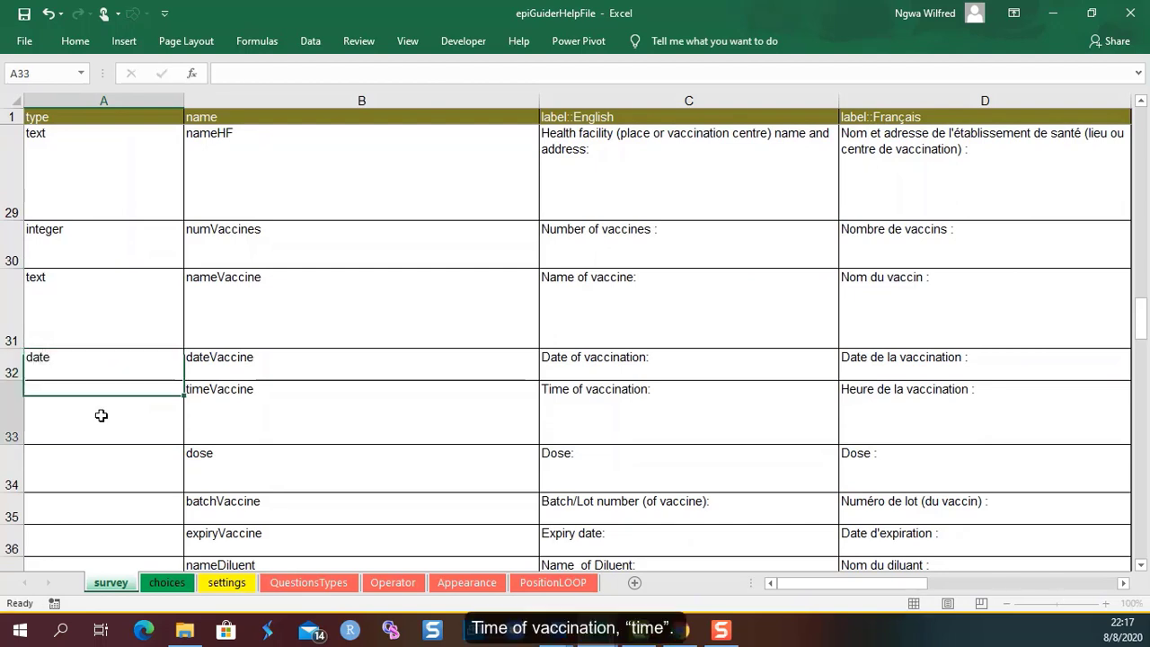
{"action": "type", "text": "time"}
{"action": "left_click", "coordinate": [125, 469]}
{"action": "type", "text": "se"}
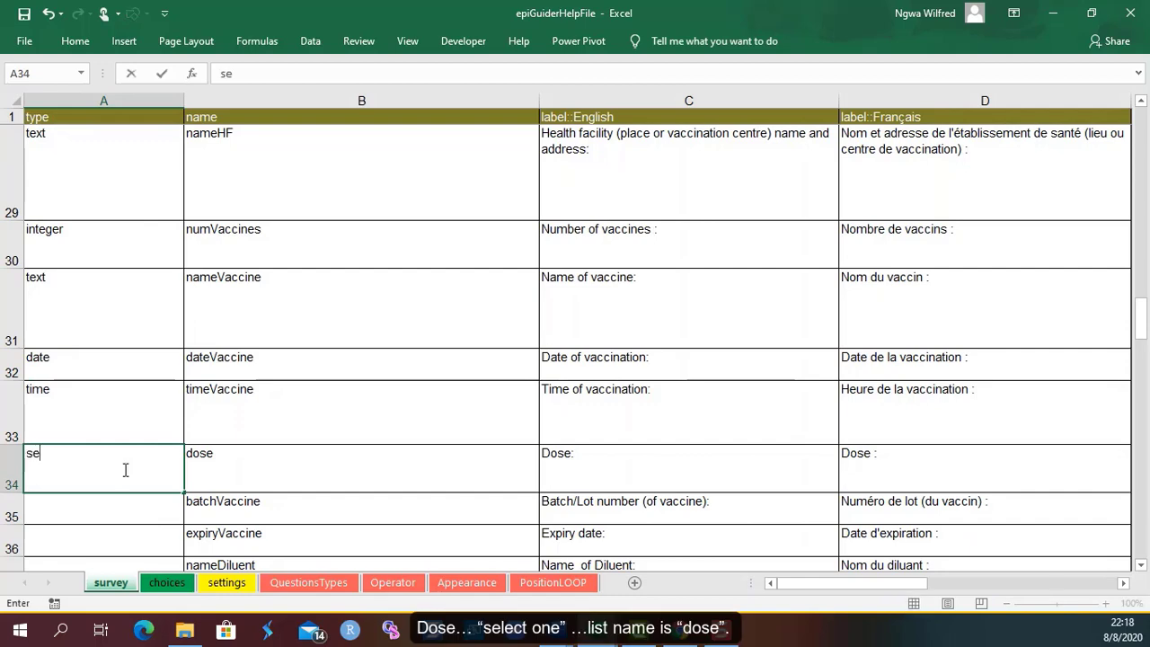
{"action": "type", "text": "lect one dose"}
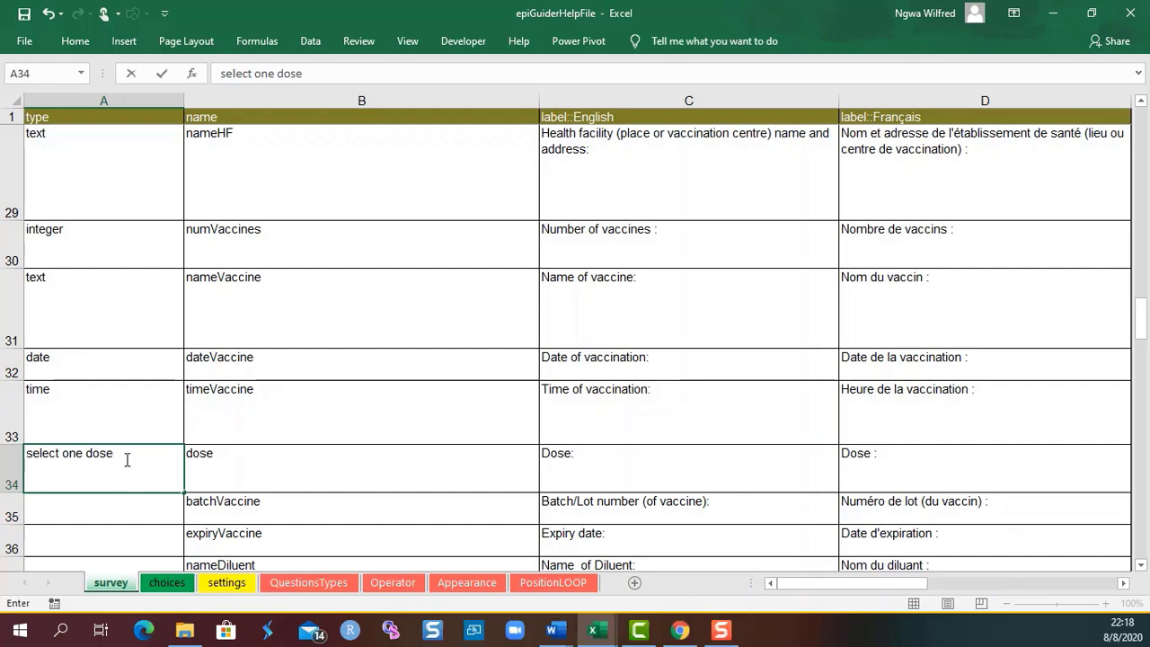
Step: Copy the list name 'dose' from the survey sheet into A8 of the choices sheet
{"action": "left_click_drag", "start_coordinate": [115, 452], "coordinate": [86, 453]}
{"action": "right_click", "coordinate": [94, 454]}
{"action": "left_click", "coordinate": [133, 485]}
{"action": "left_click", "coordinate": [166, 582]}
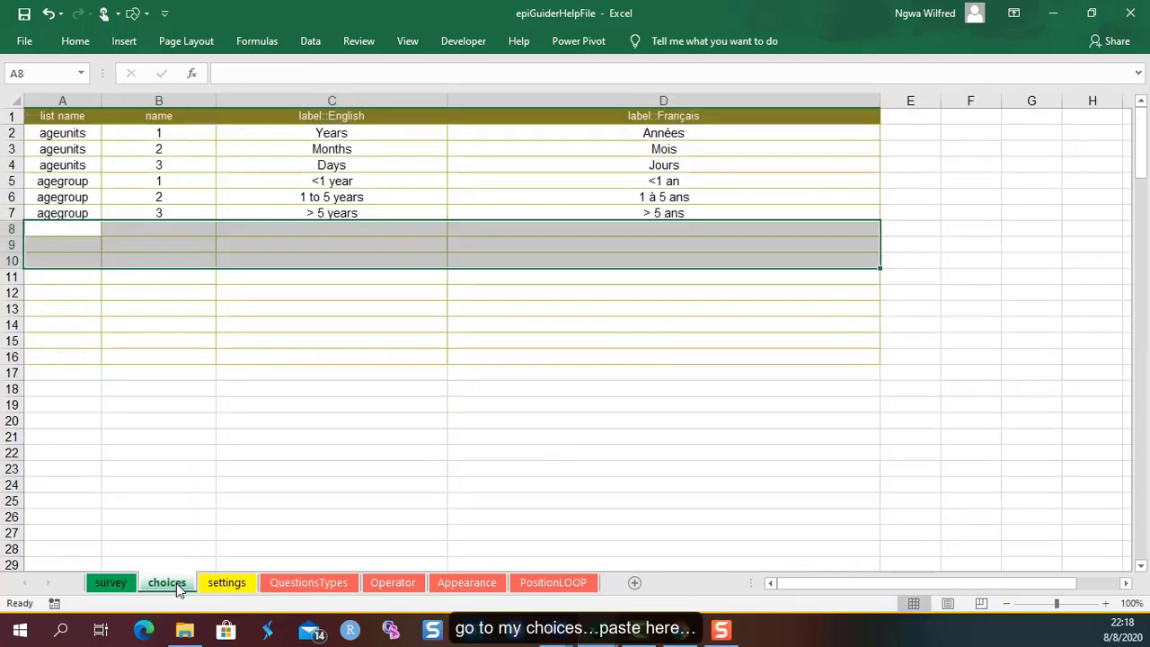
{"action": "left_click", "coordinate": [69, 228]}
{"action": "right_click", "coordinate": [69, 229]}
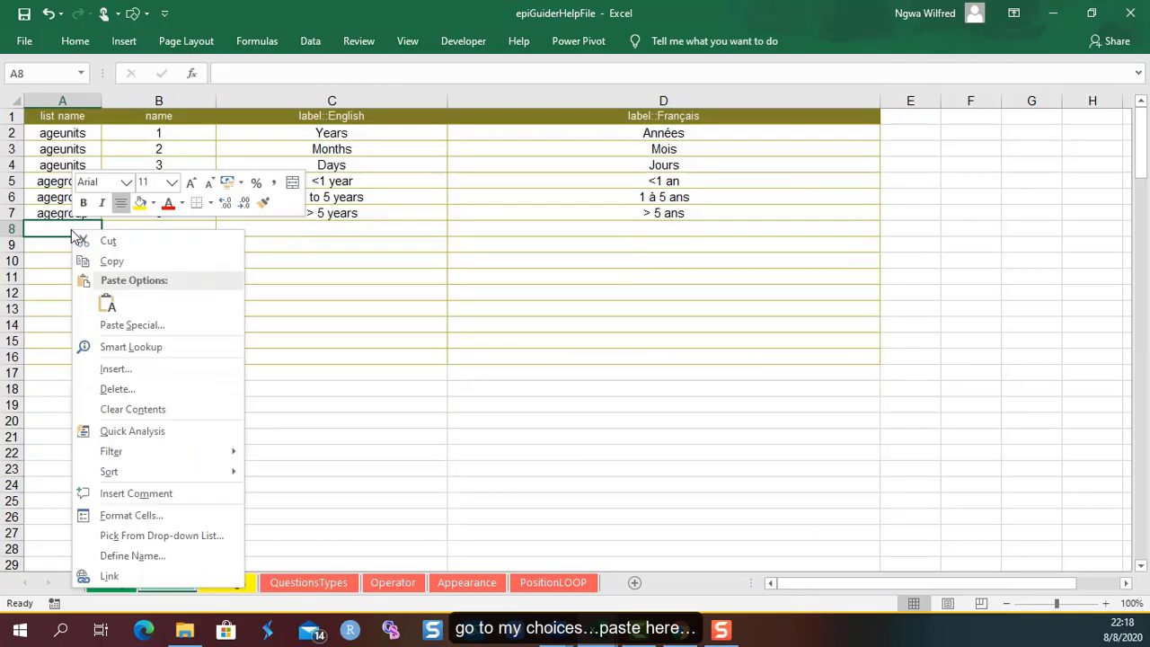
{"action": "left_click", "coordinate": [109, 305]}
Step: Paste the English and French dose labels from QuestionnaireTranformed's List sheet into C8:D13
{"action": "key", "text": "alt+Tab"}
{"action": "left_click", "coordinate": [175, 582]}
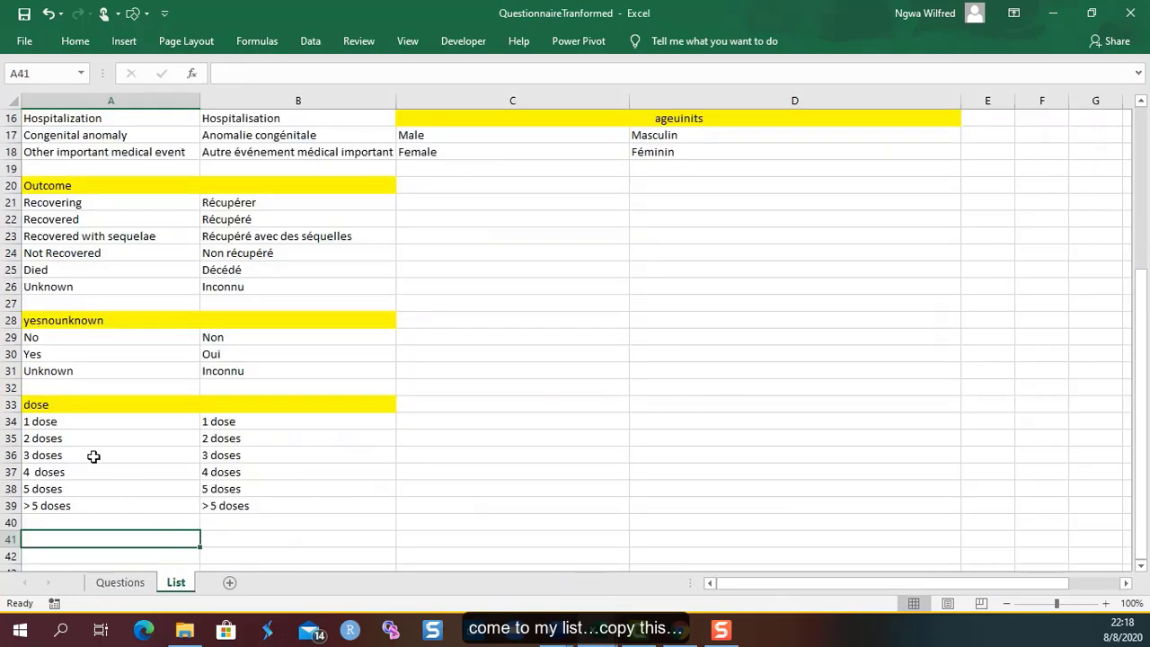
{"action": "left_click_drag", "start_coordinate": [47, 417], "coordinate": [244, 505]}
{"action": "right_click", "coordinate": [153, 427]}
{"action": "left_click", "coordinate": [194, 96]}
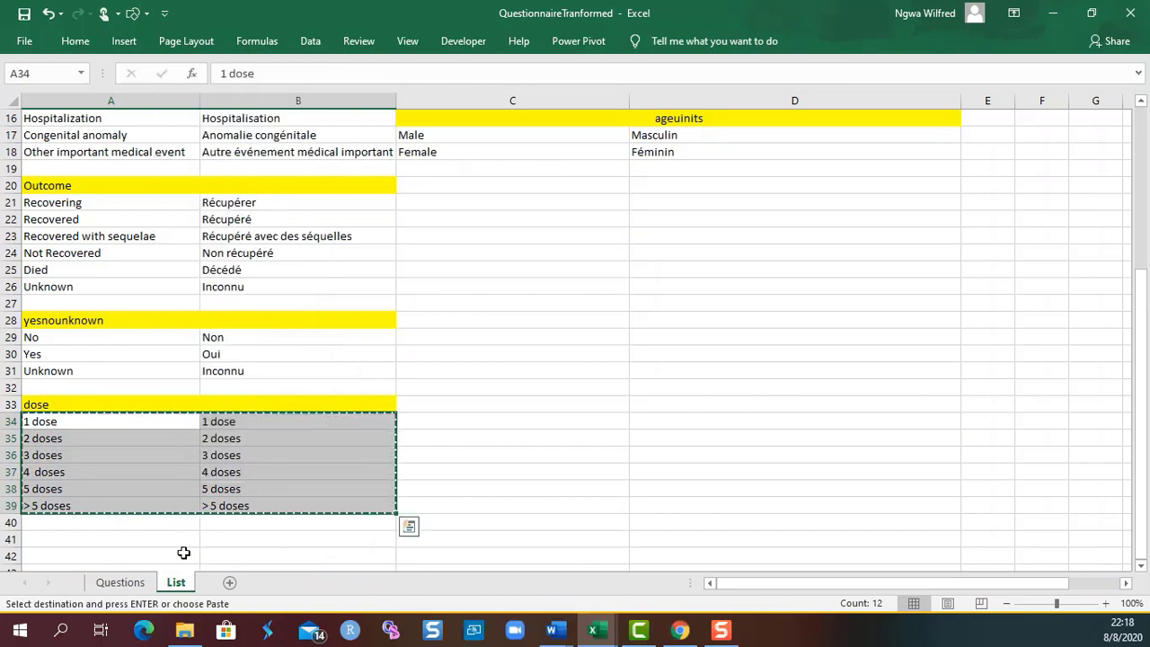
{"action": "key", "text": "alt+Tab"}
{"action": "left_click", "coordinate": [319, 229]}
{"action": "right_click", "coordinate": [319, 229]}
{"action": "left_click", "coordinate": [377, 301]}
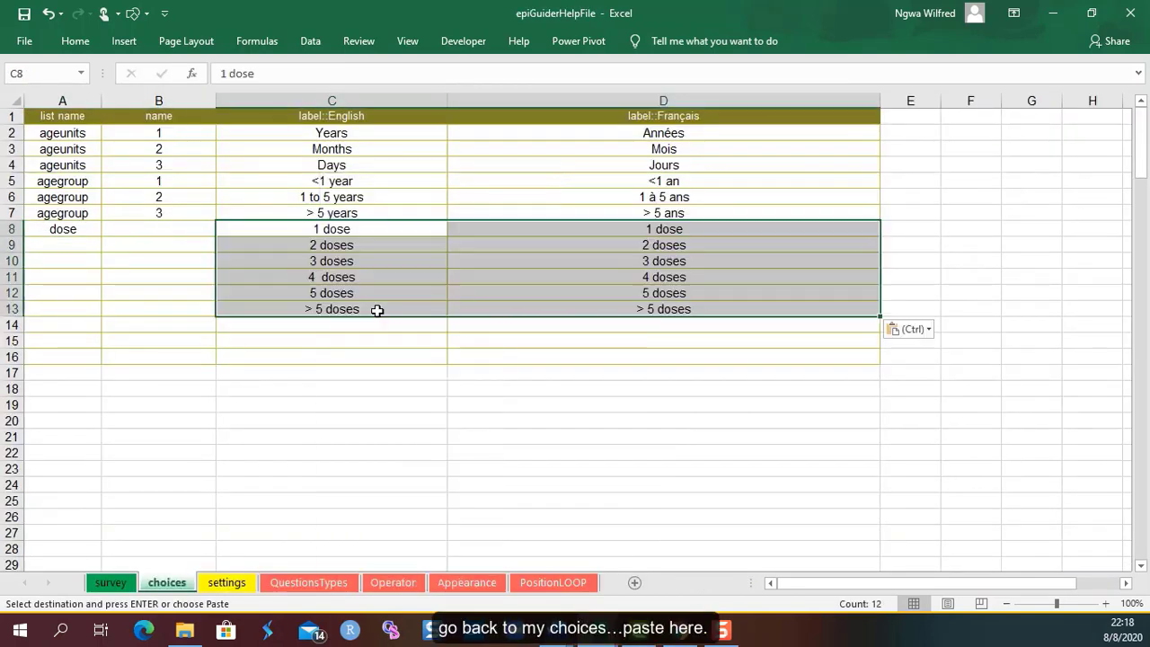
Step: Fill 'dose' down A8:A13 and code the choices 1 to 6 in B8:B13
{"action": "left_click", "coordinate": [81, 231]}
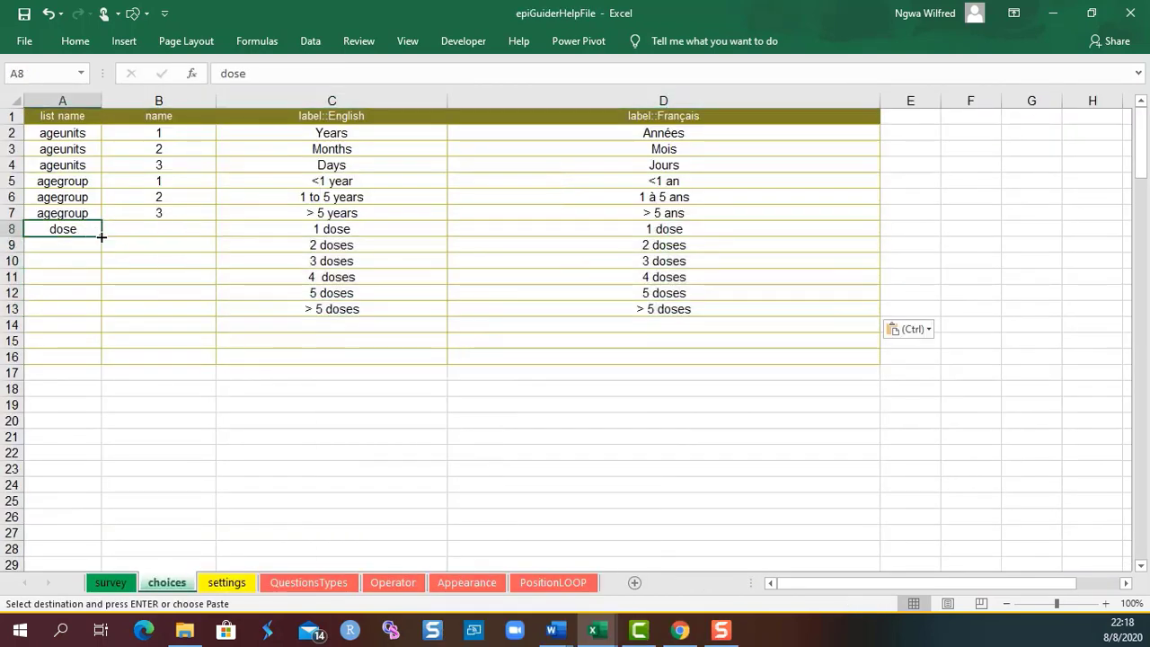
{"action": "left_click_drag", "start_coordinate": [102, 237], "coordinate": [98, 313]}
{"action": "left_click", "coordinate": [157, 228]}
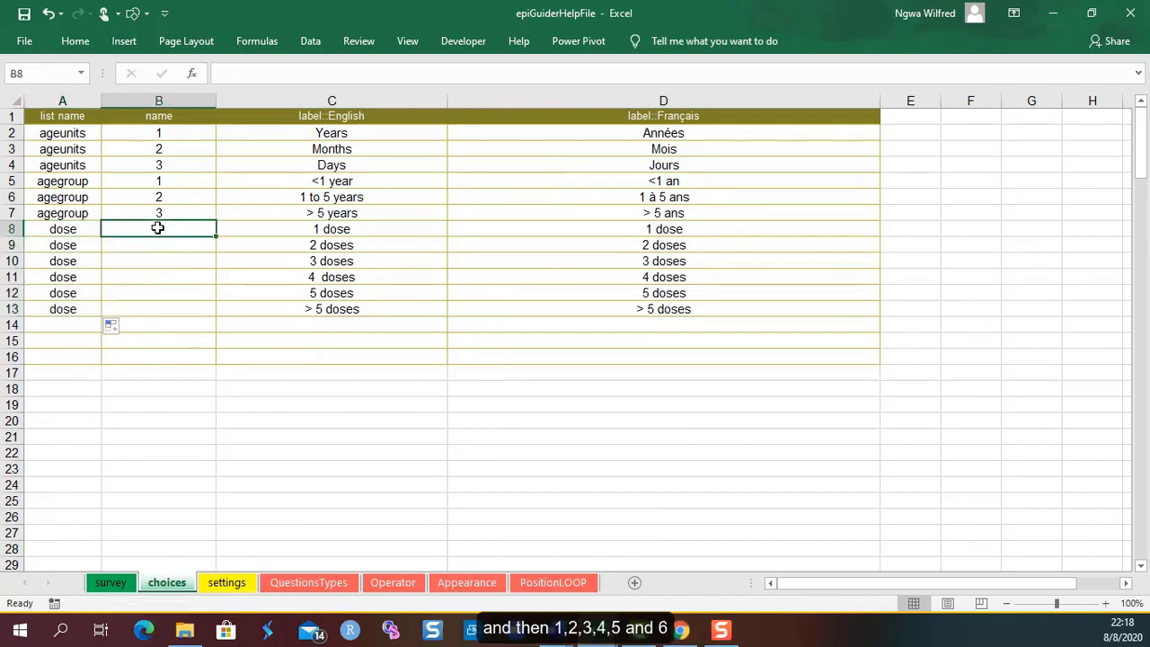
{"action": "type", "text": "1"}
{"action": "key", "text": "Return"}
{"action": "type", "text": "2"}
{"action": "key", "text": "Return"}
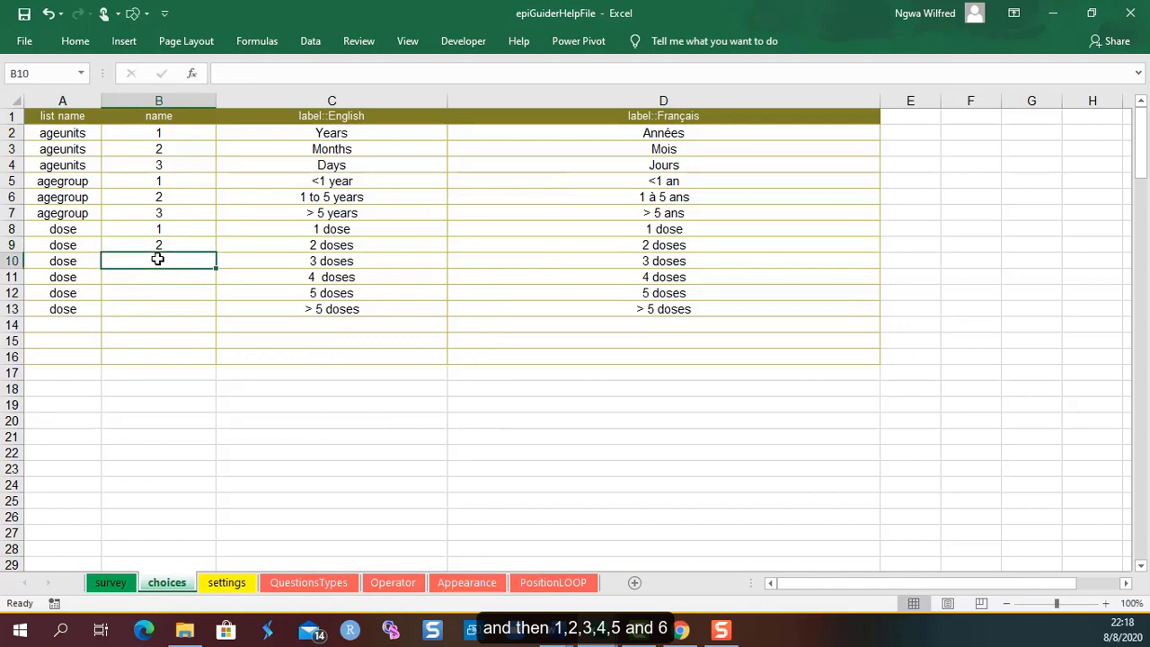
{"action": "type", "text": "3"}
{"action": "key", "text": "Return"}
{"action": "type", "text": "4"}
{"action": "key", "text": "Return"}
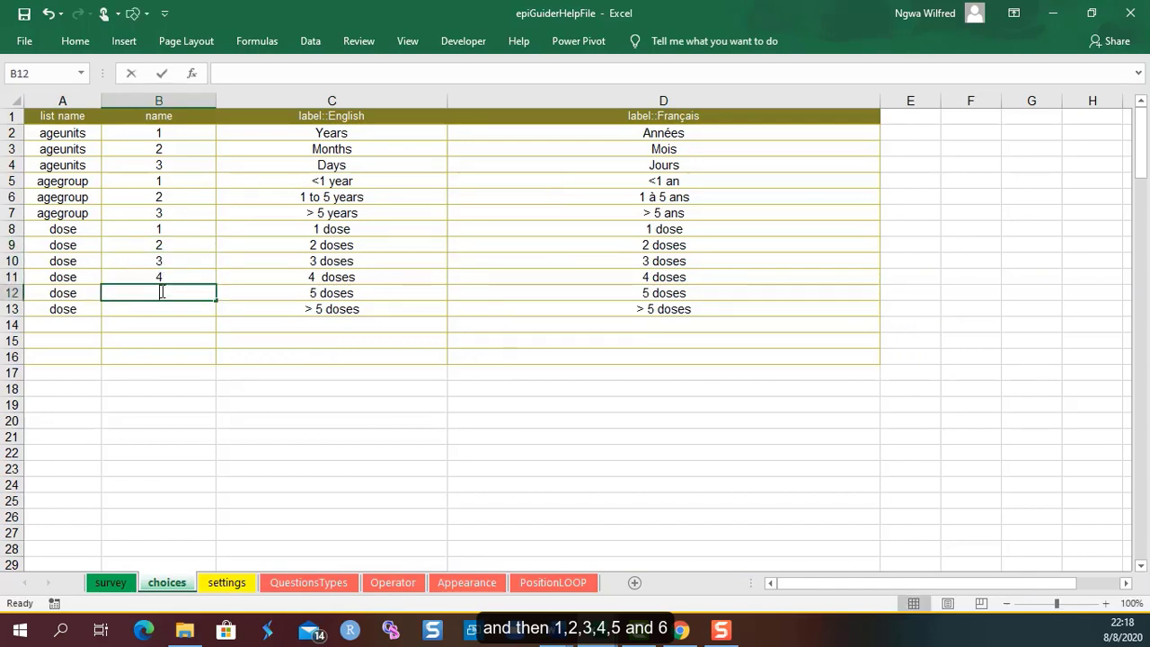
{"action": "type", "text": "5"}
{"action": "key", "text": "Return"}
{"action": "type", "text": "6"}
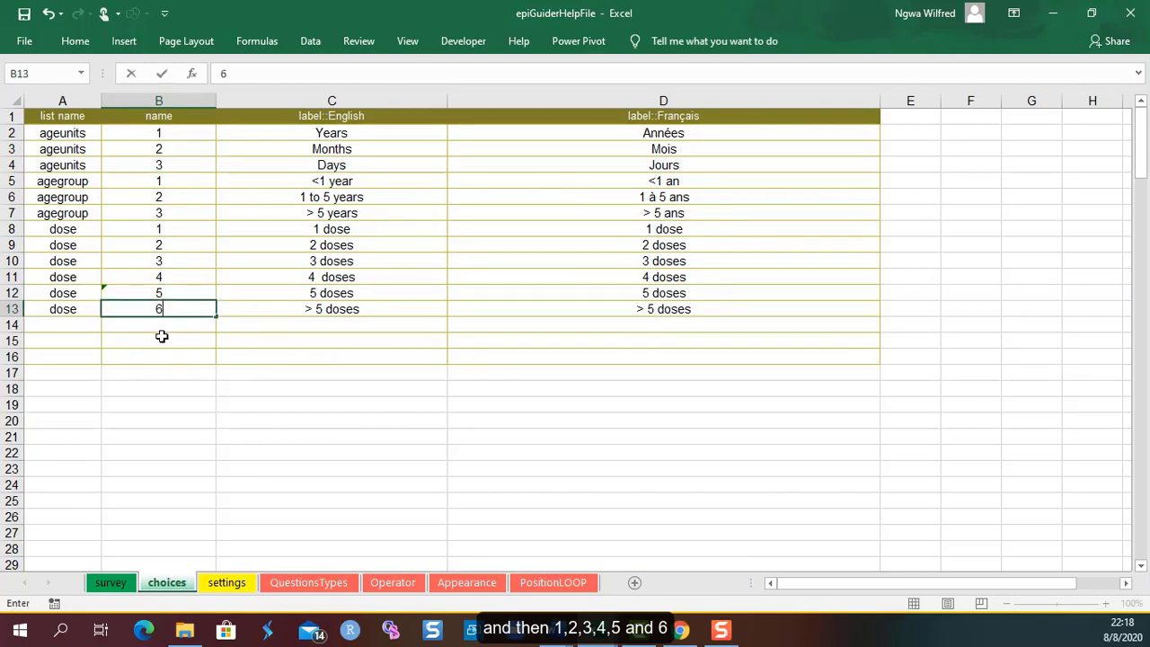
{"action": "left_click", "coordinate": [160, 337]}
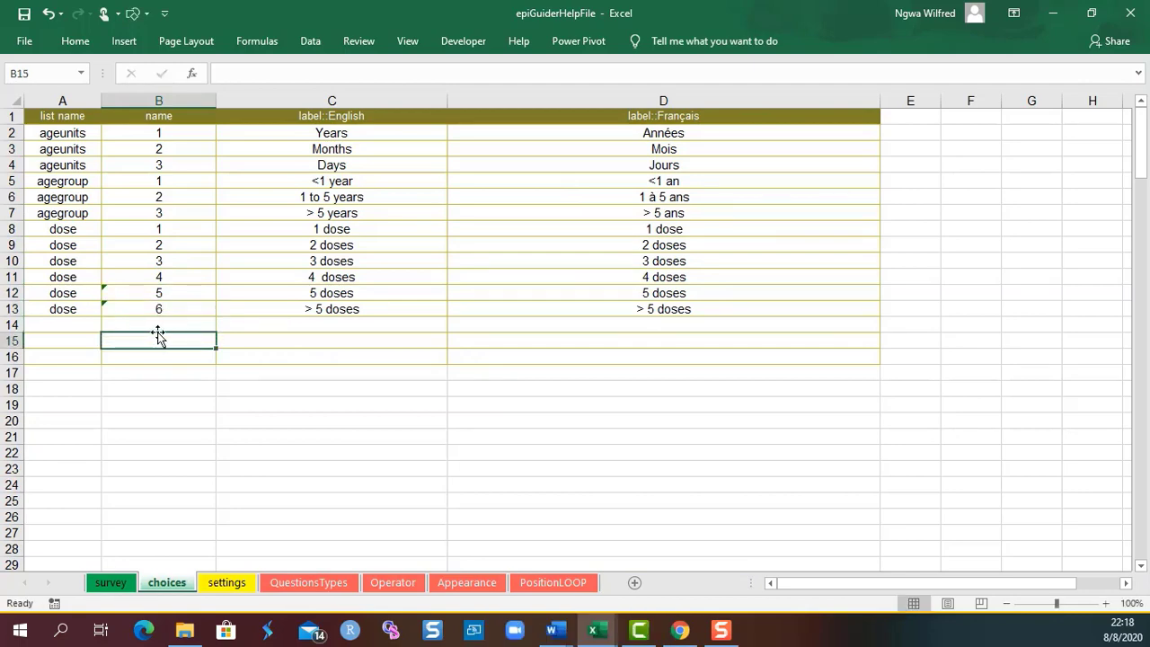
Step: Type batchVaccine, expiryVaccine, nameDiluent, batchDiluent and expiryDiluent as text, date, text, text, date
{"action": "key", "text": "ctrl+Page_Up"}
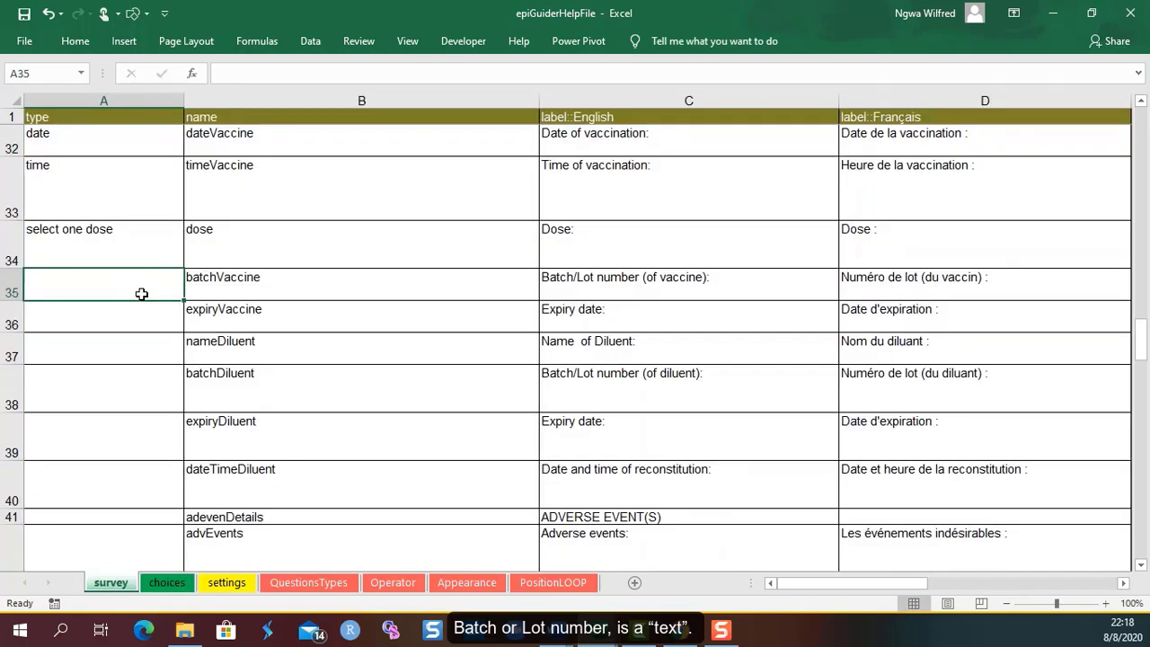
{"action": "type", "text": "text"}
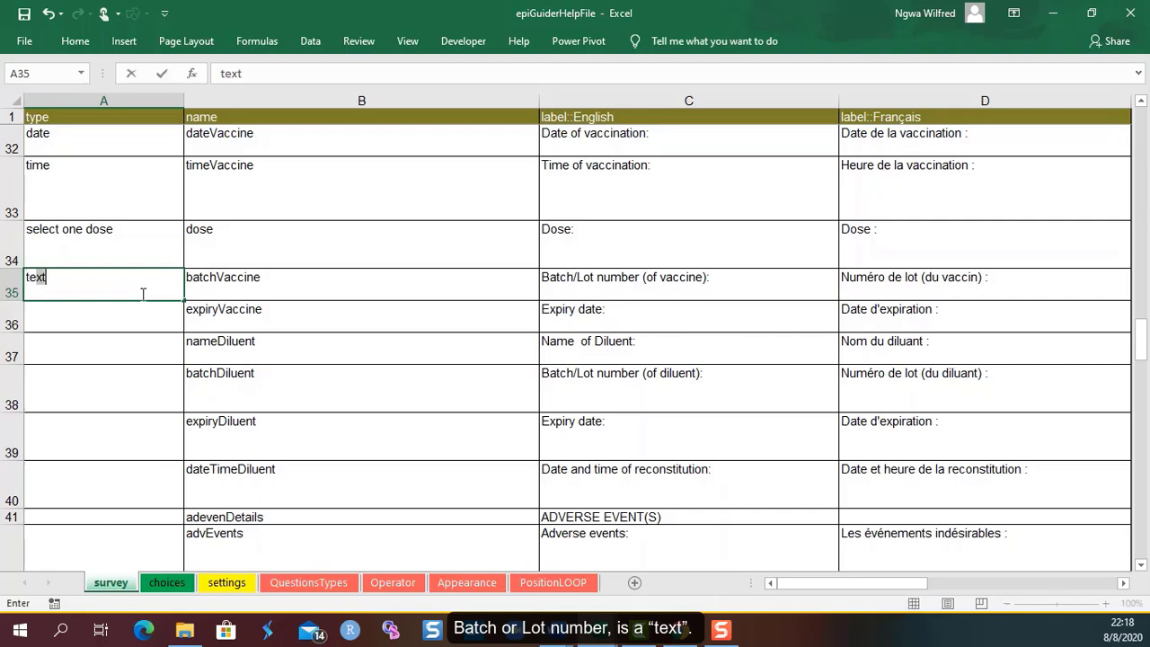
{"action": "key", "text": "Return"}
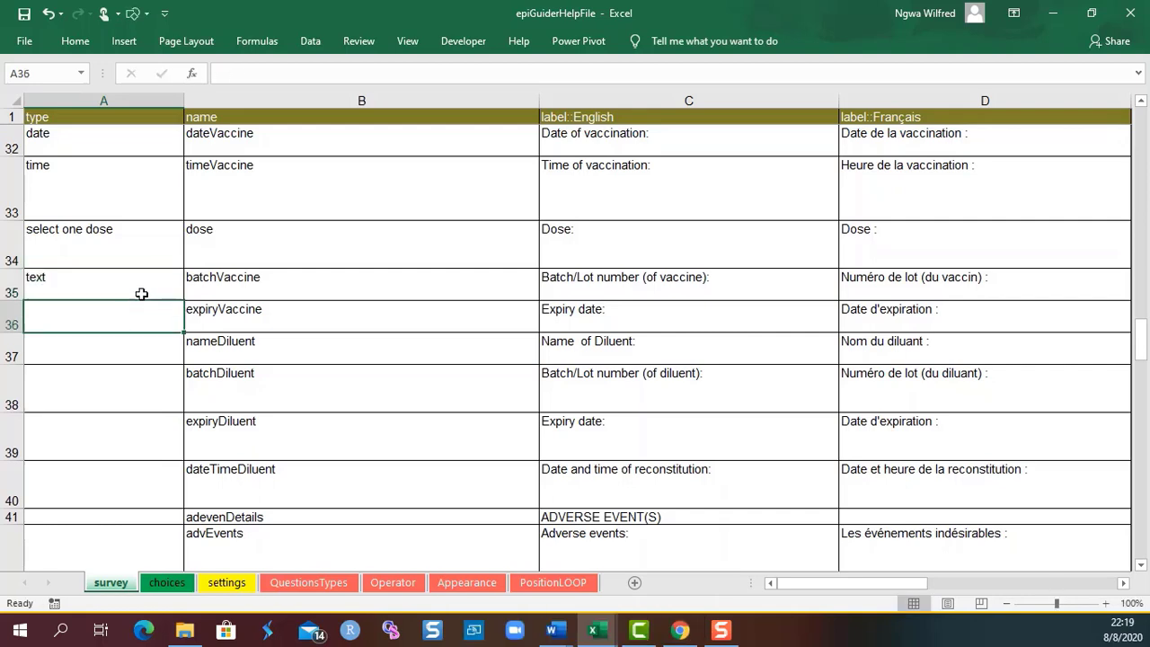
{"action": "type", "text": "date"}
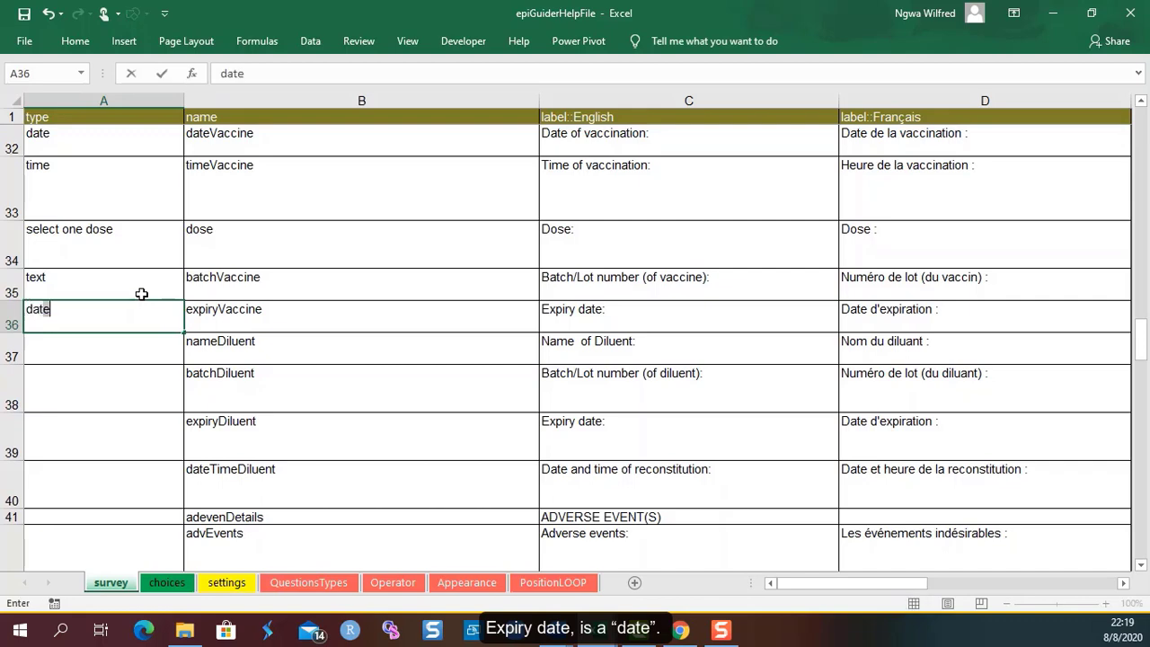
{"action": "key", "text": "Return"}
{"action": "type", "text": "test"}
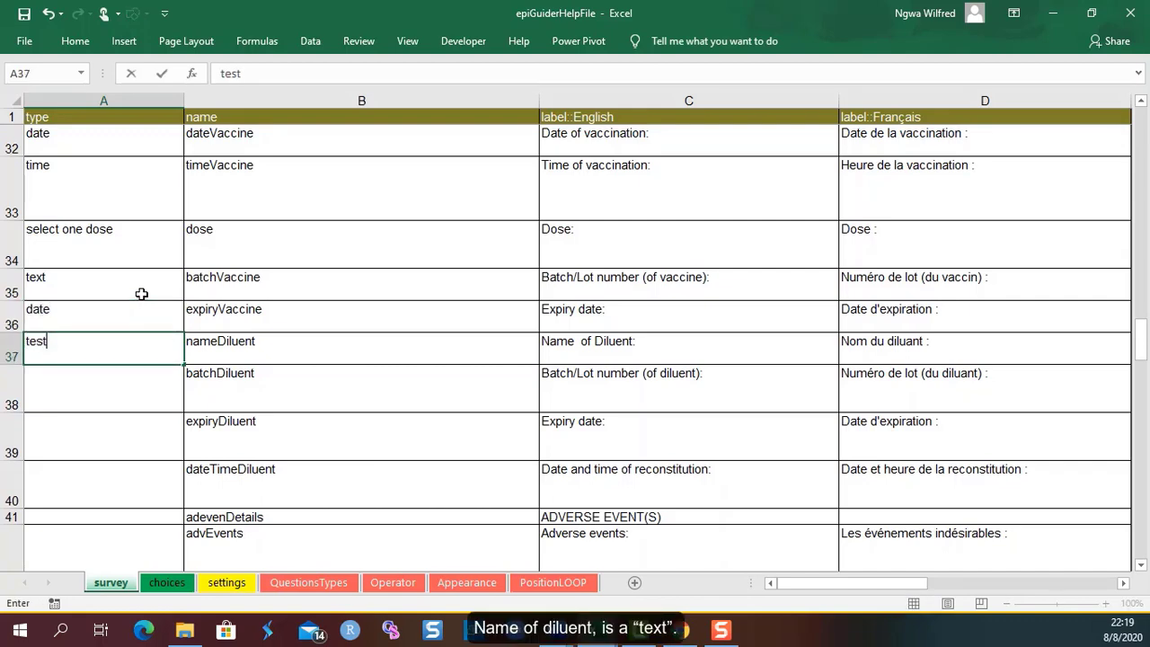
{"action": "key", "text": "BackSpace"}
{"action": "key", "text": "BackSpace"}
{"action": "type", "text": "xt"}
{"action": "key", "text": "Return"}
{"action": "type", "text": "text"}
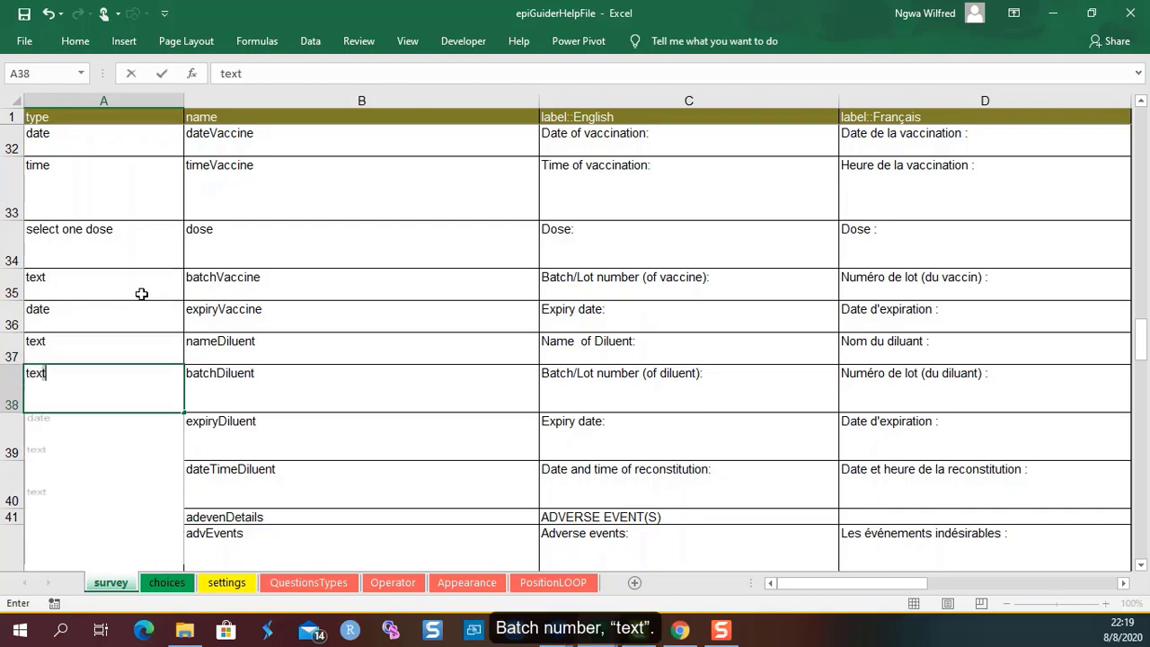
{"action": "key", "text": "Return"}
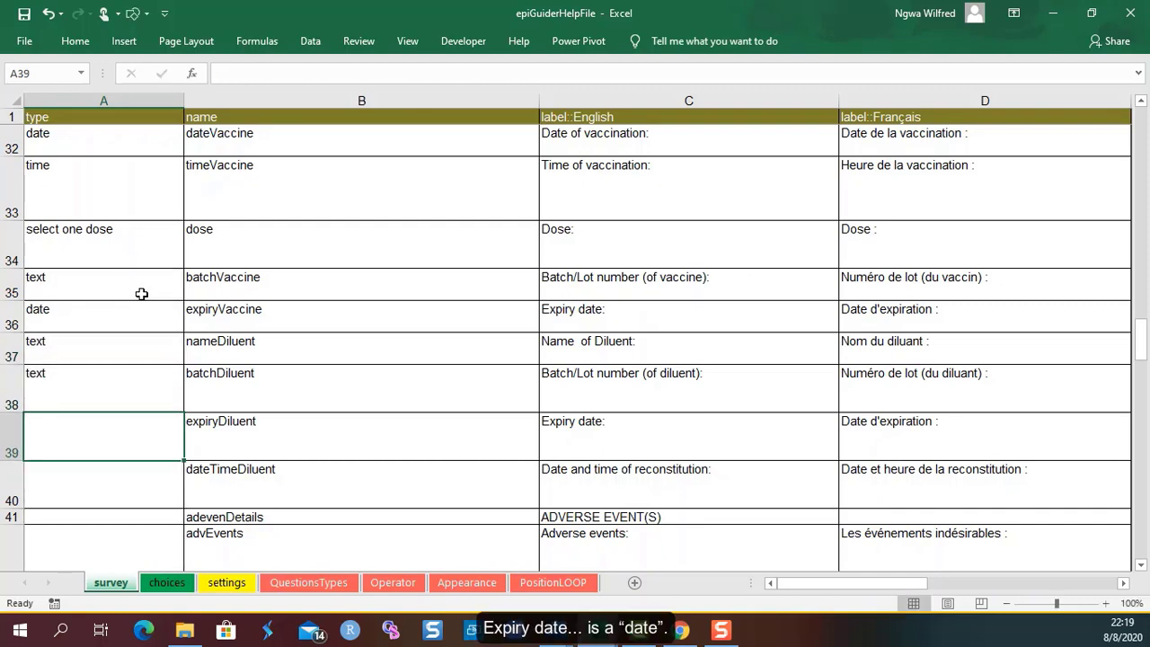
{"action": "type", "text": "s"}
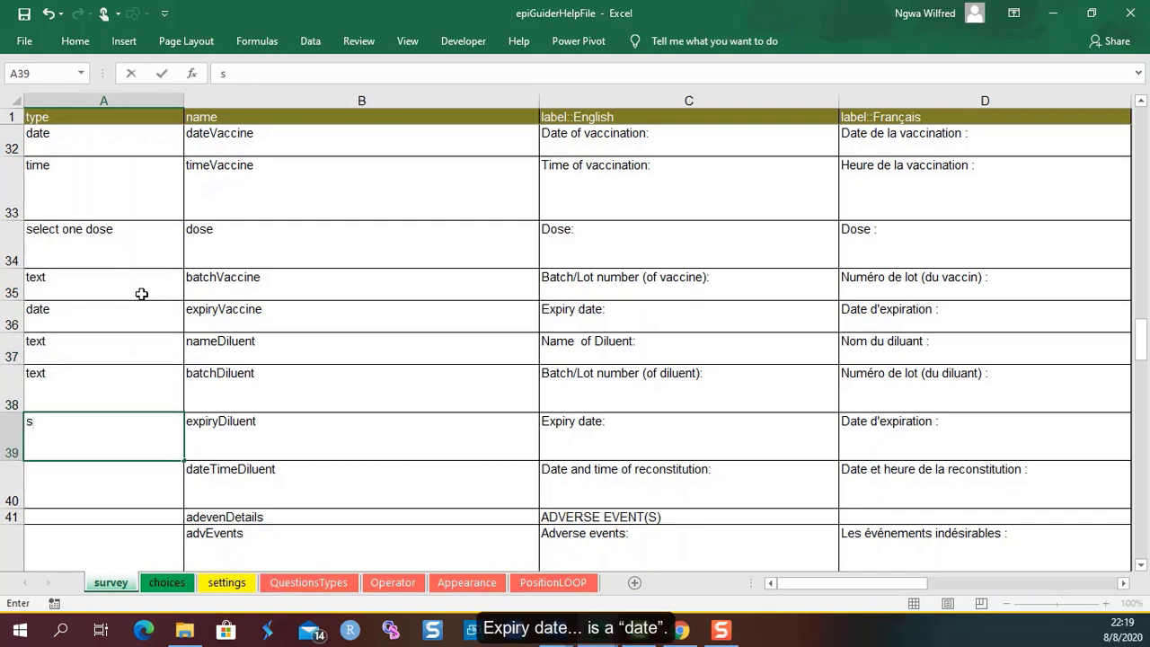
{"action": "type", "text": "date"}
{"action": "left_click", "coordinate": [139, 468]}
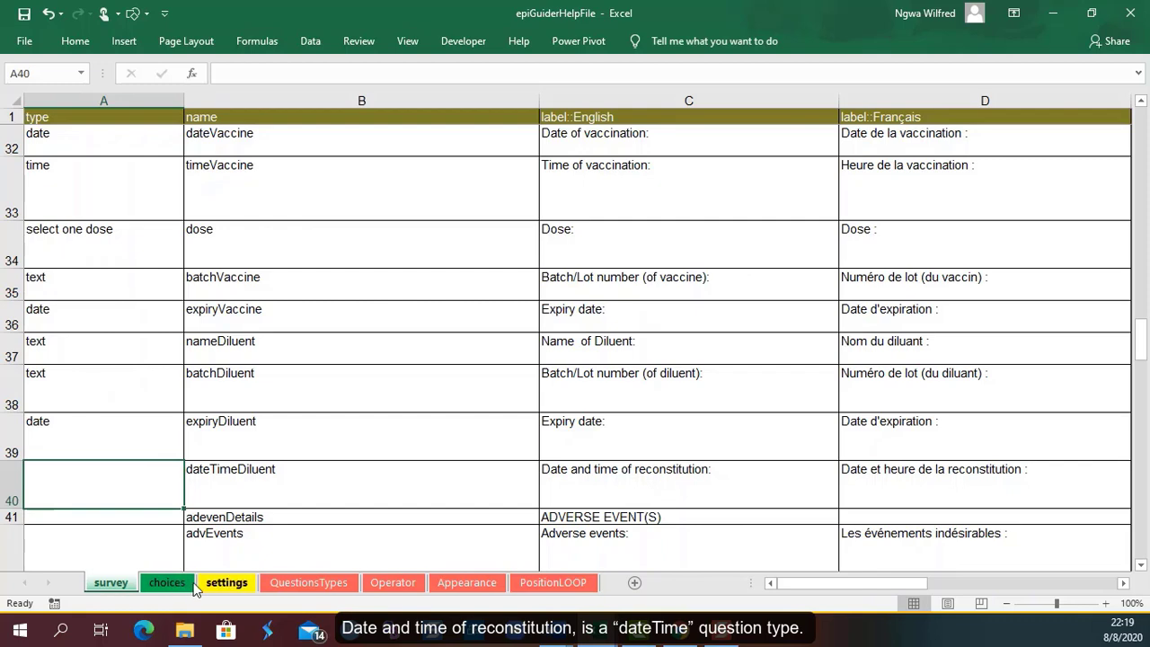
Step: Copy 'dateTime' from the QuestionsTypes sheet into A40 for dateTimeDiluent
{"action": "left_click", "coordinate": [300, 583]}
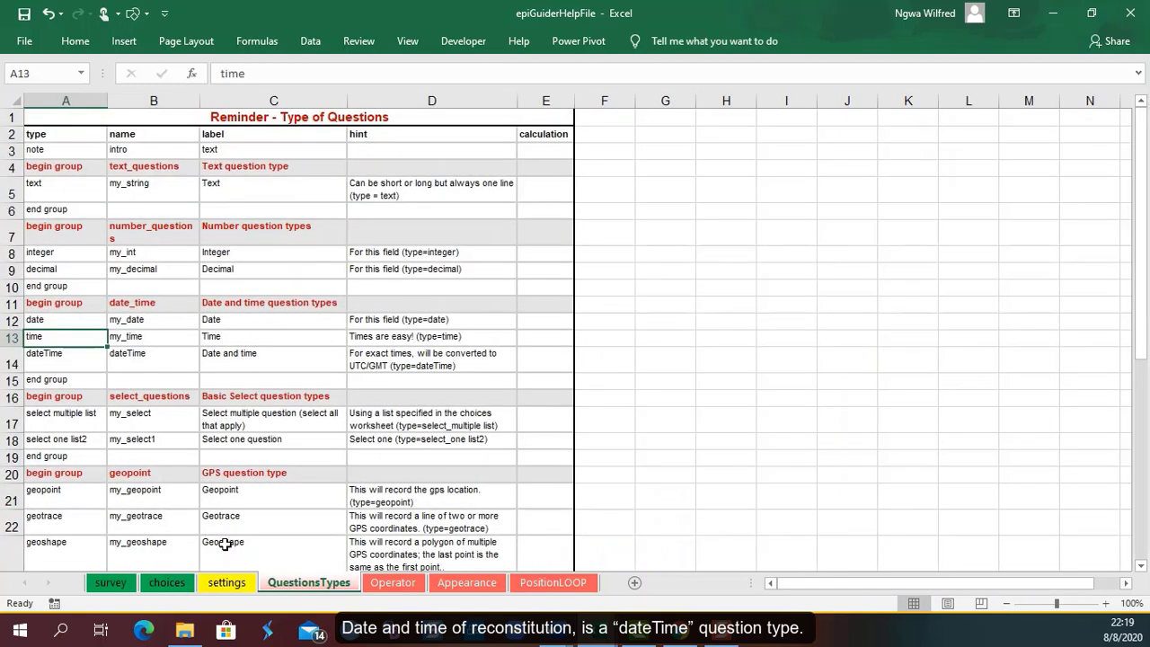
{"action": "right_click", "coordinate": [65, 357]}
{"action": "left_click", "coordinate": [81, 278]}
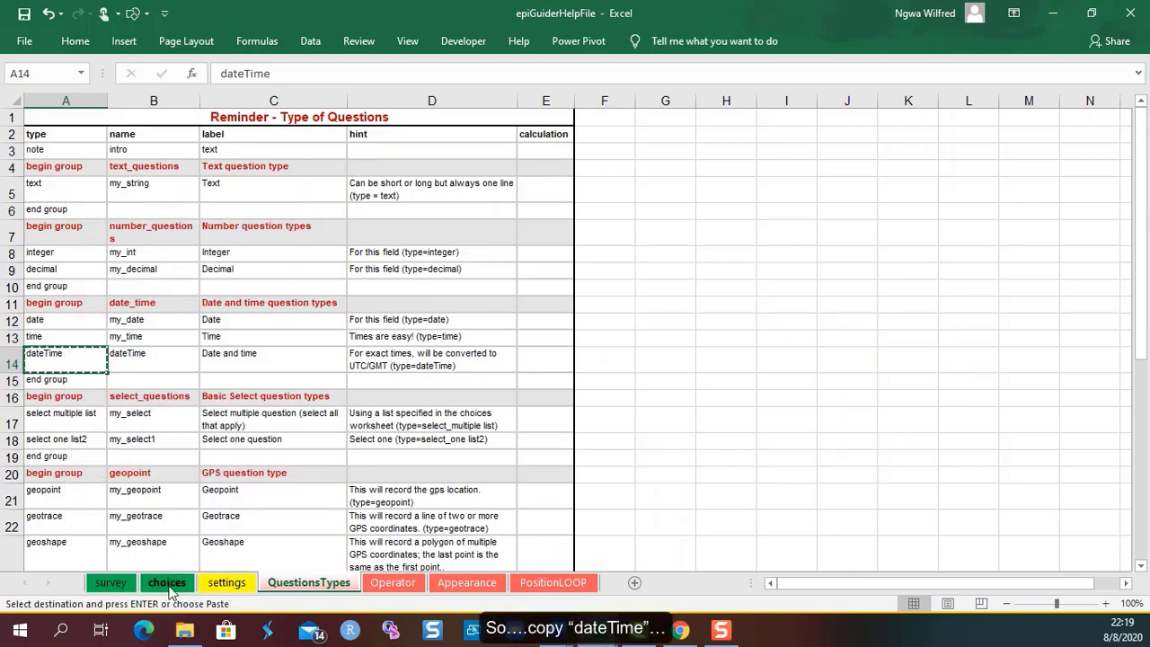
{"action": "left_click", "coordinate": [115, 584]}
{"action": "right_click", "coordinate": [82, 479]}
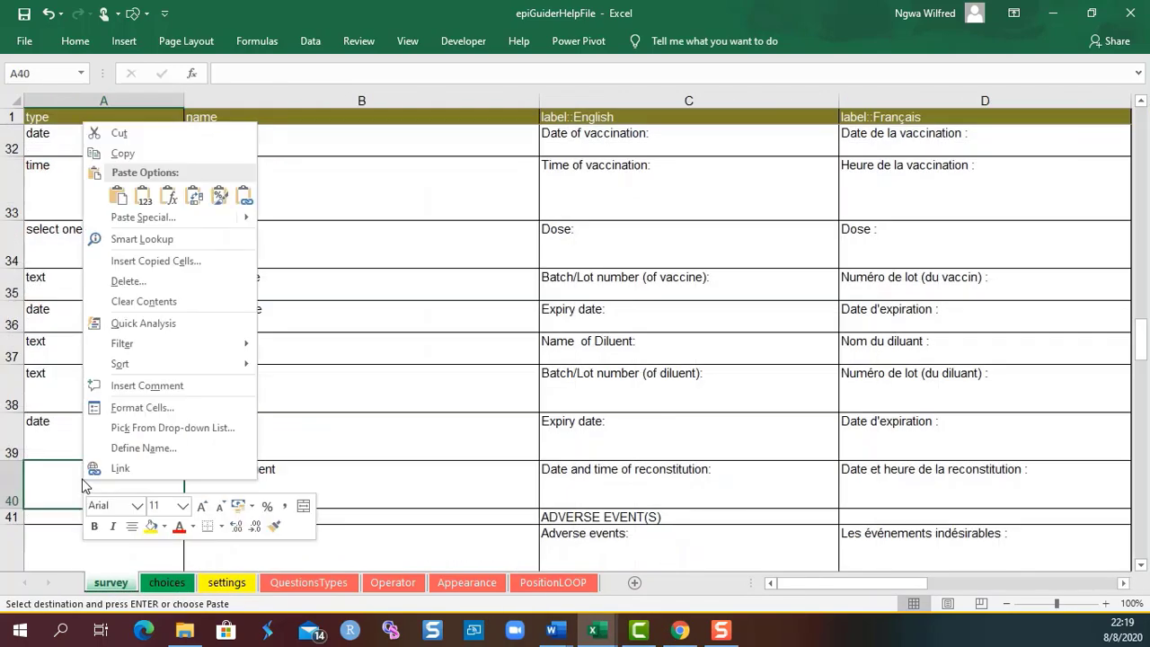
{"action": "left_click", "coordinate": [143, 196]}
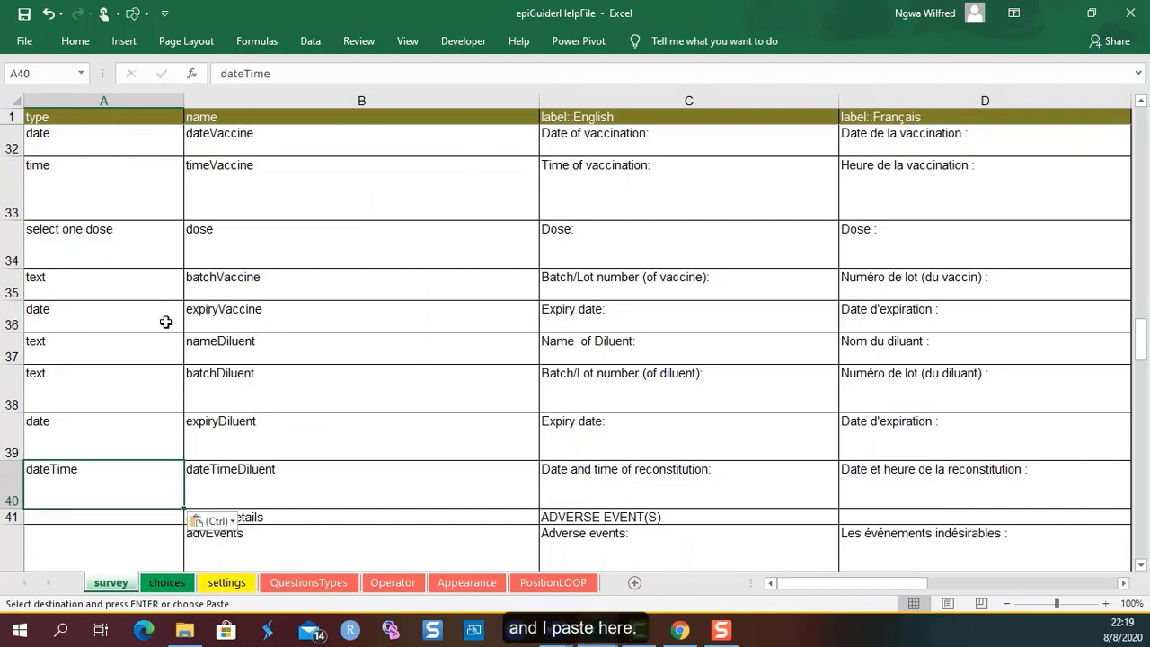
{"action": "scroll", "coordinate": [170, 353], "scroll_direction": "down", "scroll_amount": 1}
Step: Insert row 41 with 'end group' and type 'begin group' in A42 for adevenDetails
{"action": "right_click", "coordinate": [13, 374]}
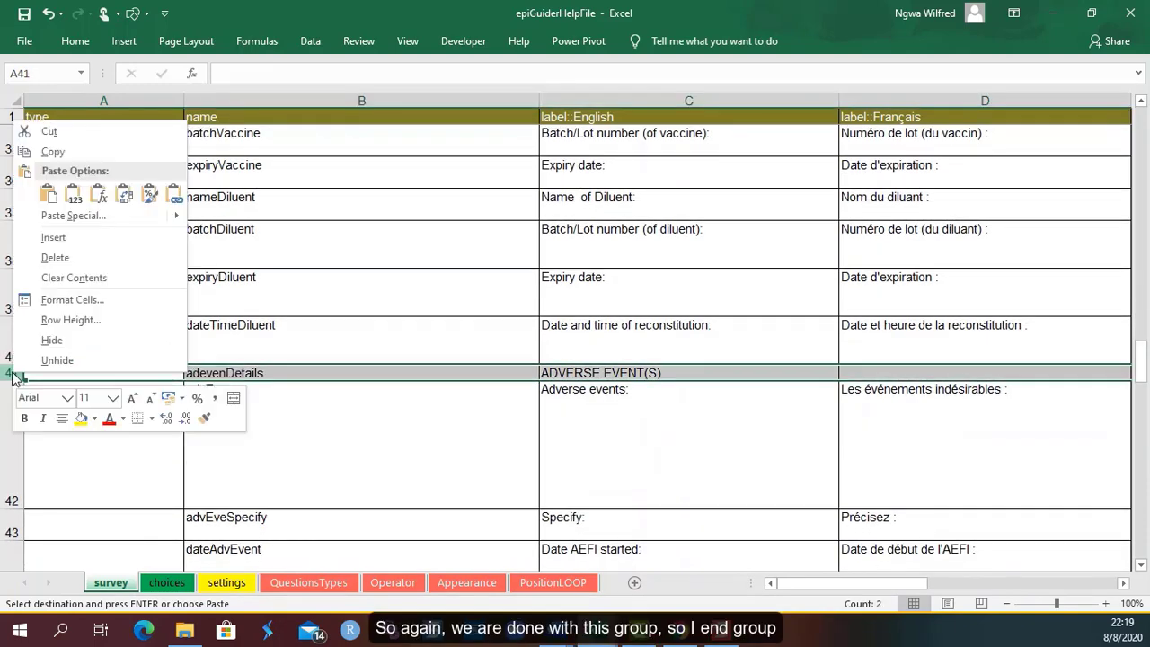
{"action": "left_click", "coordinate": [54, 238]}
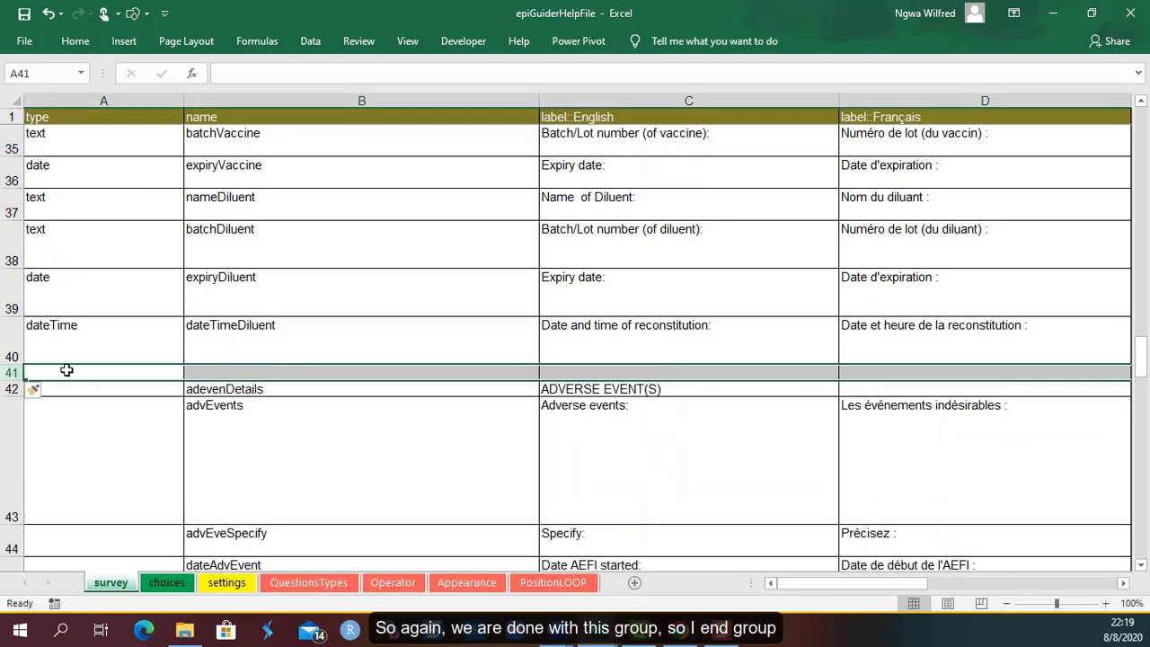
{"action": "left_click", "coordinate": [67, 371]}
{"action": "type", "text": "end group"}
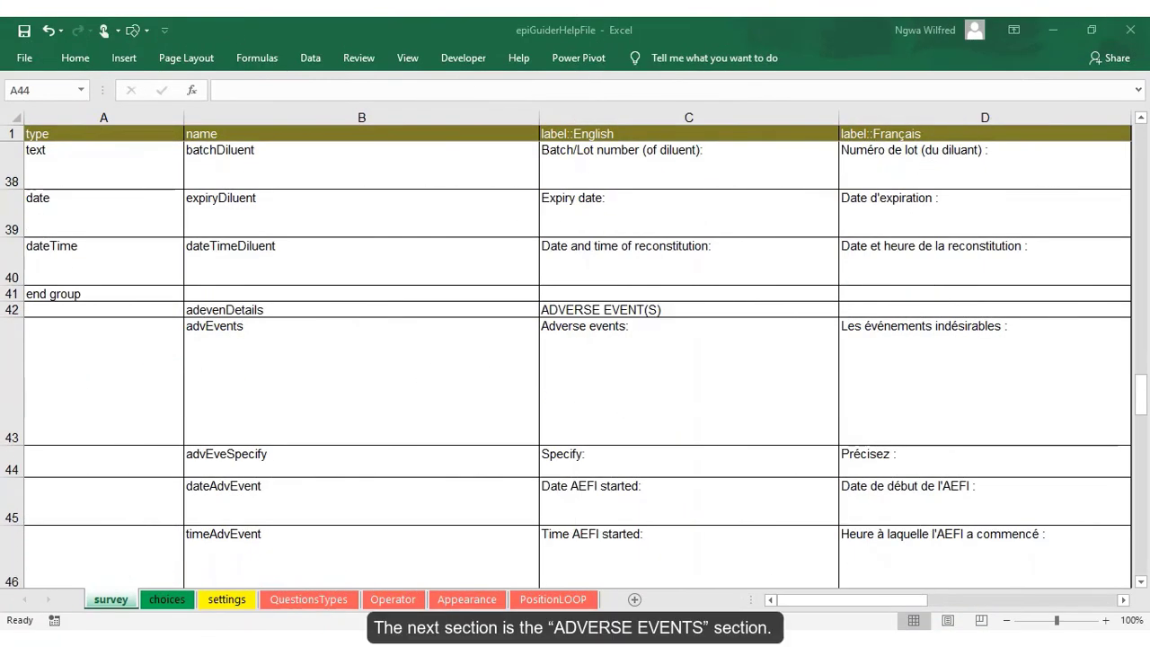
{"action": "left_click", "coordinate": [79, 310]}
{"action": "type", "text": "begin group"}
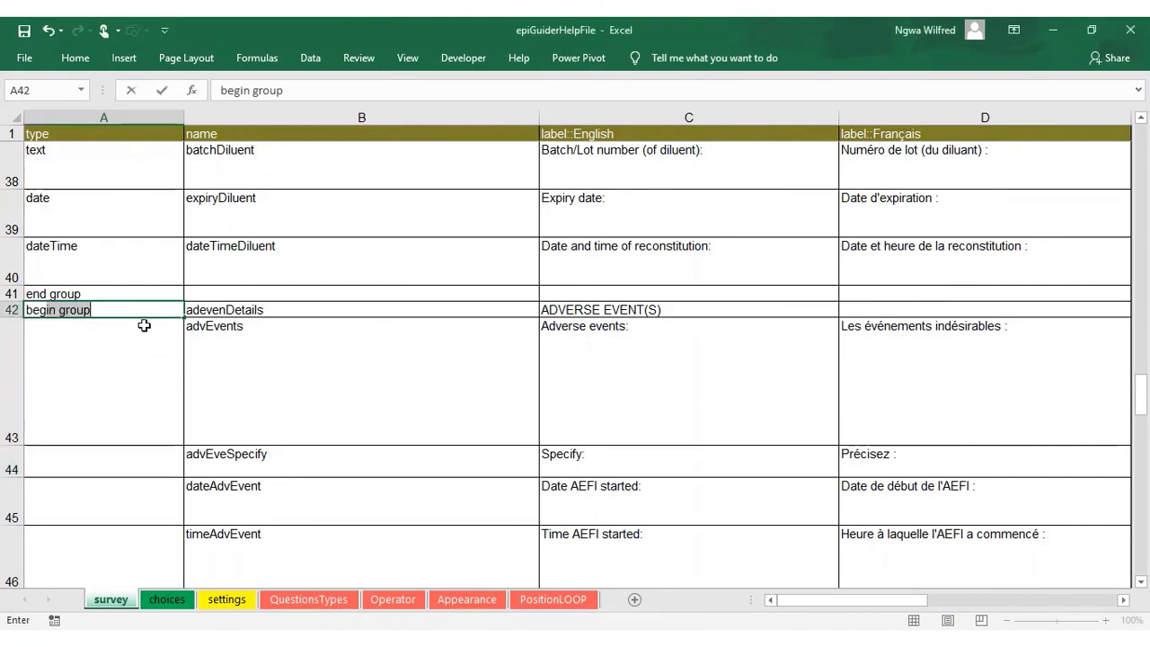
{"action": "key", "text": "Return"}
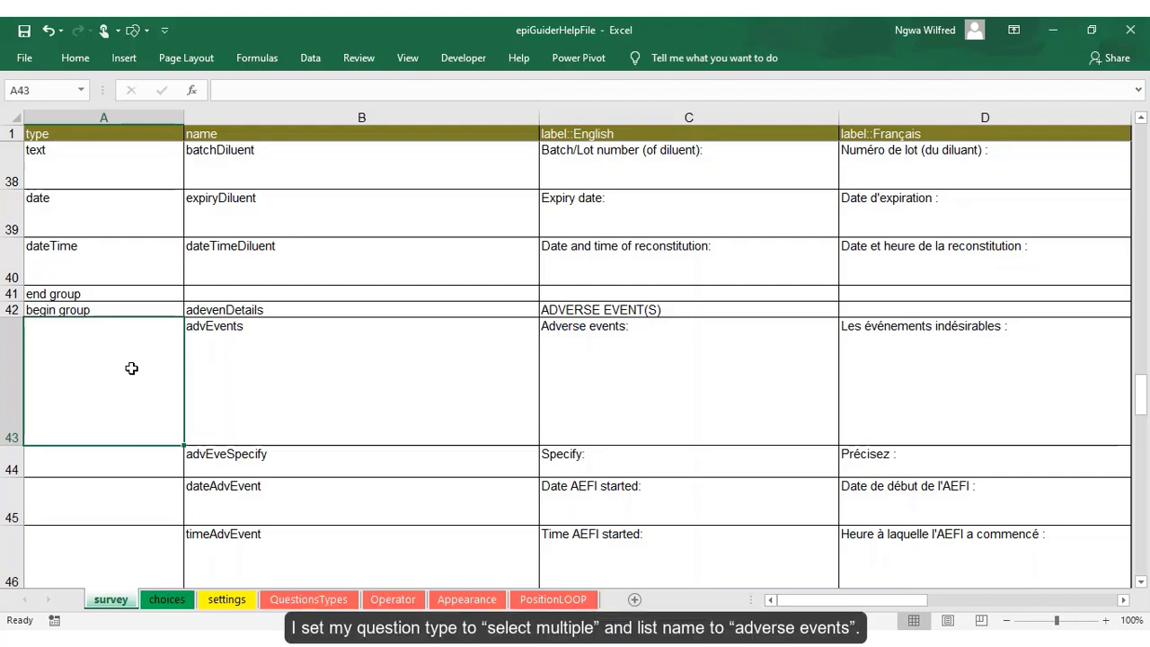
Step: Paste 'select multiple list' from QuestionsTypes into A43 and change it to 'select multiple adversevents'
{"action": "left_click", "coordinate": [287, 599]}
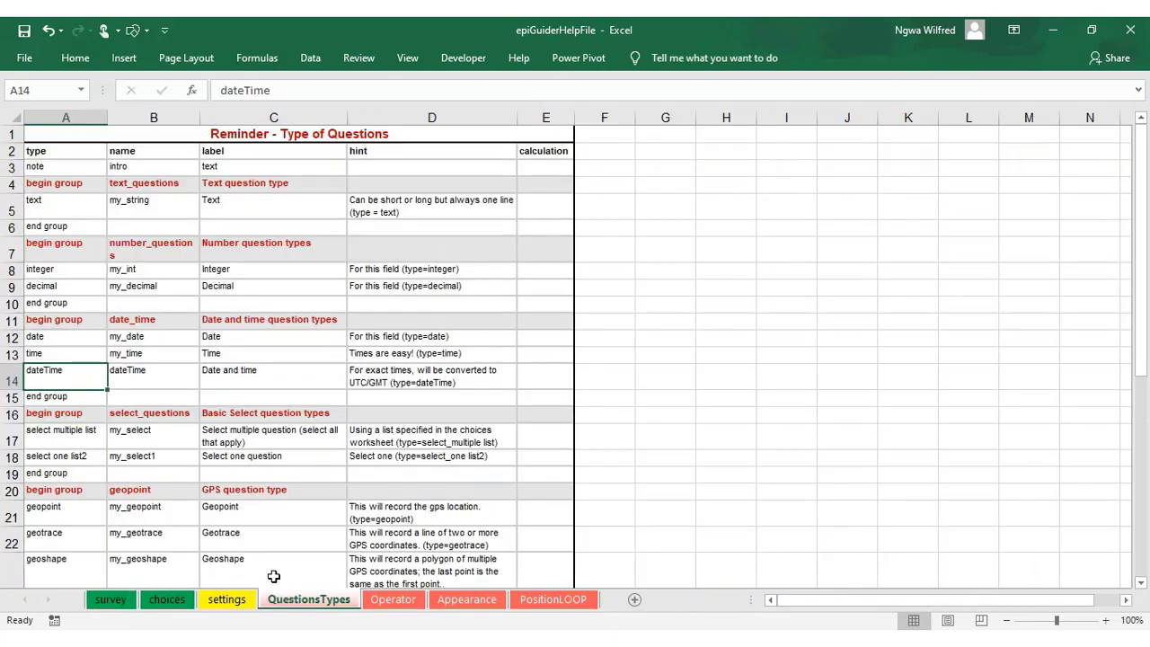
{"action": "left_click", "coordinate": [67, 435]}
{"action": "right_click", "coordinate": [85, 430]}
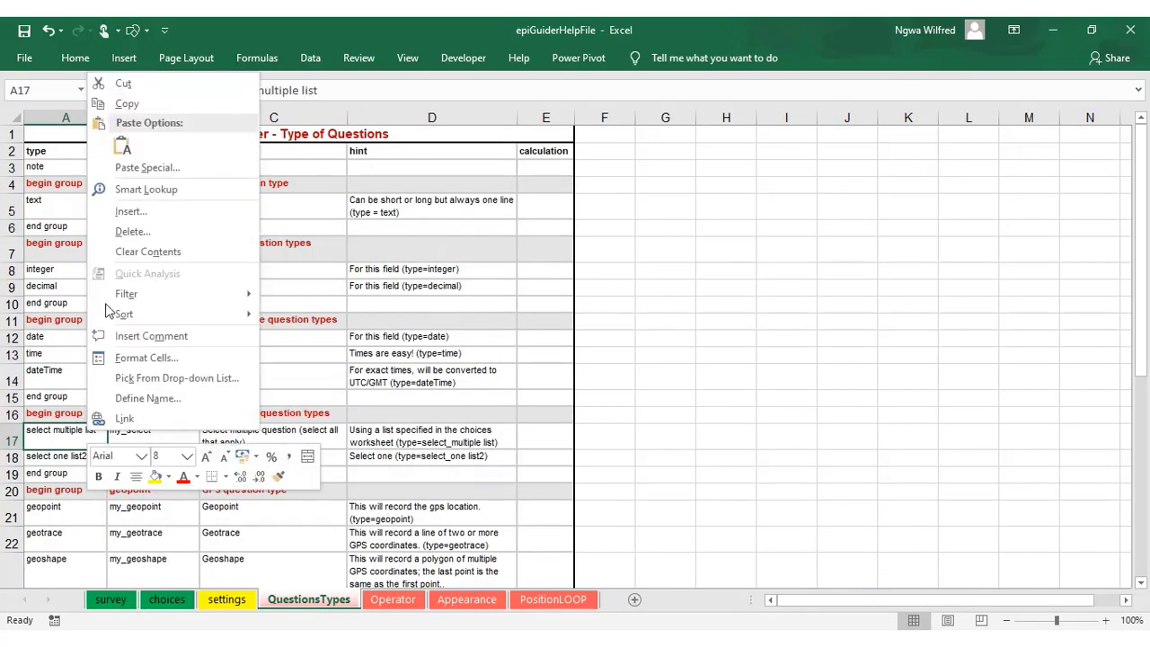
{"action": "left_click", "coordinate": [126, 102]}
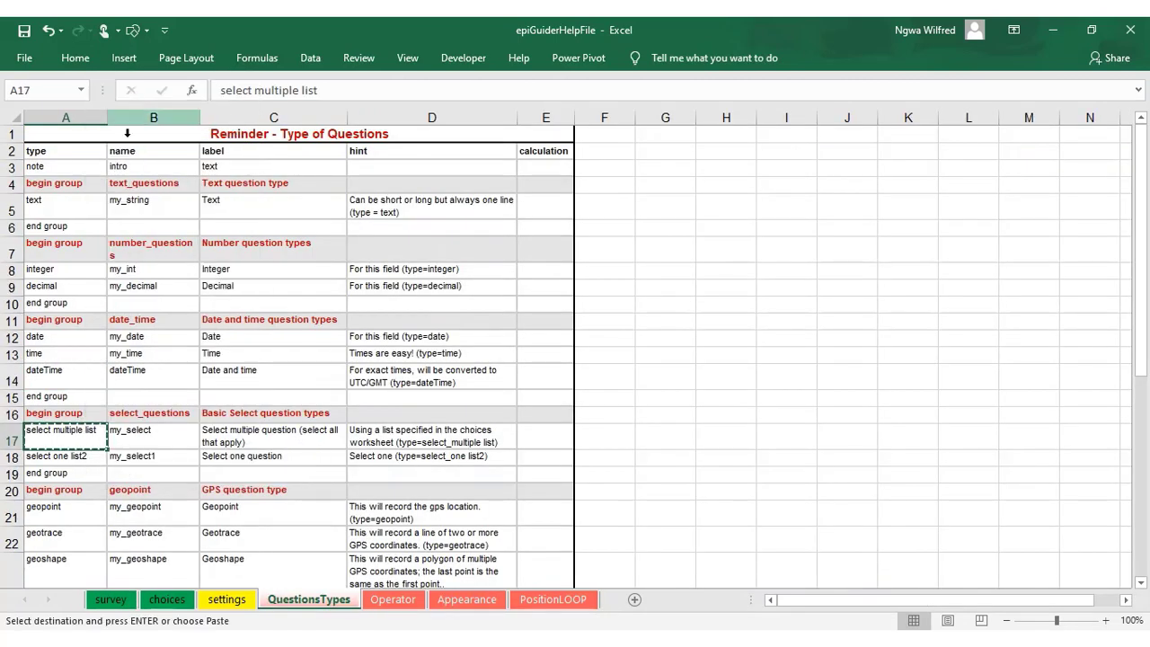
{"action": "left_click", "coordinate": [123, 599]}
{"action": "right_click", "coordinate": [89, 393]}
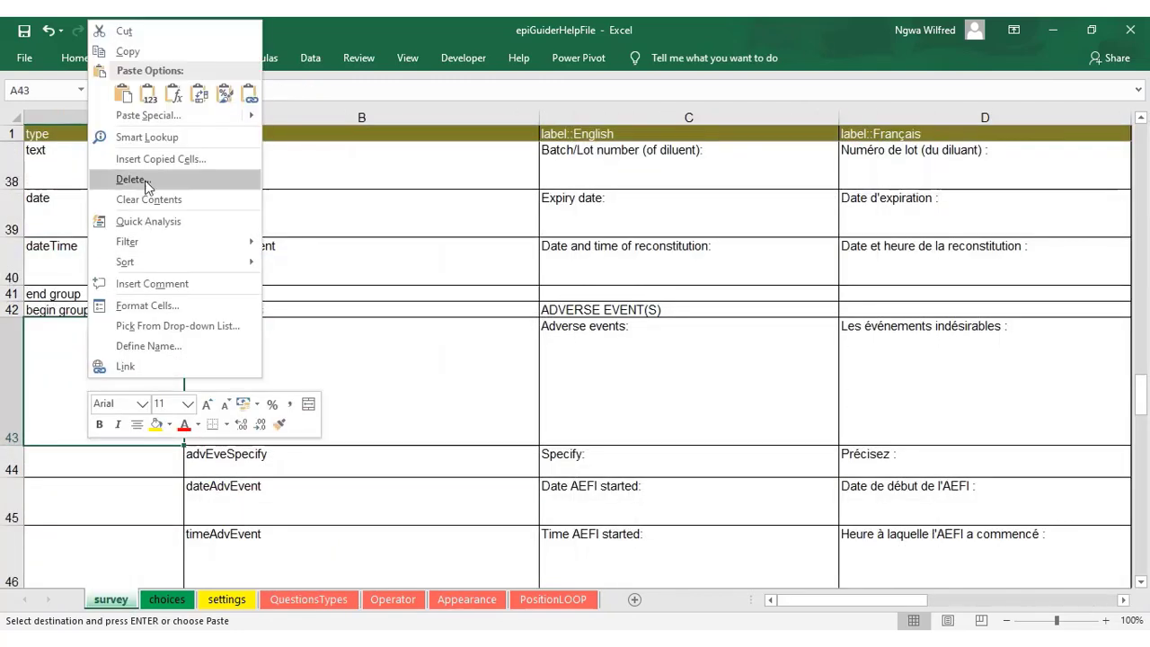
{"action": "left_click", "coordinate": [112, 86]}
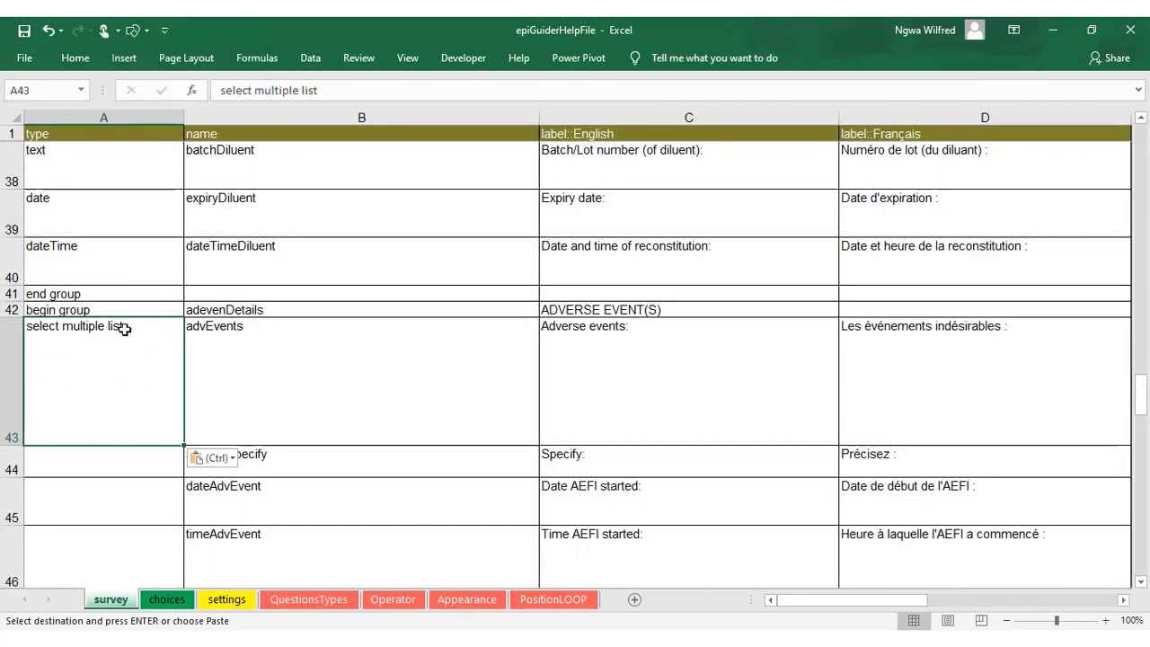
{"action": "double_click", "coordinate": [120, 329]}
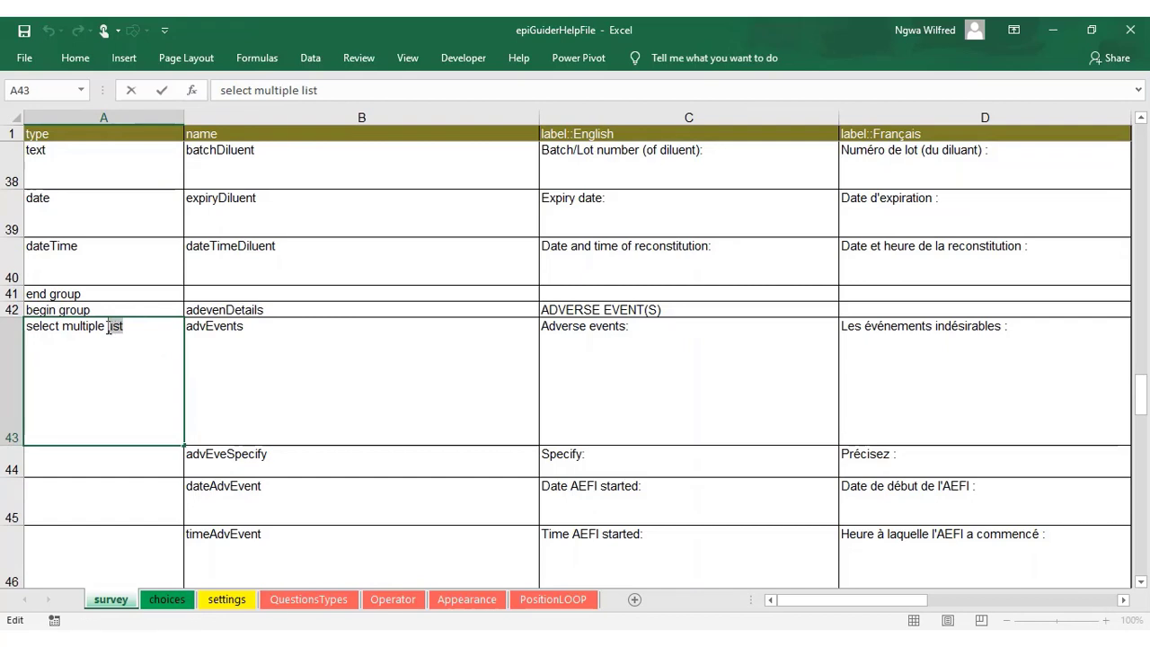
{"action": "type", "text": "adversevents"}
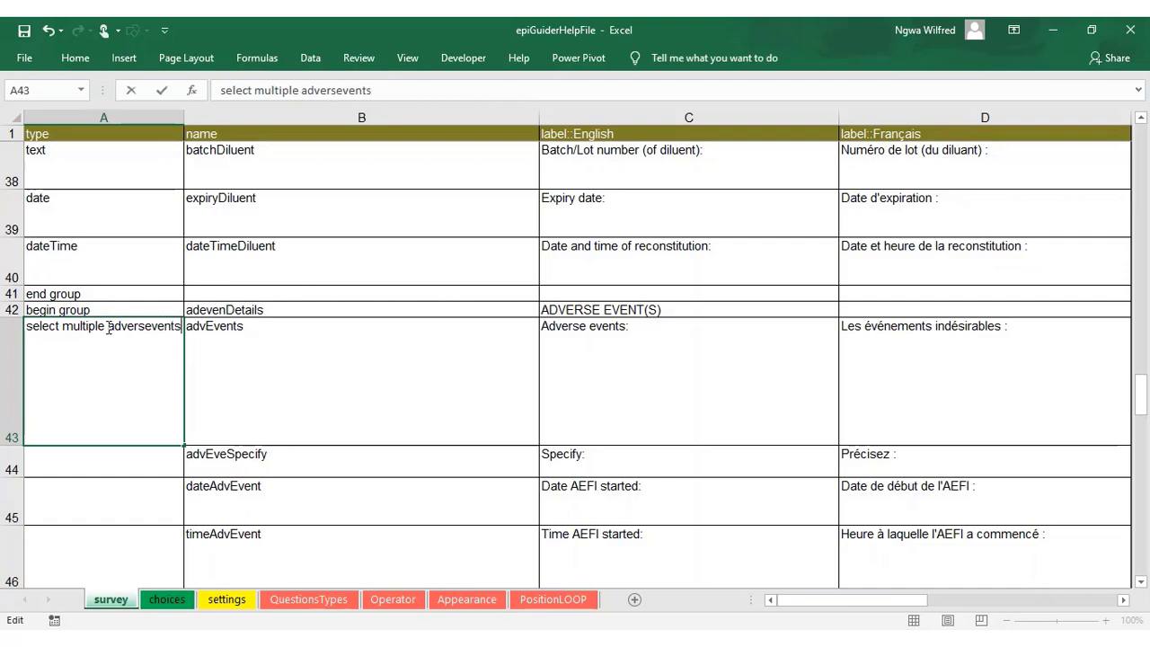
Step: Copy the list name 'adversevents' for use on the choices sheet
{"action": "left_click_drag", "start_coordinate": [108, 329], "coordinate": [162, 329]}
{"action": "right_click", "coordinate": [168, 323]}
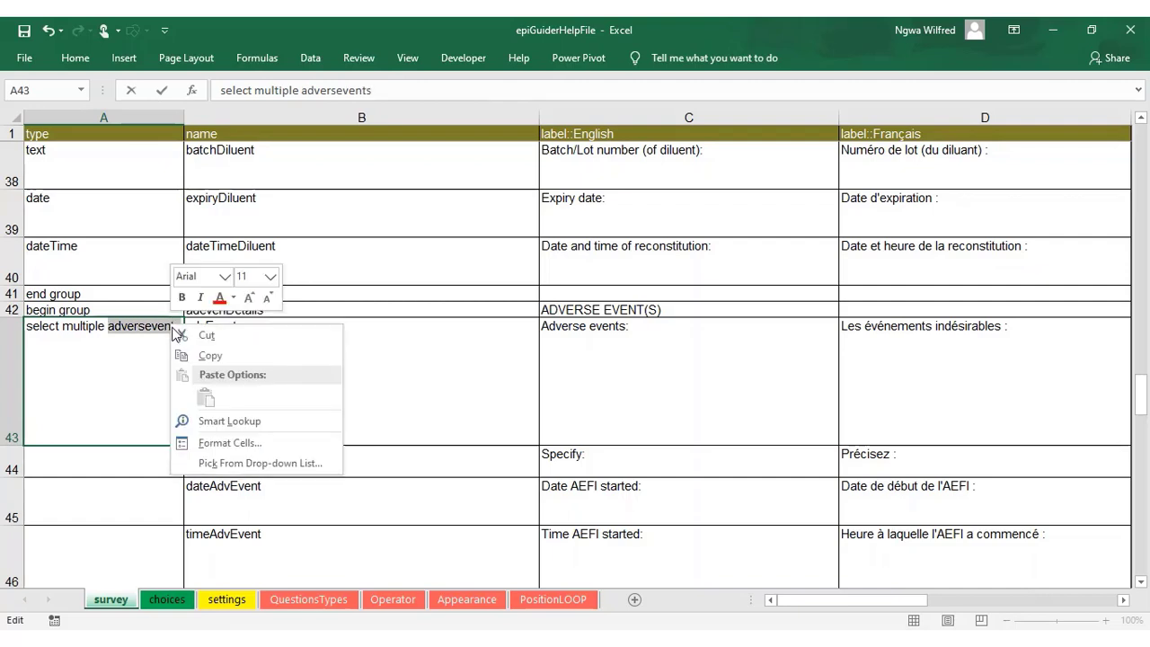
{"action": "left_click", "coordinate": [216, 357]}
{"action": "left_click", "coordinate": [166, 599]}
Step: Paste 'adversevents' into A14 and the English/French adverse event labels from QuestionnaireTranformed at C14
{"action": "right_click", "coordinate": [74, 341]}
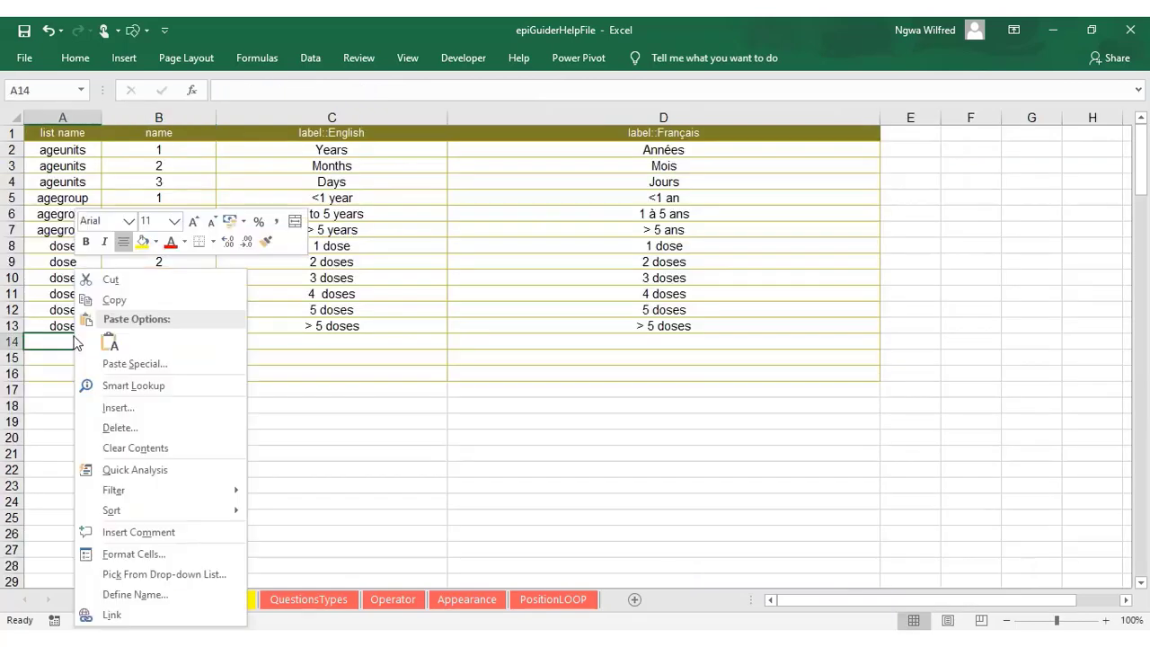
{"action": "left_click", "coordinate": [112, 342]}
{"action": "key", "text": "alt+Tab"}
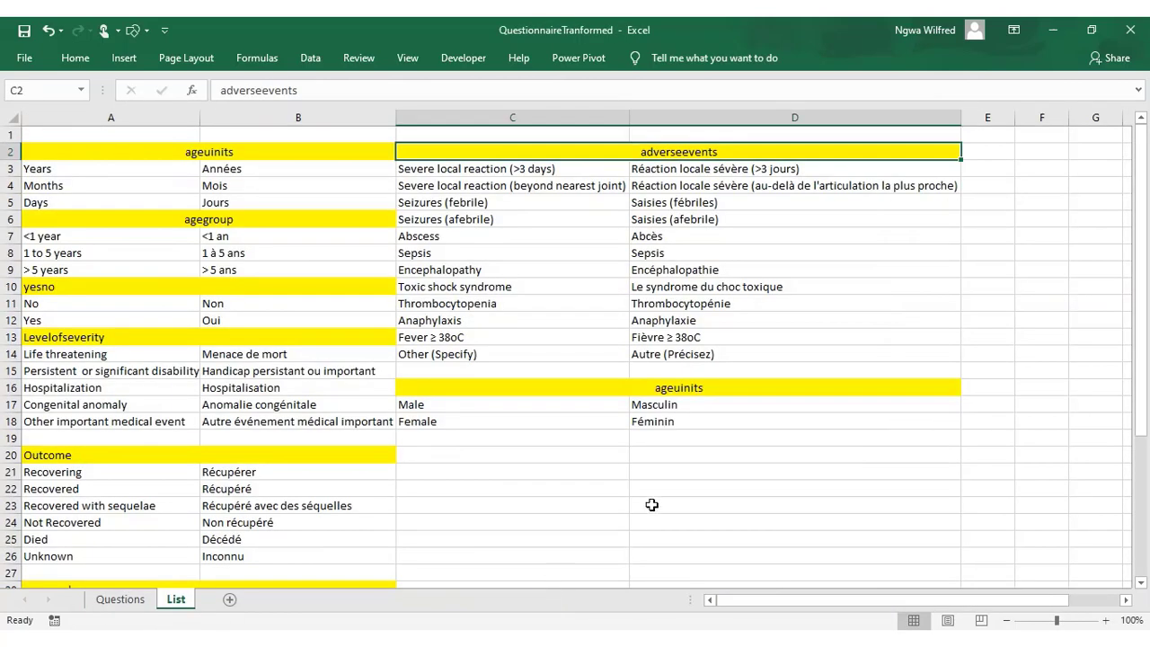
{"action": "left_click_drag", "start_coordinate": [477, 168], "coordinate": [700, 352]}
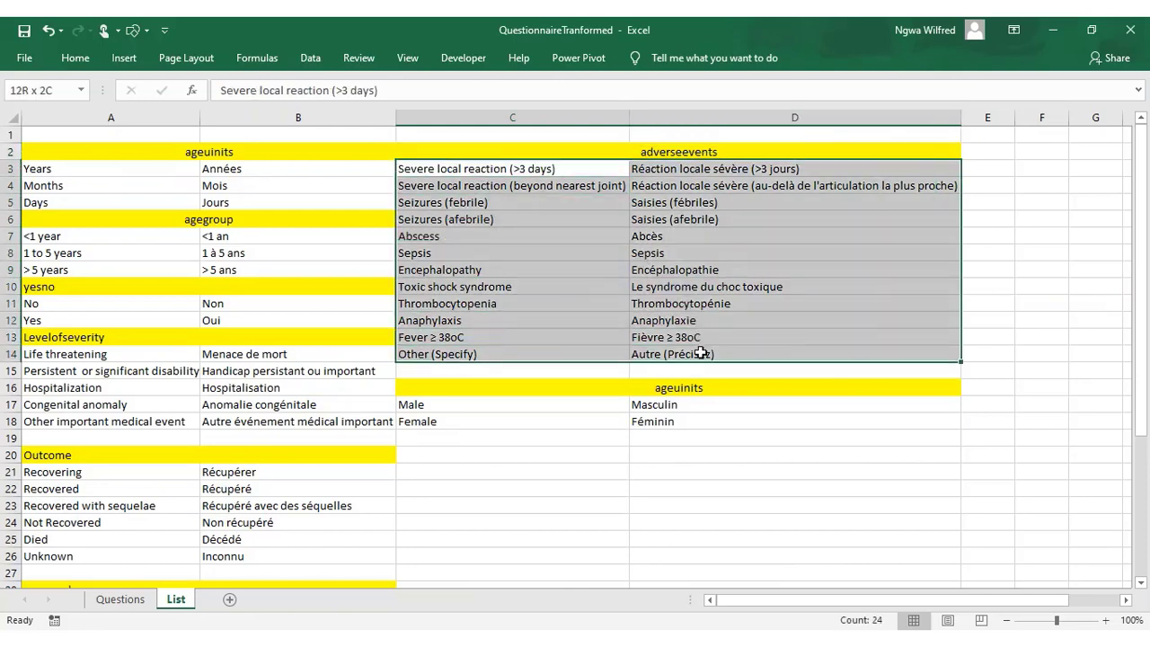
{"action": "right_click", "coordinate": [573, 170]}
{"action": "left_click", "coordinate": [611, 203]}
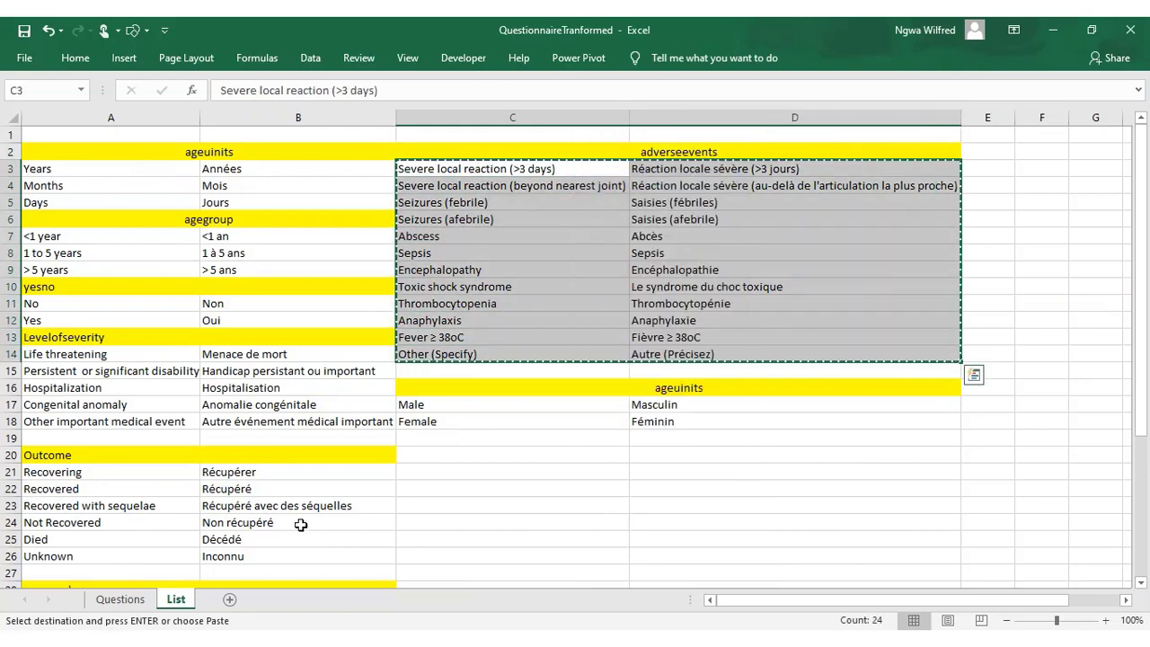
{"action": "key", "text": "alt+Tab"}
{"action": "right_click", "coordinate": [307, 342]}
{"action": "left_click", "coordinate": [370, 339]}
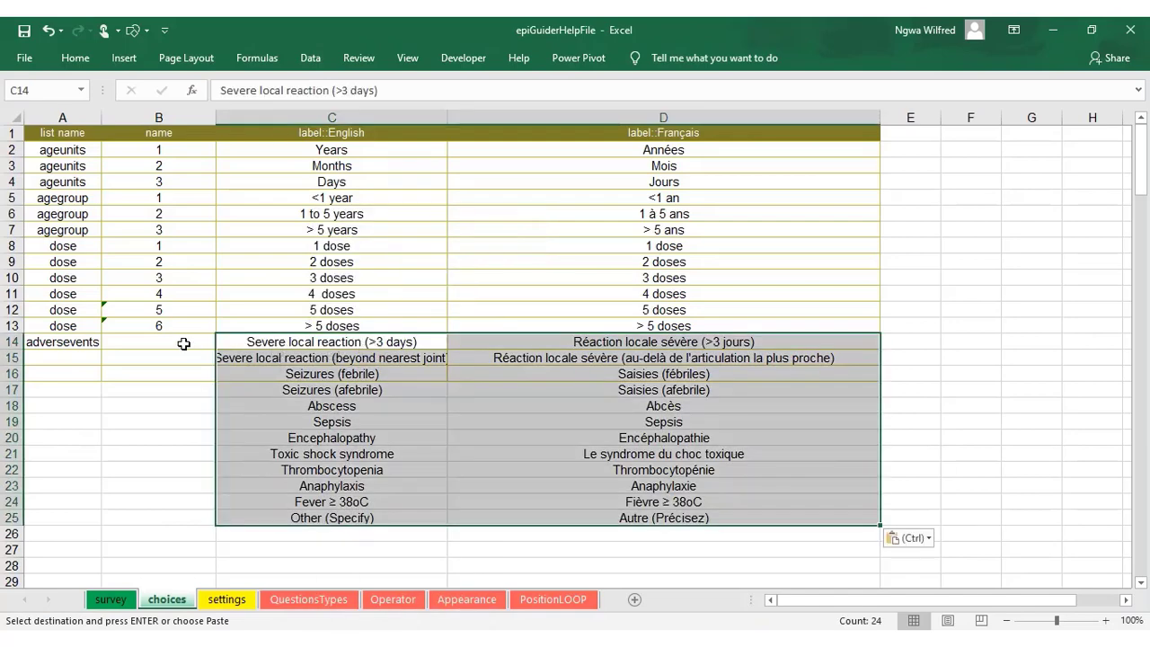
Step: Number the adverse event choices 1 to 12 in B14:B25 and fill 'adversevents' down A14:A25
{"action": "left_click", "coordinate": [184, 343]}
{"action": "type", "text": "1"}
{"action": "key", "text": "Return"}
{"action": "type", "text": "2"}
{"action": "key", "text": "Return"}
{"action": "left_click_drag", "start_coordinate": [180, 344], "coordinate": [217, 528]}
{"action": "left_click", "coordinate": [89, 342]}
{"action": "left_click_drag", "start_coordinate": [101, 350], "coordinate": [101, 524]}
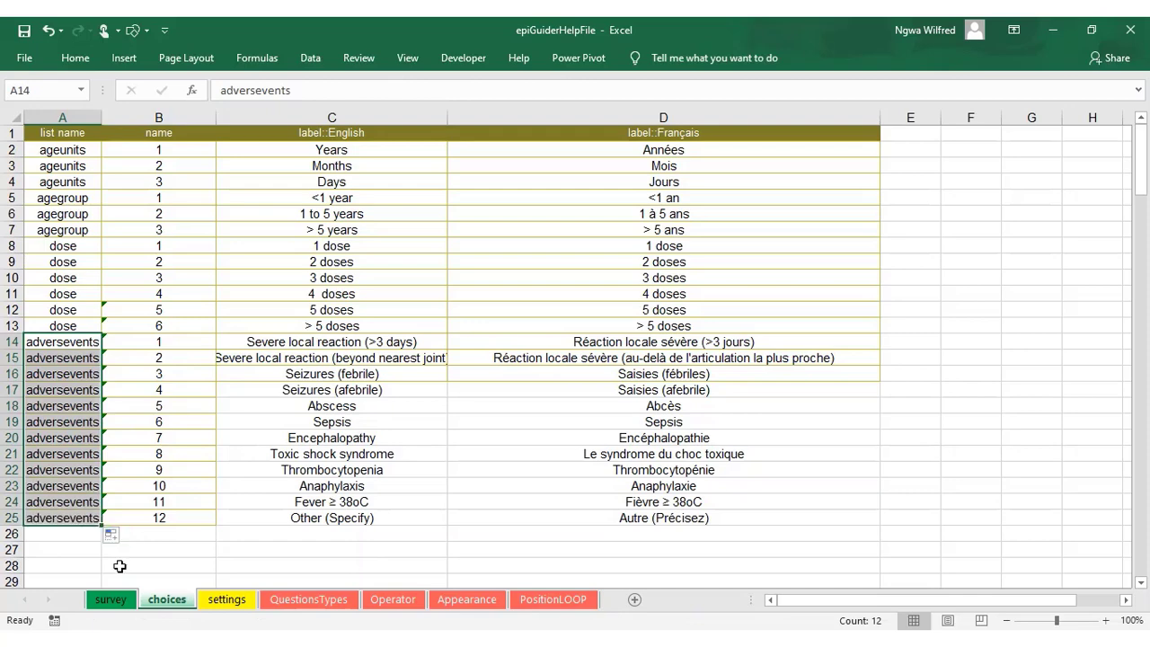
Step: On the survey sheet, set types text, date, time and text in A44:A47
{"action": "left_click", "coordinate": [115, 599]}
{"action": "left_click", "coordinate": [131, 460]}
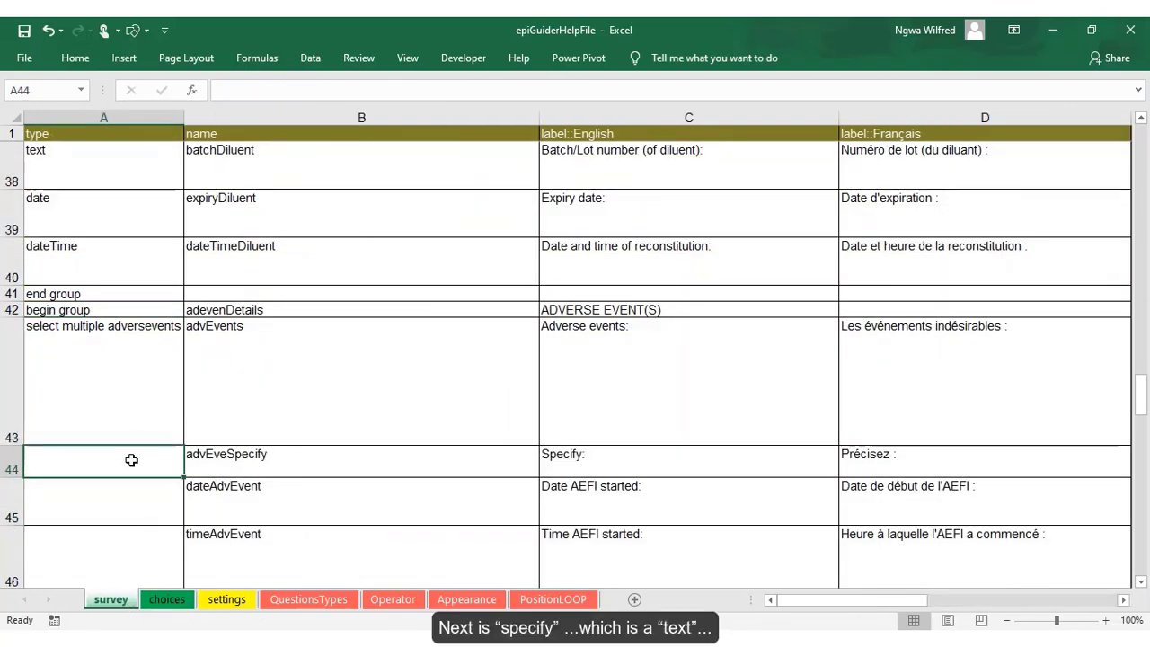
{"action": "type", "text": "text"}
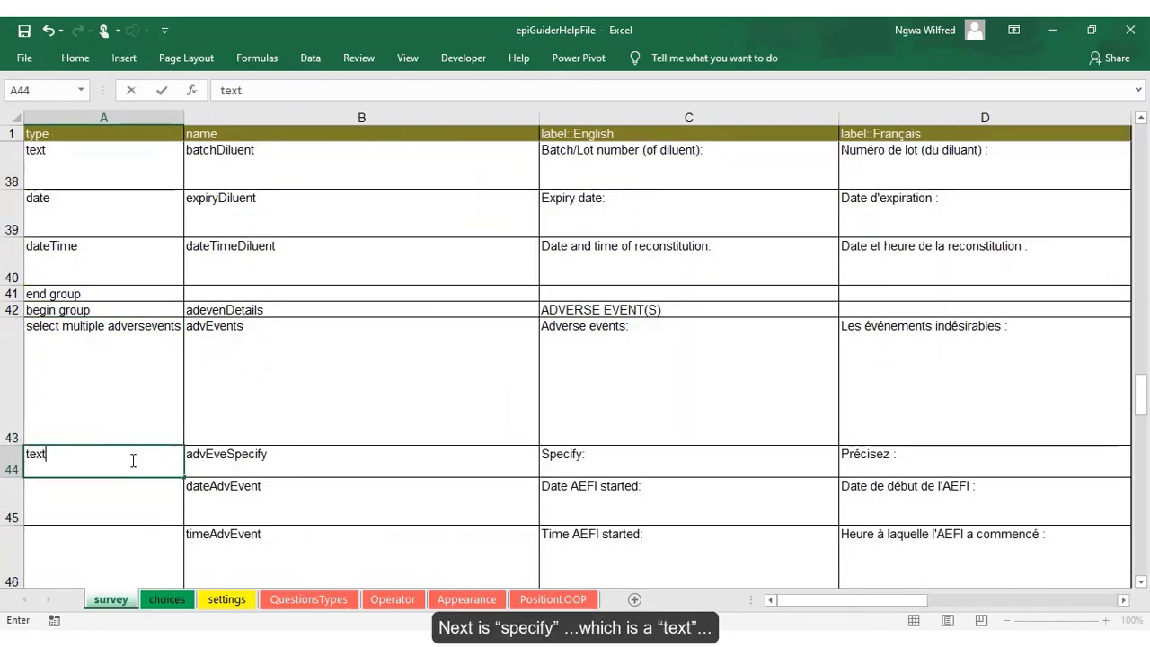
{"action": "key", "text": "Return"}
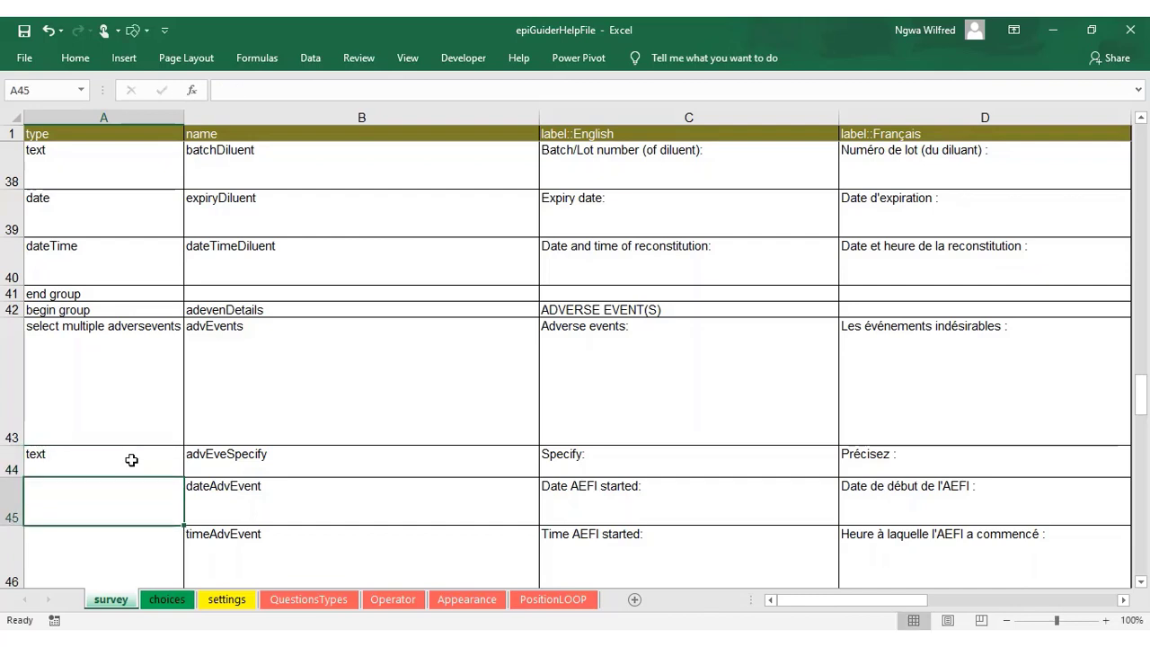
{"action": "type", "text": "date"}
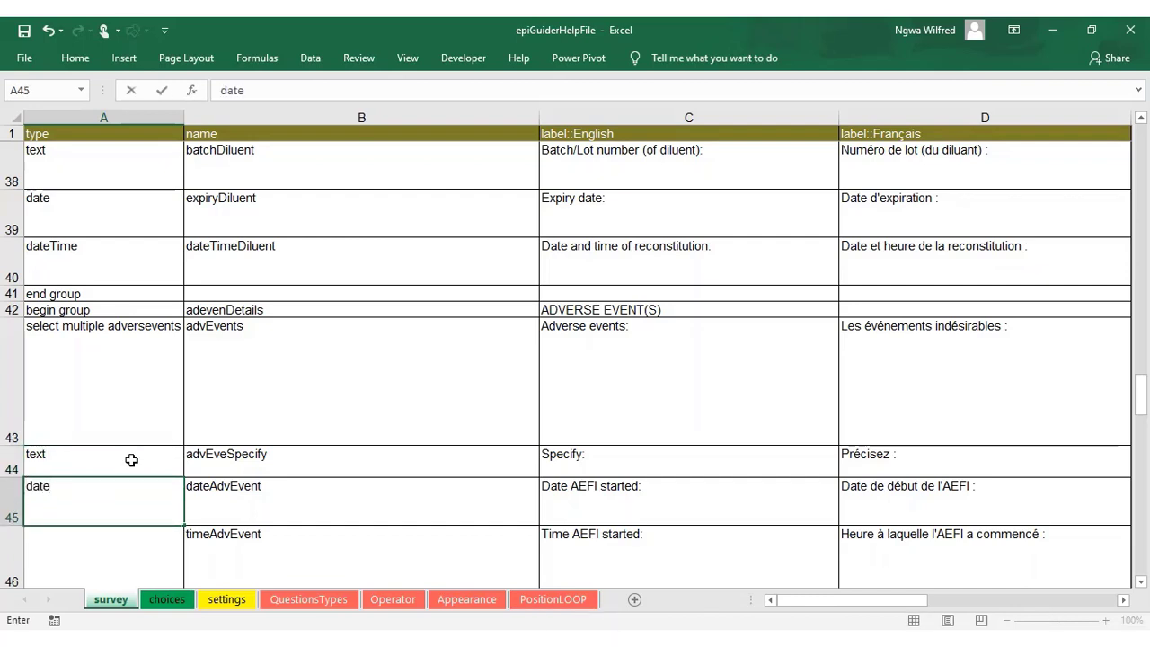
{"action": "key", "text": "Return"}
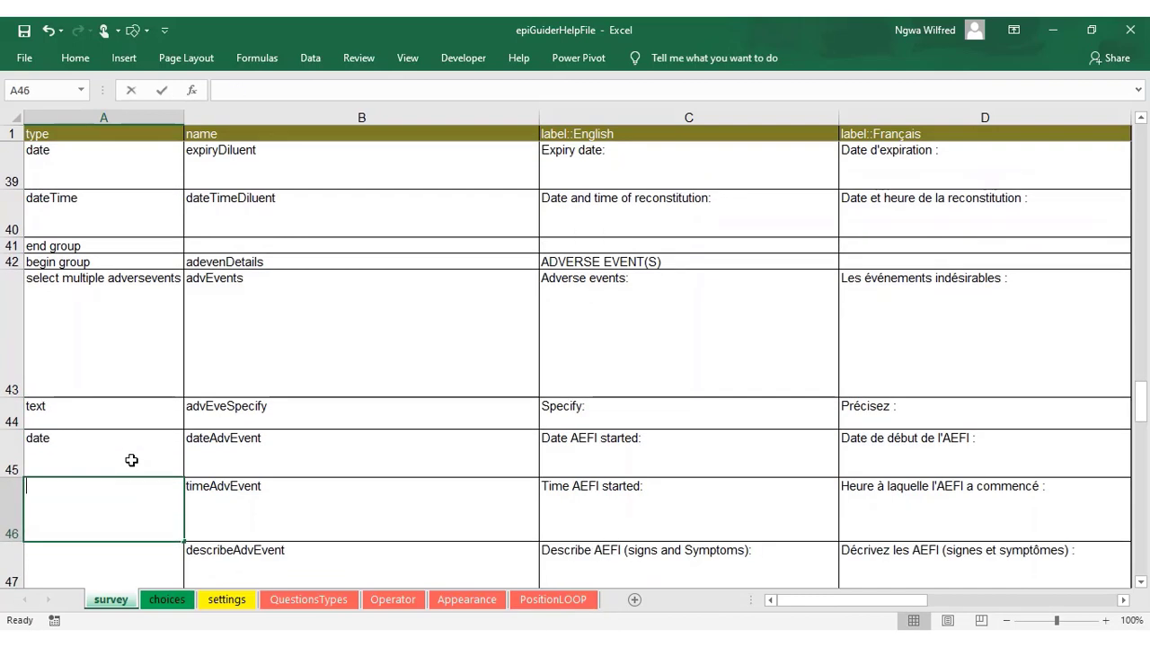
{"action": "type", "text": "time"}
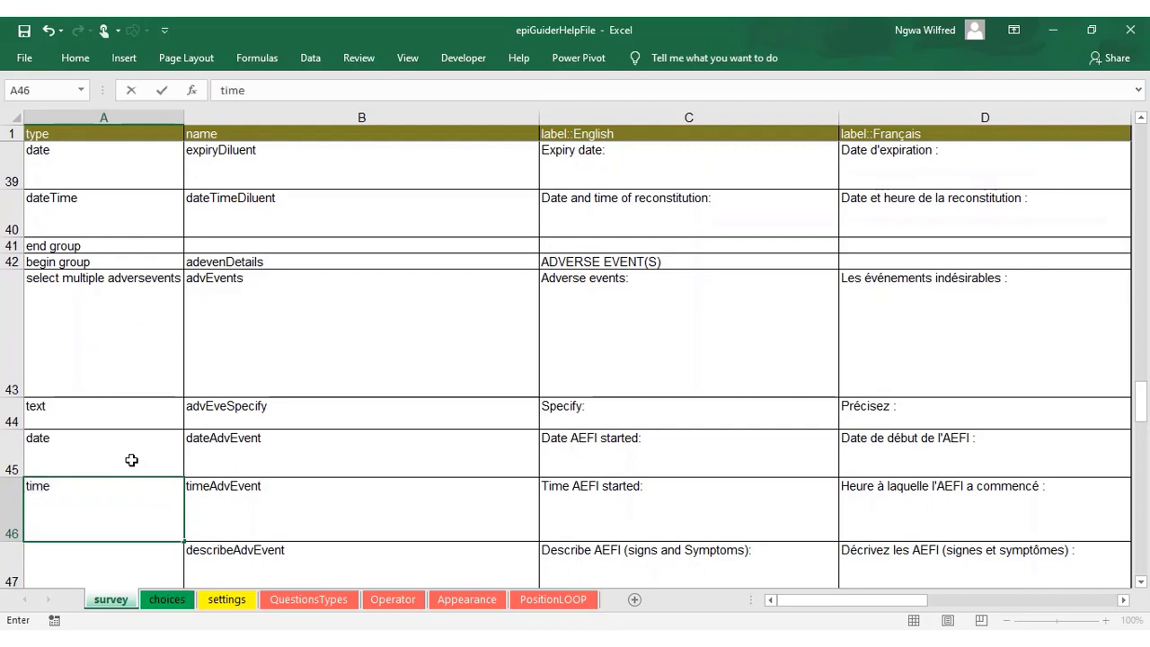
{"action": "key", "text": "Return"}
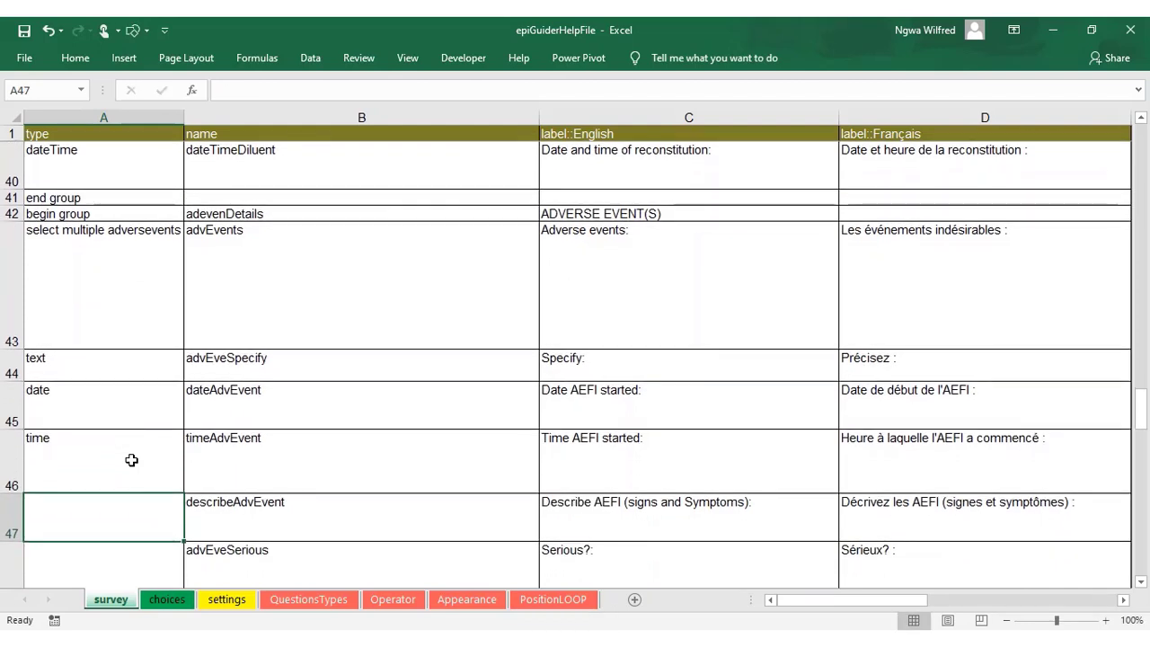
{"action": "type", "text": "text"}
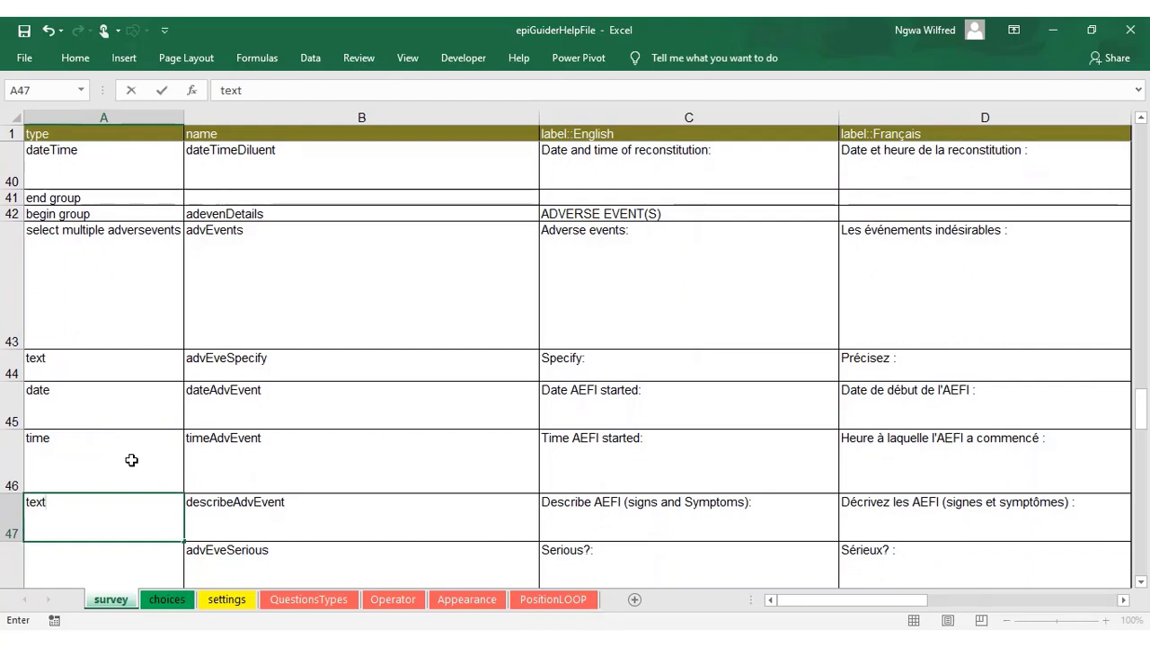
{"action": "key", "text": "Return"}
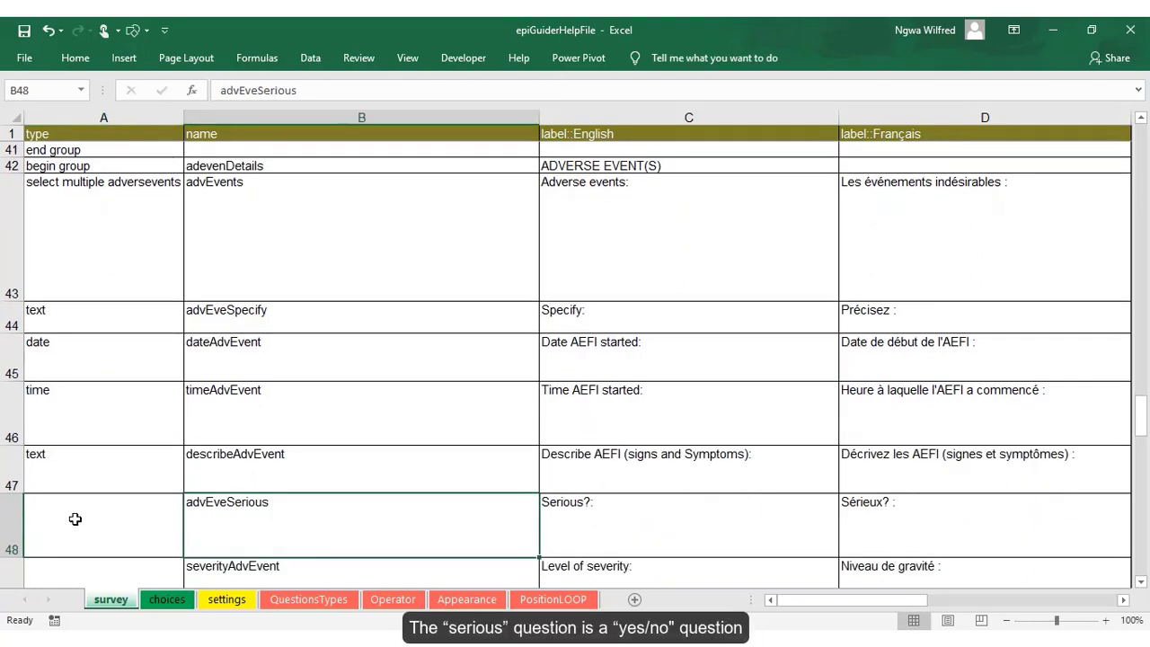
Step: Set A48's type to 'select one yesno' and select the word yesno for copying
{"action": "left_click", "coordinate": [76, 519]}
{"action": "type", "text": "select"}
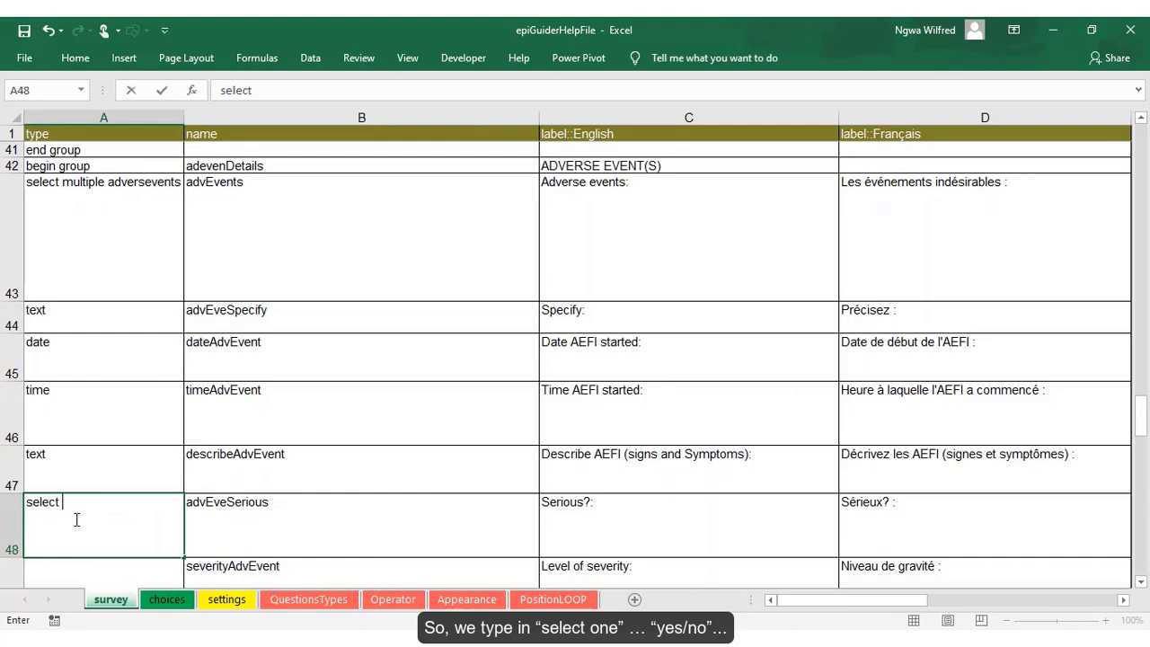
{"action": "type", "text": " one yes"}
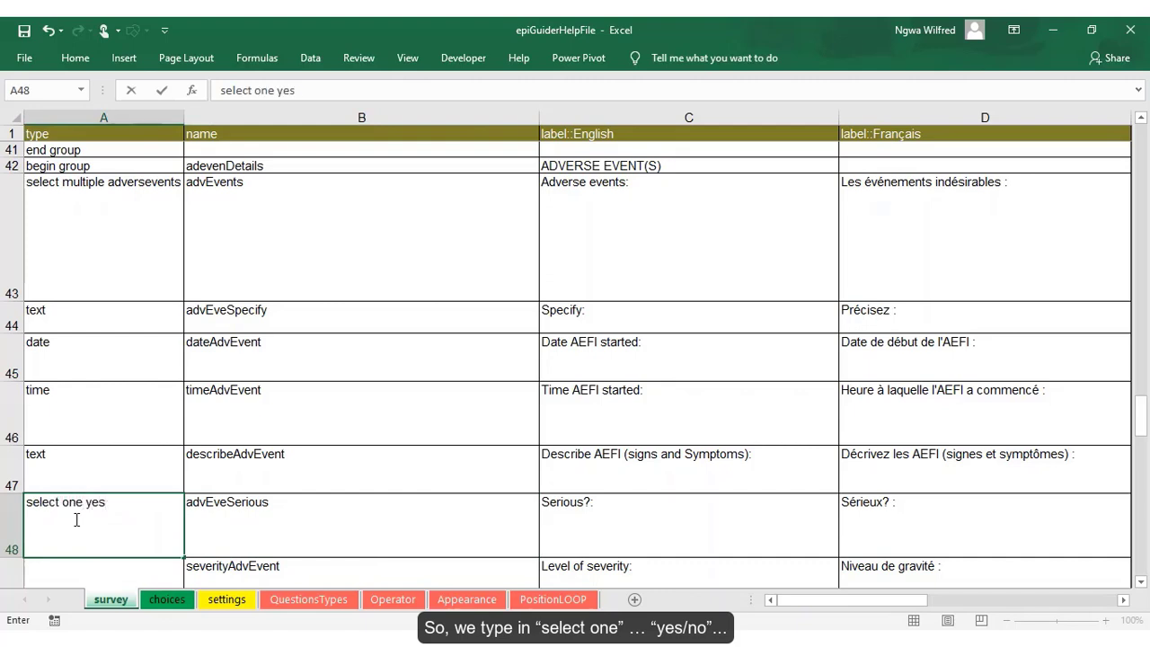
{"action": "type", "text": "no"}
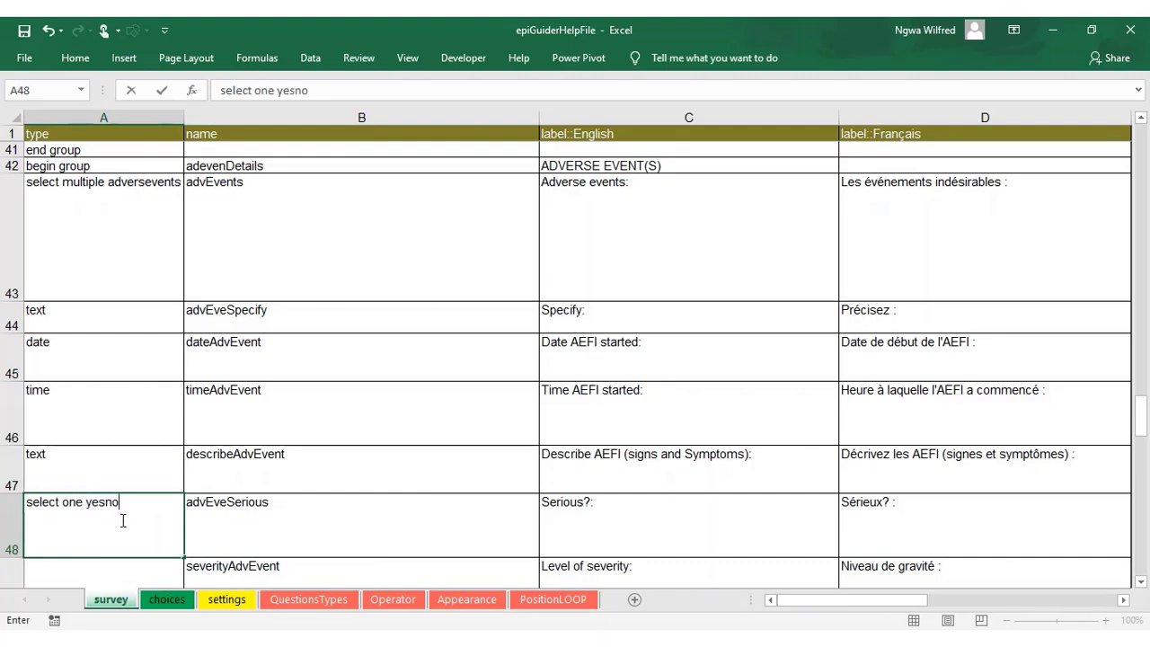
{"action": "left_click_drag", "start_coordinate": [119, 502], "coordinate": [86, 503]}
{"action": "right_click", "coordinate": [94, 504]}
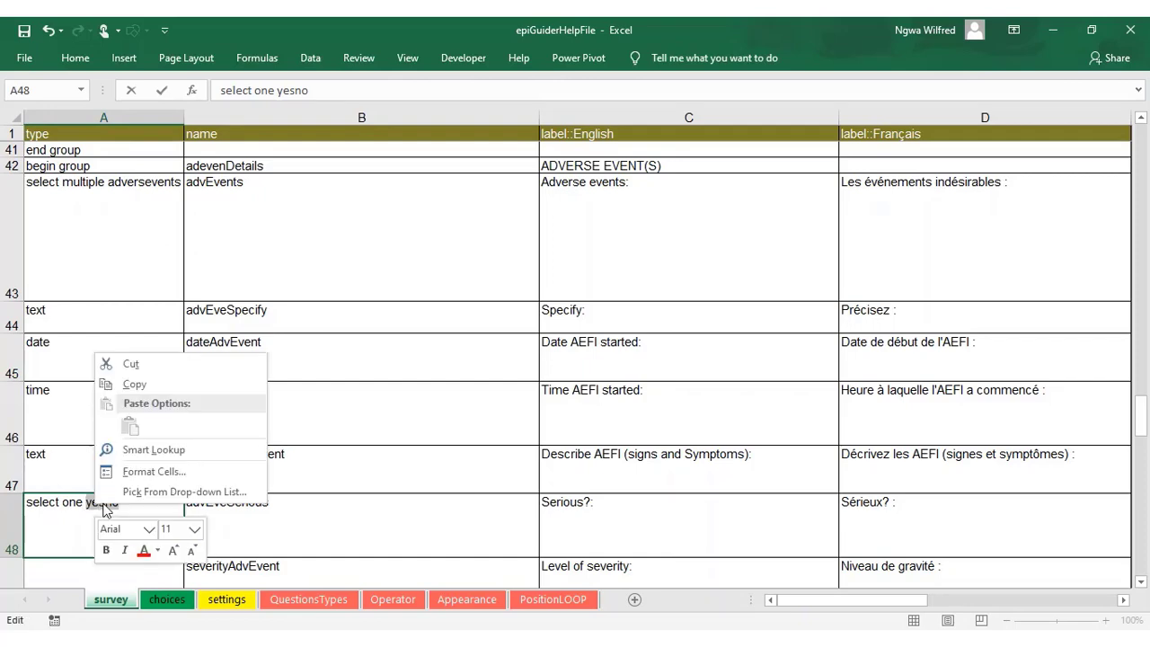
Step: Put 'yesno' in A26:A27 of the choices sheet with codes 1 and 2 in B26:B27
{"action": "left_click", "coordinate": [120, 383]}
{"action": "left_click", "coordinate": [162, 600]}
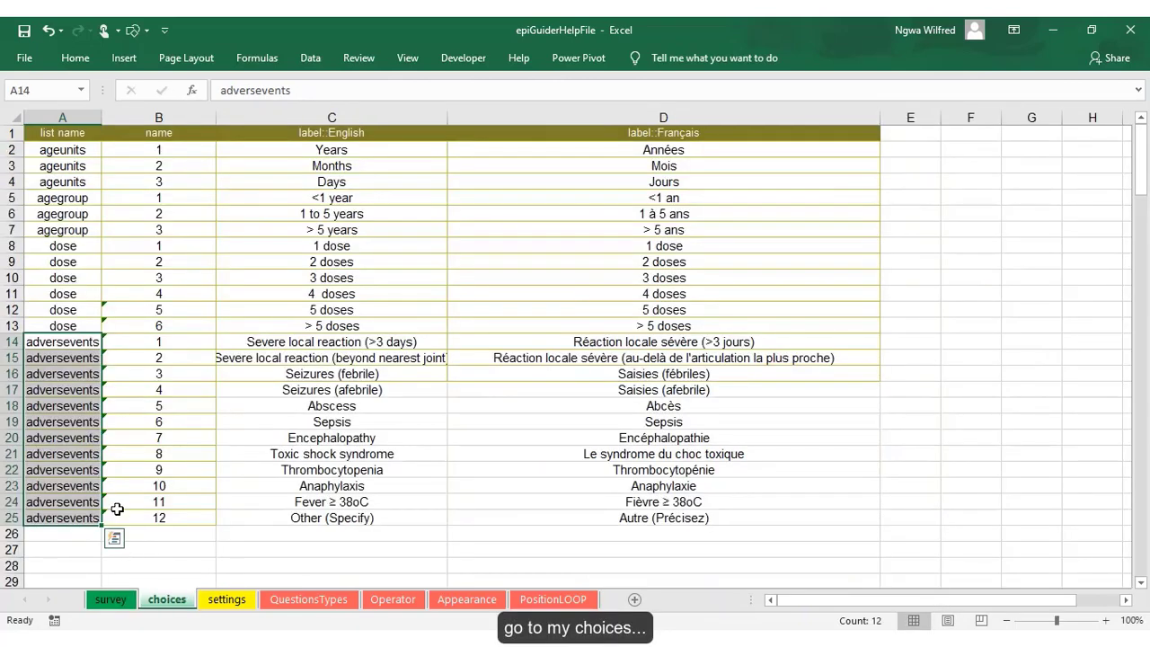
{"action": "right_click", "coordinate": [57, 534]}
{"action": "left_click", "coordinate": [93, 255]}
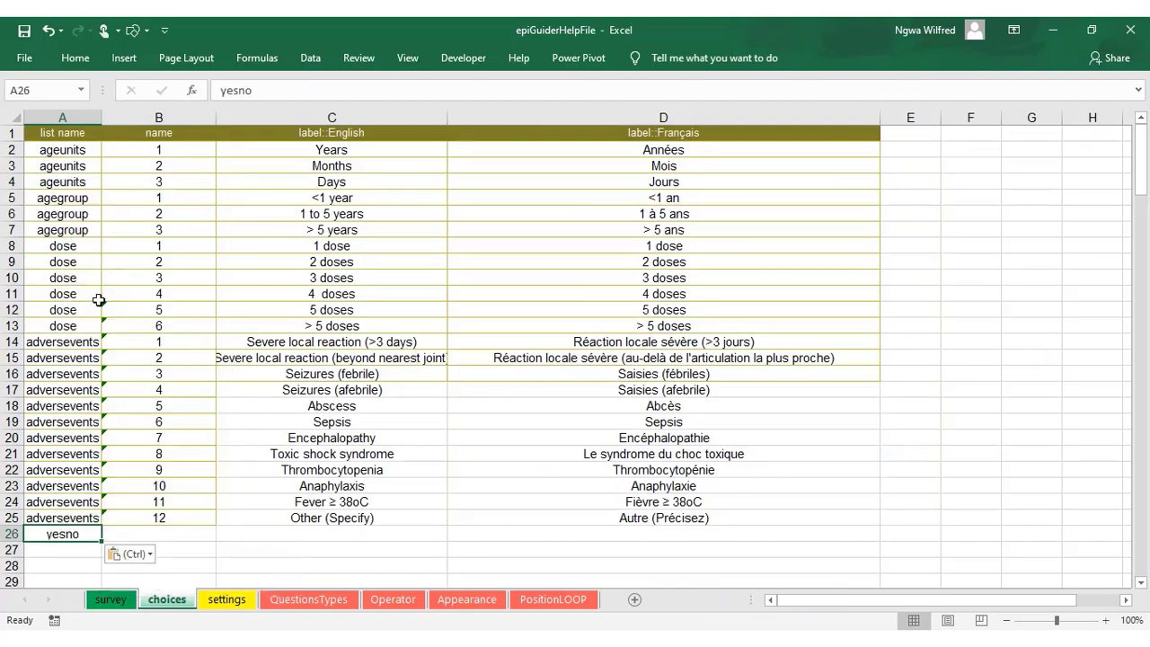
{"action": "left_click_drag", "start_coordinate": [101, 541], "coordinate": [97, 552]}
{"action": "left_click", "coordinate": [155, 534]}
{"action": "type", "text": "1"}
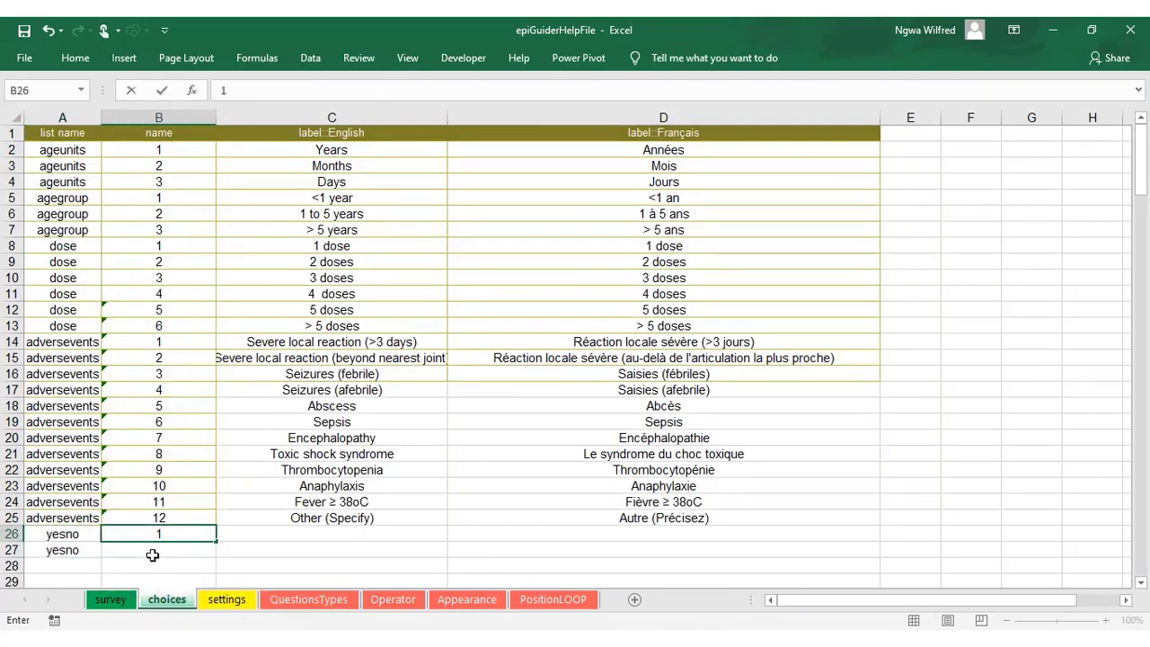
{"action": "left_click", "coordinate": [154, 550]}
{"action": "type", "text": "2"}
Step: Paste the No/Non and Yes/Oui labels from QuestionnaireTranformed as values into C26:D27
{"action": "key", "text": "alt+Tab"}
{"action": "left_click_drag", "start_coordinate": [54, 304], "coordinate": [206, 315]}
{"action": "right_click", "coordinate": [201, 315]}
{"action": "left_click", "coordinate": [229, 302]}
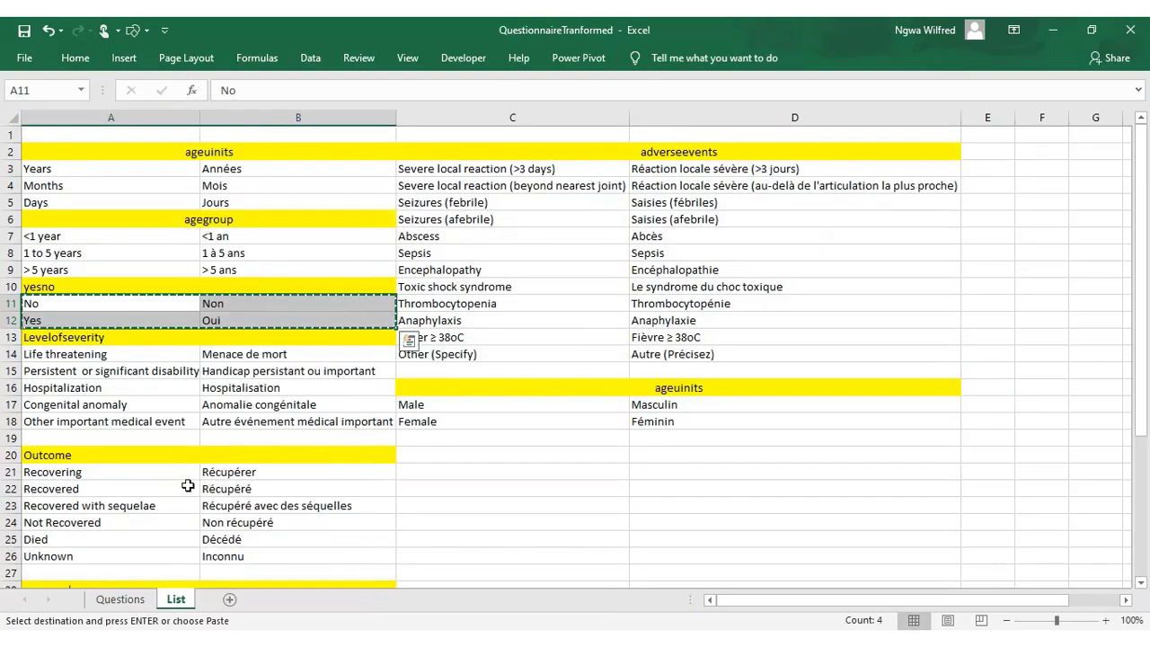
{"action": "key", "text": "alt+Tab"}
{"action": "left_click_drag", "start_coordinate": [269, 533], "coordinate": [629, 550]}
{"action": "right_click", "coordinate": [360, 539]}
{"action": "left_click", "coordinate": [415, 106]}
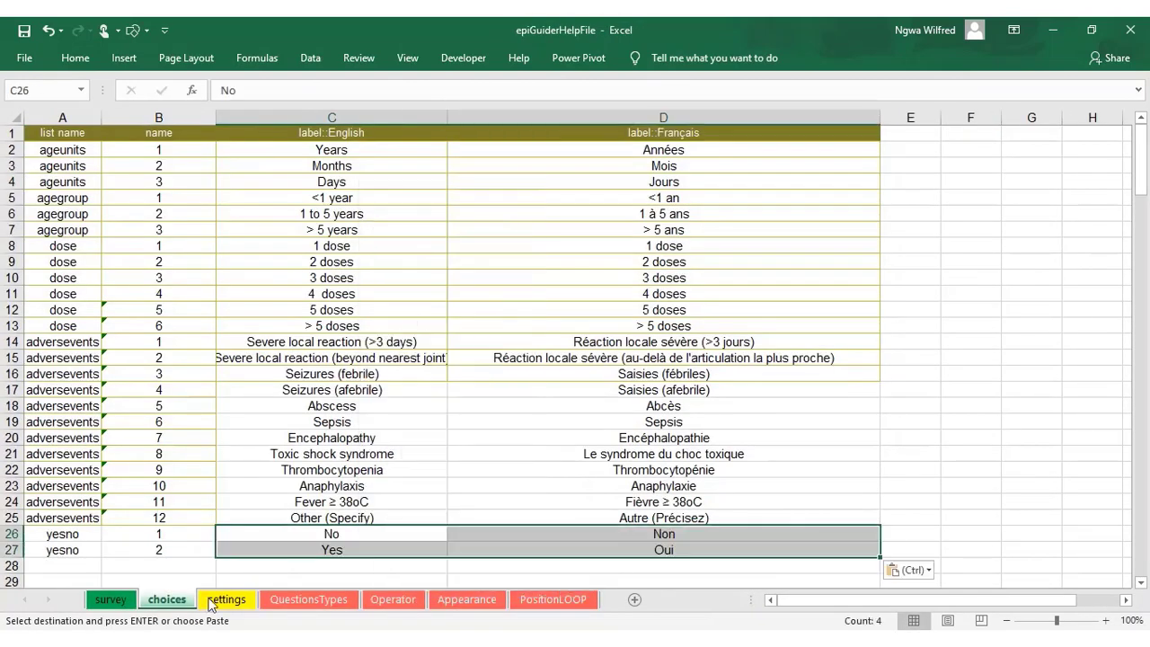
Step: Fill A48's type down to A49, change it to 'select one severity', and copy 'severity'
{"action": "left_click", "coordinate": [126, 600]}
{"action": "scroll", "coordinate": [137, 542], "scroll_direction": "down", "scroll_amount": 1}
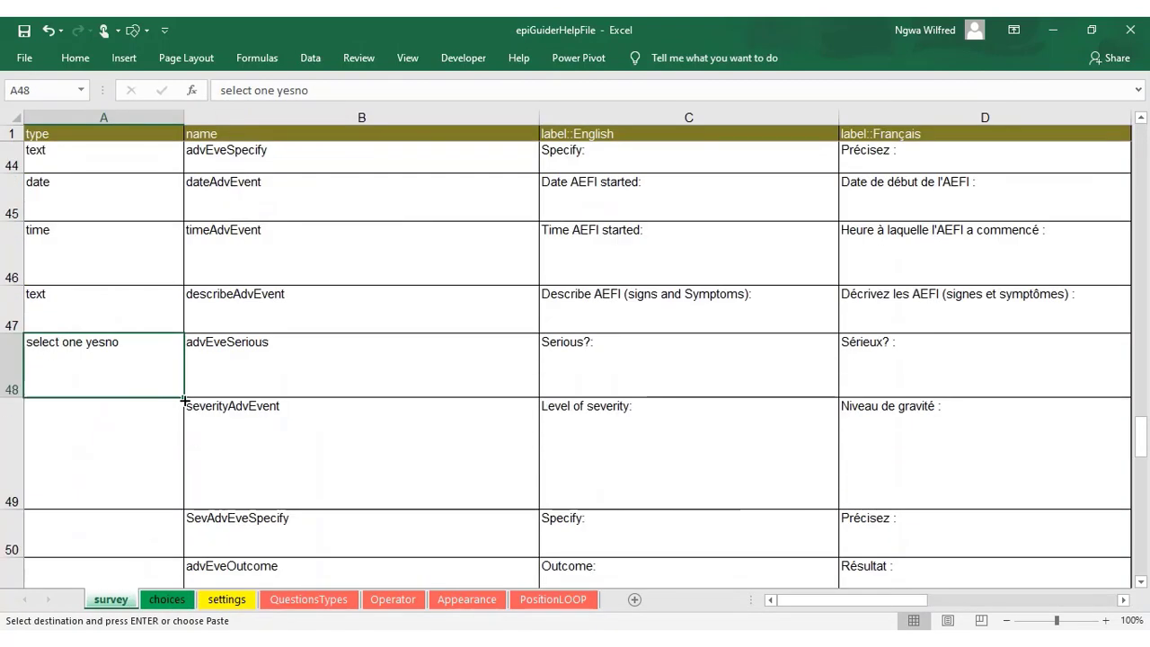
{"action": "left_click_drag", "start_coordinate": [183, 397], "coordinate": [182, 464]}
{"action": "double_click", "coordinate": [121, 406]}
{"action": "left_click_drag", "start_coordinate": [121, 406], "coordinate": [86, 410]}
{"action": "type", "text": "select one s"}
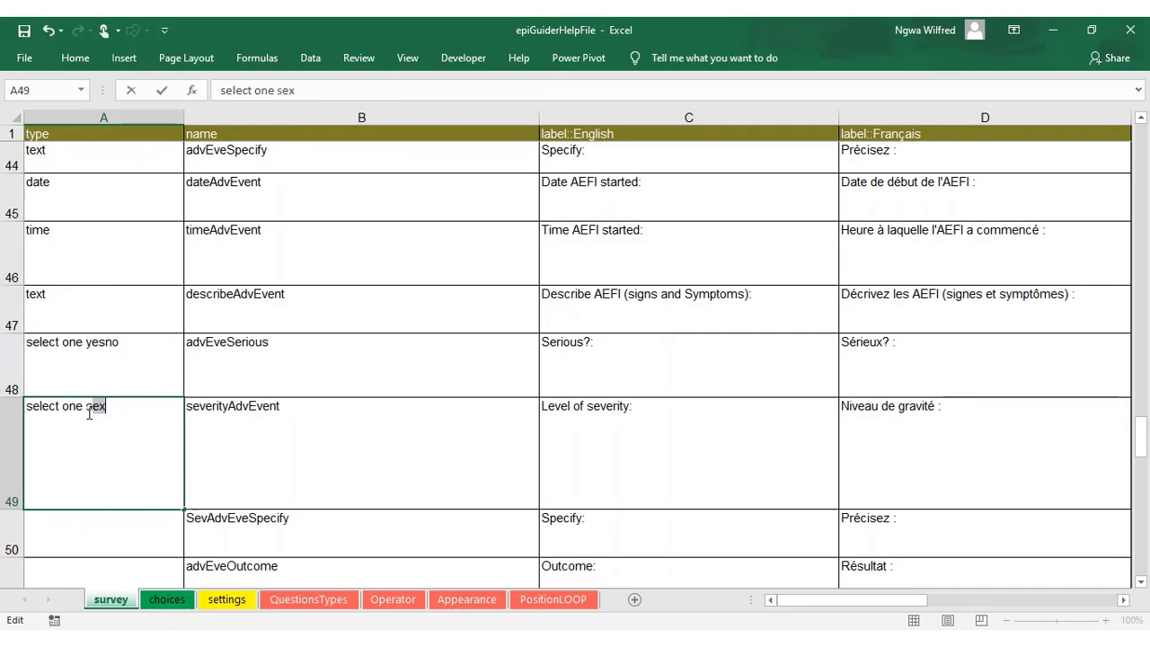
{"action": "type", "text": "everity"}
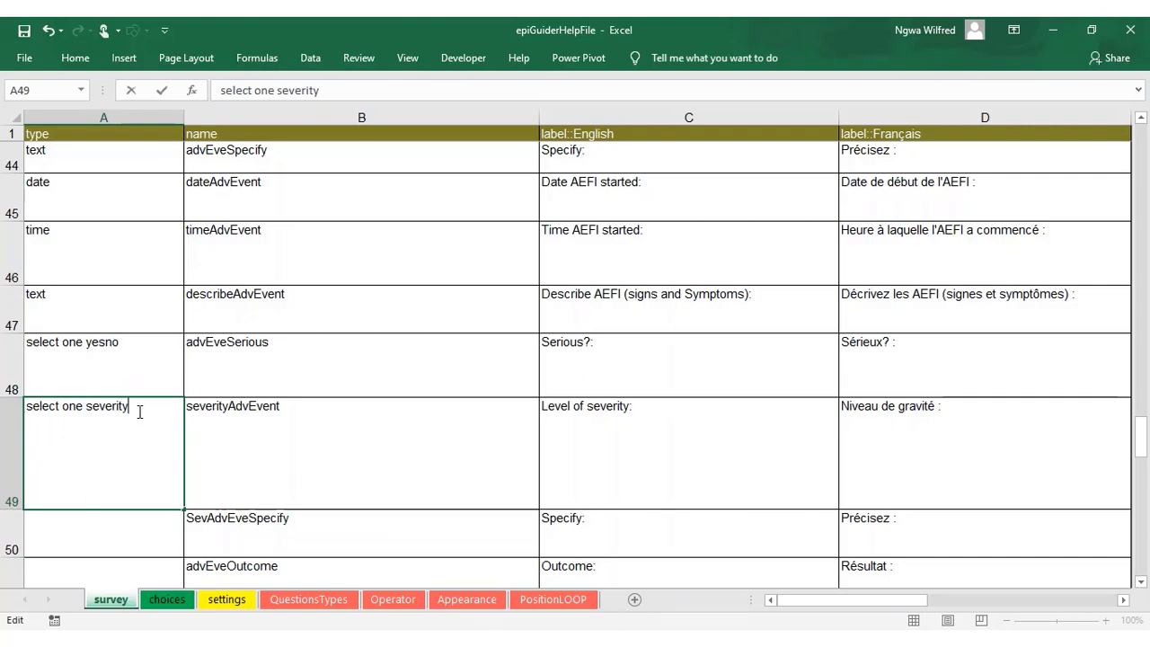
{"action": "left_click_drag", "start_coordinate": [137, 406], "coordinate": [87, 409]}
{"action": "right_click", "coordinate": [89, 409]}
{"action": "left_click", "coordinate": [130, 436]}
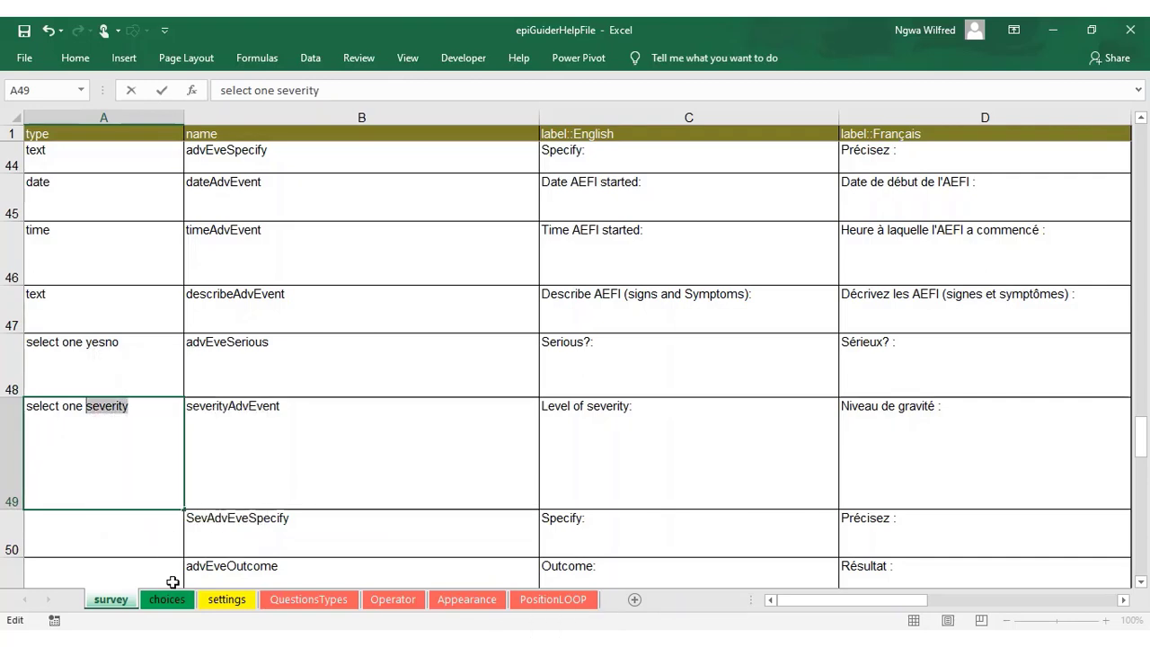
Step: Paste 'severity' into A28 and the Levelofseverity English/French labels into C28:D32
{"action": "left_click", "coordinate": [179, 608]}
{"action": "scroll", "coordinate": [87, 518], "scroll_direction": "down", "scroll_amount": 3}
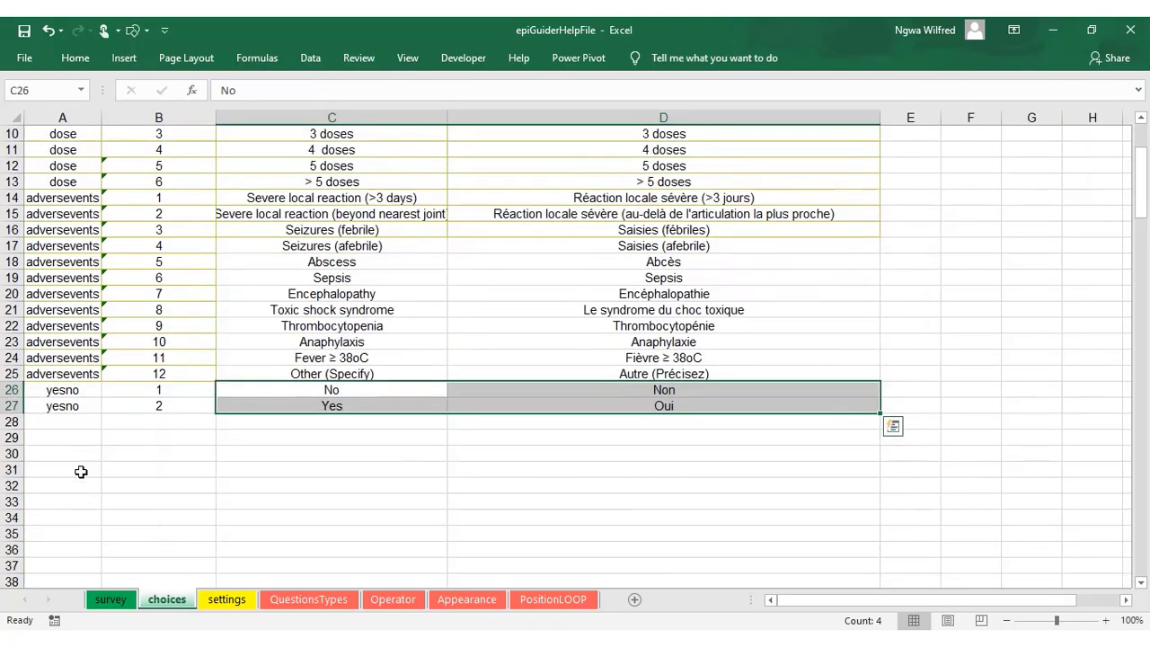
{"action": "left_click", "coordinate": [81, 422]}
{"action": "right_click", "coordinate": [81, 422]}
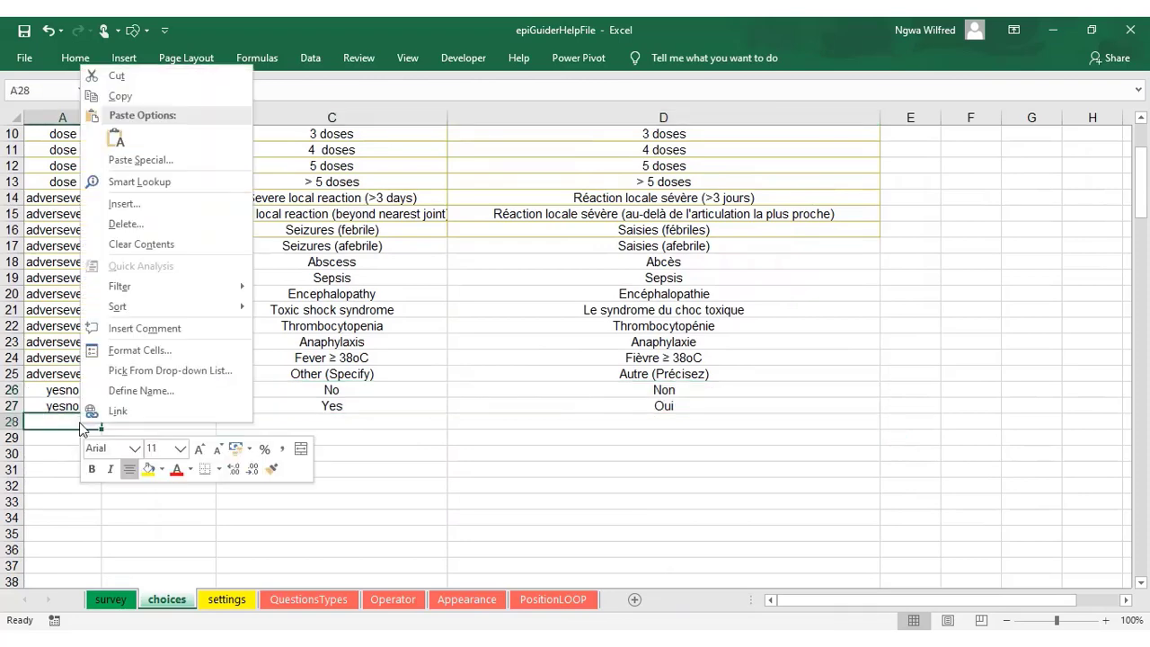
{"action": "left_click", "coordinate": [115, 137]}
{"action": "key", "text": "alt+Tab"}
{"action": "left_click_drag", "start_coordinate": [54, 354], "coordinate": [297, 421]}
{"action": "right_click", "coordinate": [182, 361]}
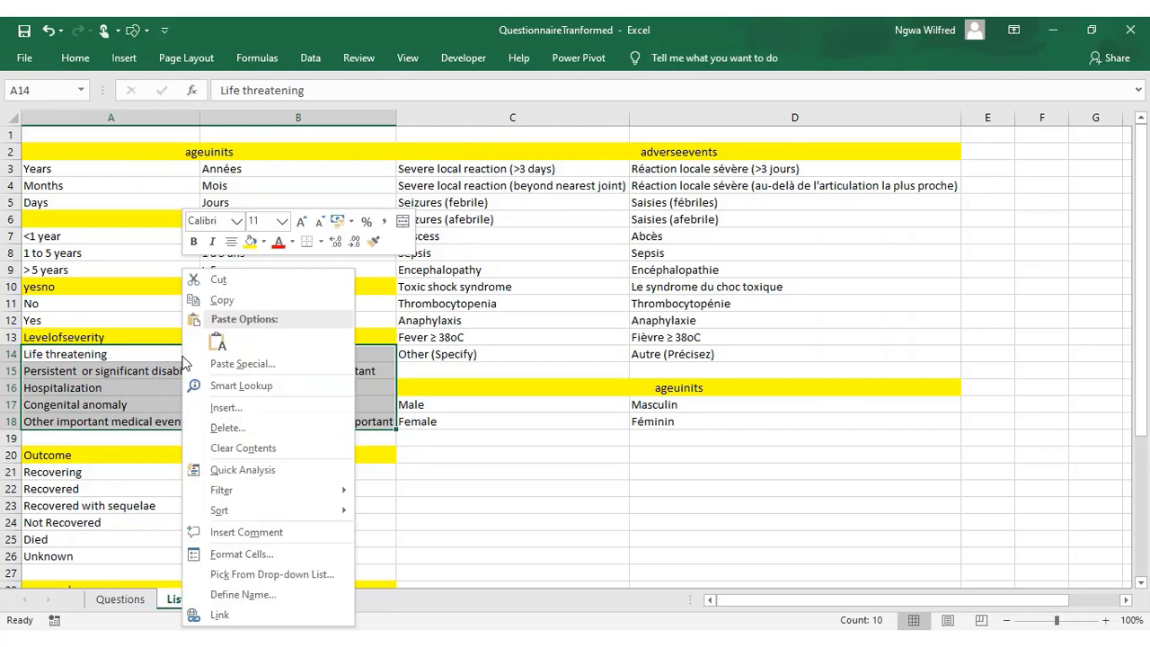
{"action": "left_click", "coordinate": [225, 299]}
{"action": "key", "text": "alt+Tab"}
{"action": "right_click", "coordinate": [306, 421]}
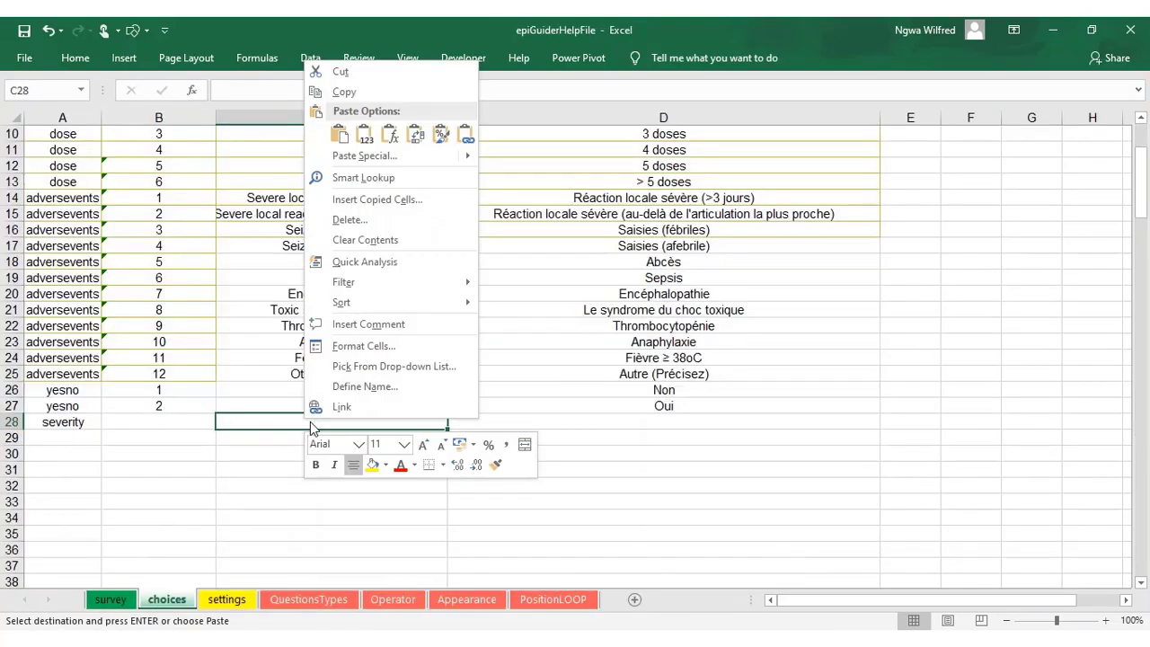
{"action": "left_click", "coordinate": [364, 139]}
Step: Code the severity choices 1 to 5 in B28:B32 and fill 'severity' down to A32
{"action": "left_click", "coordinate": [176, 419]}
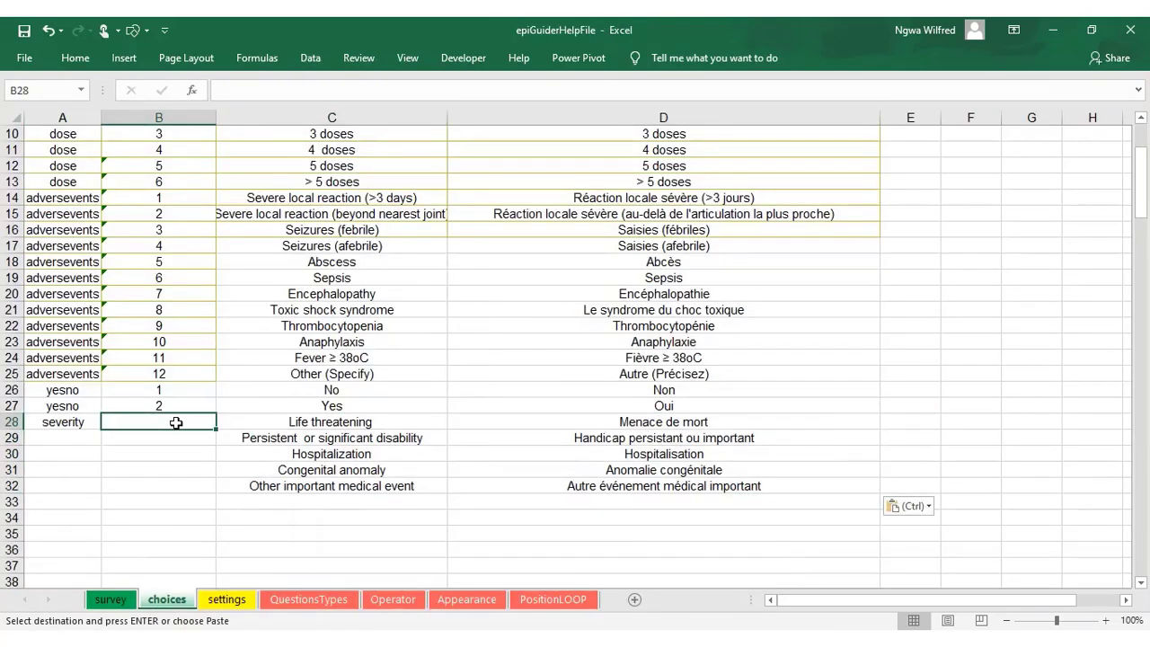
{"action": "type", "text": "1"}
{"action": "key", "text": "Return"}
{"action": "type", "text": "2"}
{"action": "key", "text": "Return"}
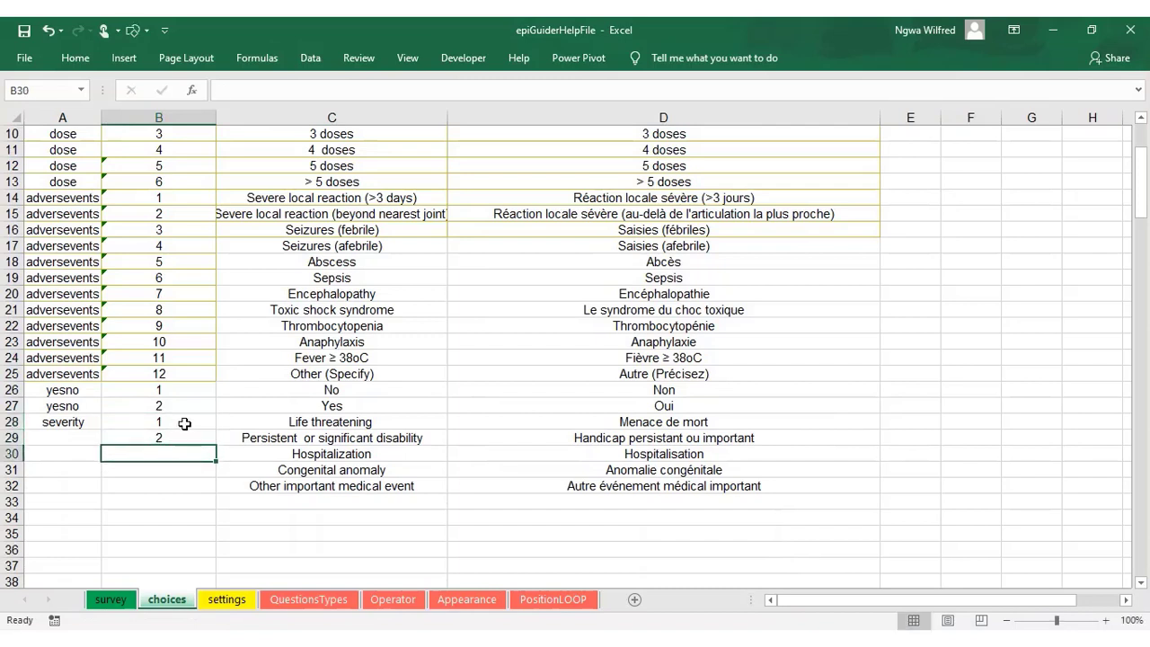
{"action": "left_click_drag", "start_coordinate": [185, 424], "coordinate": [218, 496]}
{"action": "left_click", "coordinate": [84, 422]}
{"action": "left_click_drag", "start_coordinate": [101, 431], "coordinate": [97, 496]}
Step: On the survey sheet, type 'text' in A50 and 'select one outcome' in A51, selecting 'outcome' to copy
{"action": "key", "text": "ctrl+Page_Up"}
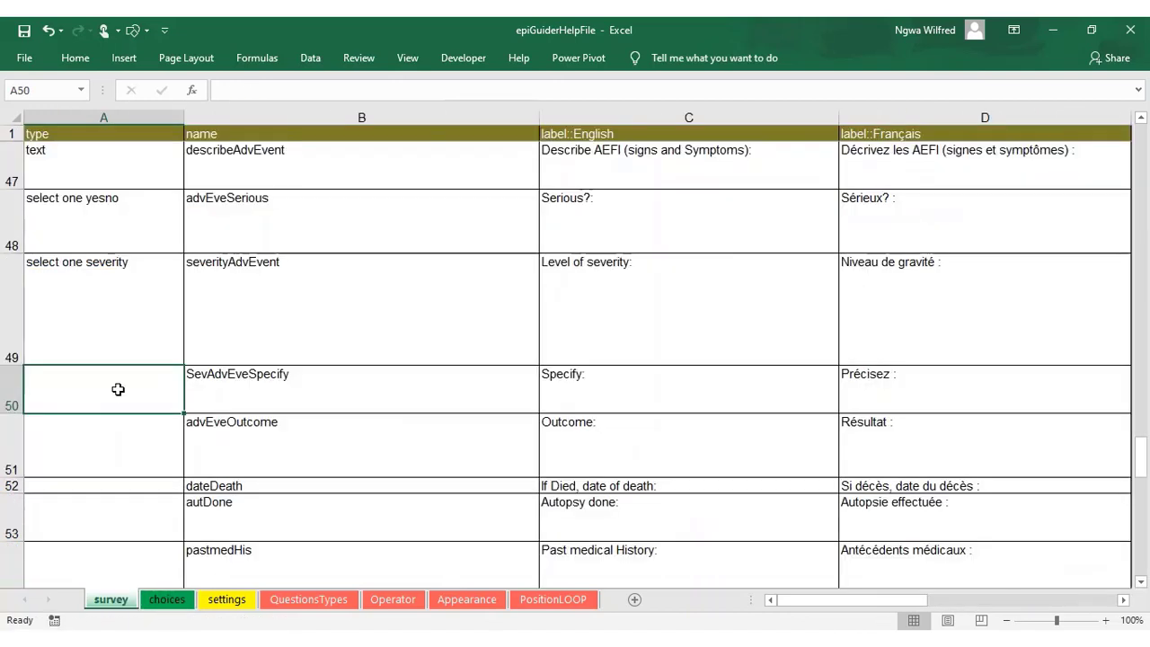
{"action": "type", "text": "text"}
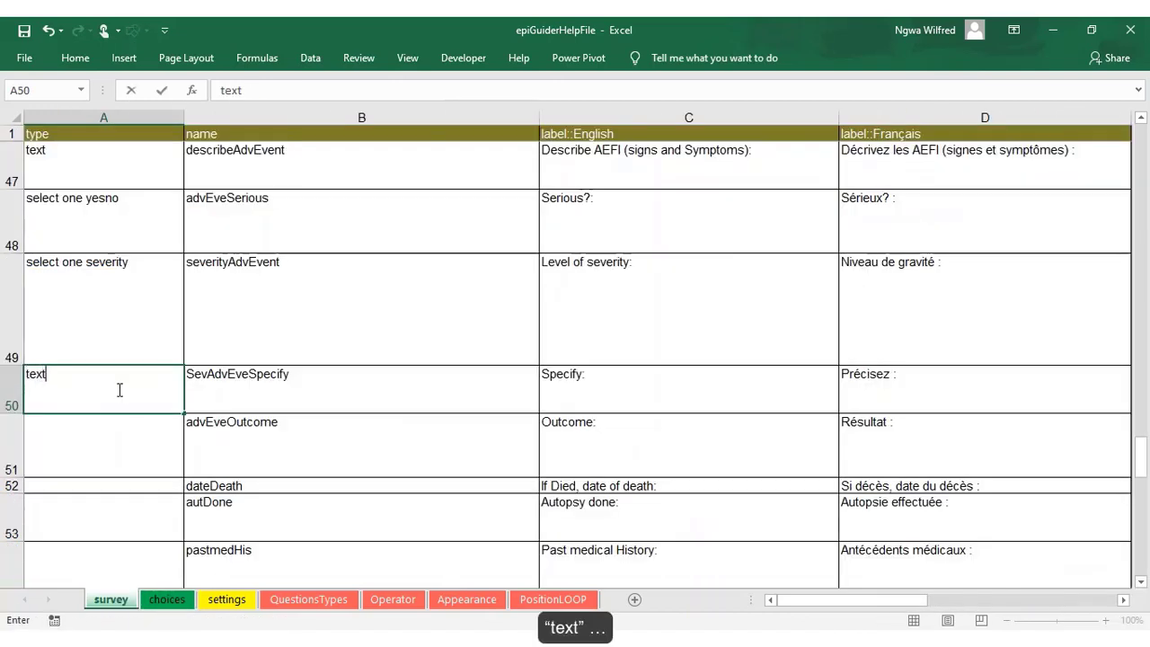
{"action": "left_click", "coordinate": [139, 442]}
{"action": "type", "text": "s"}
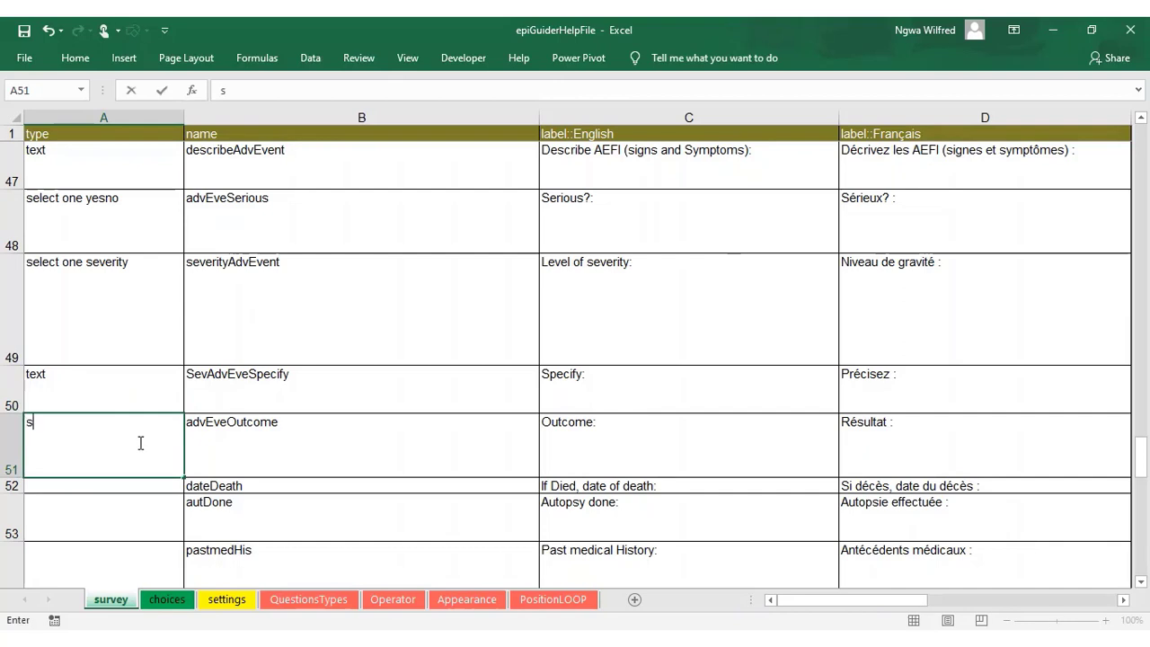
{"action": "type", "text": "elect one outcome"}
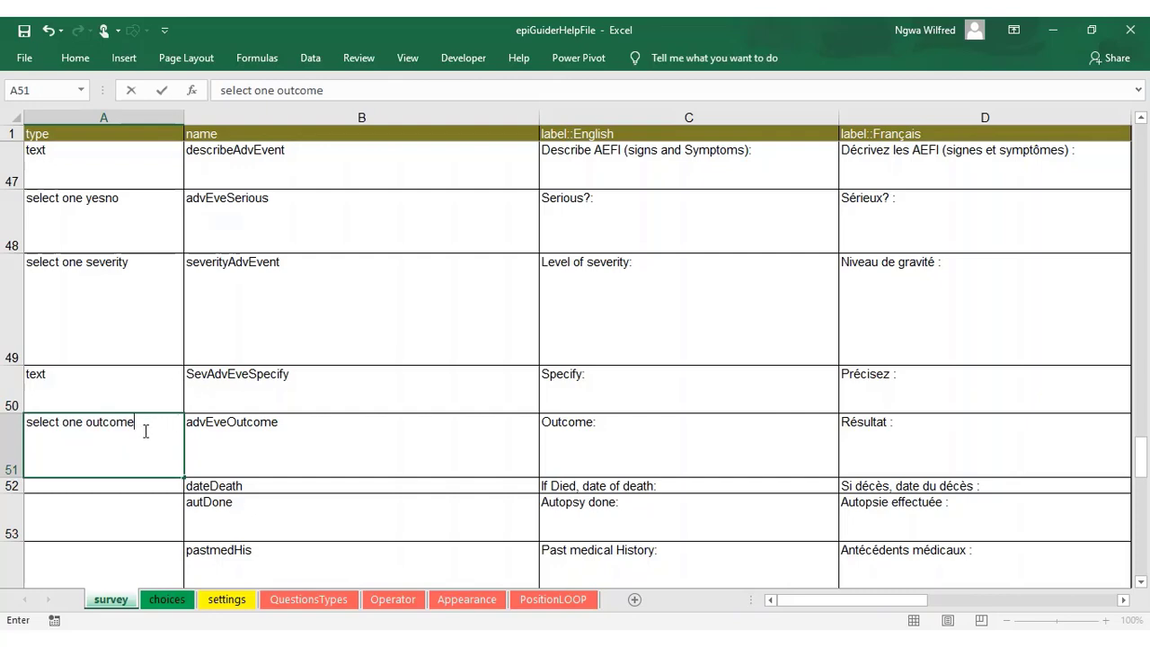
{"action": "left_click_drag", "start_coordinate": [128, 426], "coordinate": [92, 424]}
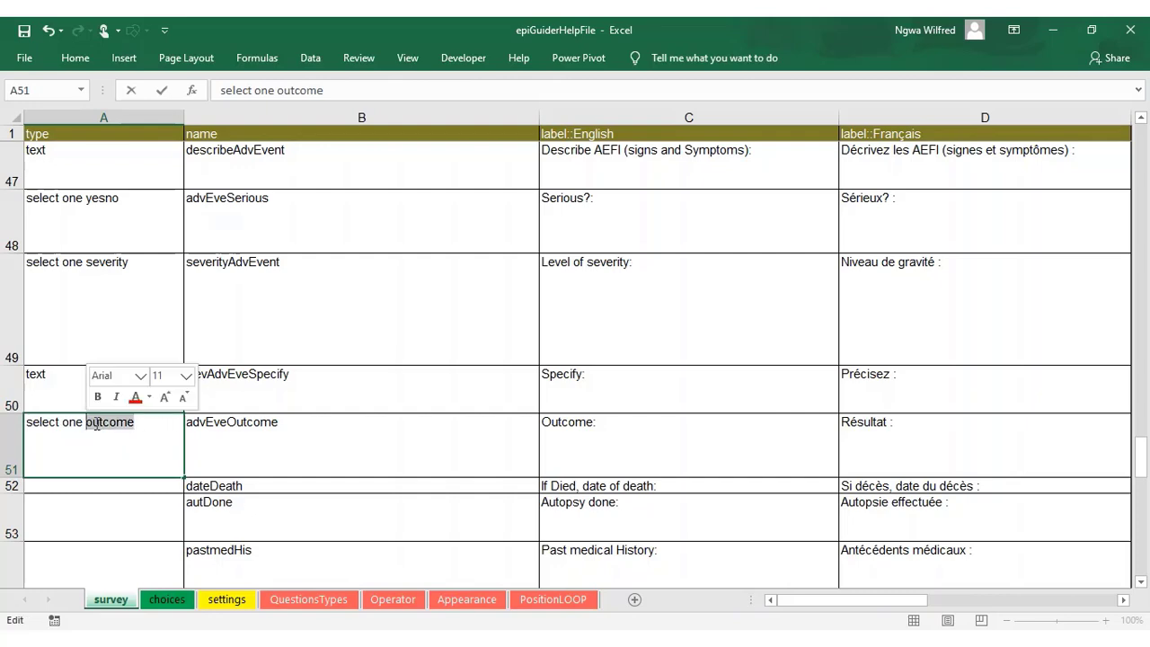
{"action": "right_click", "coordinate": [96, 420]}
Step: Paste 'outcome' into A33 and the English/French Outcome labels into C33:D38
{"action": "left_click", "coordinate": [135, 454]}
{"action": "left_click", "coordinate": [164, 599]}
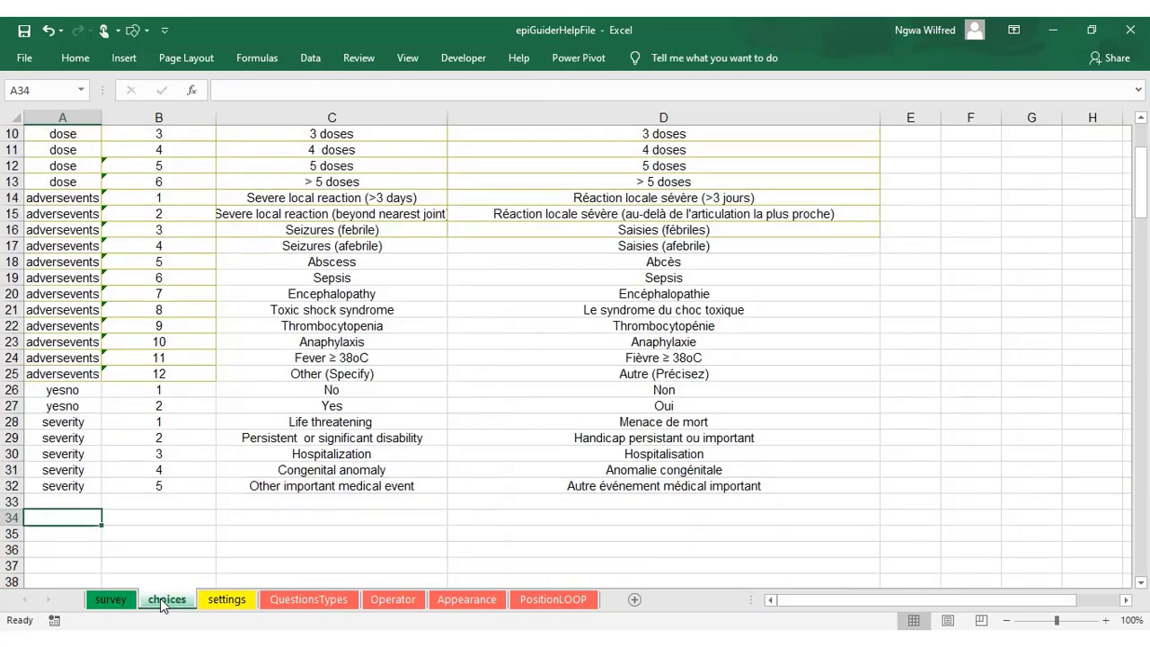
{"action": "right_click", "coordinate": [88, 506]}
{"action": "left_click", "coordinate": [119, 222]}
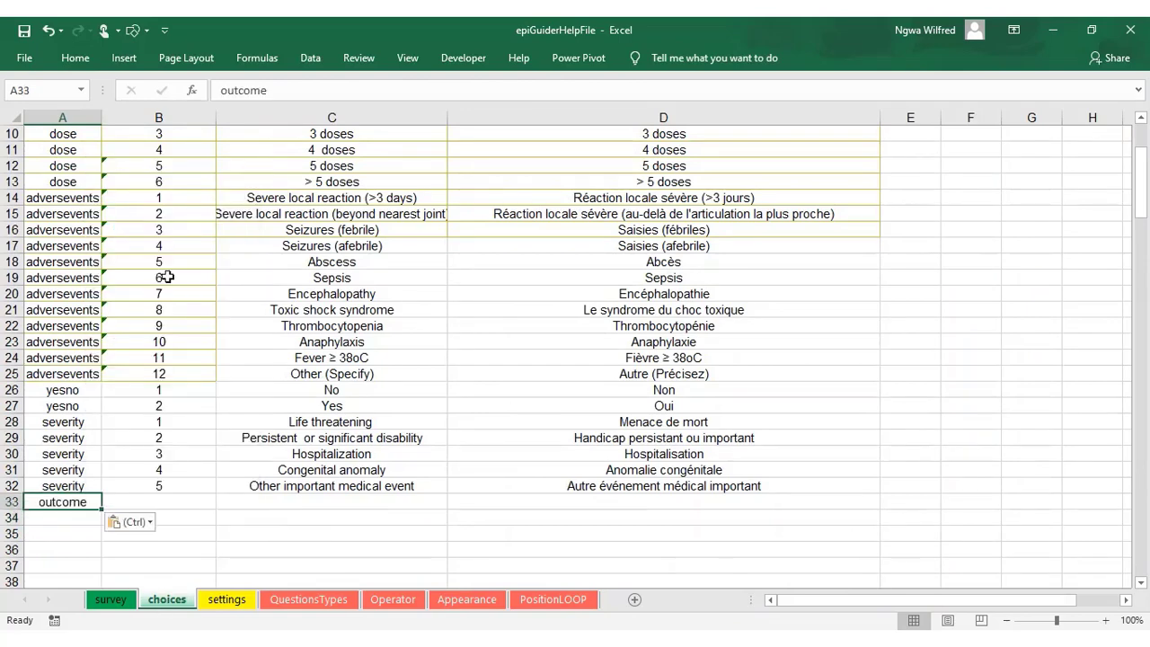
{"action": "key", "text": "alt+Tab"}
{"action": "left_click_drag", "start_coordinate": [84, 472], "coordinate": [231, 552]}
{"action": "right_click", "coordinate": [184, 474]}
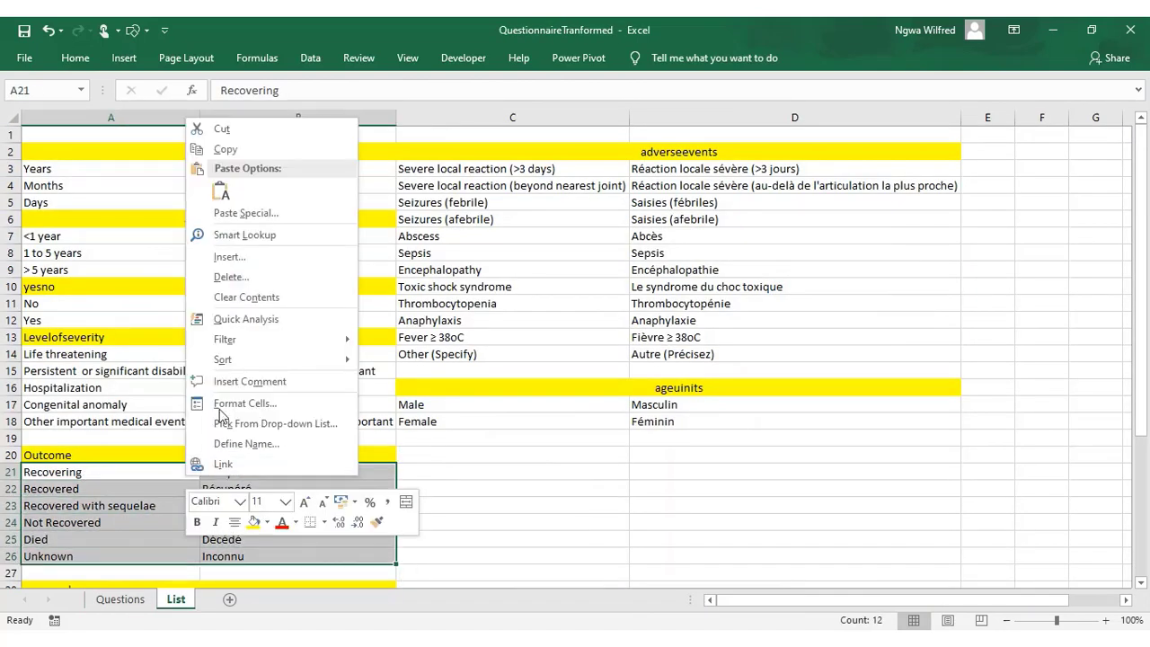
{"action": "left_click", "coordinate": [236, 155]}
{"action": "key", "text": "alt+Tab"}
{"action": "right_click", "coordinate": [282, 502]}
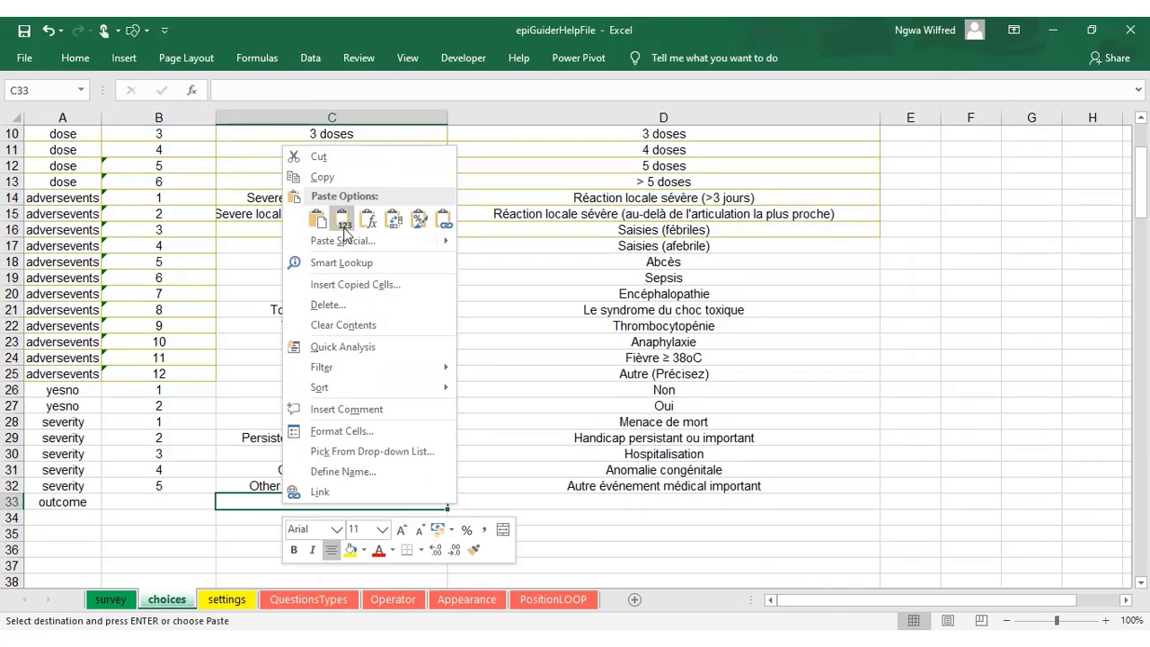
{"action": "left_click", "coordinate": [318, 142]}
Step: Code the outcome choices 1 to 6 in B33:B38 and fill 'outcome' down to A38
{"action": "left_click", "coordinate": [183, 502]}
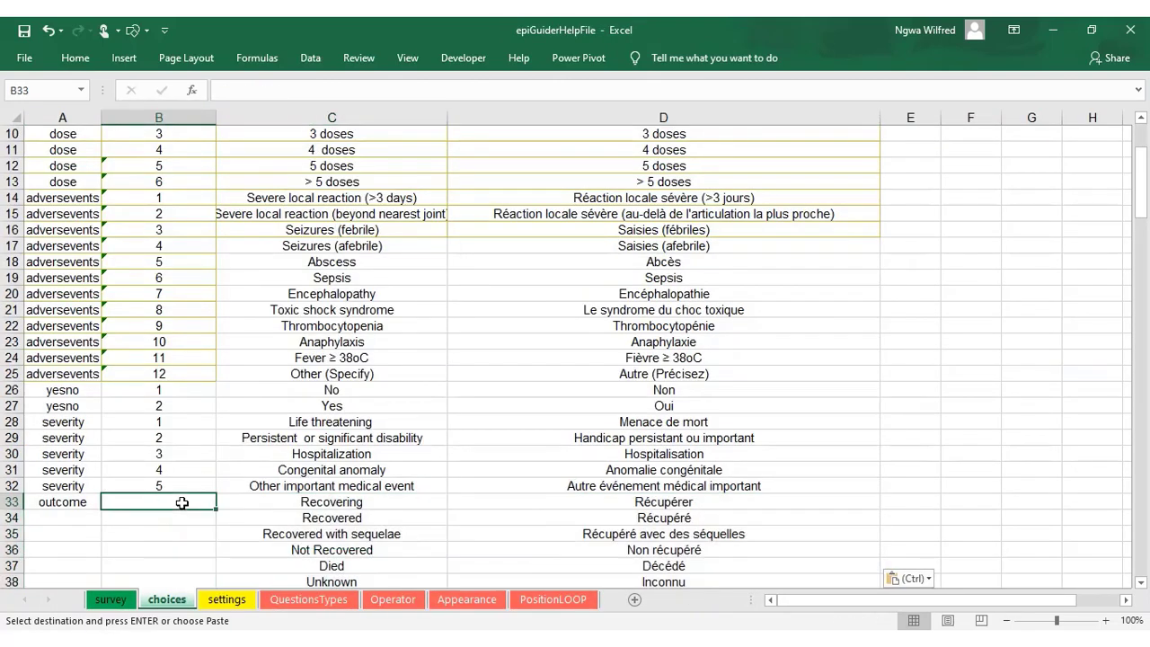
{"action": "type", "text": "1"}
{"action": "key", "text": "Return"}
{"action": "type", "text": "2"}
{"action": "key", "text": "Return"}
{"action": "left_click", "coordinate": [186, 504]}
{"action": "left_click_drag", "start_coordinate": [187, 512], "coordinate": [214, 576]}
{"action": "scroll", "coordinate": [176, 552], "scroll_direction": "down", "scroll_amount": 1}
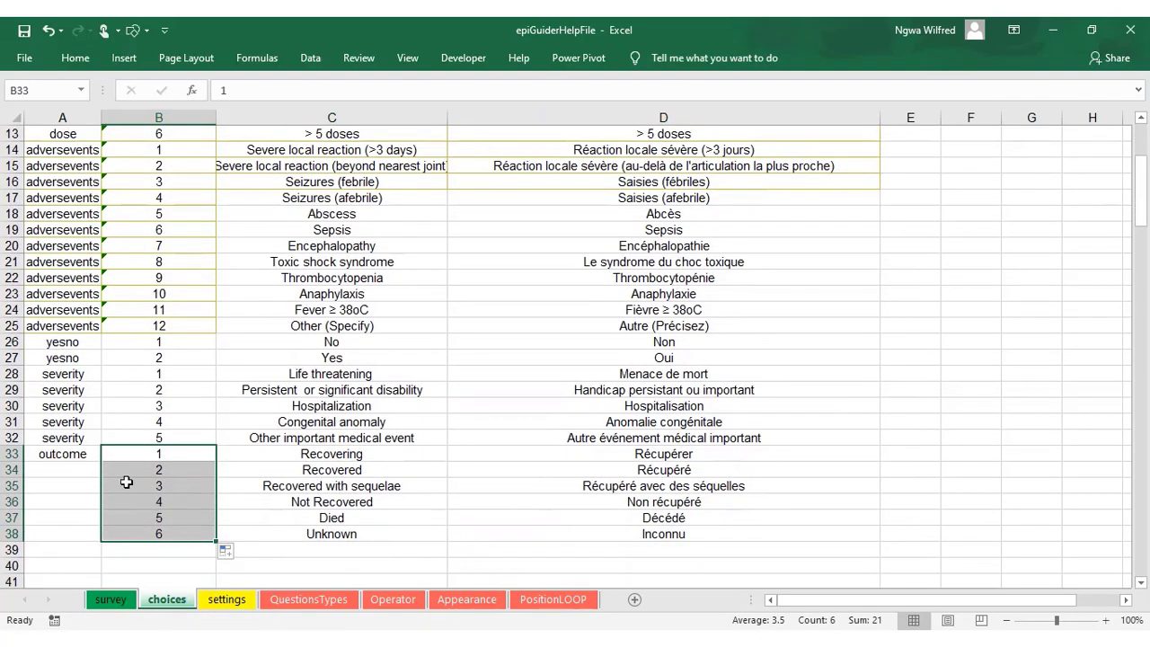
{"action": "left_click", "coordinate": [89, 458]}
{"action": "left_click_drag", "start_coordinate": [99, 464], "coordinate": [103, 541]}
Step: Enter 'date' as the death-date question's type on the survey sheet
{"action": "left_click", "coordinate": [118, 603]}
{"action": "left_click", "coordinate": [120, 486]}
{"action": "type", "text": "date"}
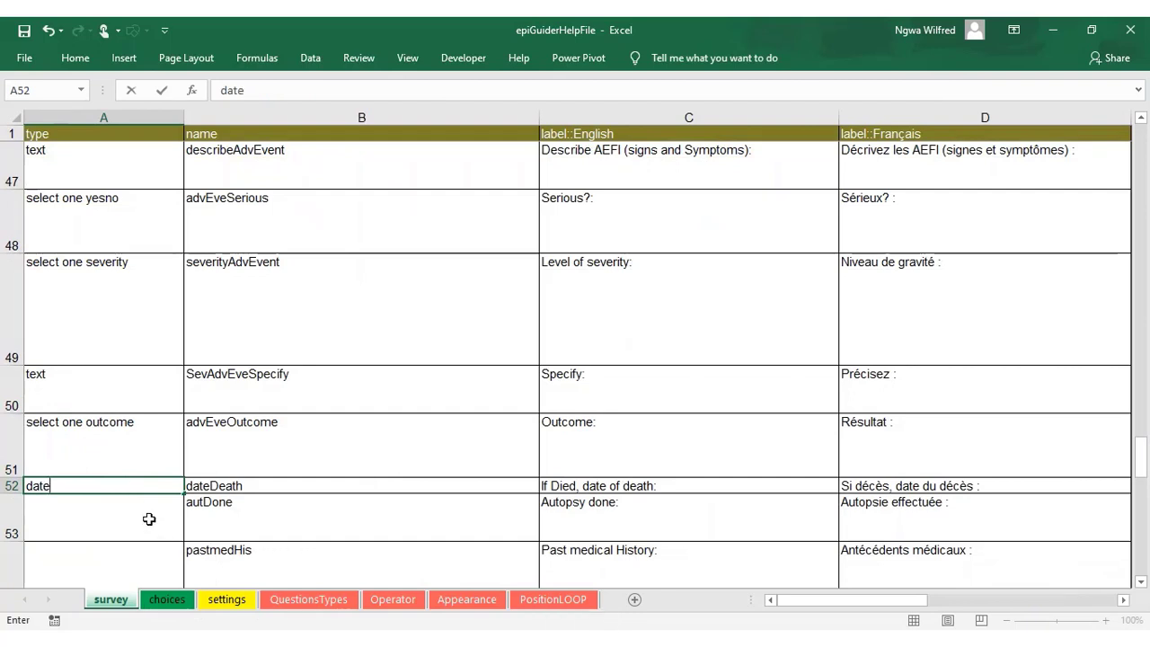
Step: Set A53's type to 'select one yesnounknown' and copy the list name yesnounknown
{"action": "left_click", "coordinate": [150, 518]}
{"action": "type", "text": "sele"}
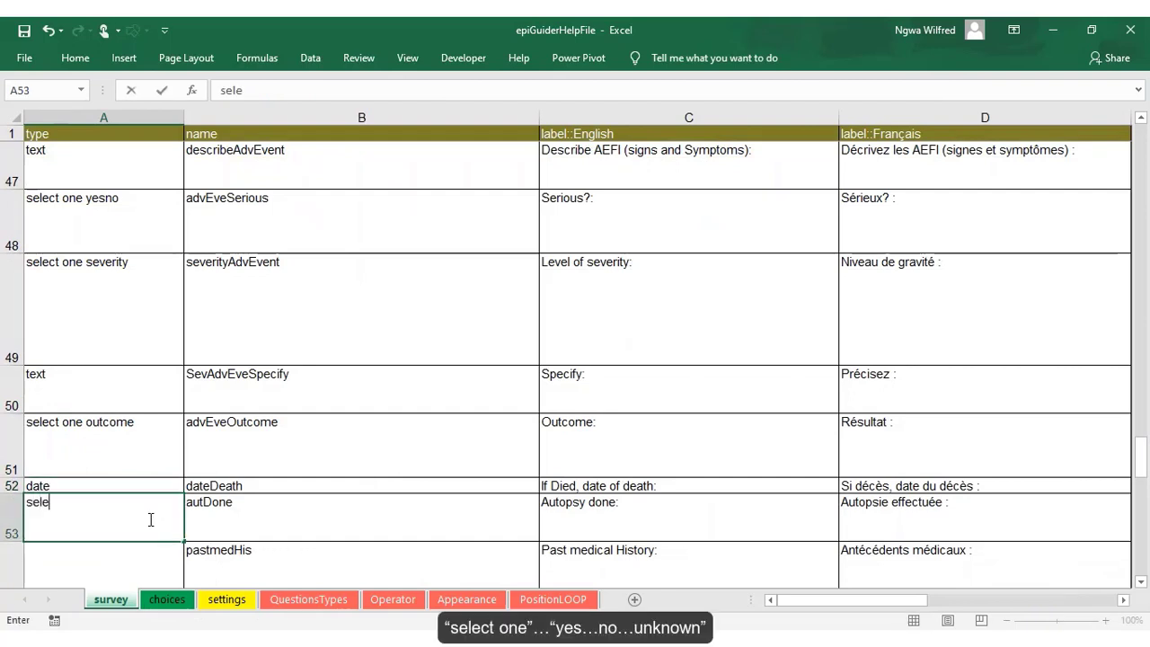
{"action": "type", "text": "ct one yesnounkn"}
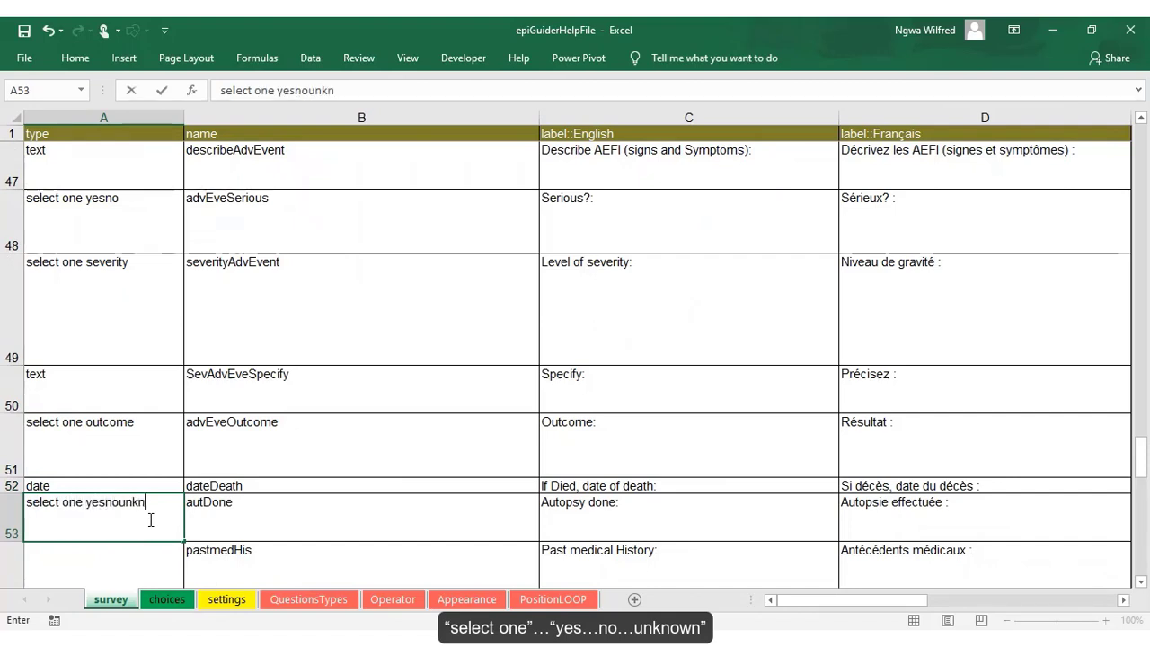
{"action": "type", "text": "own"}
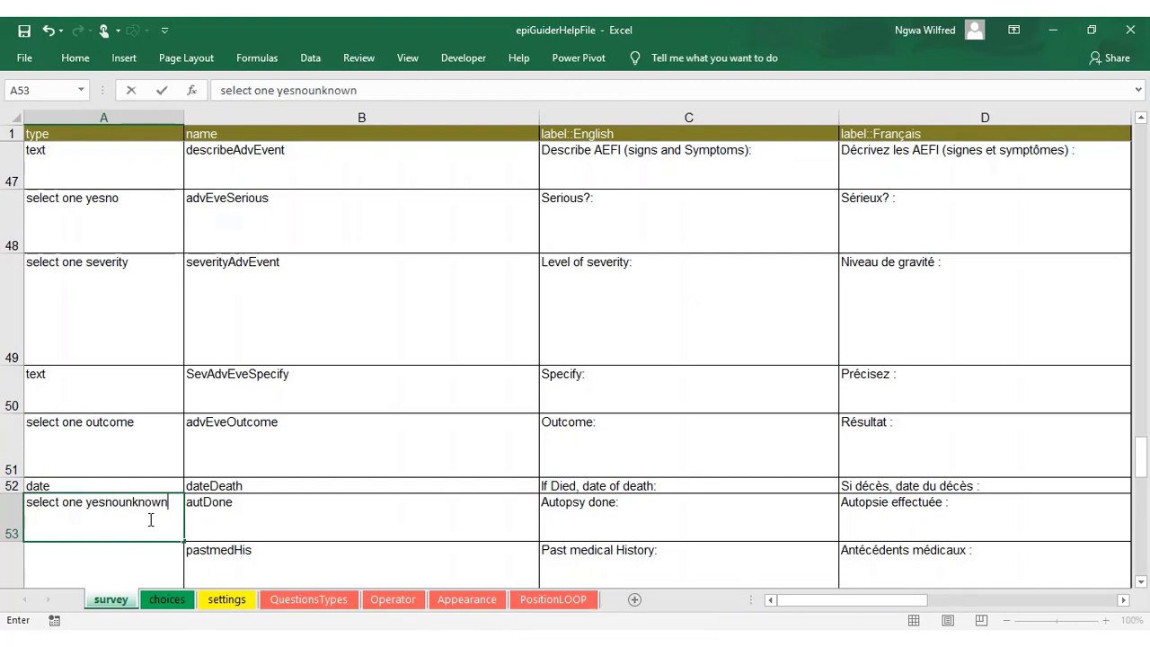
{"action": "left_click_drag", "start_coordinate": [174, 504], "coordinate": [95, 507]}
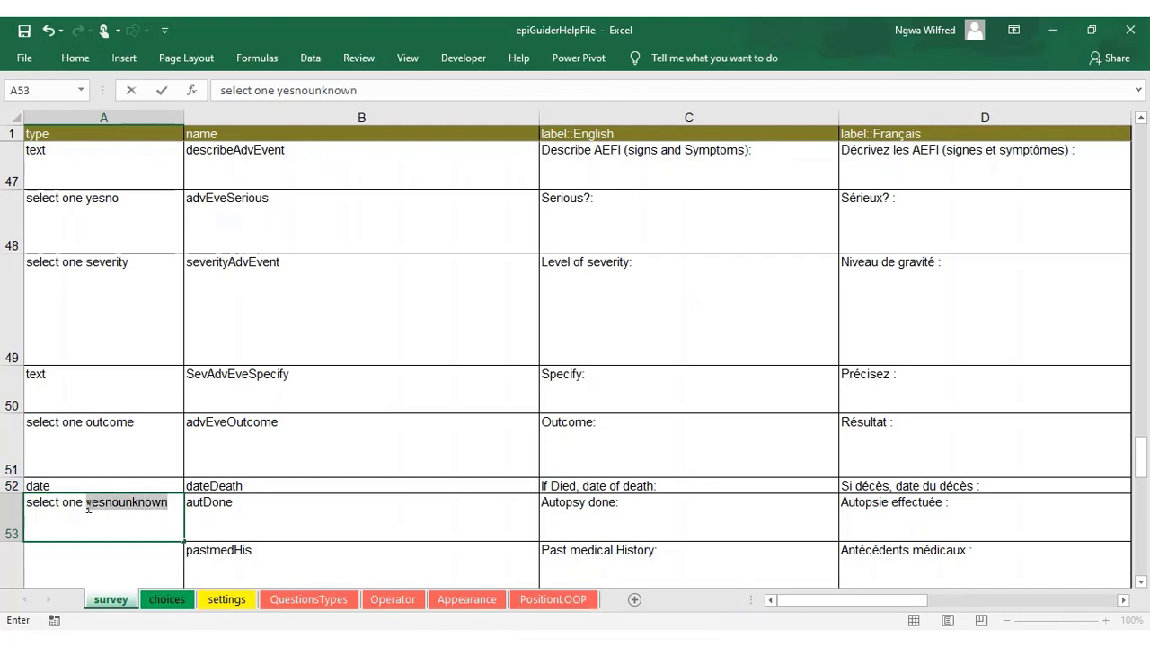
{"action": "right_click", "coordinate": [102, 503]}
{"action": "key", "text": "Escape"}
{"action": "left_click_drag", "start_coordinate": [87, 503], "coordinate": [171, 505]}
{"action": "right_click", "coordinate": [160, 508]}
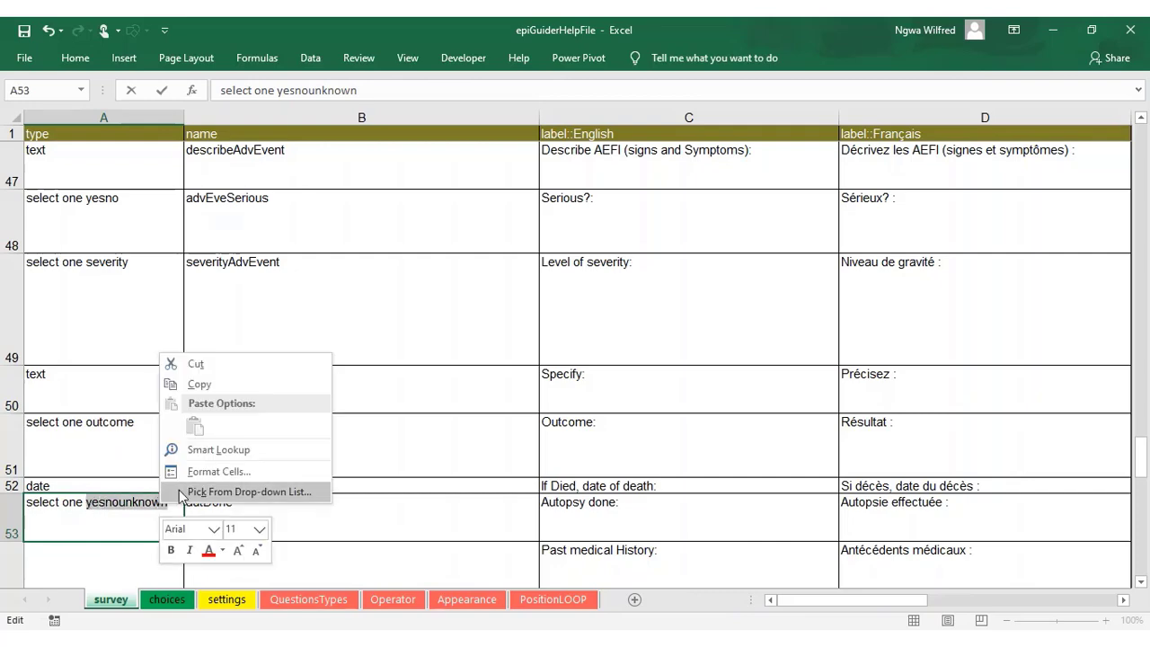
{"action": "left_click", "coordinate": [205, 393]}
Step: Paste 'yesnounknown' into A39 and the No/Yes/Unknown English/French labels into C39:D41
{"action": "left_click", "coordinate": [167, 599]}
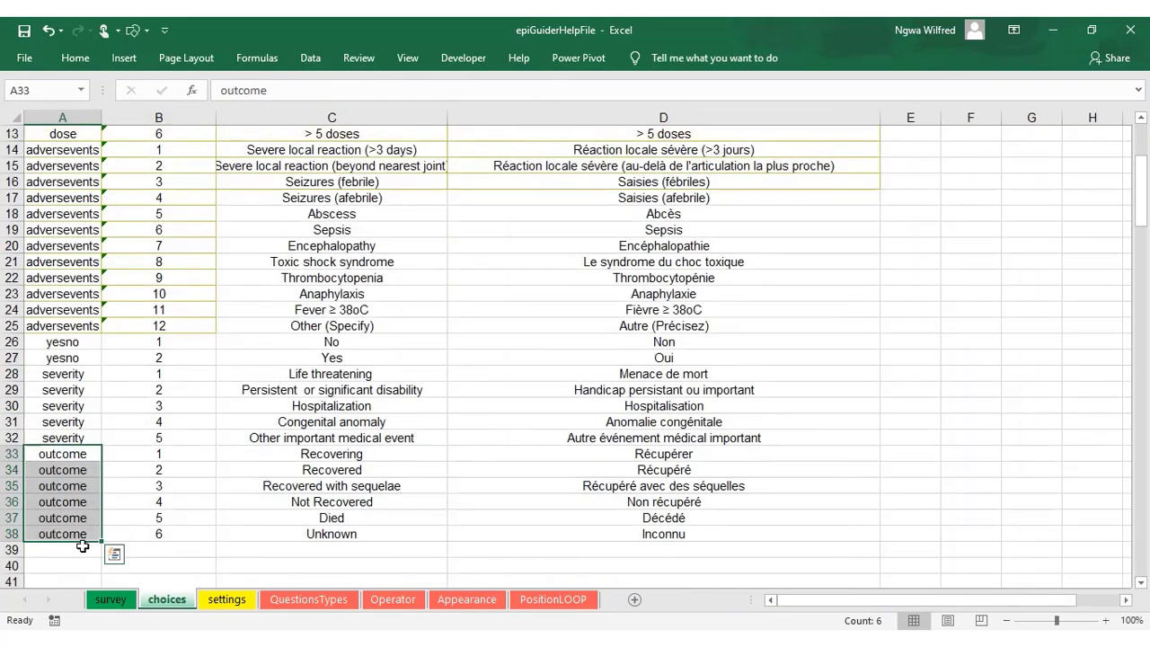
{"action": "left_click", "coordinate": [82, 547]}
{"action": "right_click", "coordinate": [81, 547]}
{"action": "left_click", "coordinate": [111, 267]}
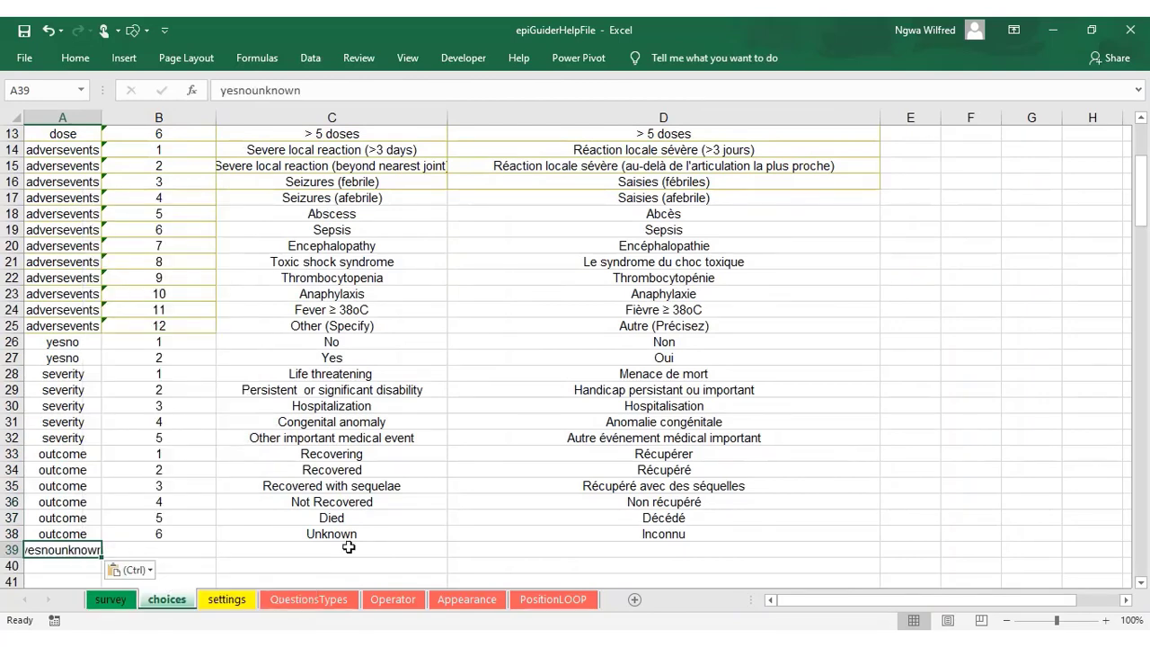
{"action": "key", "text": "alt+Tab"}
{"action": "left_click_drag", "start_coordinate": [90, 458], "coordinate": [221, 485]}
{"action": "right_click", "coordinate": [190, 454]}
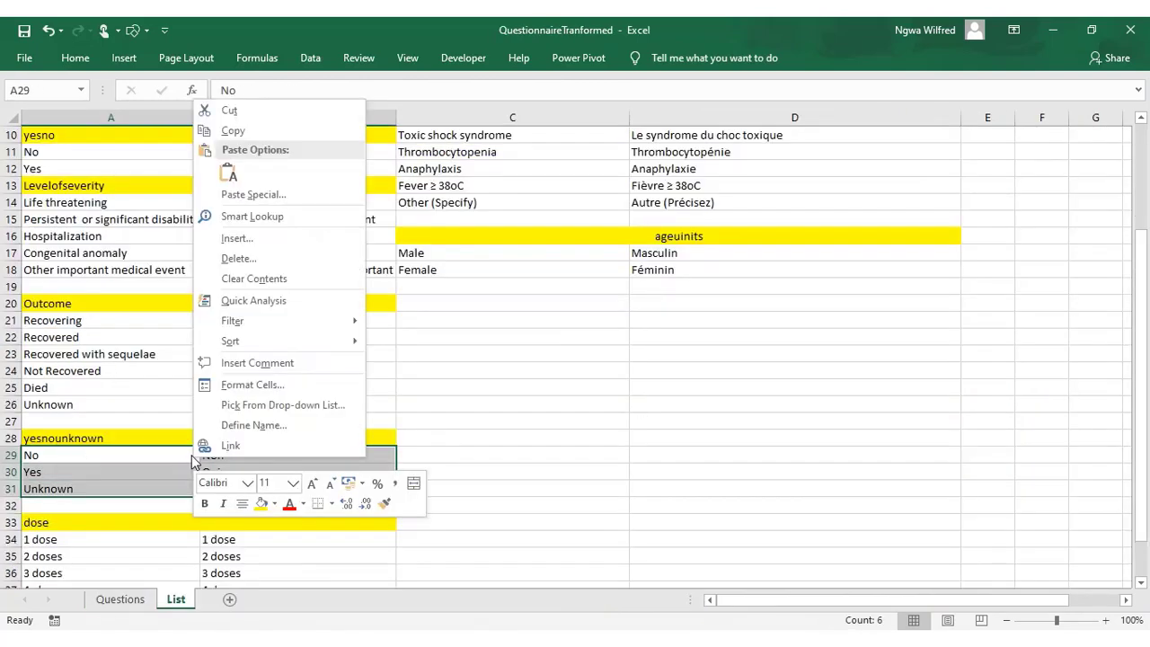
{"action": "left_click", "coordinate": [241, 131]}
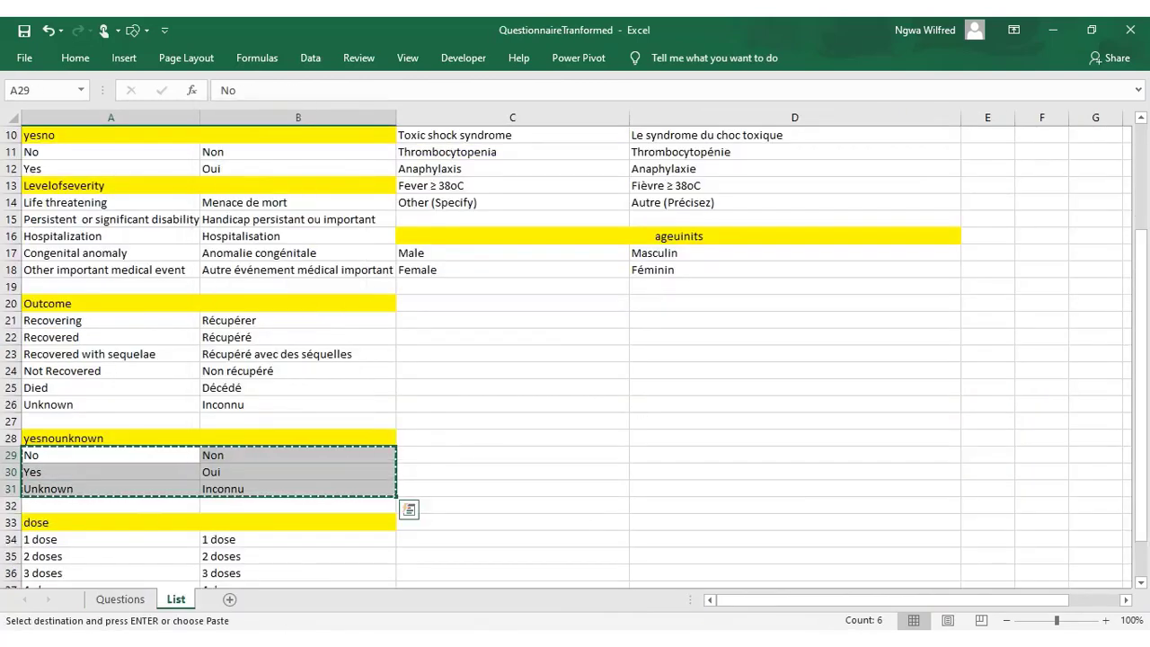
{"action": "key", "text": "alt+Tab"}
{"action": "right_click", "coordinate": [365, 452]}
{"action": "left_click", "coordinate": [405, 177]}
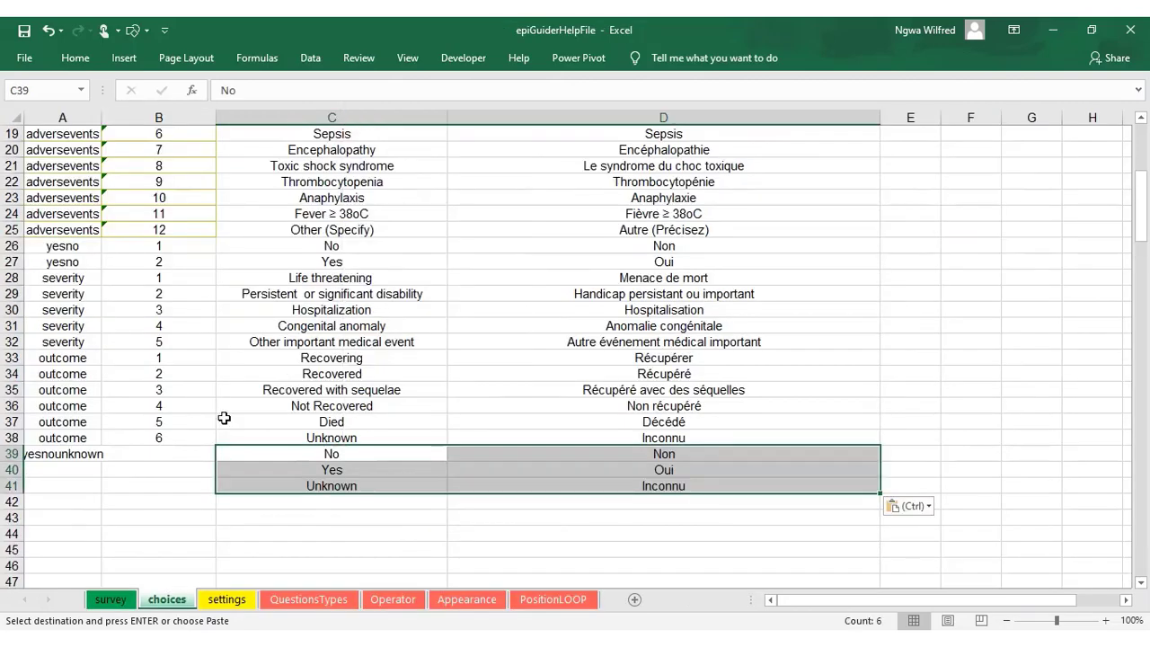
Step: Fill 'yesnounknown' down to A41, code the choices 1–3, then type 'text' for past medical history
{"action": "left_click", "coordinate": [98, 453]}
{"action": "left_click_drag", "start_coordinate": [101, 461], "coordinate": [102, 501]}
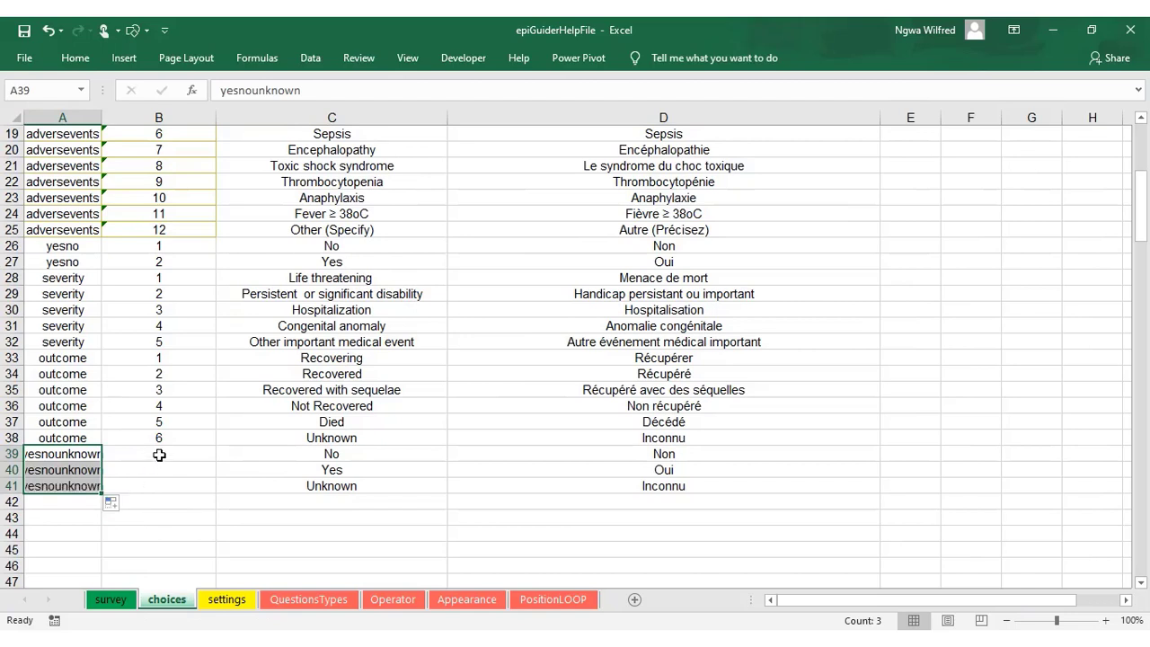
{"action": "left_click", "coordinate": [161, 454]}
{"action": "type", "text": "1"}
{"action": "left_click", "coordinate": [160, 471]}
{"action": "type", "text": "2"}
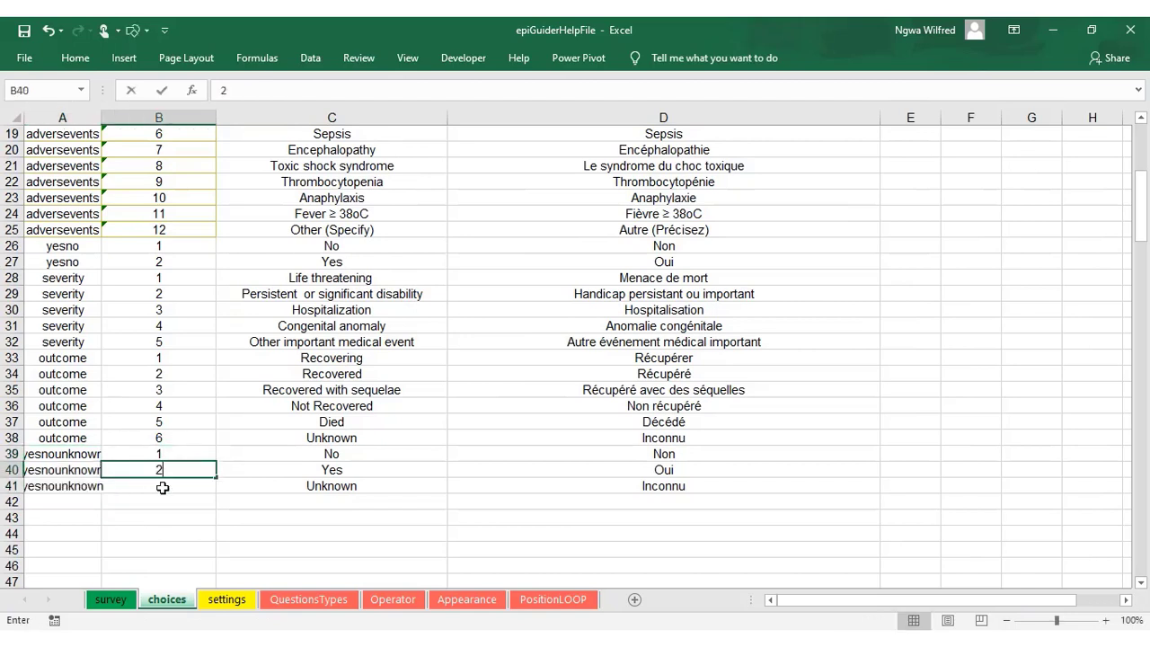
{"action": "left_click", "coordinate": [159, 485]}
{"action": "type", "text": "3"}
{"action": "key", "text": "ctrl+Page_Up"}
{"action": "type", "text": "text"}
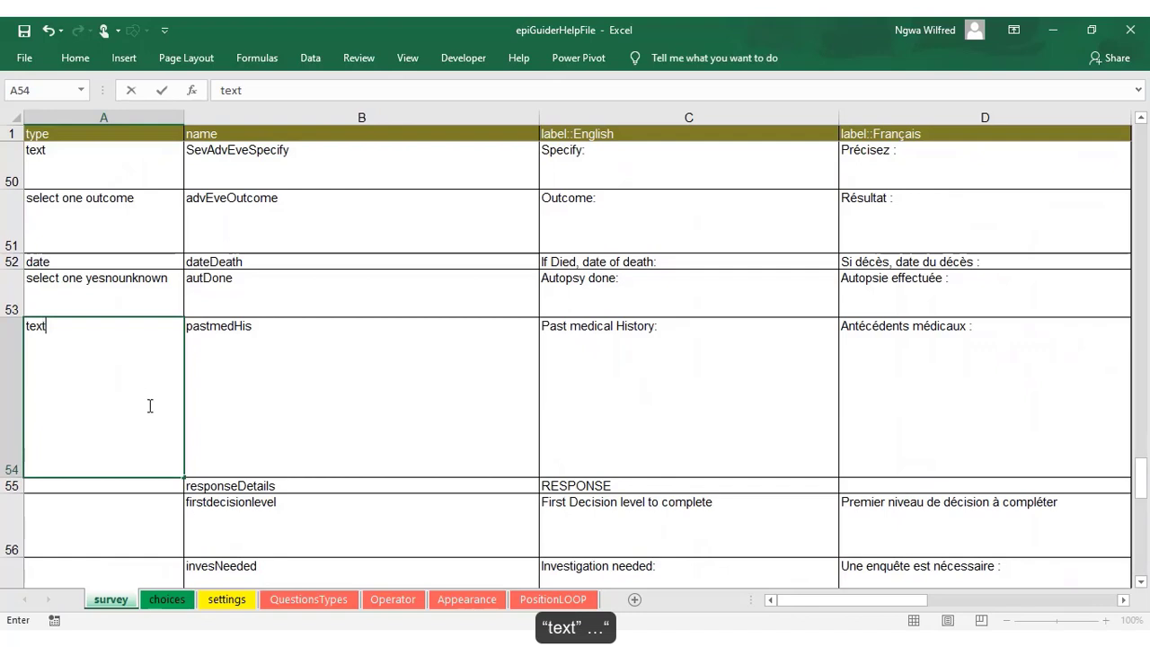
Step: Confirm past medical history's type, then insert a new row 55 reading 'end group' before responseDetails
{"action": "left_click", "coordinate": [146, 489]}
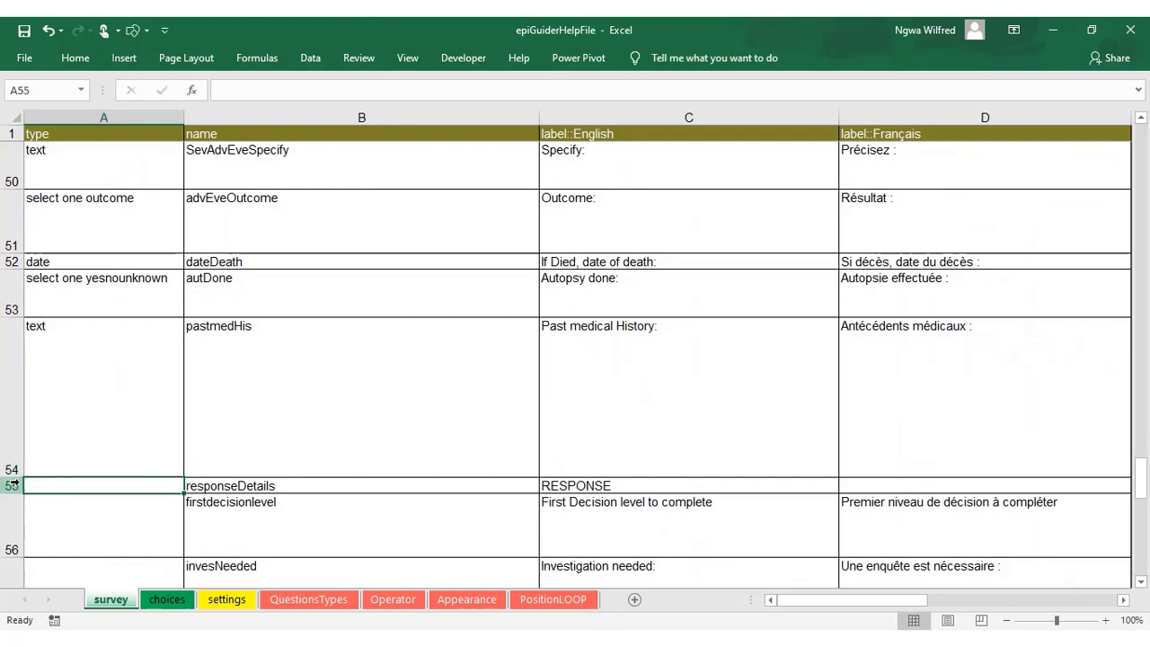
{"action": "right_click", "coordinate": [11, 485]}
{"action": "left_click", "coordinate": [76, 351]}
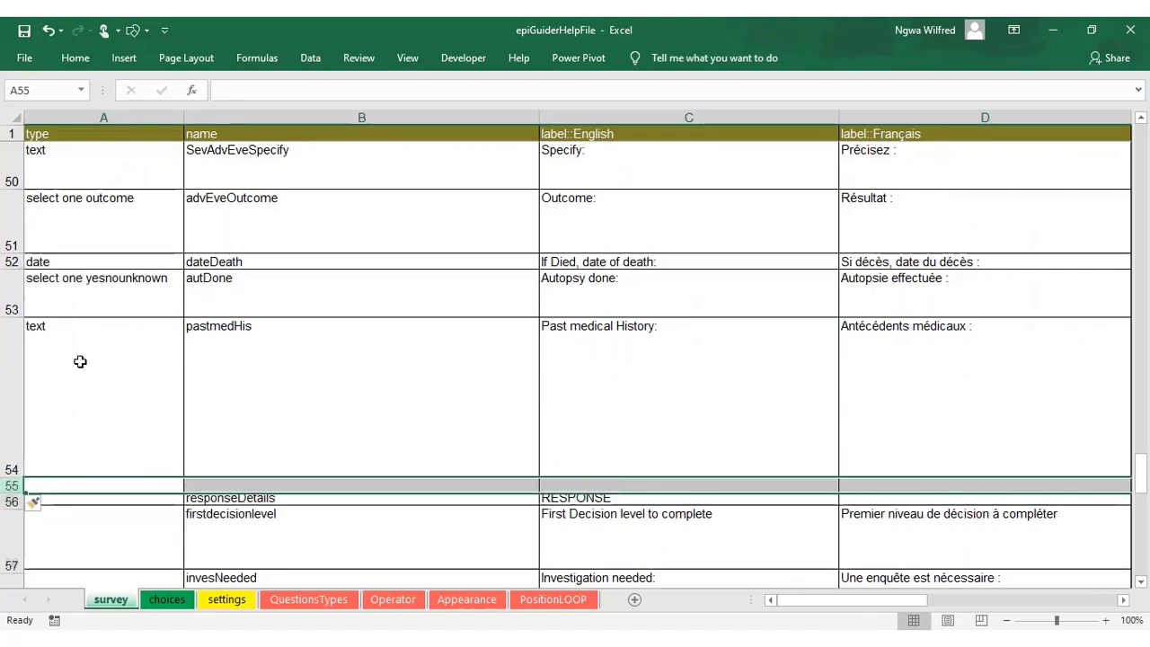
{"action": "left_click", "coordinate": [81, 485]}
{"action": "type", "text": "end group"}
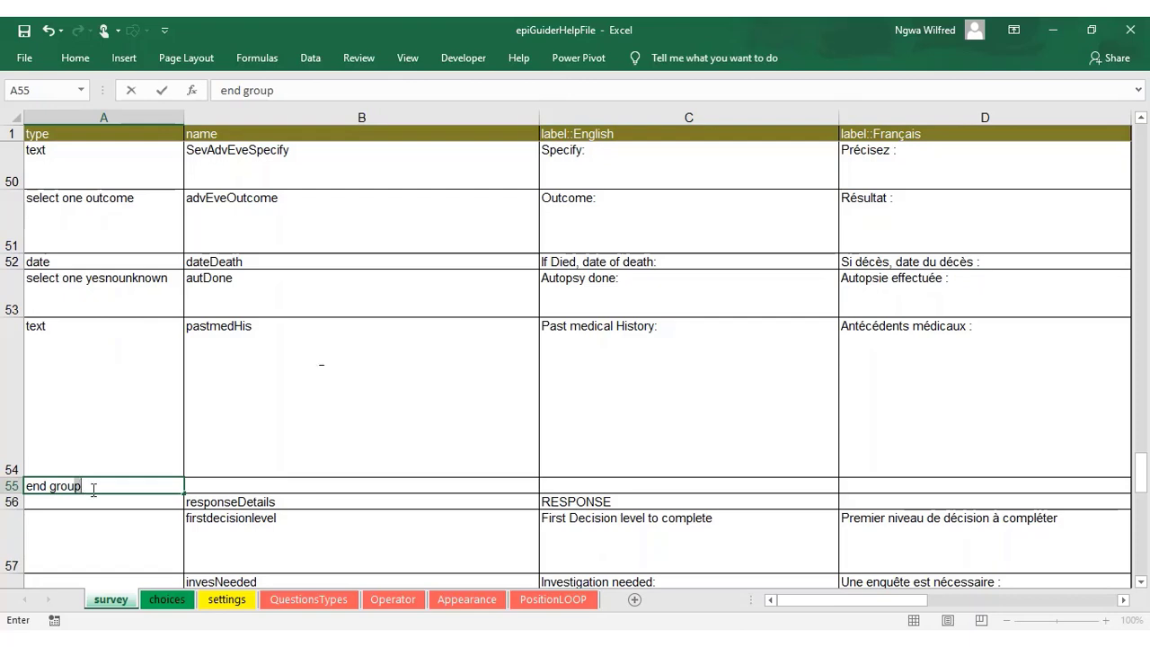
{"action": "key", "text": "Return"}
{"action": "scroll", "coordinate": [93, 490], "scroll_direction": "down", "scroll_amount": 1}
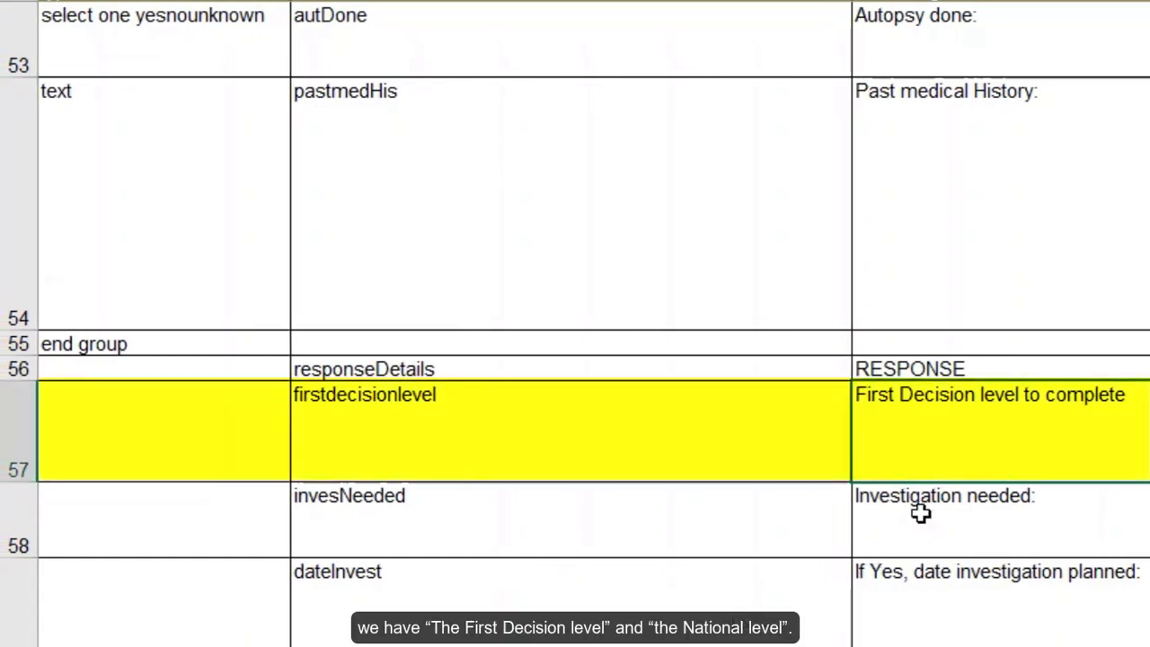
{"action": "scroll", "coordinate": [924, 508], "scroll_direction": "down", "scroll_amount": 1}
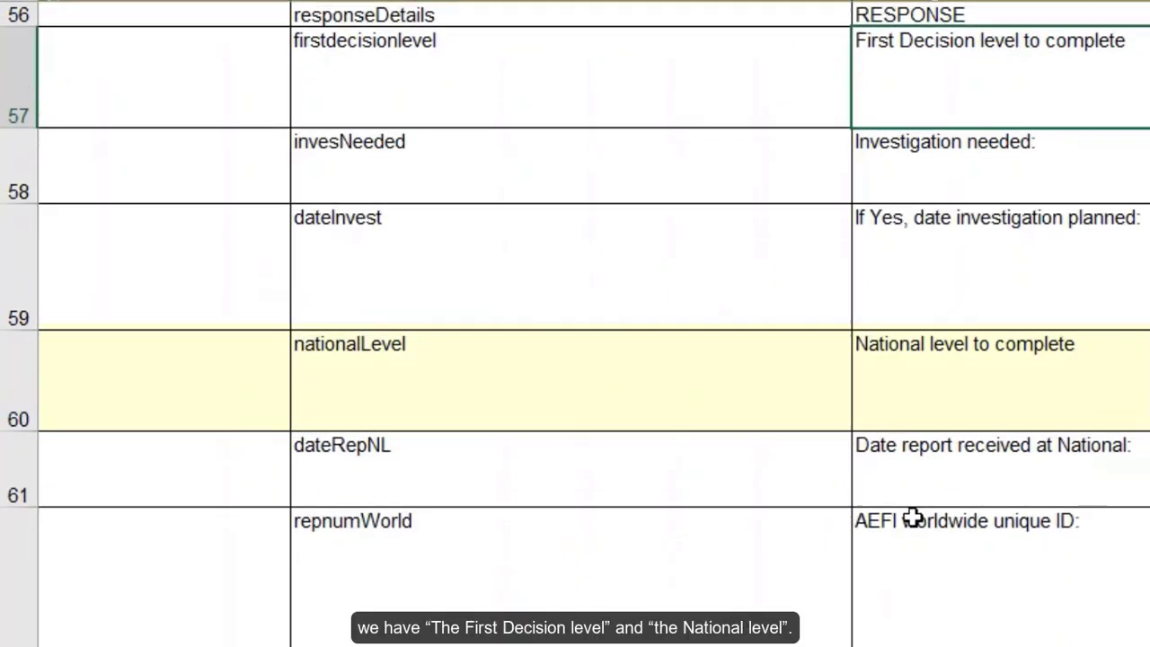
{"action": "left_click", "coordinate": [927, 373]}
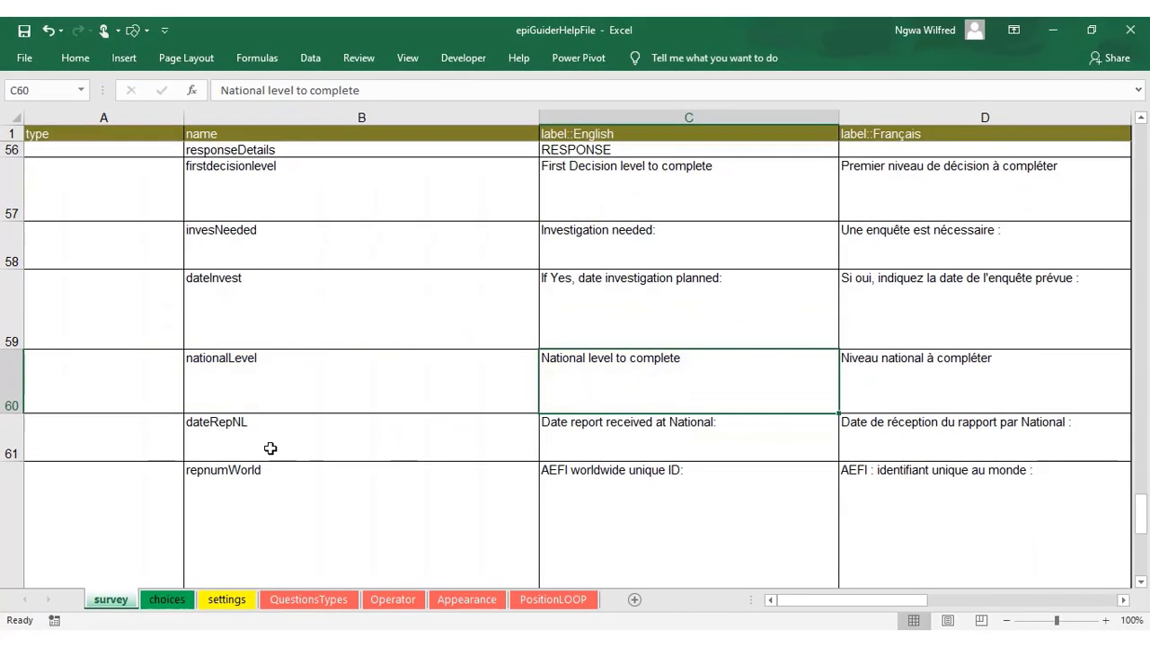
{"action": "scroll", "coordinate": [270, 449], "scroll_direction": "up", "scroll_amount": 1}
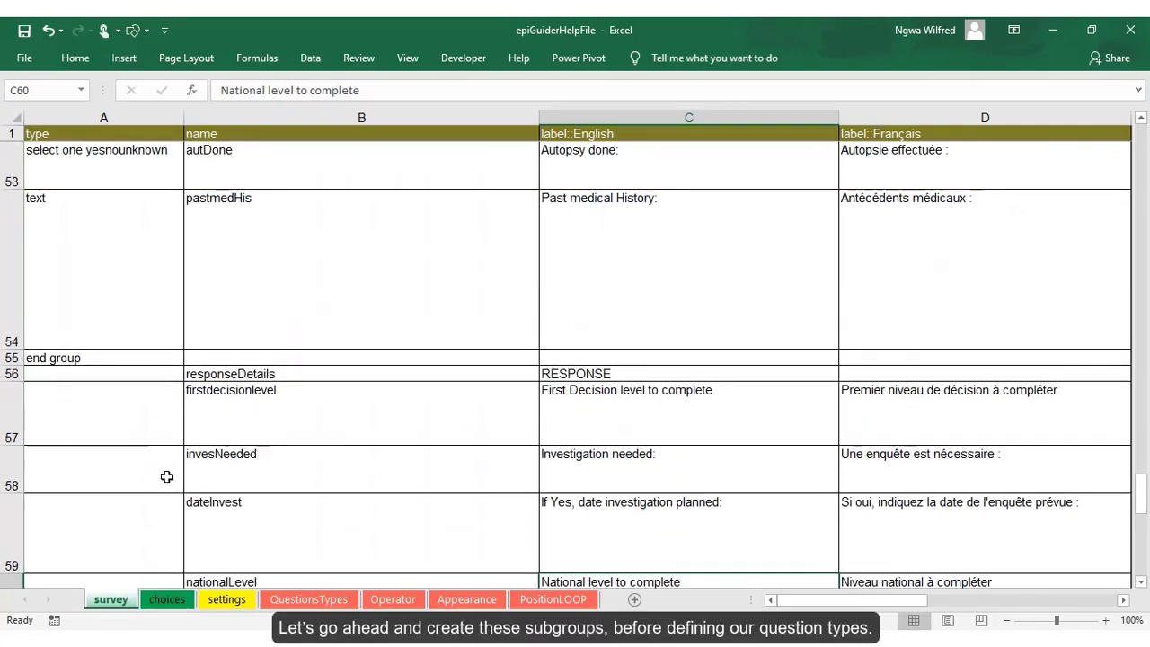
{"action": "left_click", "coordinate": [56, 375]}
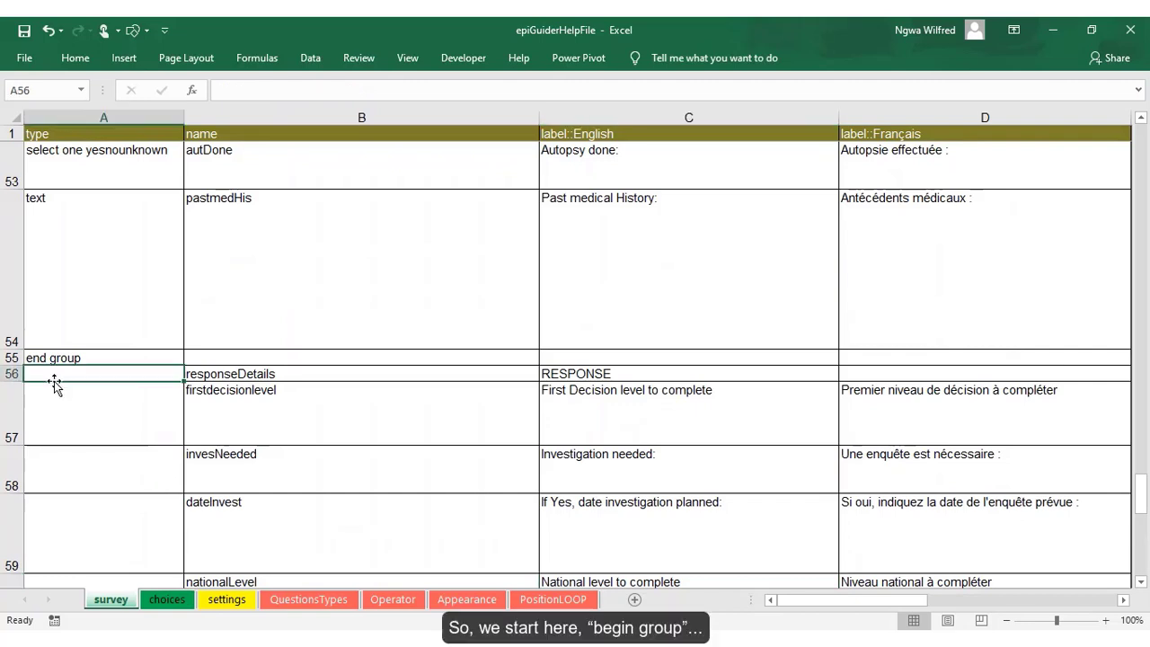
Step: Open the RESPONSE section with 'begin group' and close it with 'end group' after signature
{"action": "type", "text": "begin group"}
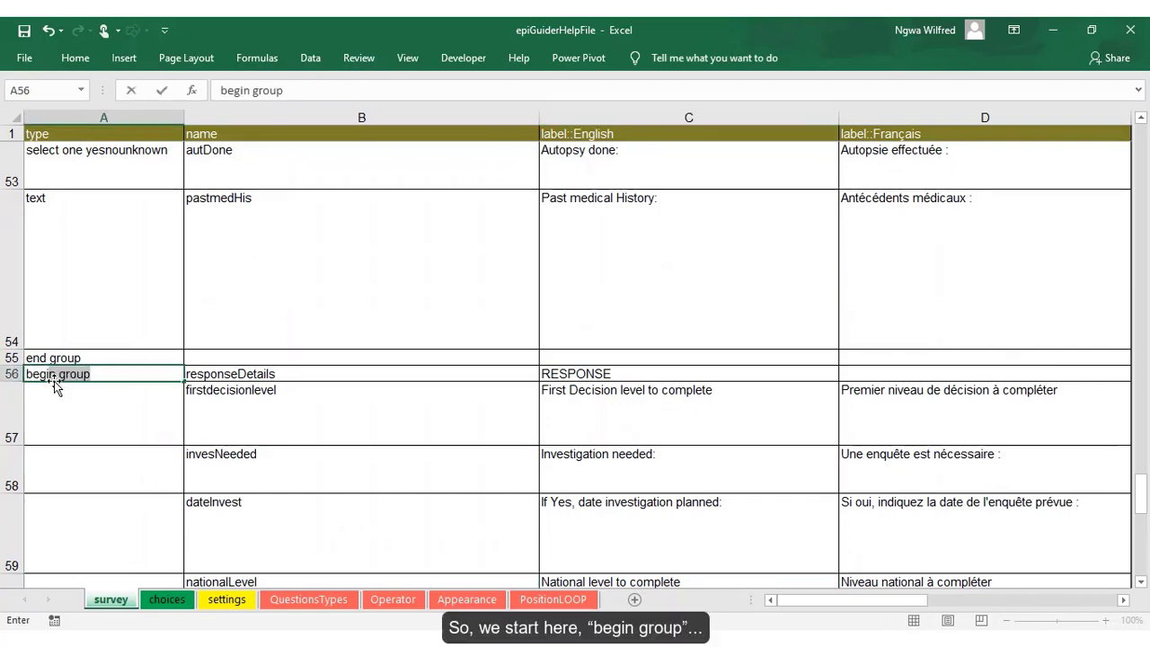
{"action": "left_click", "coordinate": [115, 486]}
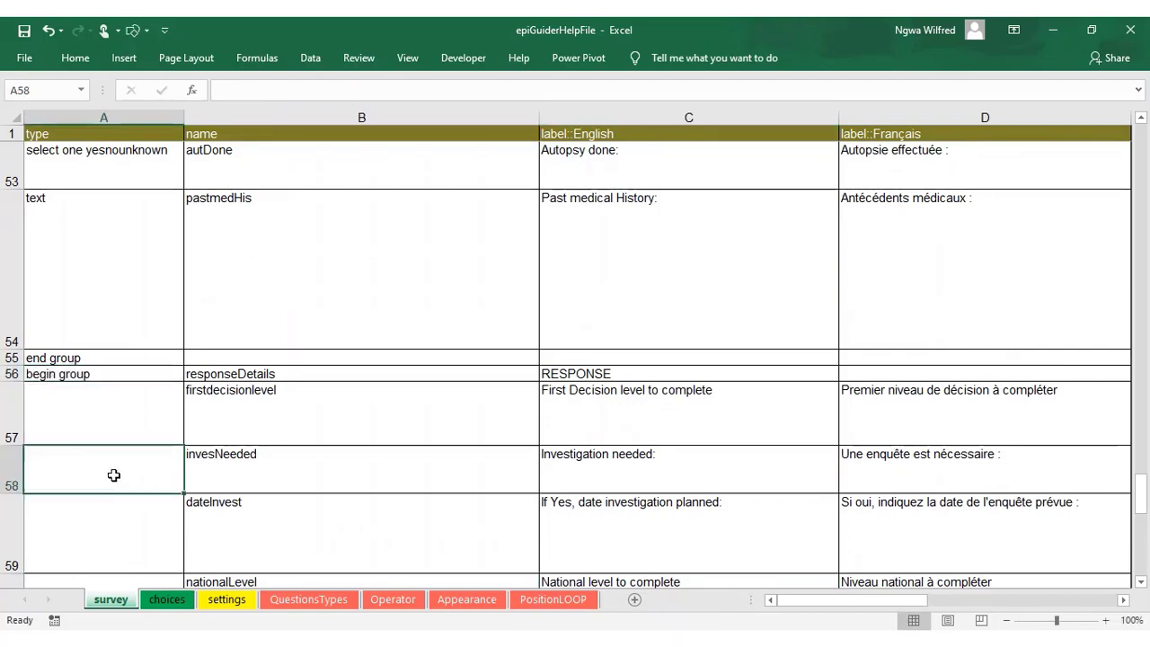
{"action": "scroll", "coordinate": [117, 476], "scroll_direction": "down", "scroll_amount": 4}
{"action": "scroll", "coordinate": [119, 472], "scroll_direction": "up", "scroll_amount": 1}
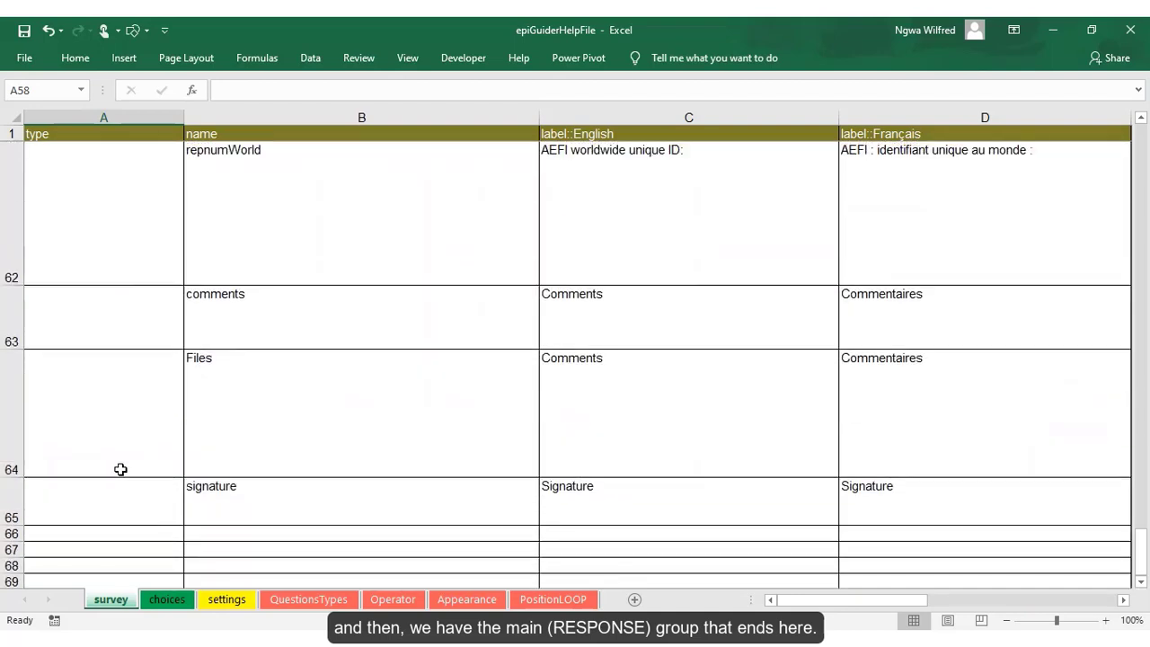
{"action": "left_click", "coordinate": [97, 532]}
{"action": "type", "text": "end"}
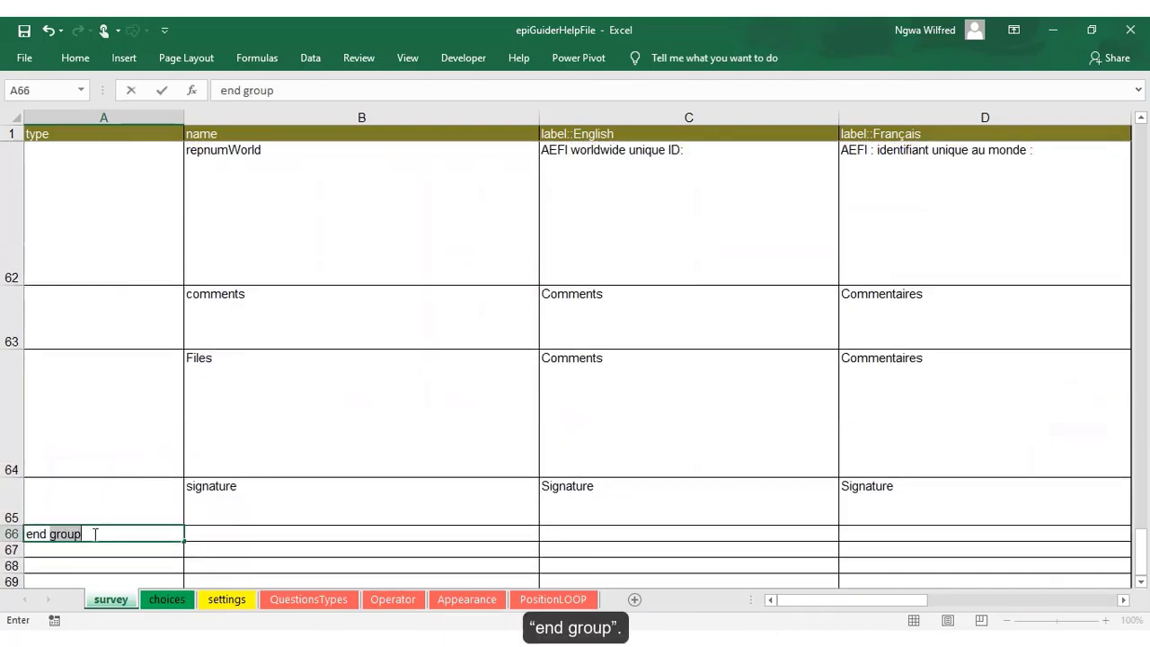
{"action": "left_click", "coordinate": [430, 407]}
{"action": "scroll", "coordinate": [430, 407], "scroll_direction": "up", "scroll_amount": 3}
{"action": "left_click", "coordinate": [67, 501]}
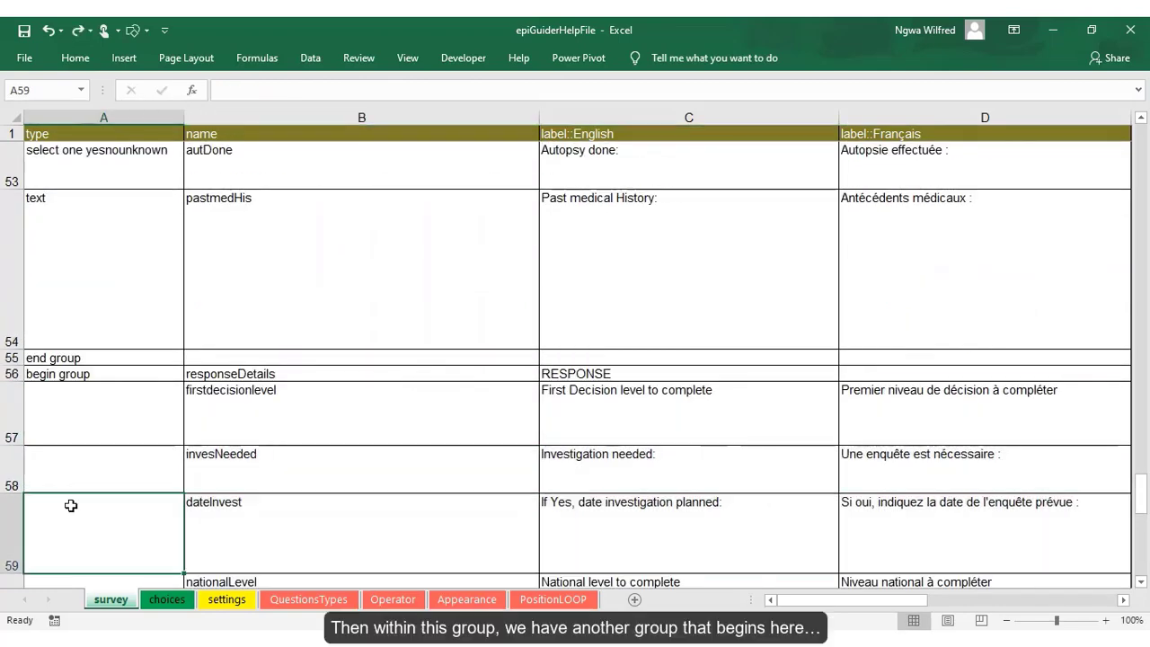
Step: Make firstdecisionlevel a 'begin group' and insert an 'end group' row above nationalLevel
{"action": "left_click", "coordinate": [51, 410]}
{"action": "type", "text": "beg"}
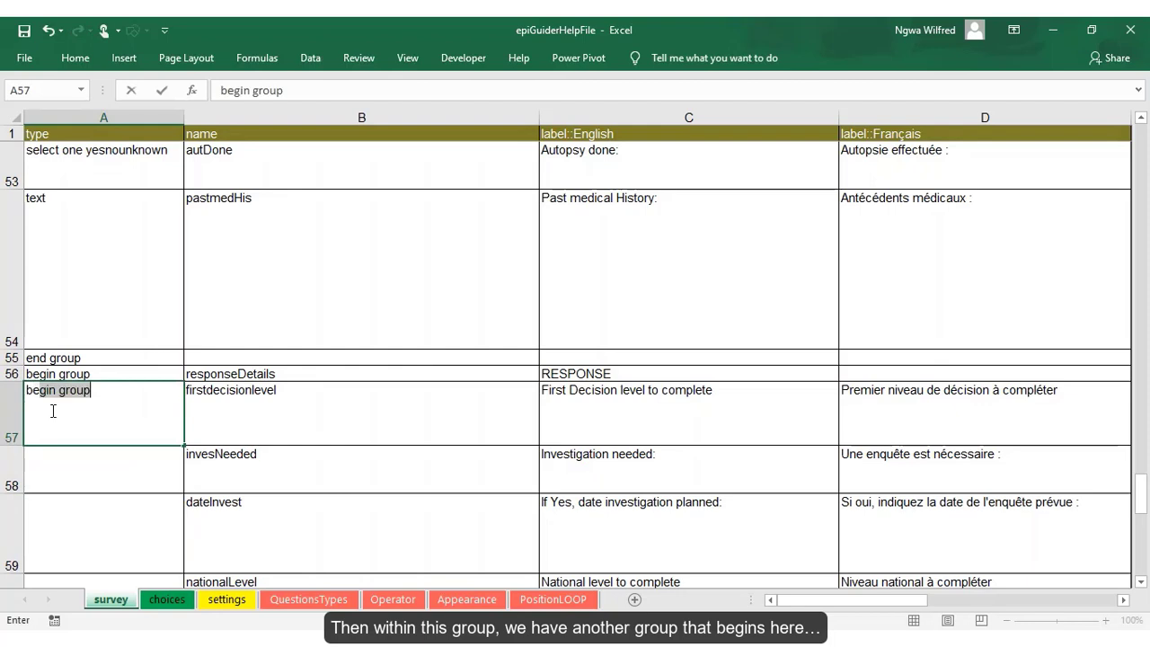
{"action": "scroll", "coordinate": [108, 495], "scroll_direction": "down", "scroll_amount": 1}
{"action": "left_click", "coordinate": [13, 377]}
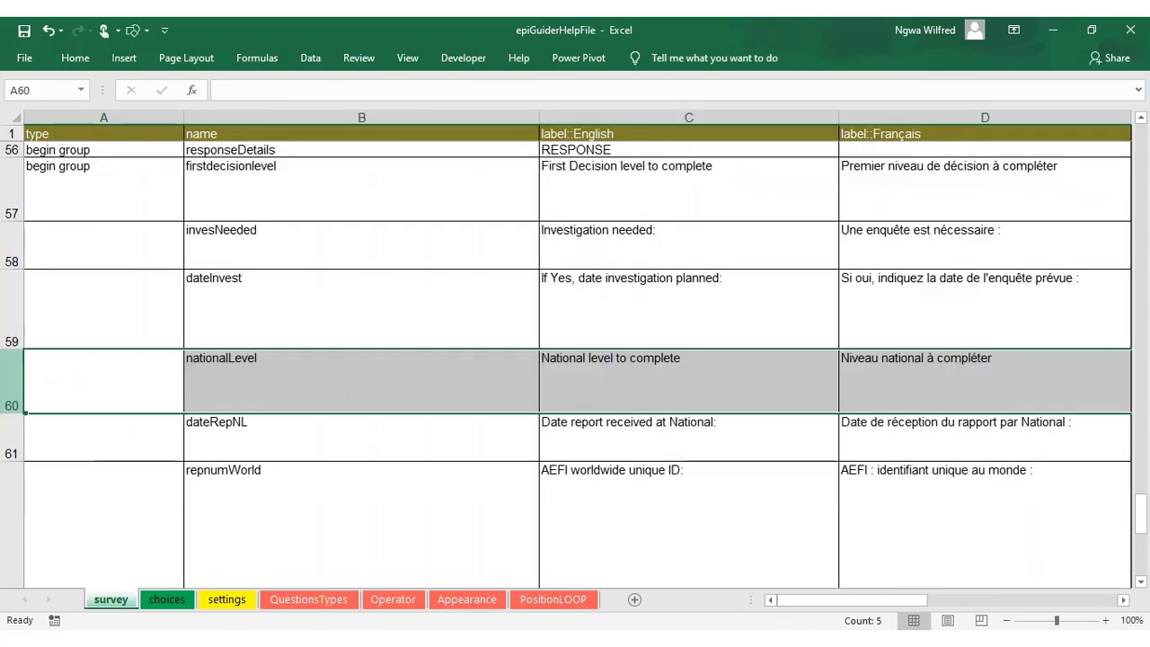
{"action": "right_click", "coordinate": [15, 370]}
{"action": "left_click", "coordinate": [52, 487]}
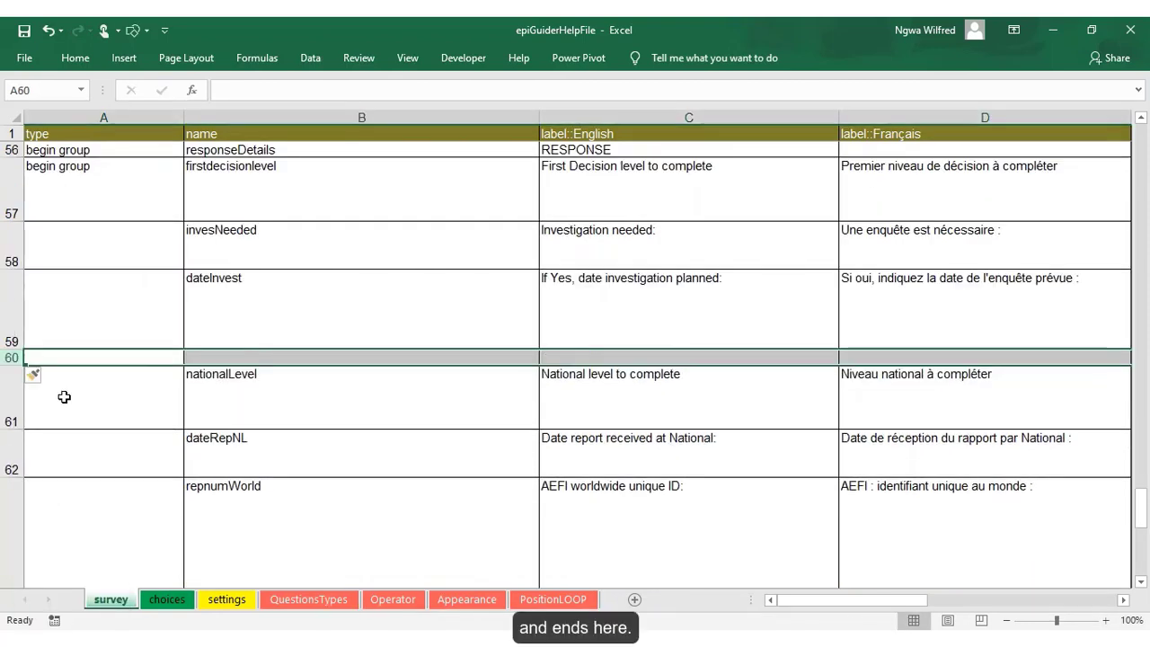
{"action": "type", "text": "en"}
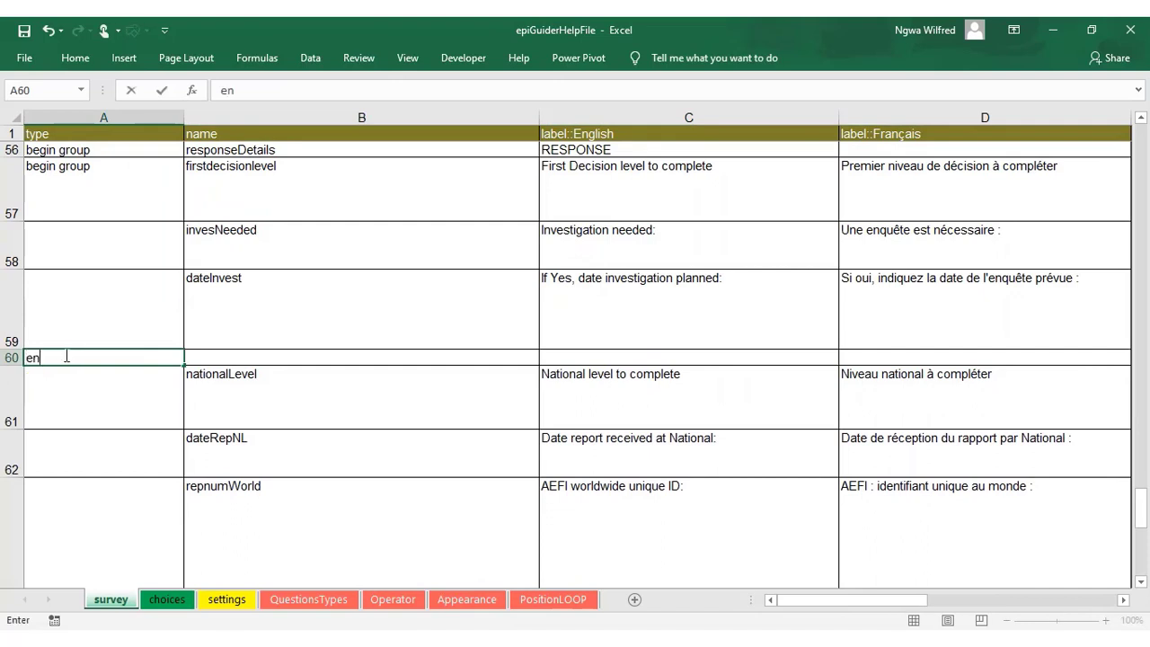
{"action": "type", "text": "d group"}
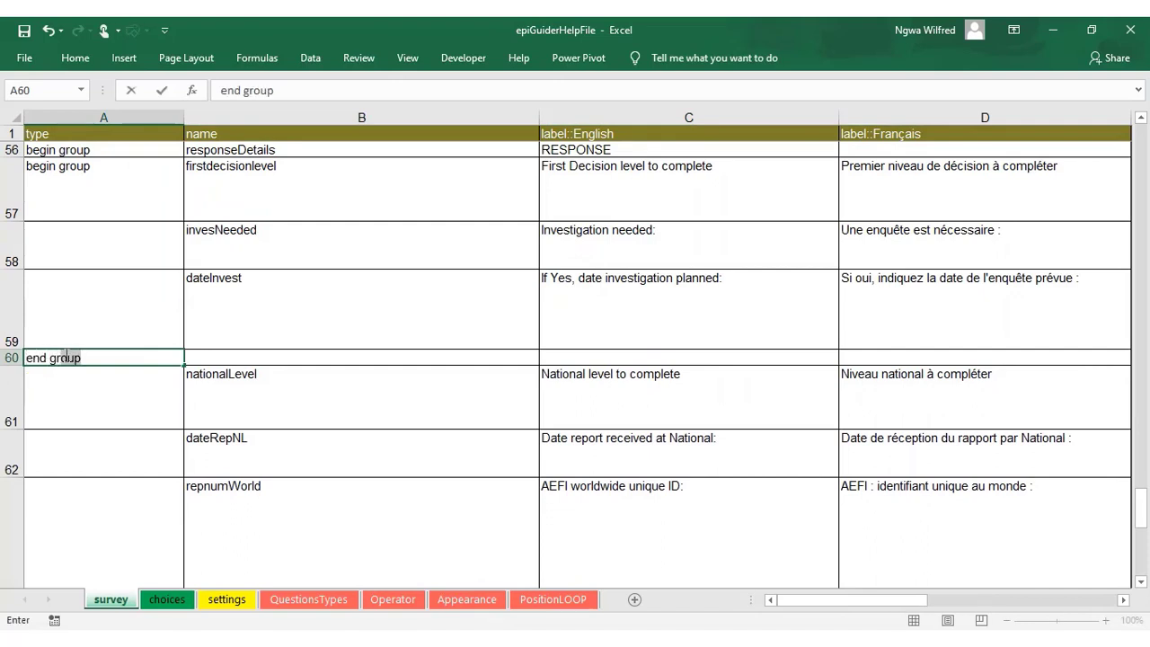
{"action": "left_click", "coordinate": [107, 437]}
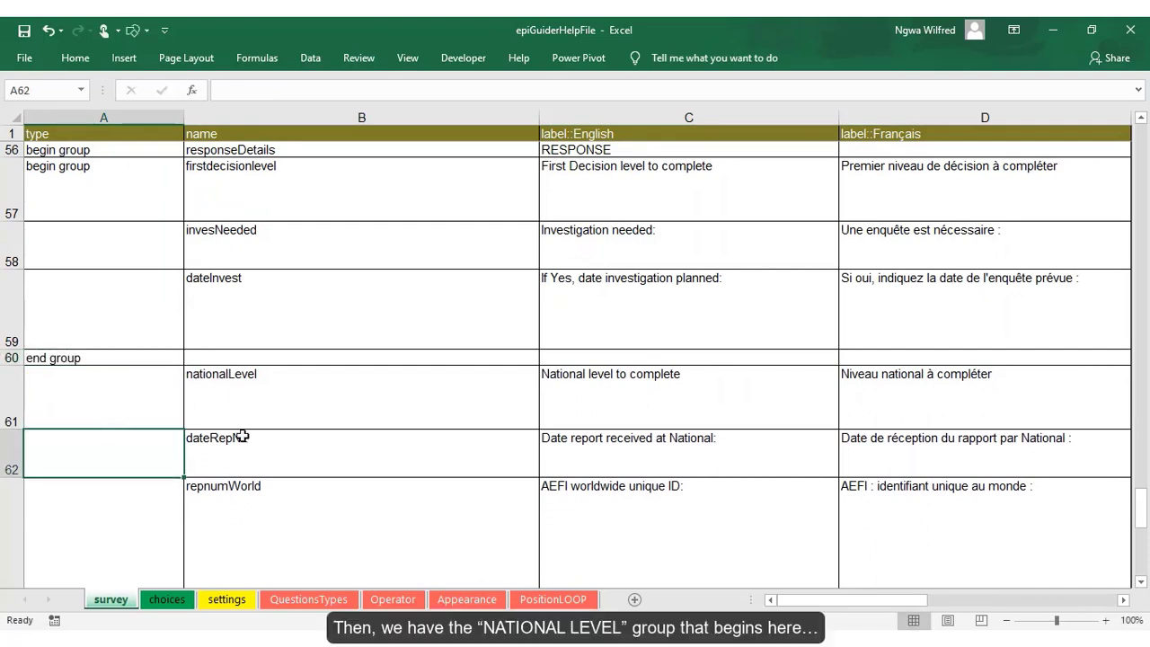
Step: Make nationalLevel a 'begin group' and insert an 'end group' row above the final end group
{"action": "left_click", "coordinate": [95, 394]}
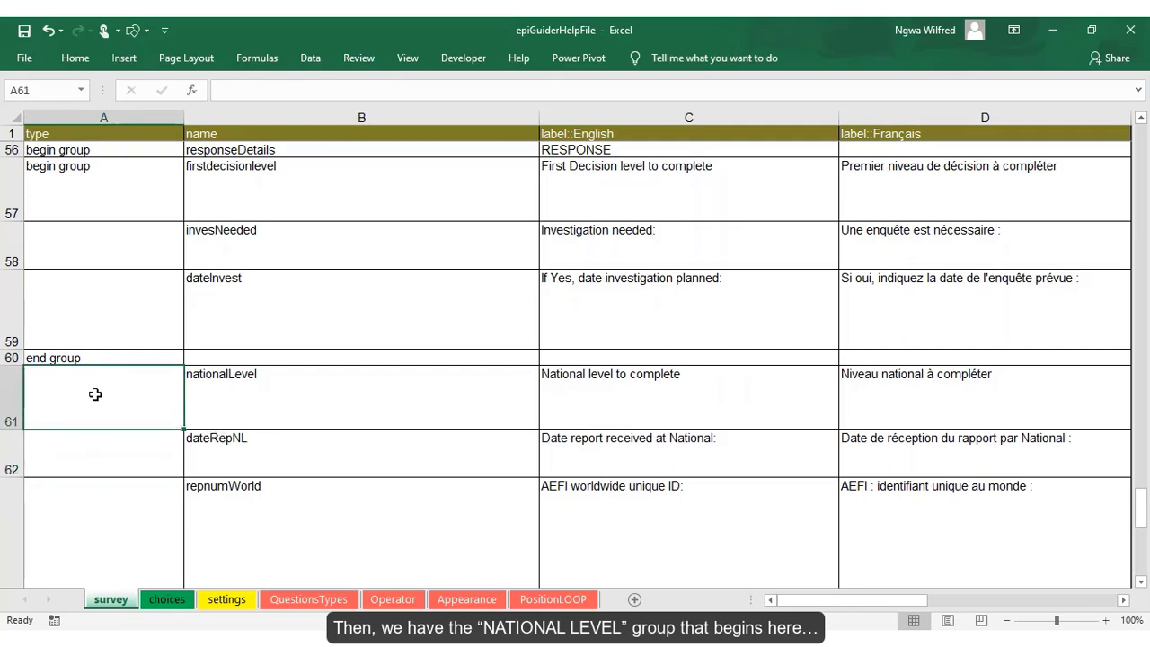
{"action": "type", "text": "b"}
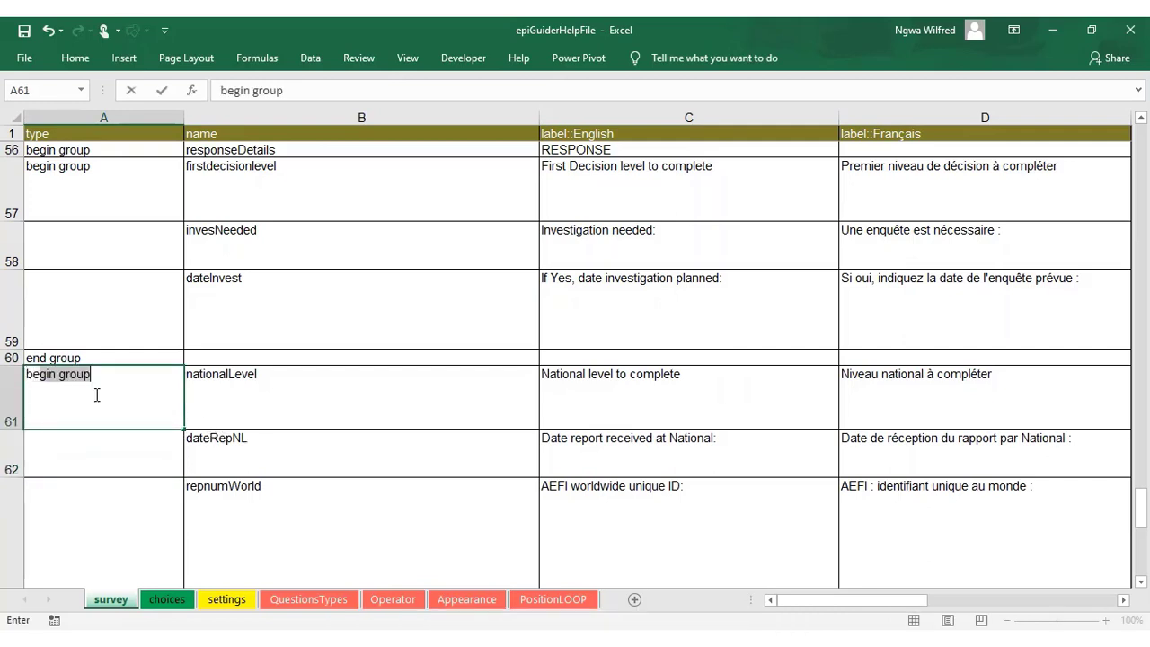
{"action": "key", "text": "Return"}
{"action": "scroll", "coordinate": [107, 422], "scroll_direction": "down", "scroll_amount": 3}
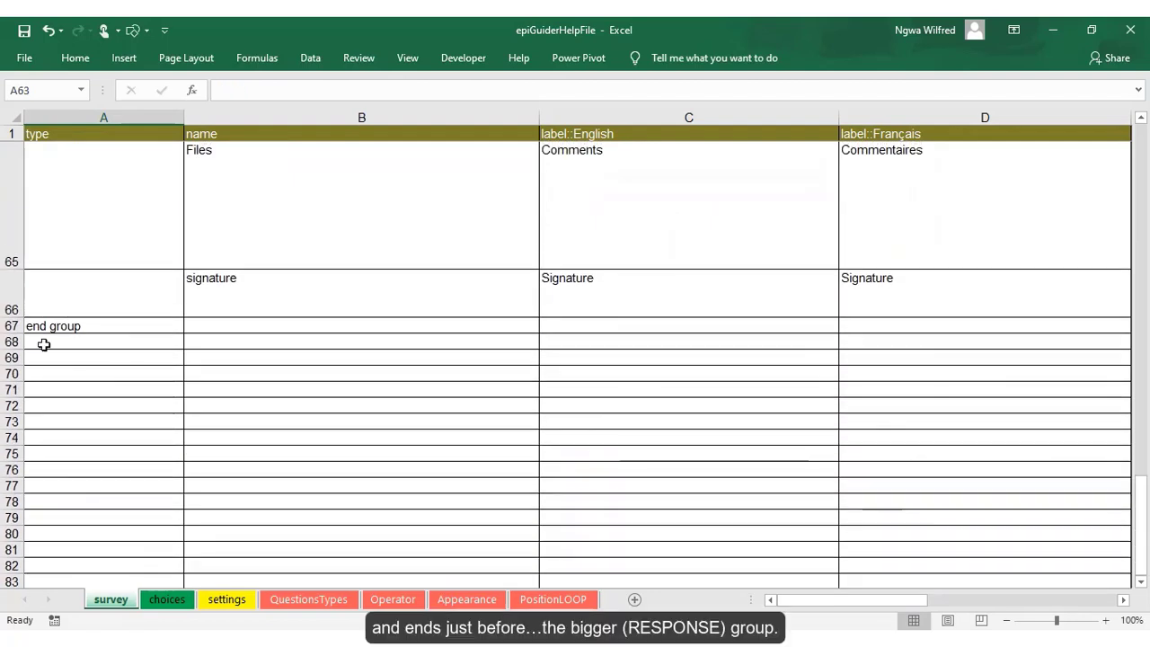
{"action": "left_click", "coordinate": [35, 329]}
{"action": "right_click", "coordinate": [13, 327]}
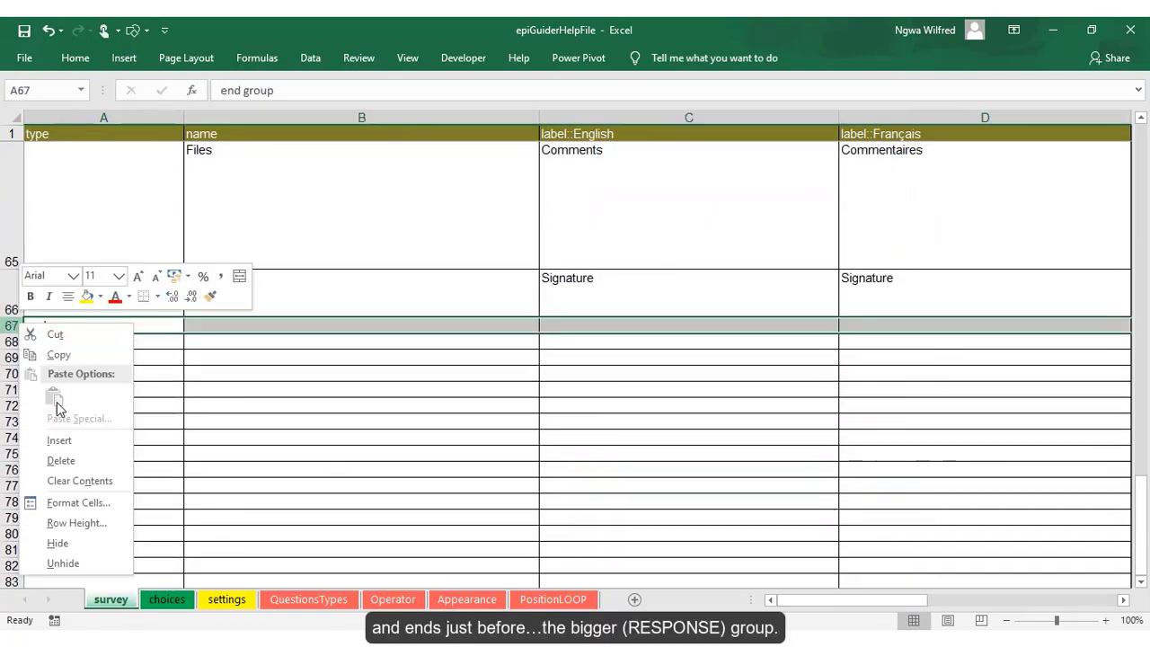
{"action": "left_click", "coordinate": [58, 441]}
{"action": "left_click", "coordinate": [55, 321]}
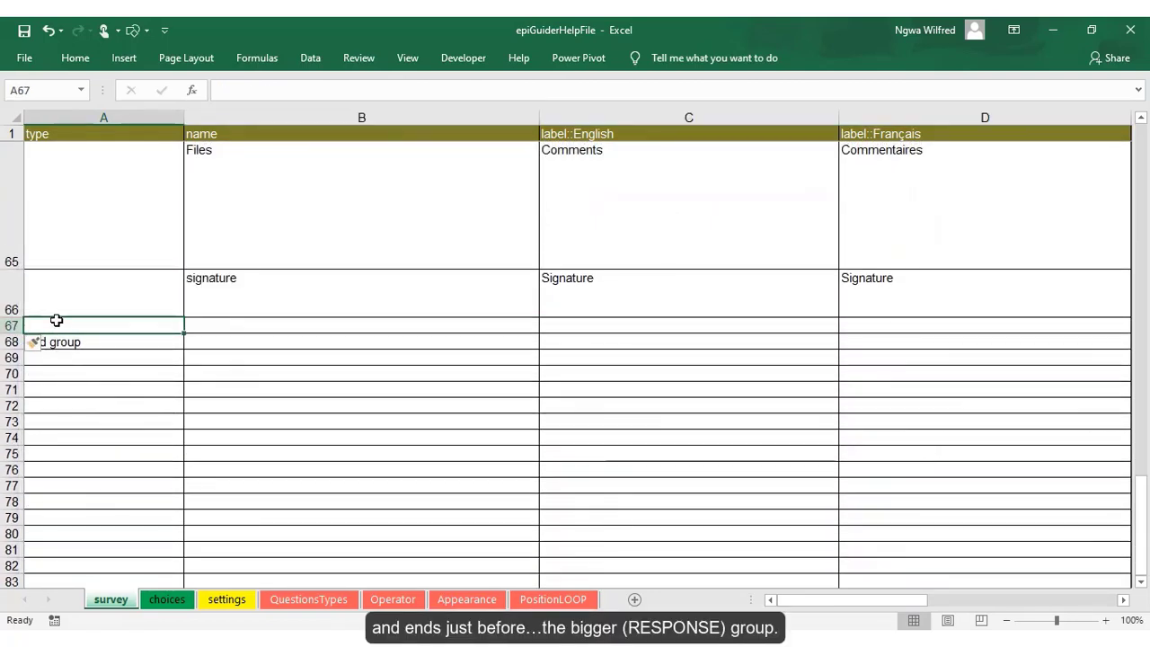
{"action": "type", "text": "en"}
{"action": "key", "text": "BackSpace"}
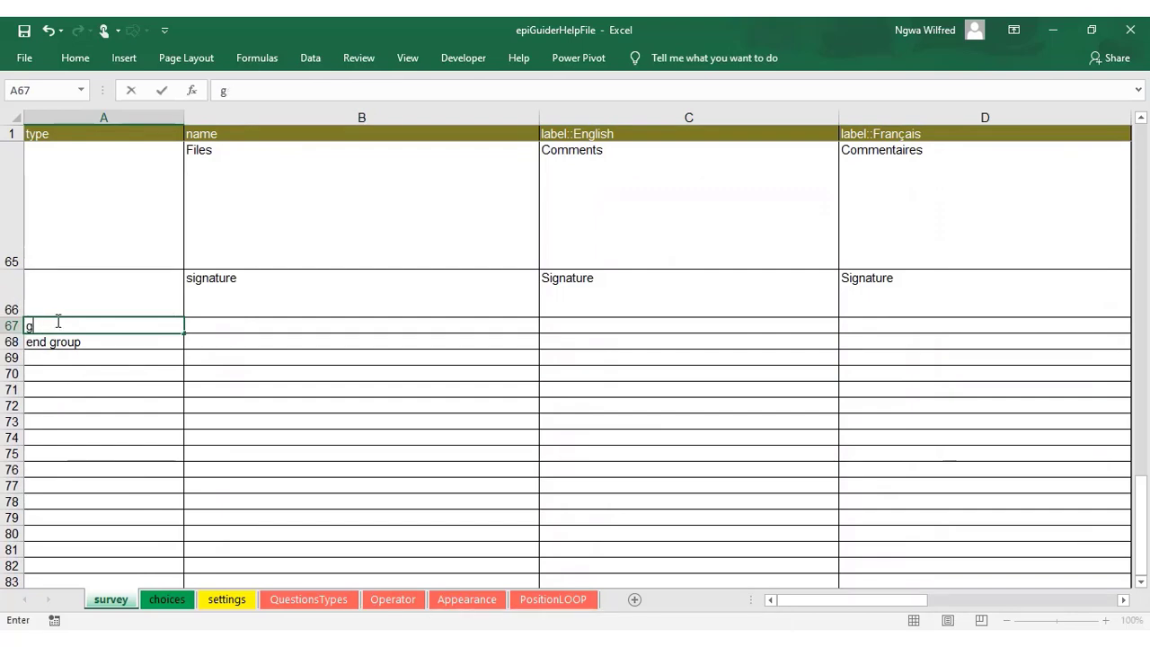
{"action": "type", "text": "nd"}
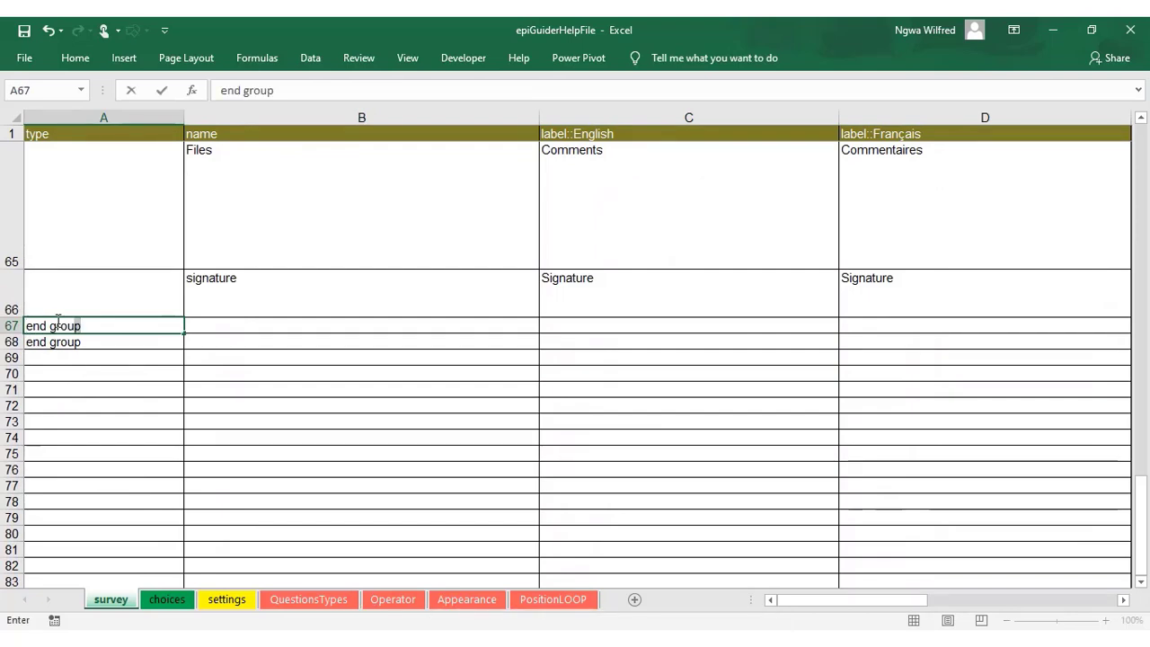
{"action": "left_click", "coordinate": [121, 389]}
{"action": "scroll", "coordinate": [141, 411], "scroll_direction": "up", "scroll_amount": 3}
{"action": "scroll", "coordinate": [141, 410], "scroll_direction": "up", "scroll_amount": 1}
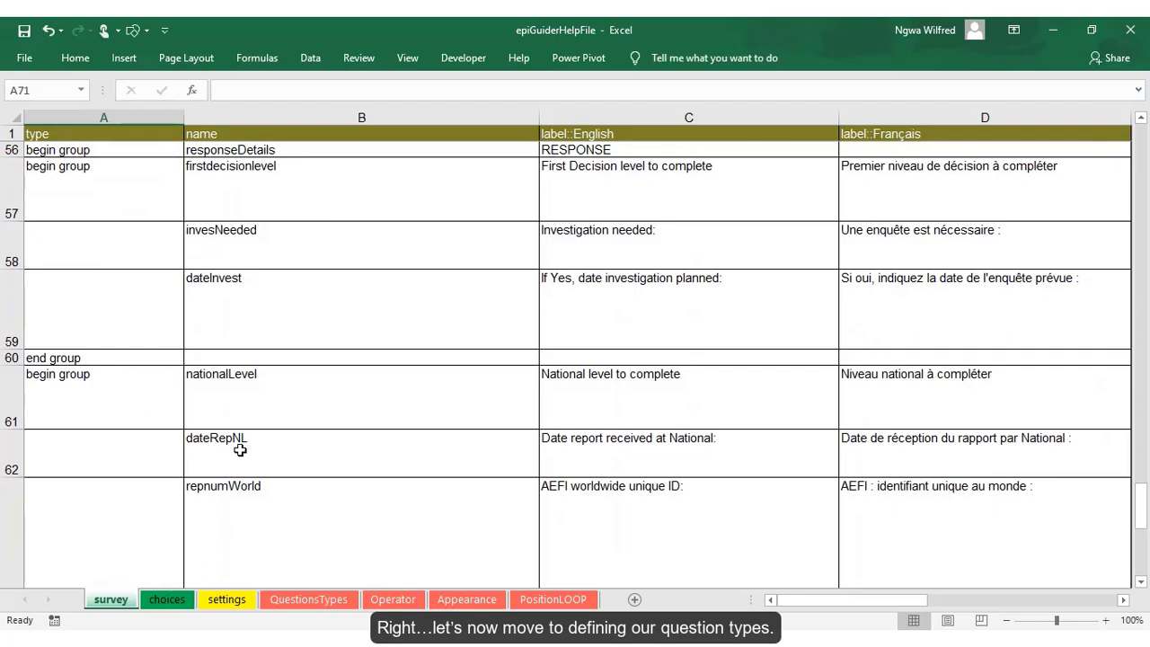
Step: Type dateRepNL as date, and repnumWorld and comments as text
{"action": "left_click", "coordinate": [124, 446]}
{"action": "type", "text": "d"}
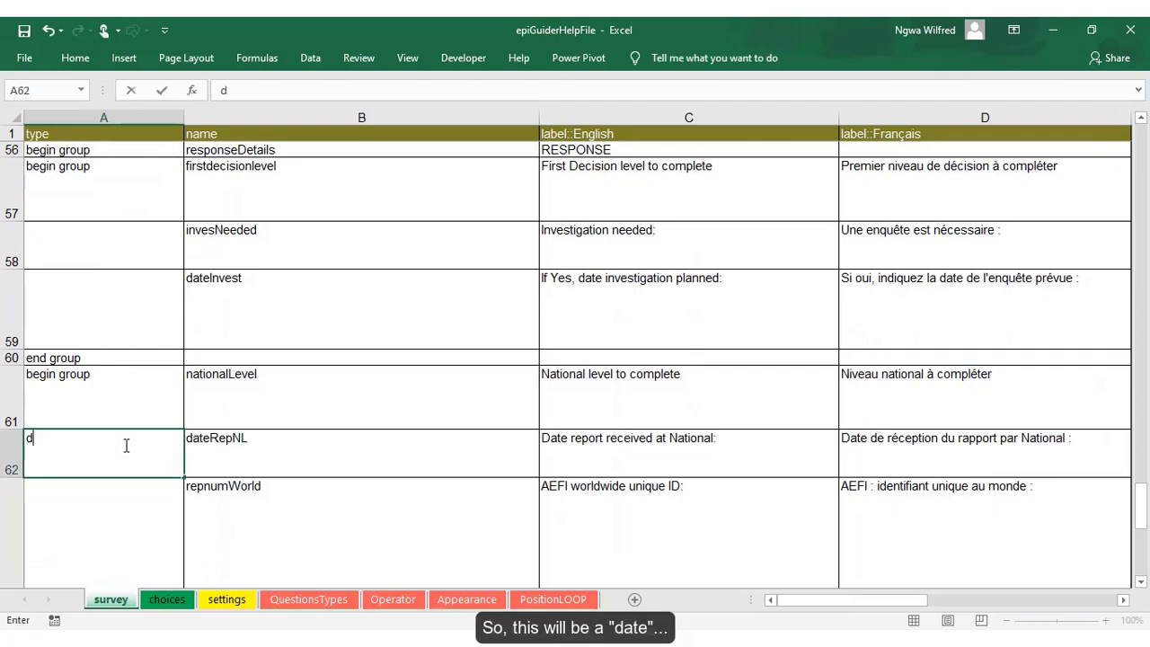
{"action": "type", "text": "ate"}
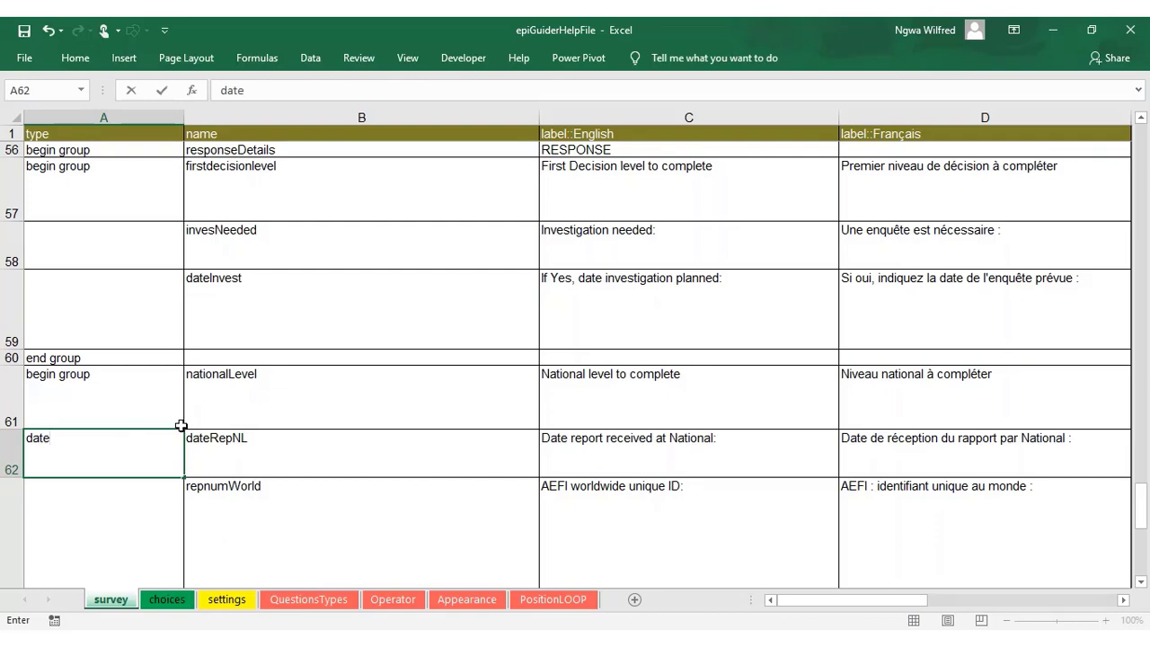
{"action": "left_click", "coordinate": [95, 505]}
{"action": "type", "text": "text"}
{"action": "scroll", "coordinate": [96, 506], "scroll_direction": "up", "scroll_amount": 1}
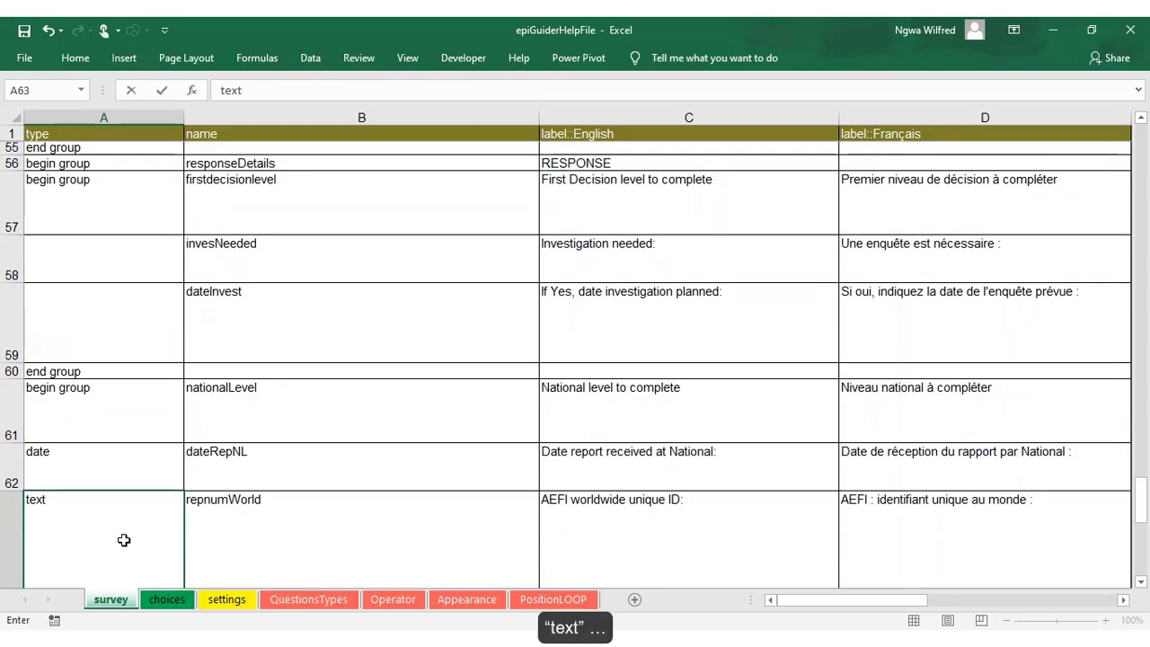
{"action": "scroll", "coordinate": [152, 508], "scroll_direction": "down", "scroll_amount": 2}
{"action": "left_click", "coordinate": [128, 432]}
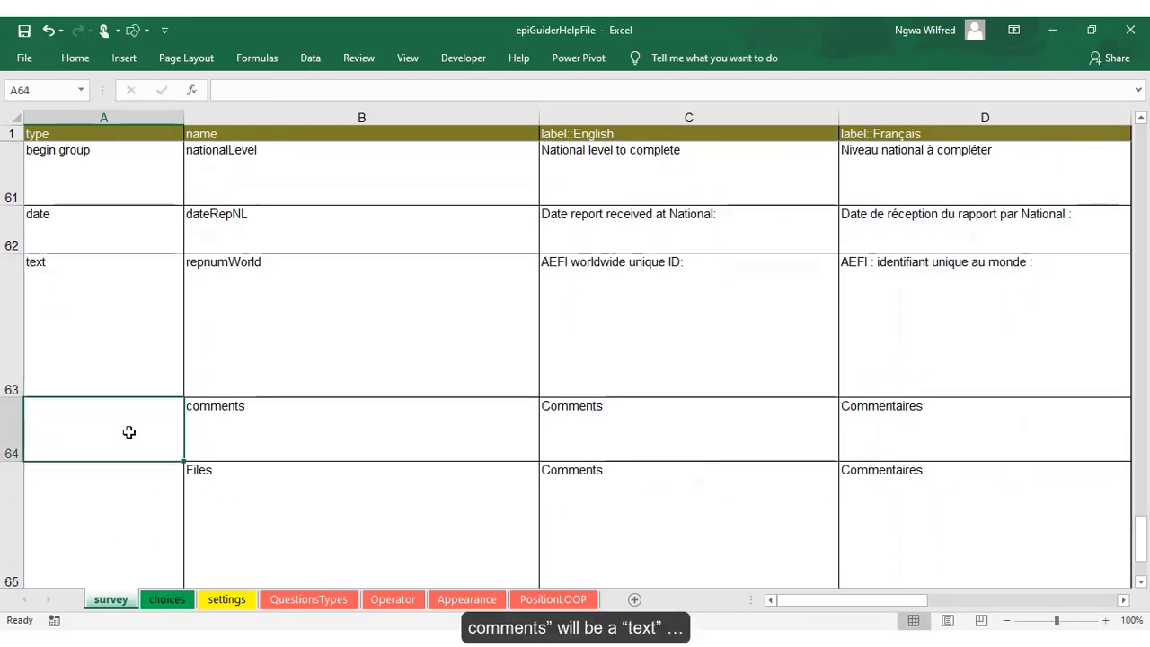
{"action": "type", "text": "text"}
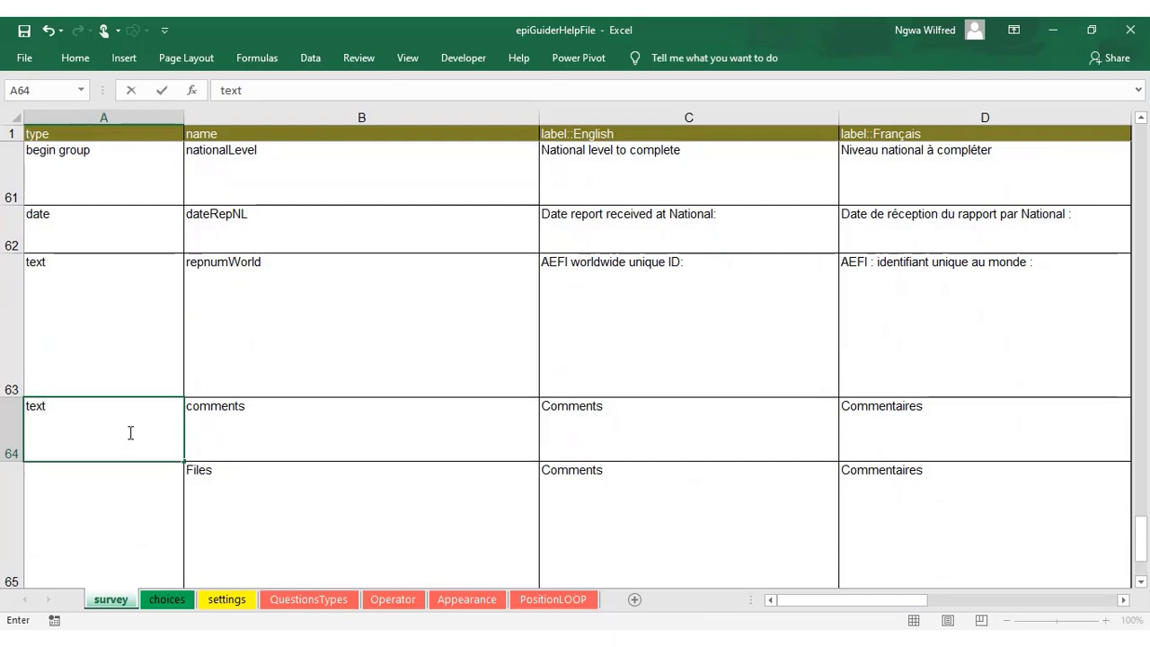
{"action": "key", "text": "Return"}
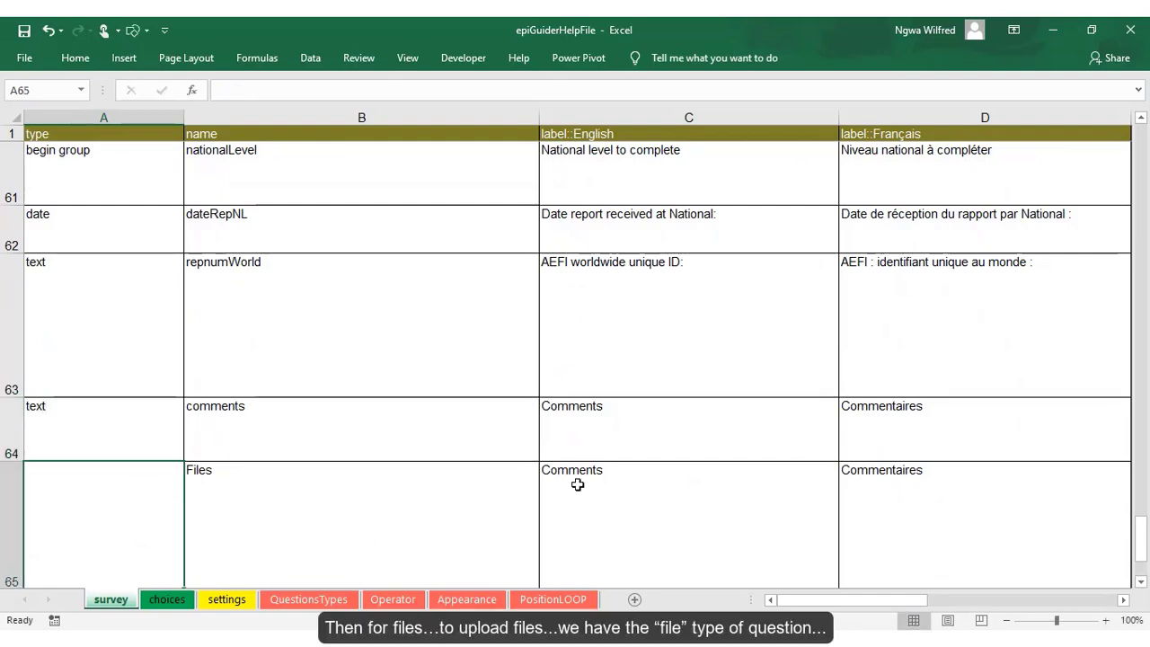
Step: Give the Files question type file and the signature question type image
{"action": "type", "text": "file"}
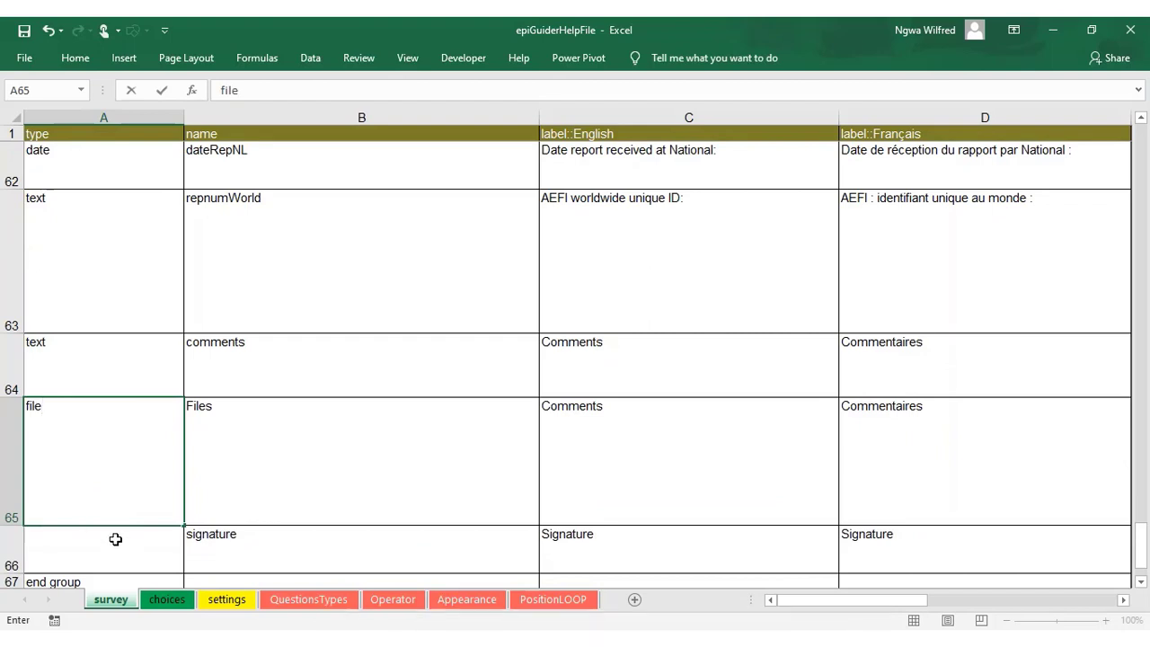
{"action": "key", "text": "Return"}
{"action": "scroll", "coordinate": [112, 516], "scroll_direction": "down", "scroll_amount": 1}
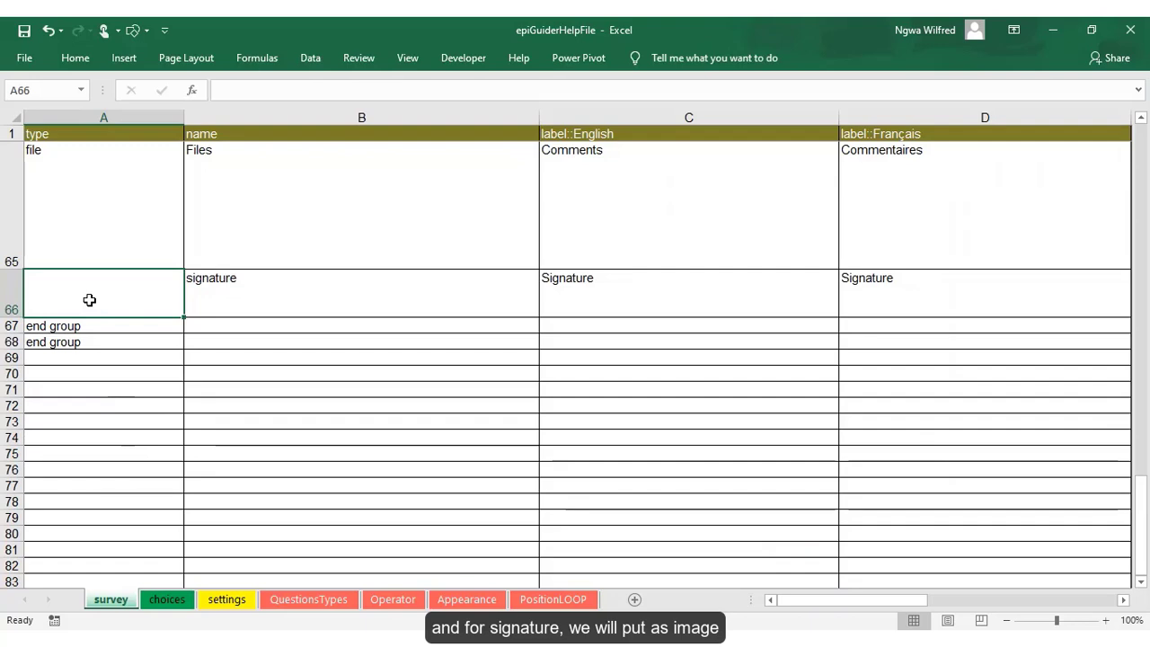
{"action": "type", "text": "ima"}
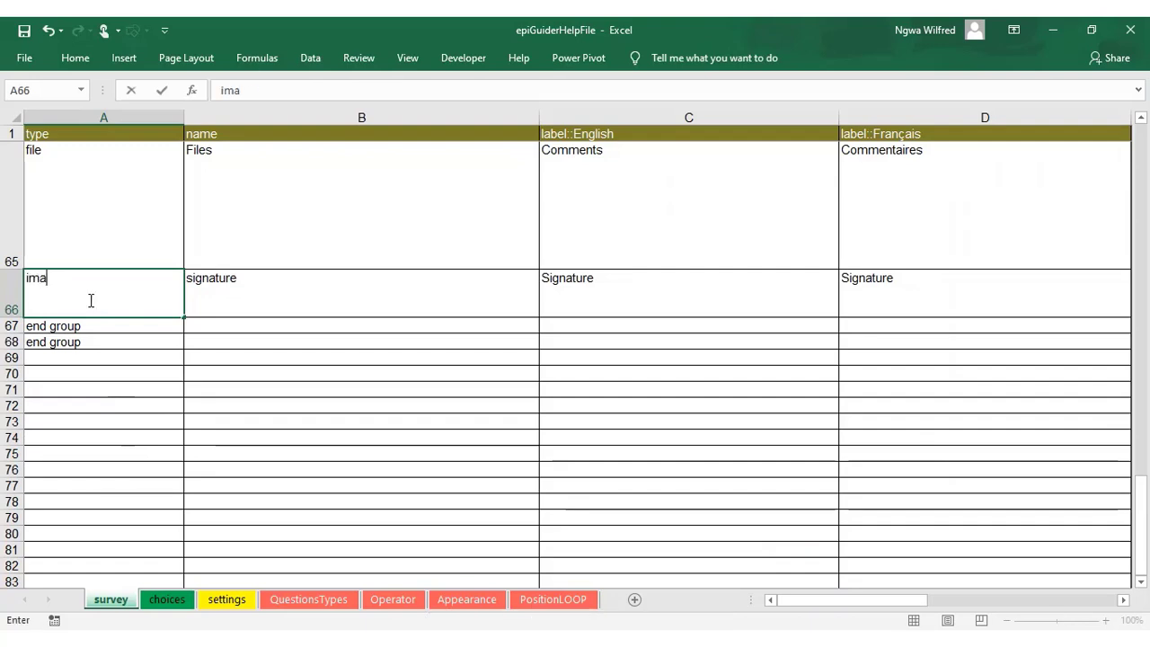
{"action": "left_click", "coordinate": [137, 374]}
{"action": "scroll", "coordinate": [136, 373], "scroll_direction": "up", "scroll_amount": 1}
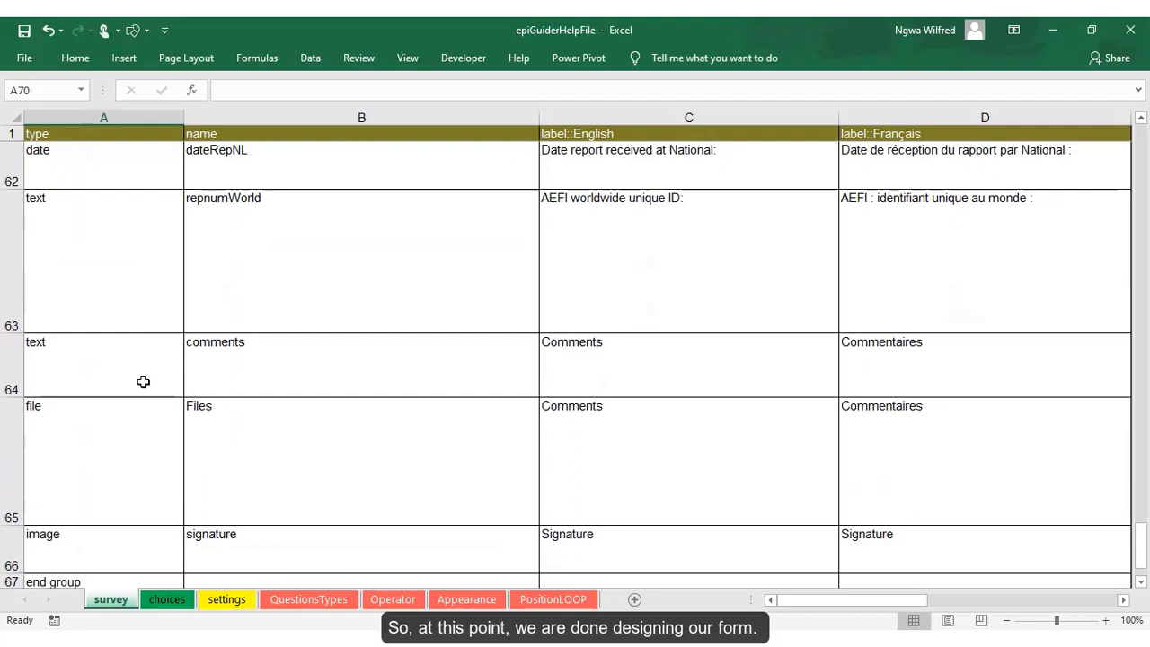
Step: Check the settings sheet's form title, form_id, default language and version, then save the workbook
{"action": "scroll", "coordinate": [143, 382], "scroll_direction": "up", "scroll_amount": 18}
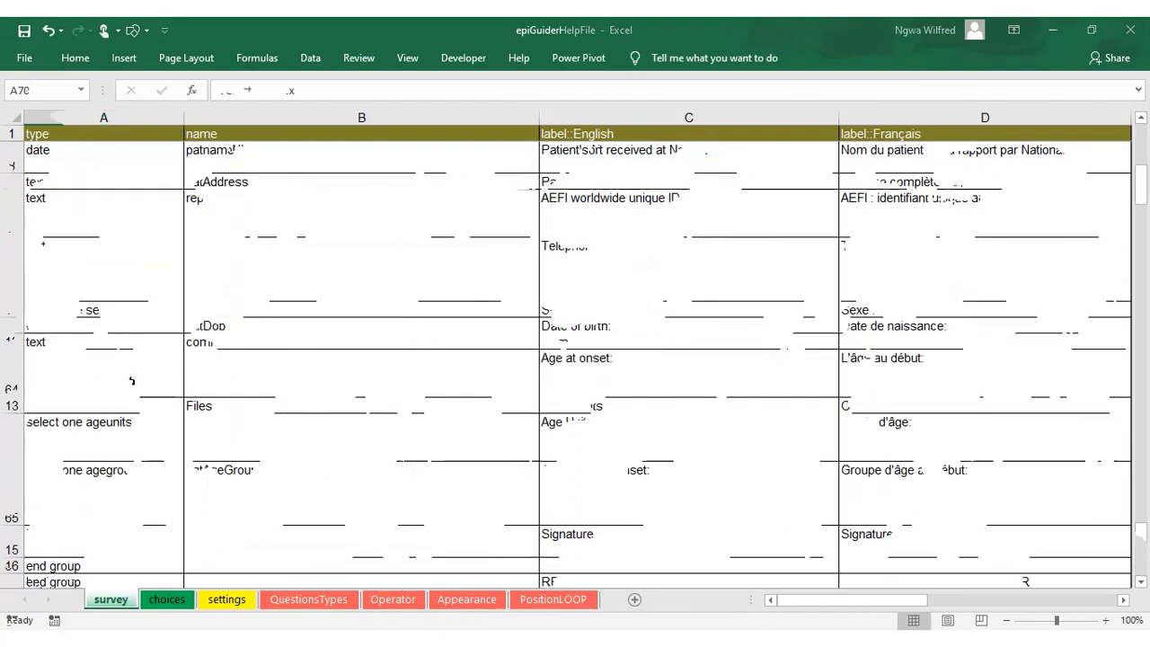
{"action": "left_click", "coordinate": [65, 309]}
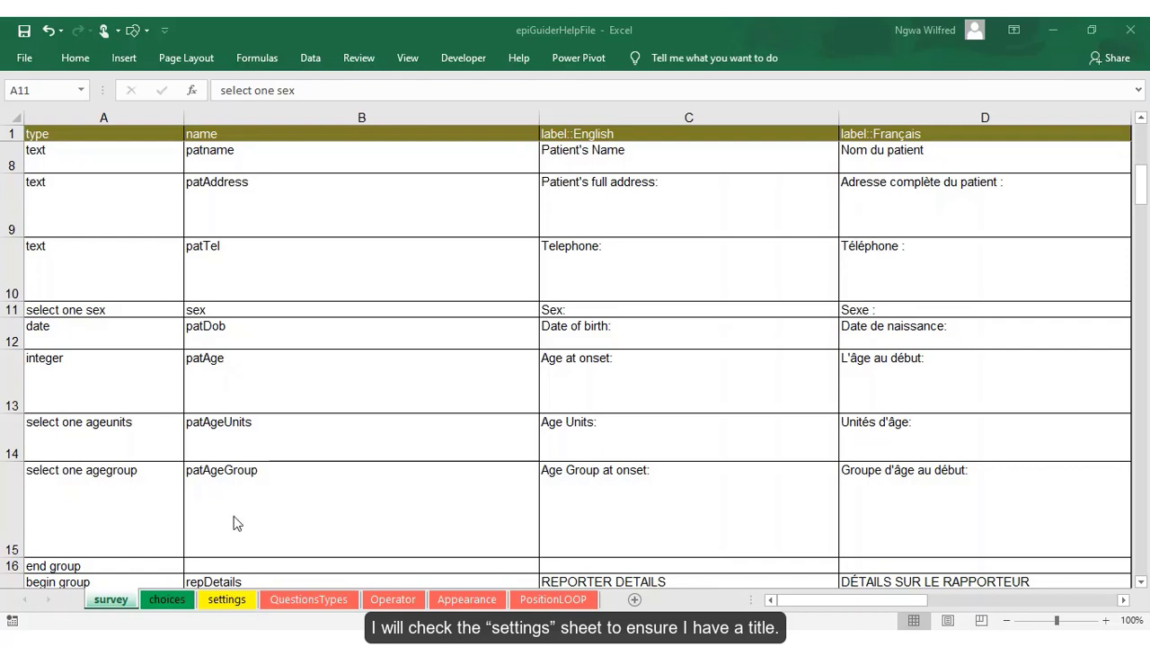
{"action": "left_click", "coordinate": [239, 600]}
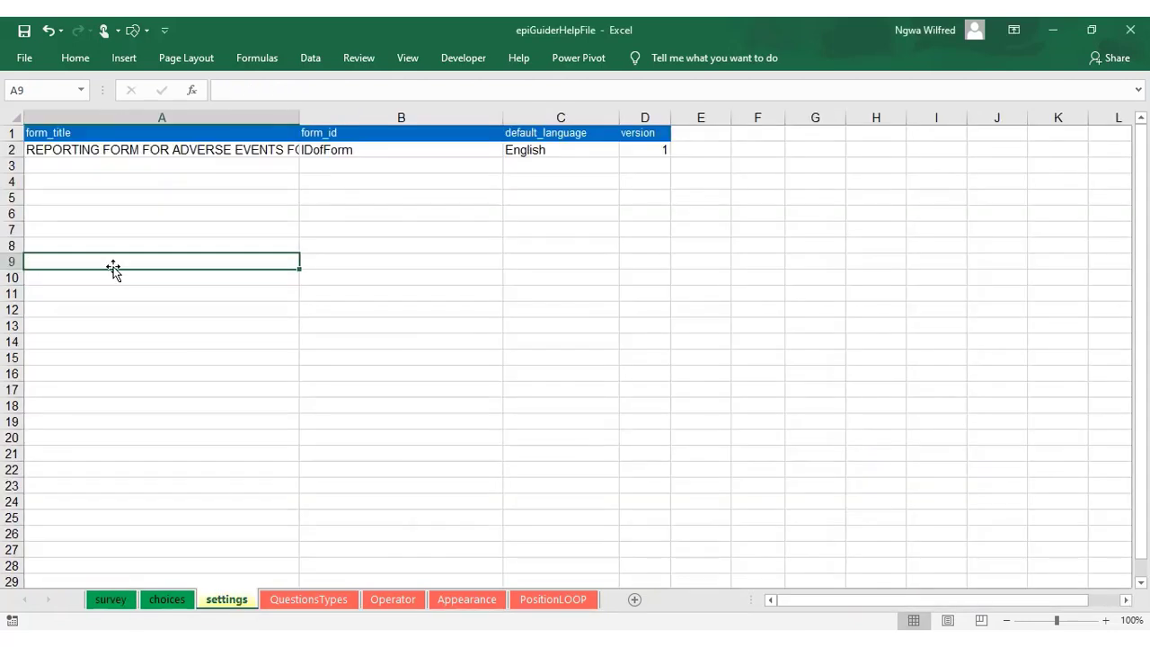
{"action": "left_click", "coordinate": [24, 31]}
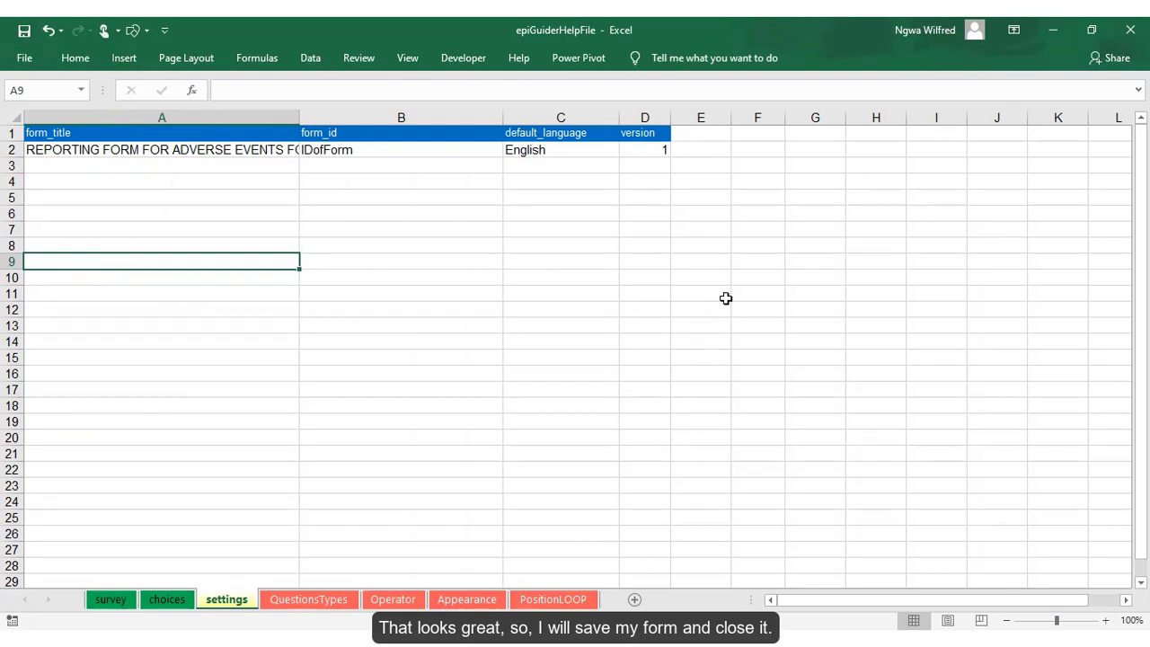
Step: Close Excel and create a KoboToolbox project by uploading the epiGuiderHelpFile XLSForm
{"action": "left_click", "coordinate": [1130, 30]}
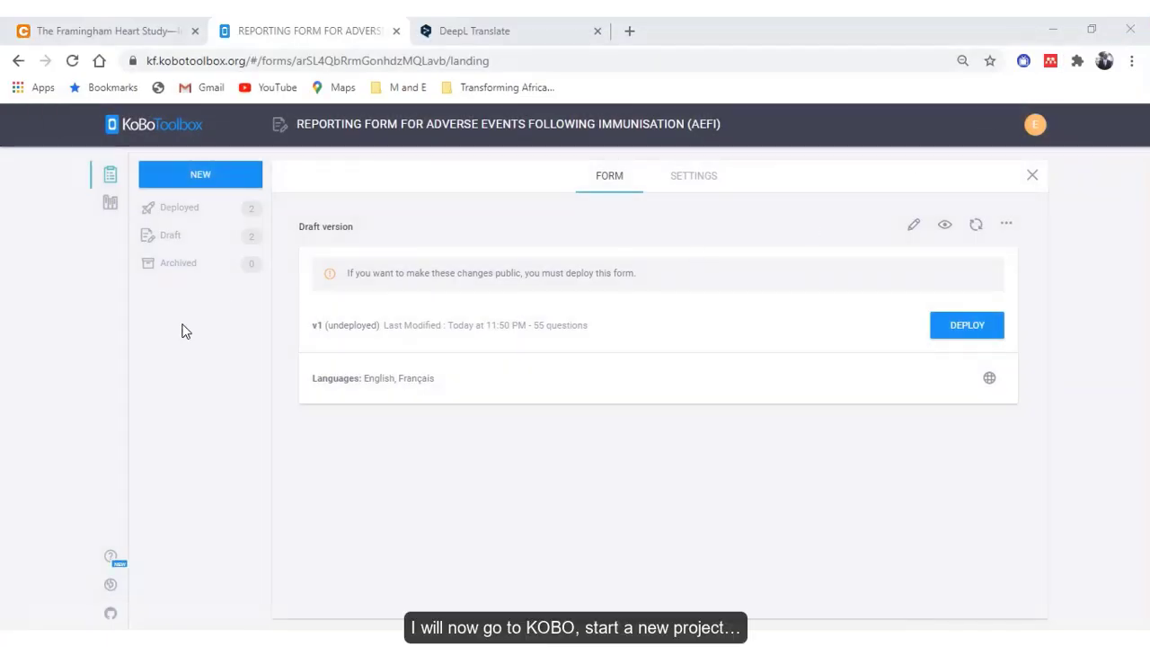
{"action": "left_click", "coordinate": [201, 175]}
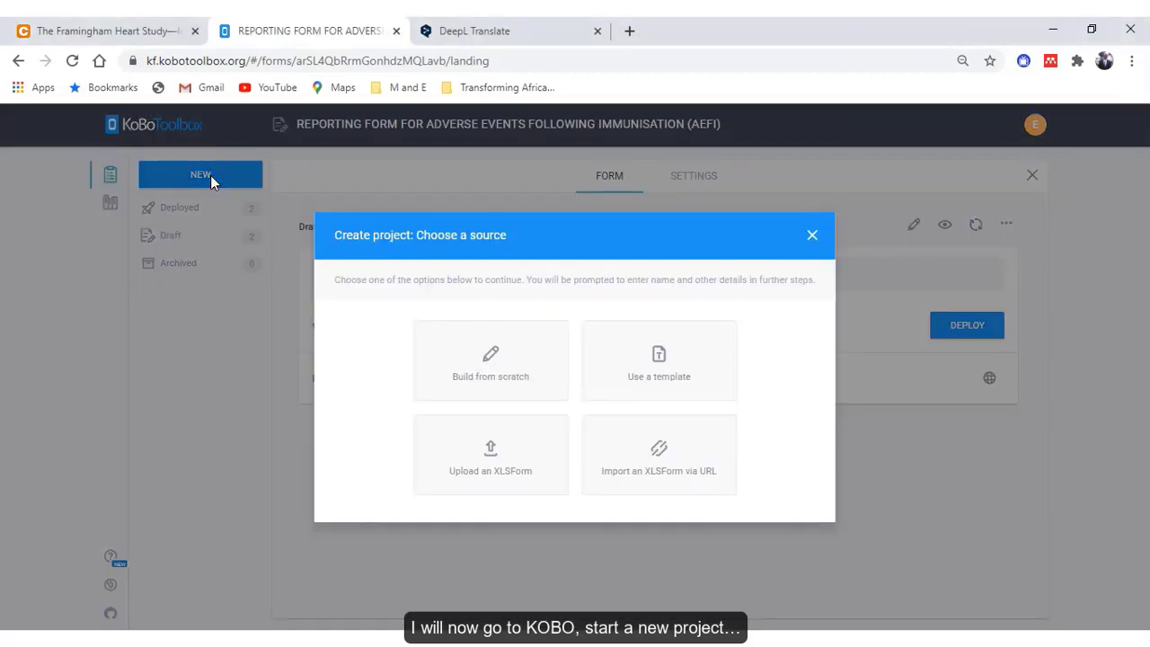
{"action": "left_click", "coordinate": [461, 466]}
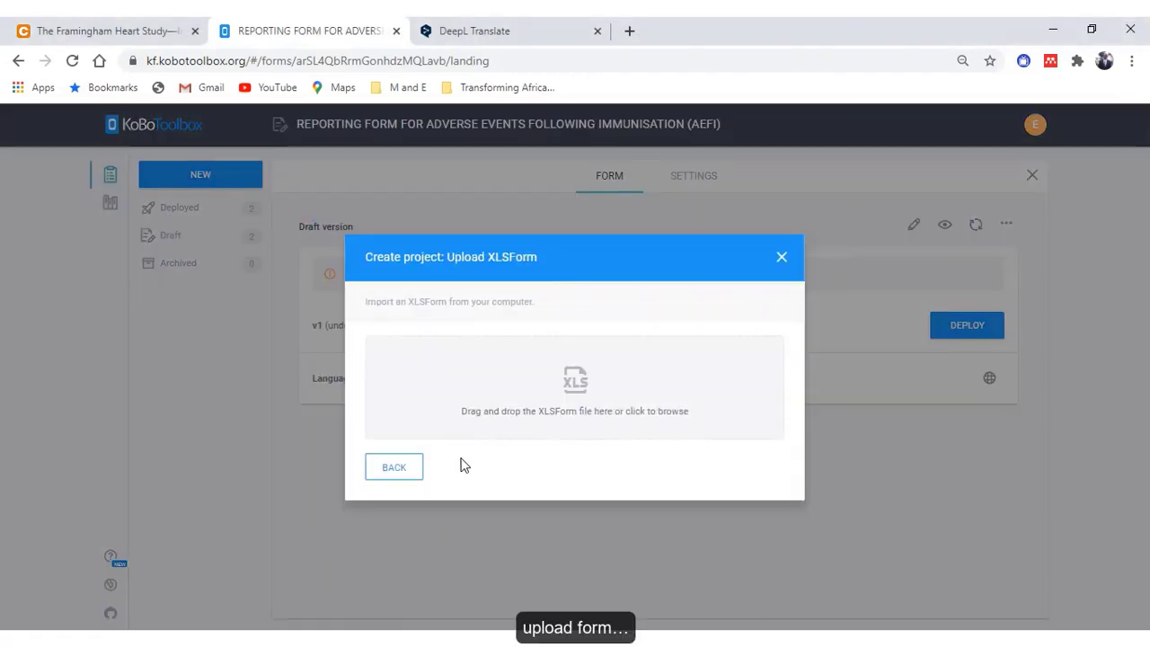
{"action": "left_click", "coordinate": [496, 409]}
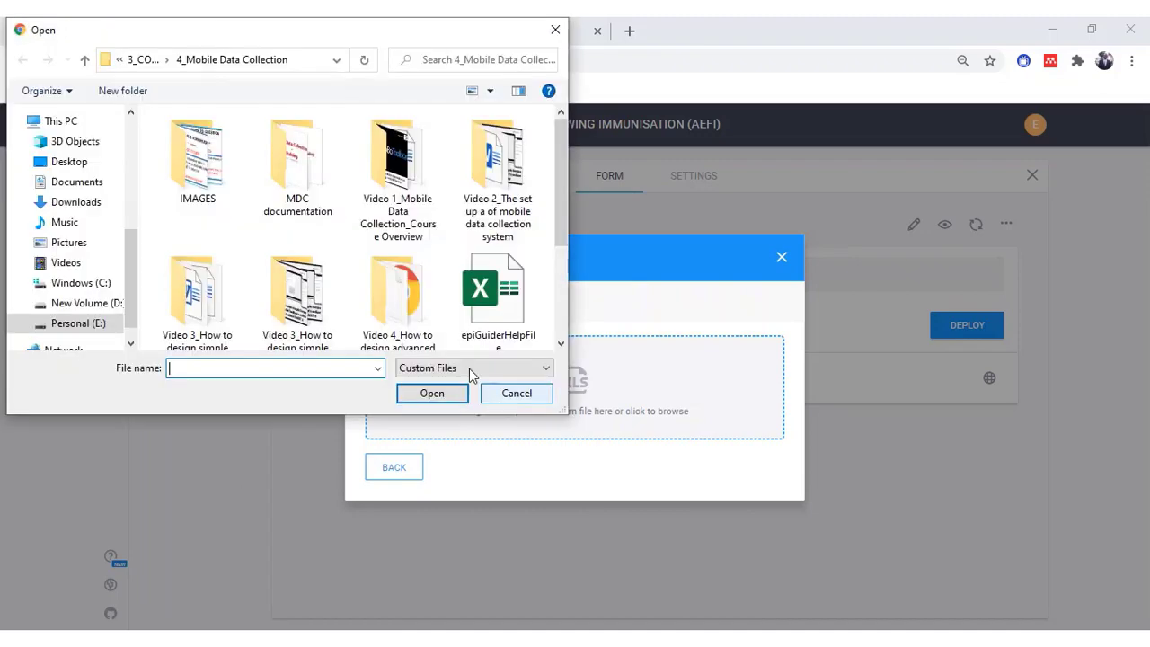
{"action": "left_click", "coordinate": [499, 313]}
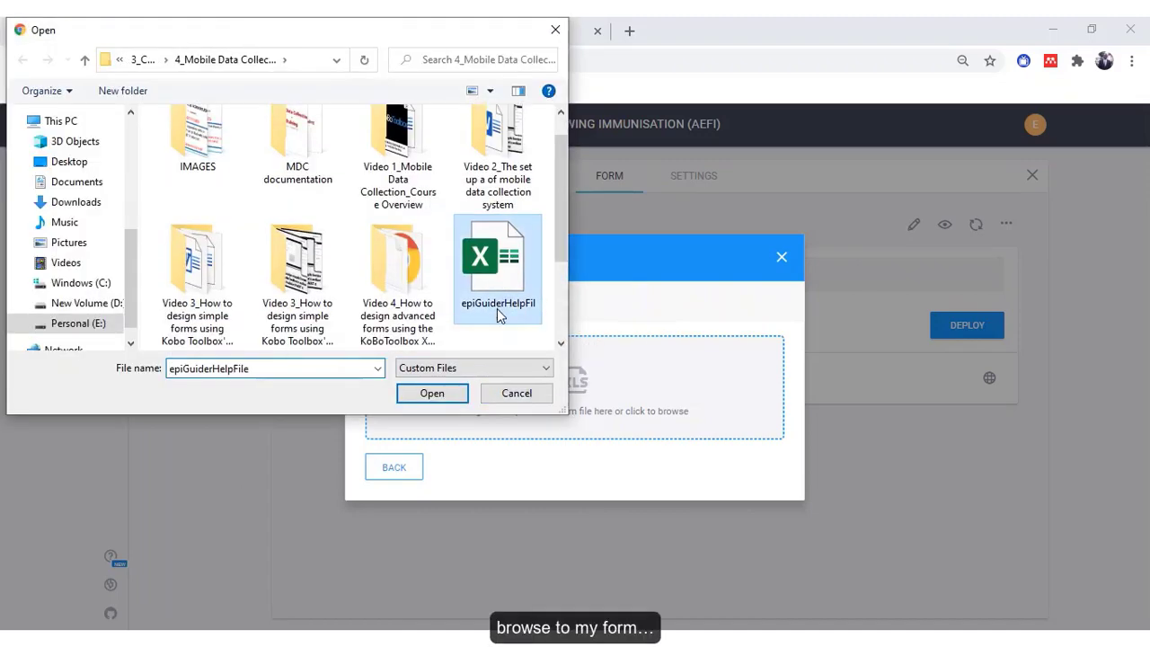
{"action": "left_click", "coordinate": [440, 396]}
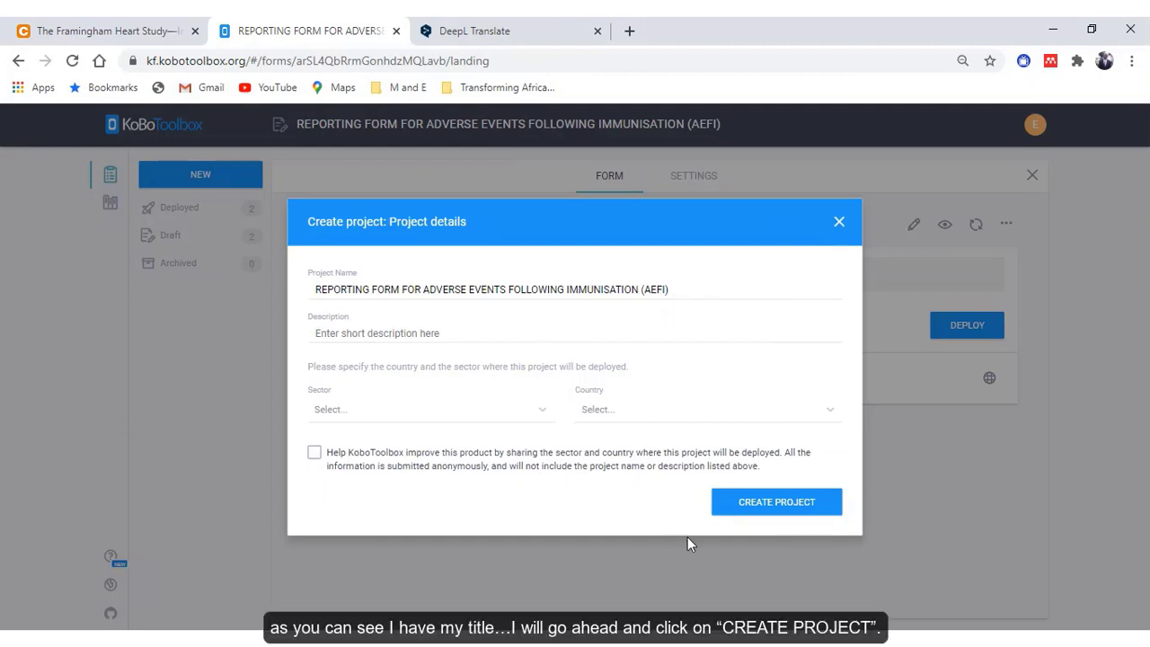
{"action": "left_click", "coordinate": [779, 504]}
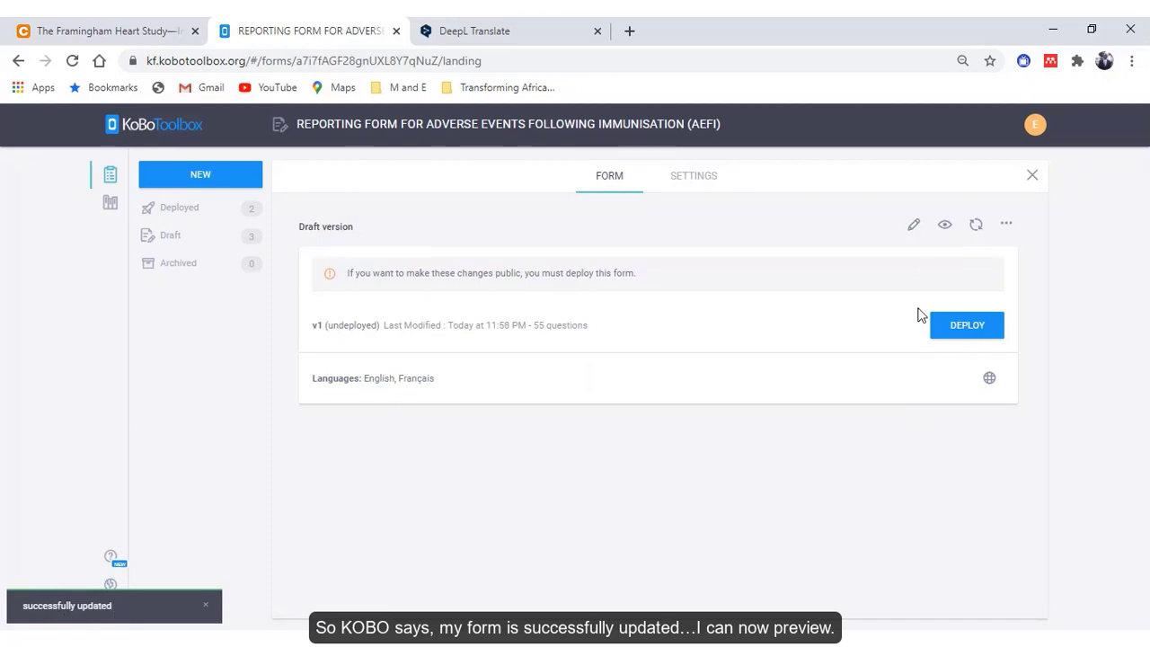
Step: Preview the form and collapse the patient, reporter, vaccination and adverse event sections
{"action": "left_click", "coordinate": [944, 225]}
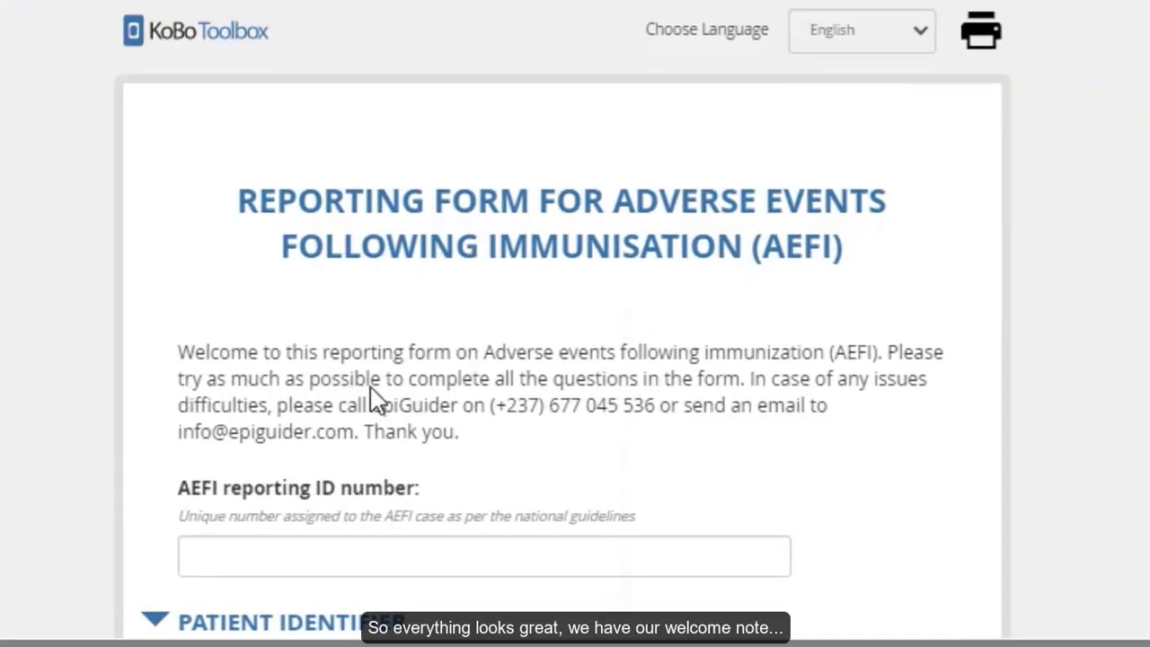
{"action": "scroll", "coordinate": [413, 377], "scroll_direction": "down", "scroll_amount": 2}
{"action": "scroll", "coordinate": [242, 368], "scroll_direction": "down", "scroll_amount": 2}
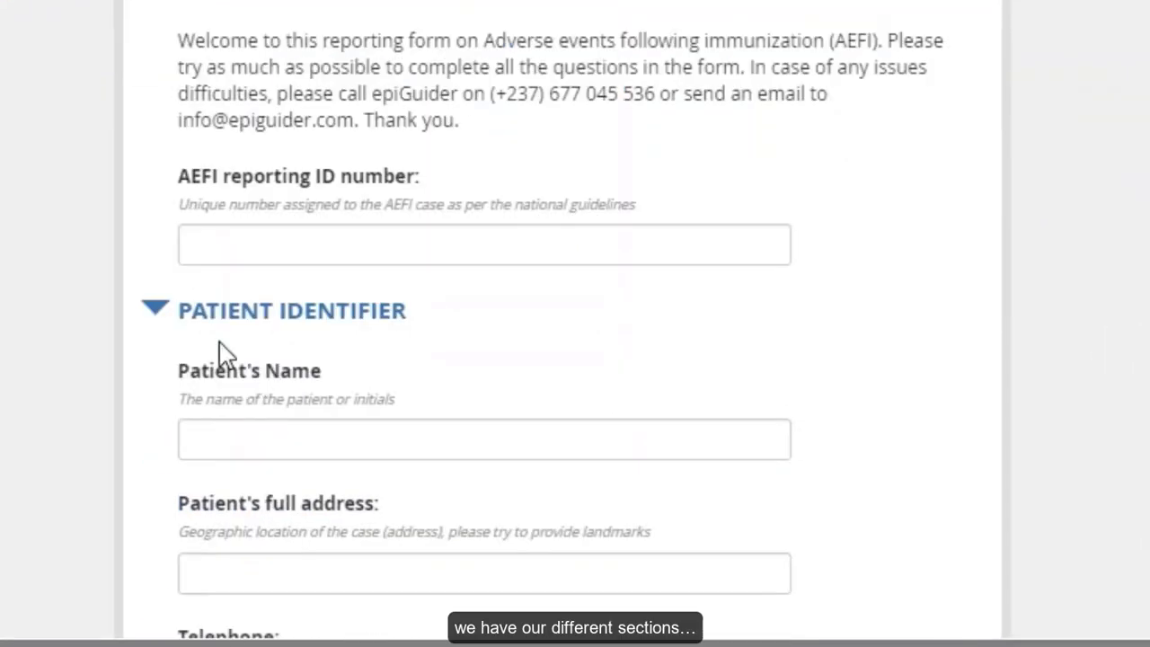
{"action": "scroll", "coordinate": [189, 342], "scroll_direction": "down", "scroll_amount": 3}
{"action": "scroll", "coordinate": [180, 251], "scroll_direction": "up", "scroll_amount": 2}
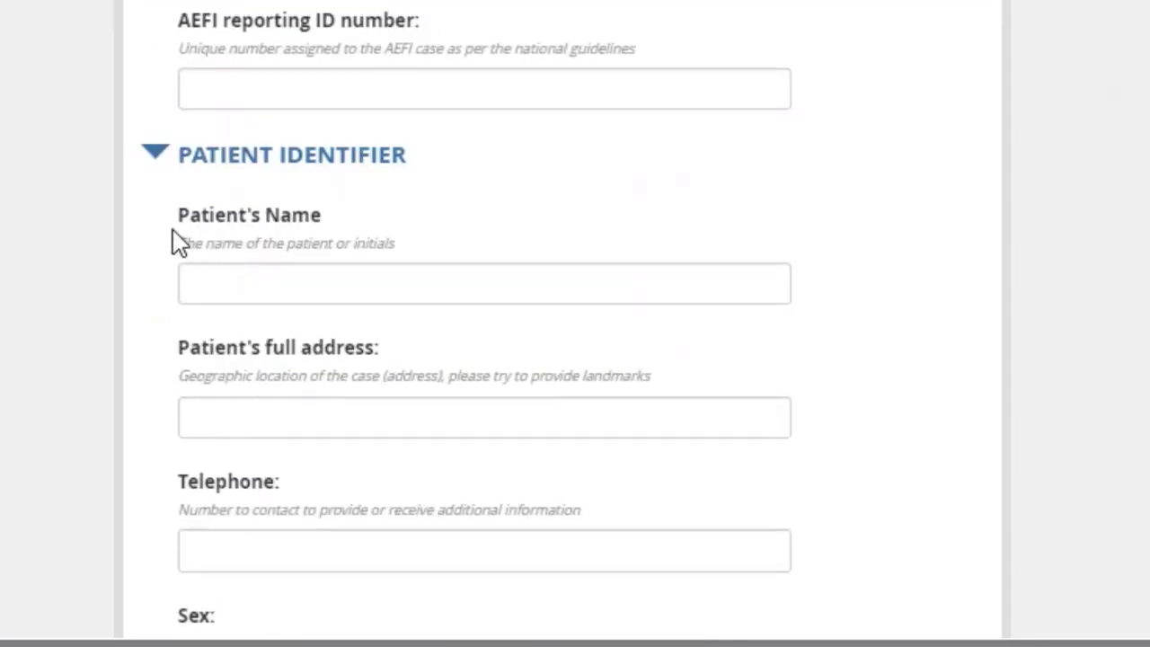
{"action": "left_click", "coordinate": [156, 158]}
{"action": "left_click", "coordinate": [159, 219]}
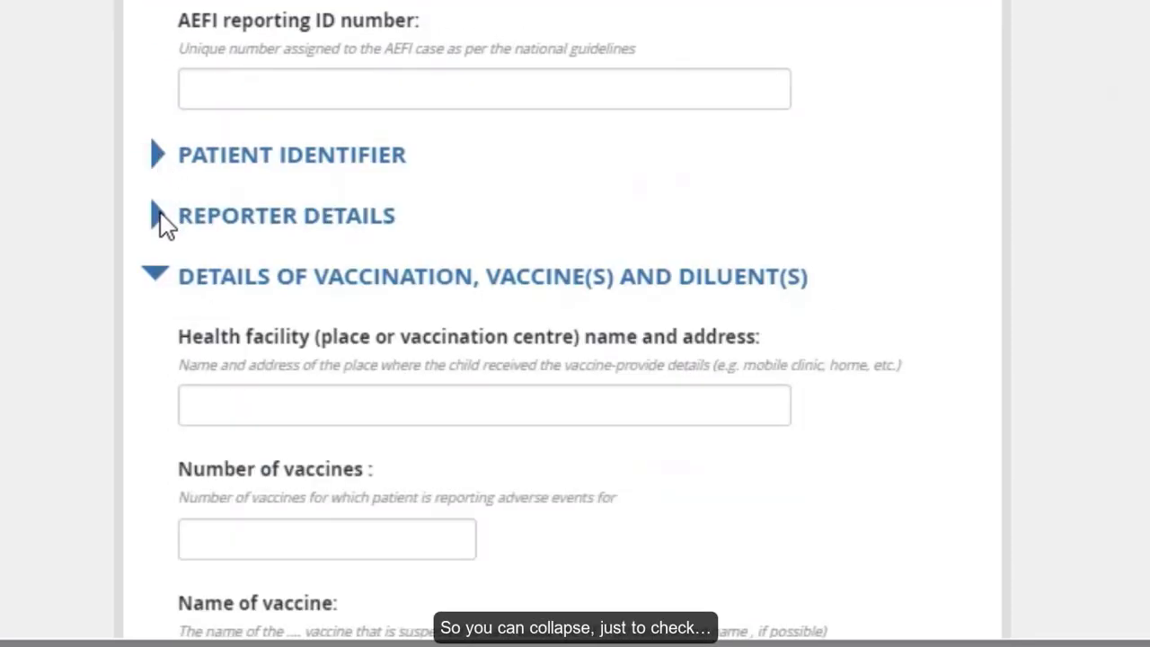
{"action": "left_click", "coordinate": [156, 277]}
{"action": "left_click", "coordinate": [158, 338]}
{"action": "scroll", "coordinate": [219, 346], "scroll_direction": "down", "scroll_amount": 1}
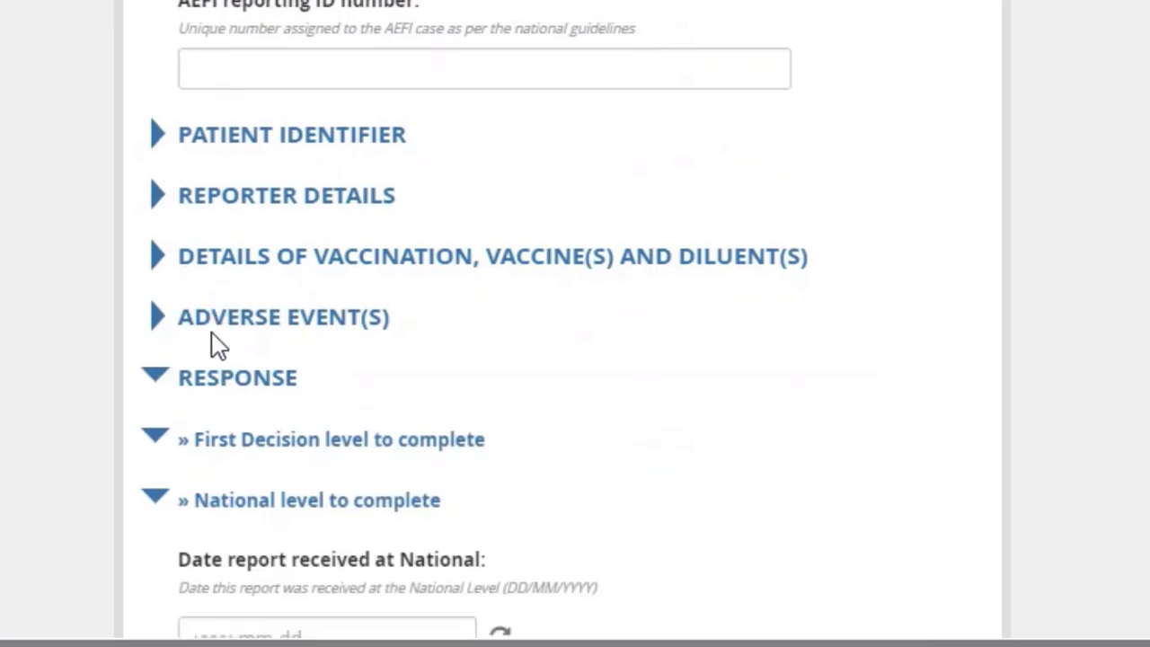
{"action": "scroll", "coordinate": [218, 346], "scroll_direction": "down", "scroll_amount": 2}
Step: Toggle the RESPONSE section and its First Decision level subgroup to inspect their contents
{"action": "left_click", "coordinate": [158, 244]}
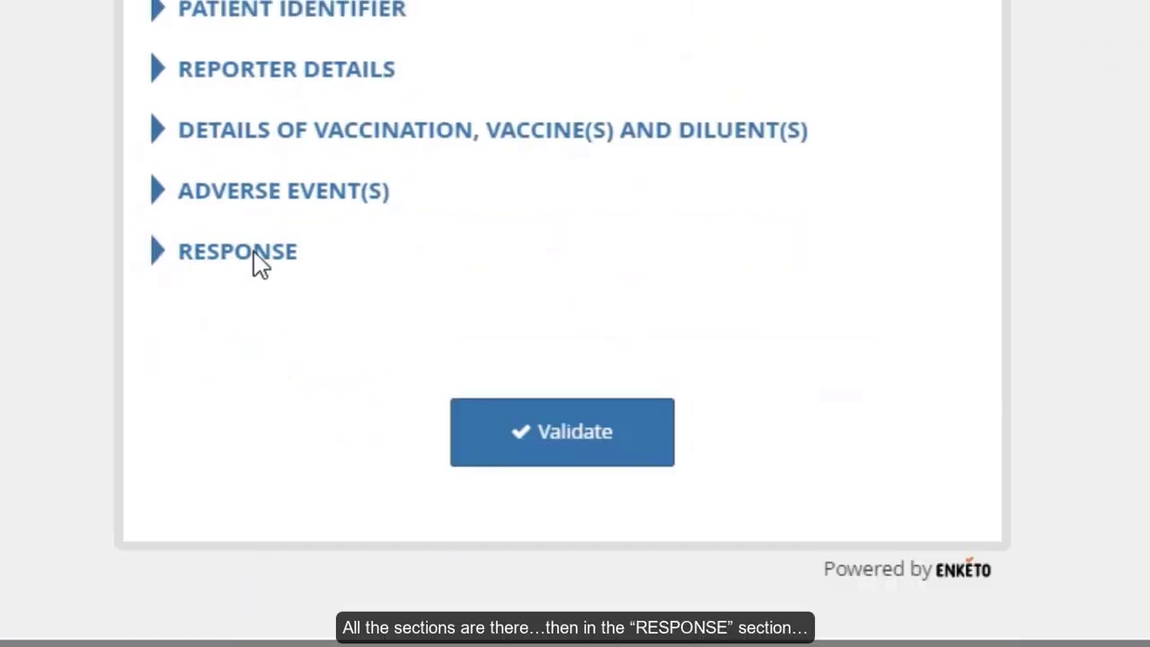
{"action": "left_click", "coordinate": [156, 250]}
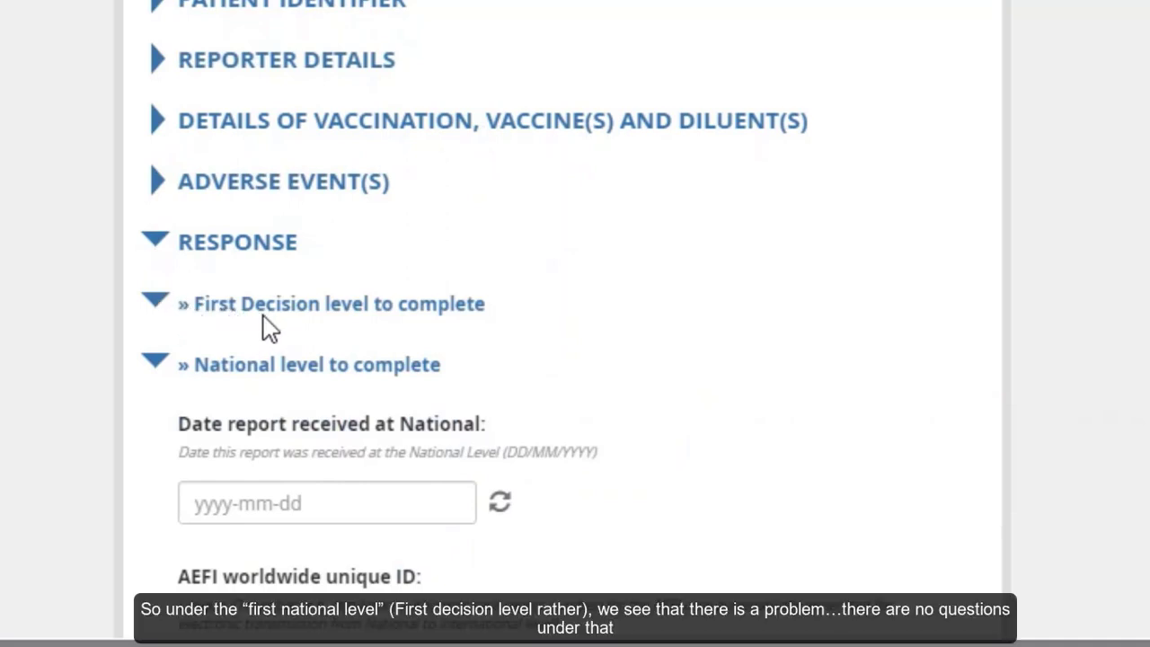
{"action": "left_click", "coordinate": [157, 303]}
{"action": "left_click", "coordinate": [157, 304]}
{"action": "left_click", "coordinate": [158, 303]}
{"action": "left_click", "coordinate": [157, 304]}
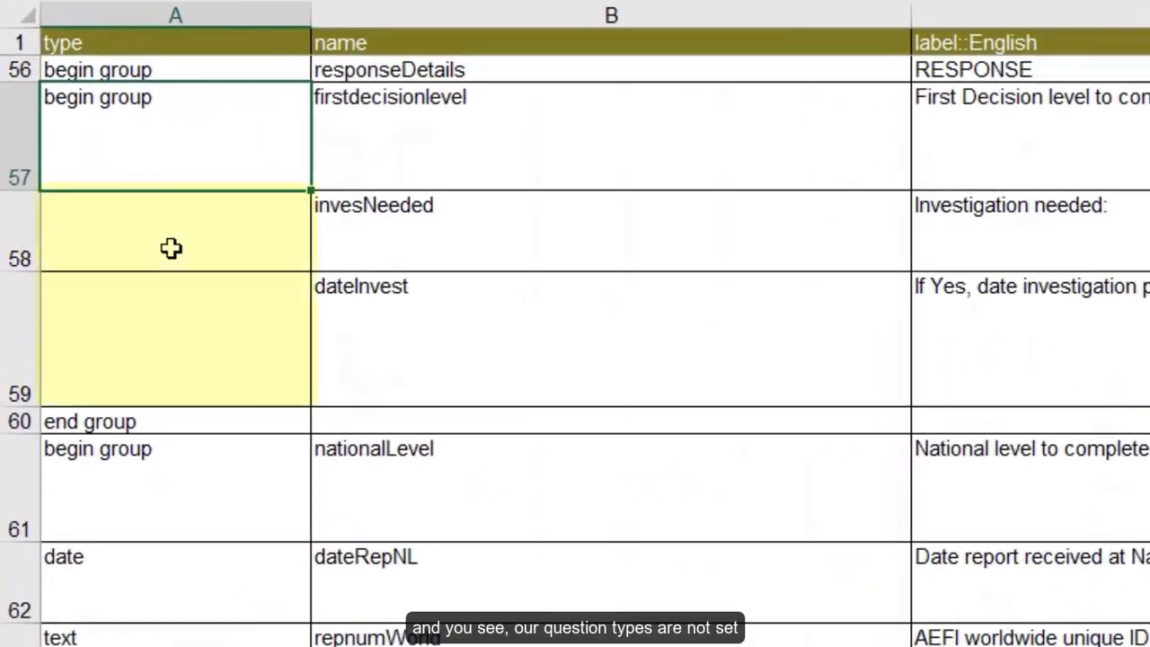
Step: Type invesNeeded as 'select one yesno' and dateInvest as date, then save and leave Excel
{"action": "left_click", "coordinate": [172, 237]}
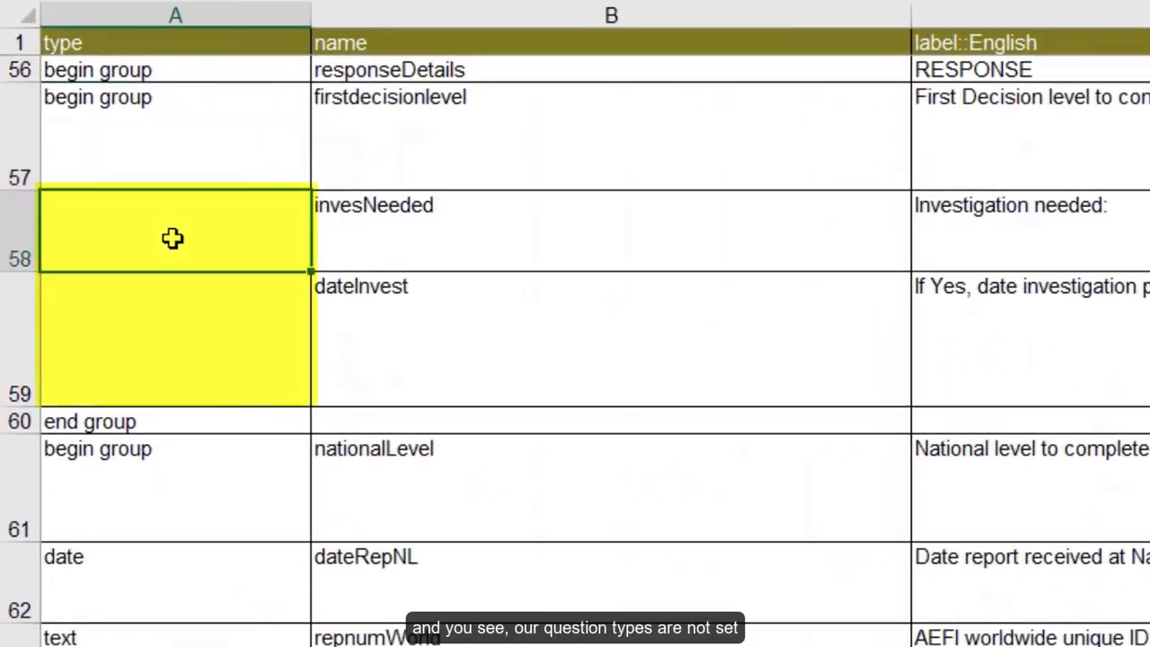
{"action": "left_click", "coordinate": [199, 343]}
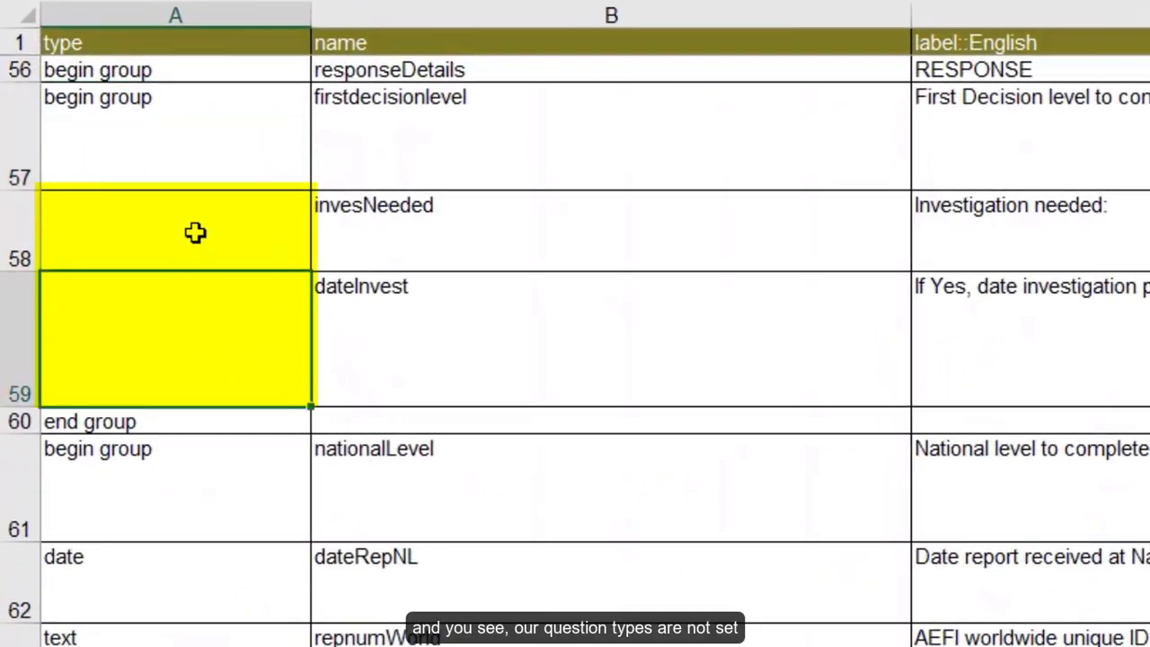
{"action": "left_click", "coordinate": [197, 237]}
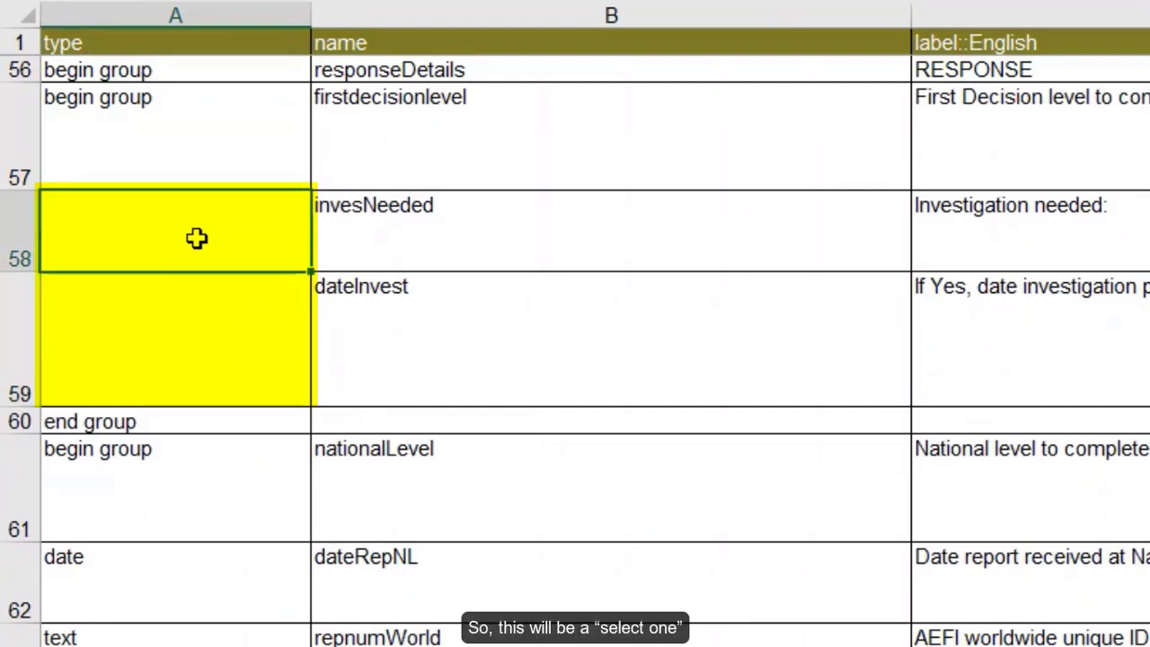
{"action": "type", "text": "select one "}
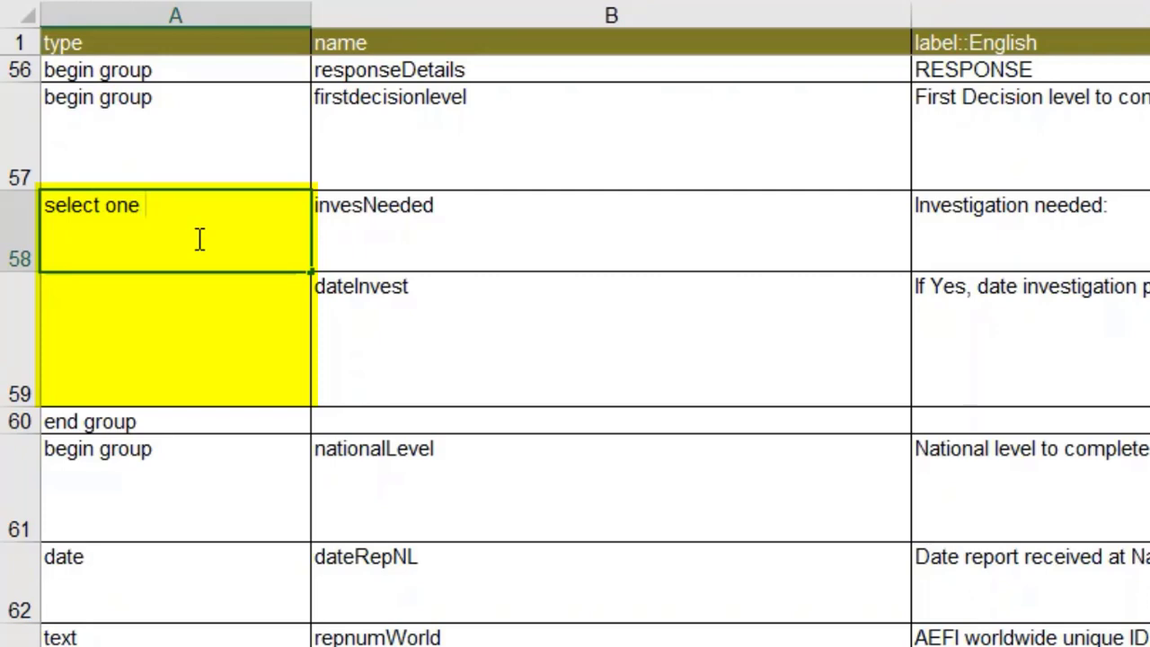
{"action": "type", "text": "yesno"}
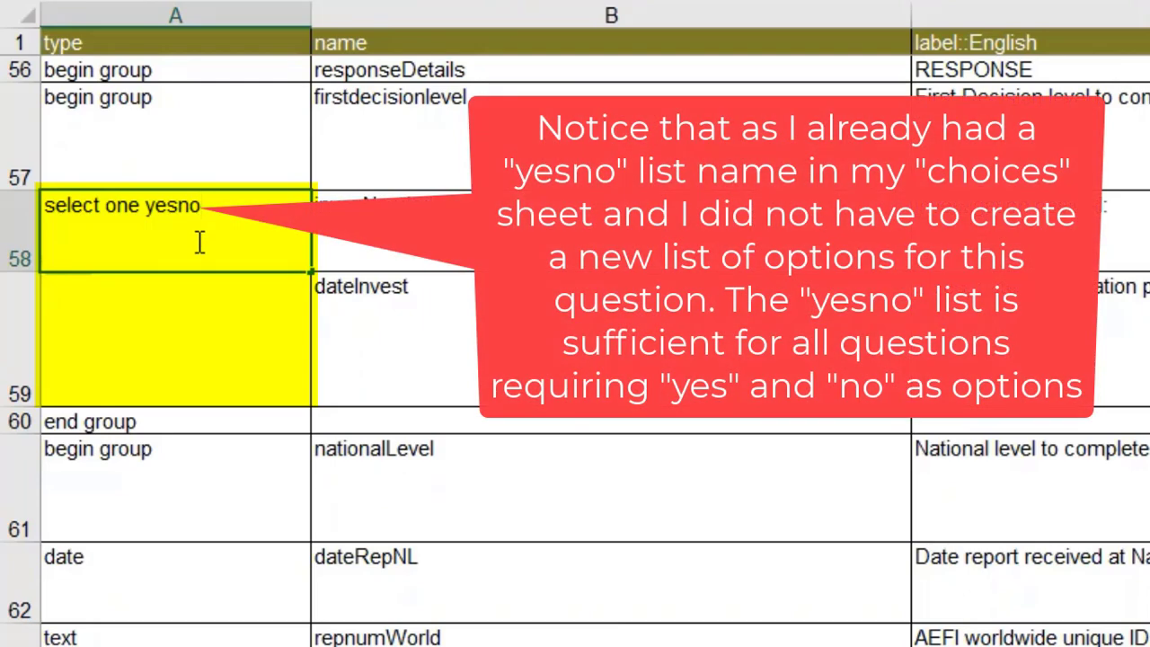
{"action": "left_click", "coordinate": [151, 326]}
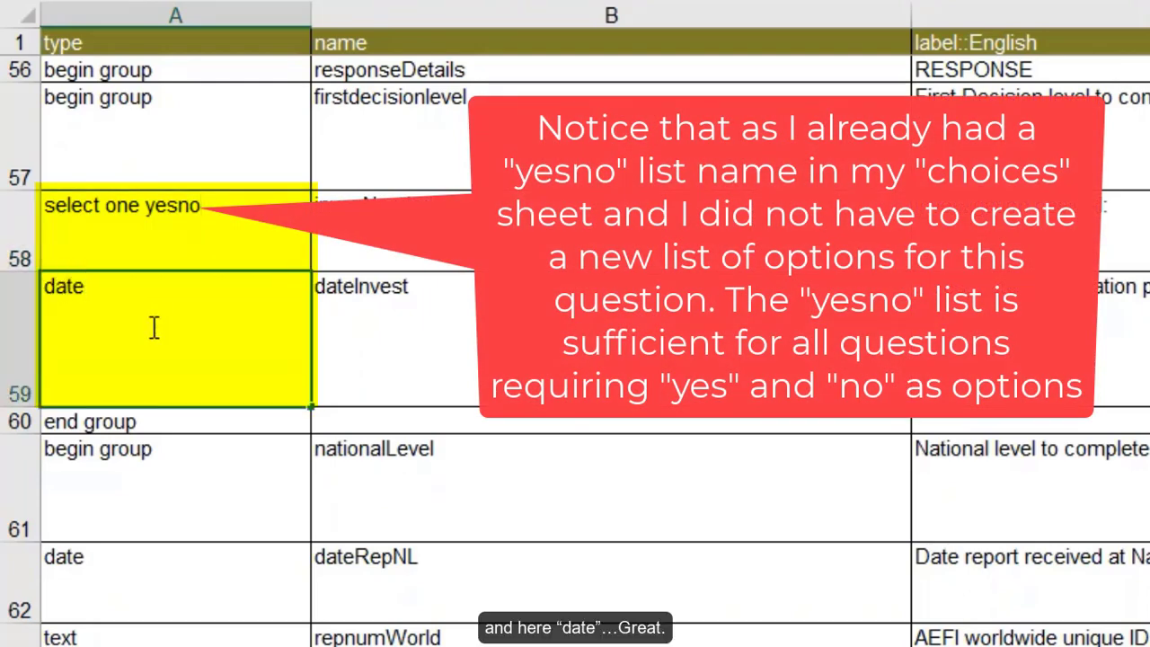
{"action": "left_click", "coordinate": [260, 470]}
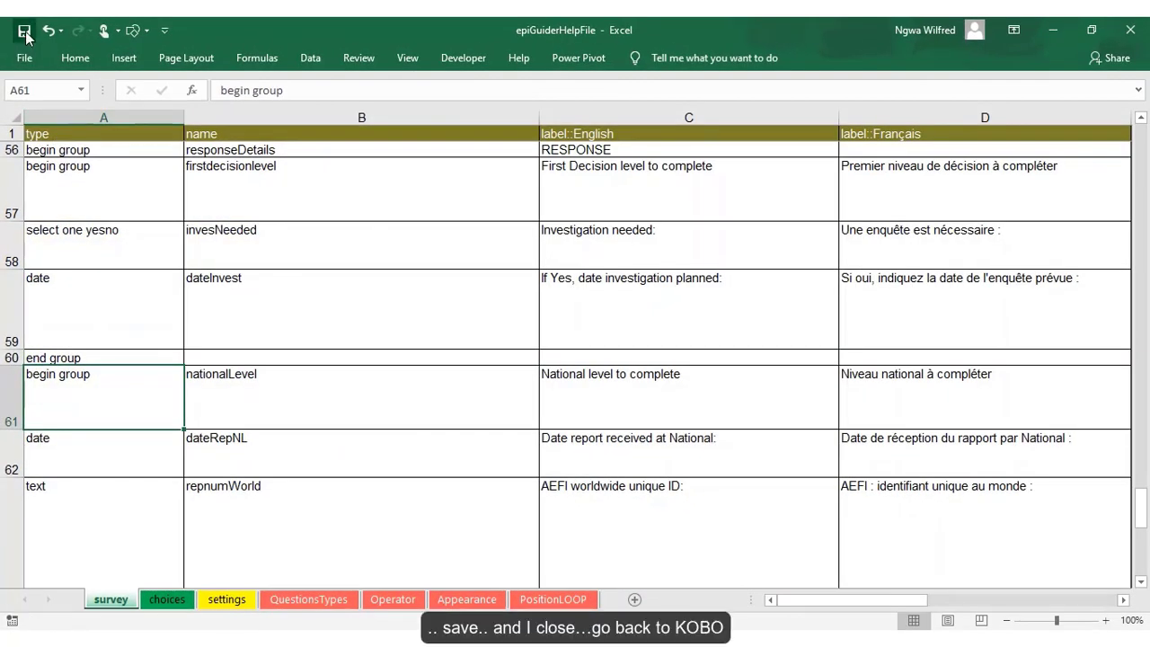
{"action": "left_click", "coordinate": [1131, 30]}
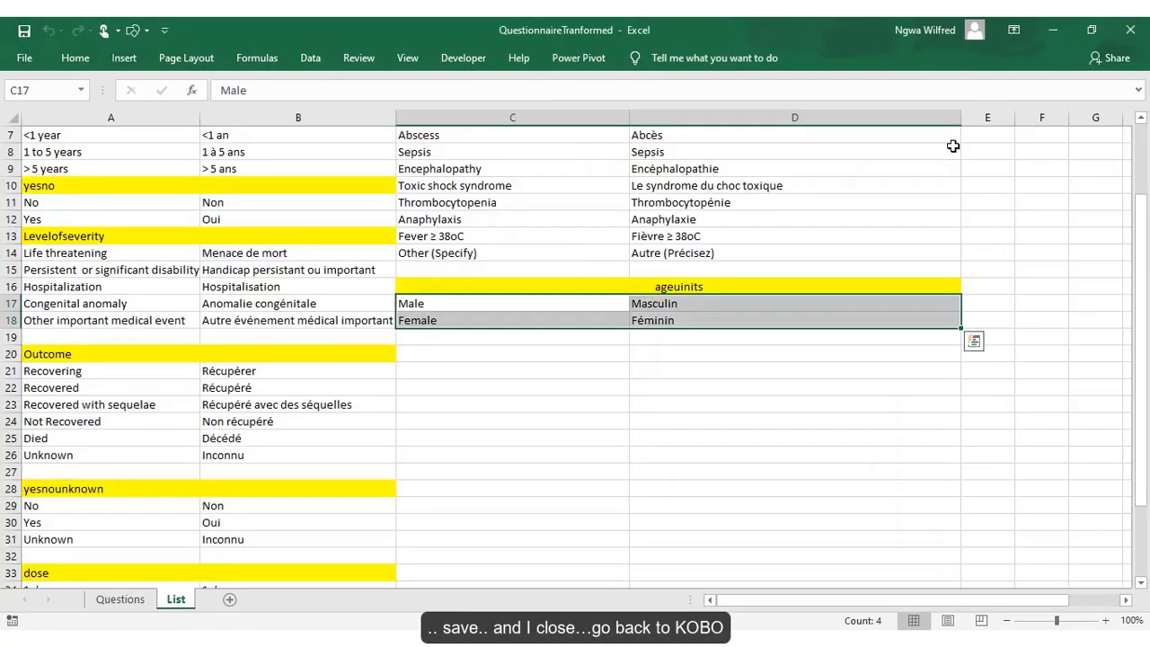
{"action": "key", "text": "alt+Tab"}
Step: Replace the newer AEFI draft's form with the corrected epiGuiderHelpFile upload and preview it
{"action": "left_click", "coordinate": [969, 180]}
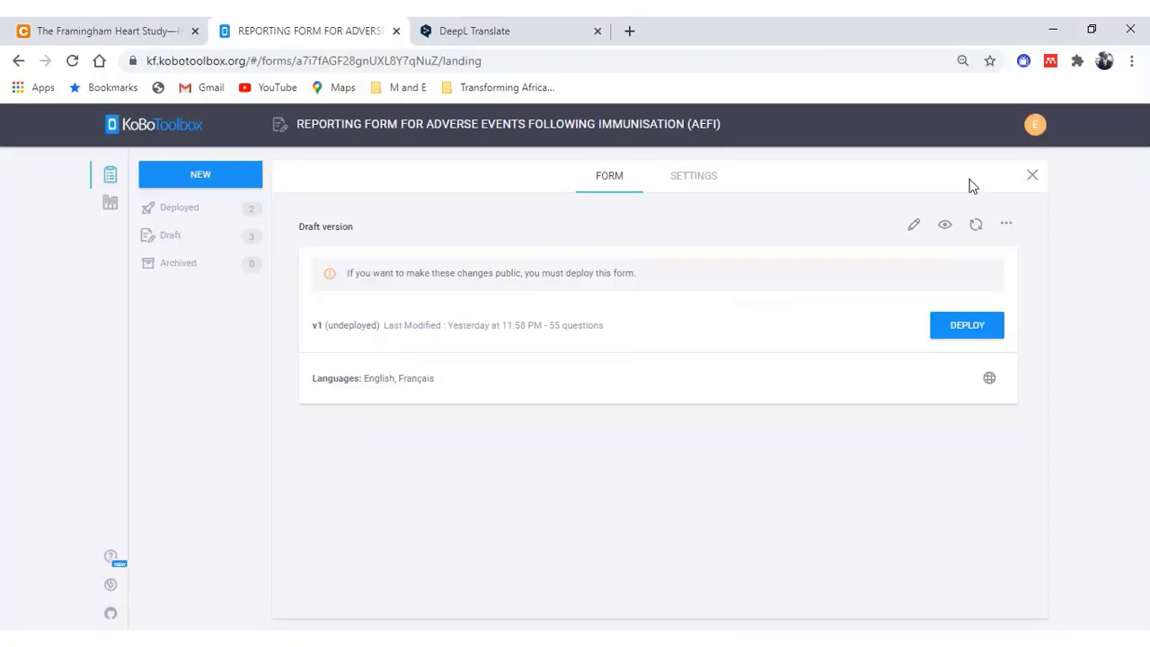
{"action": "left_click", "coordinate": [111, 173]}
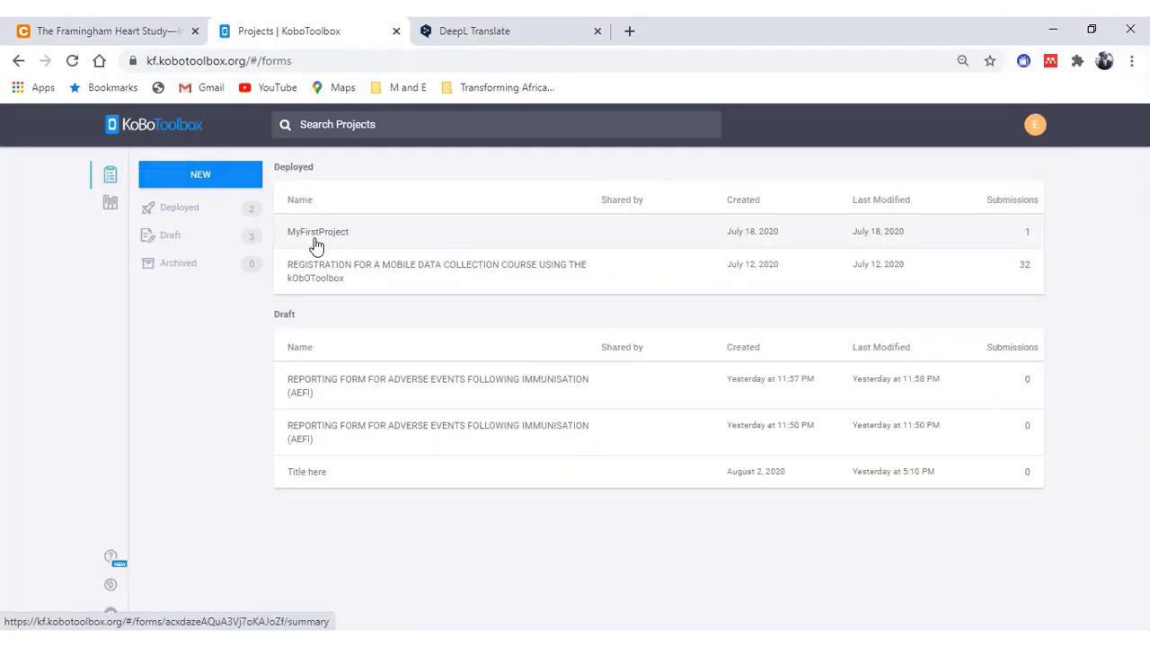
{"action": "left_click", "coordinate": [1028, 379]}
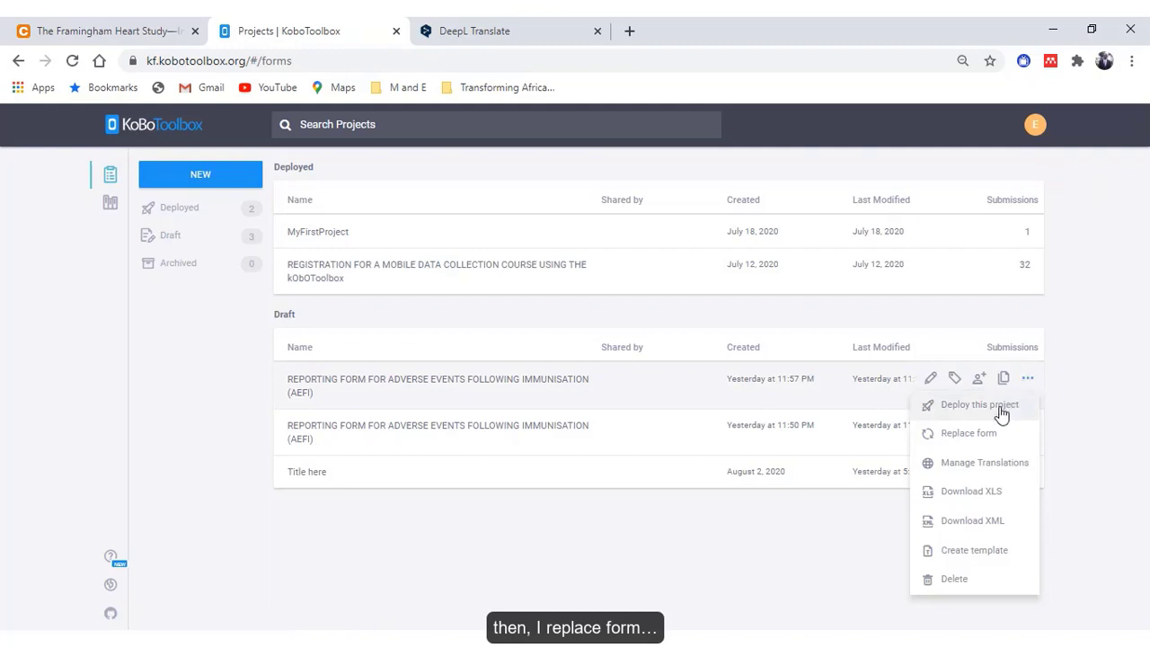
{"action": "left_click", "coordinate": [970, 438]}
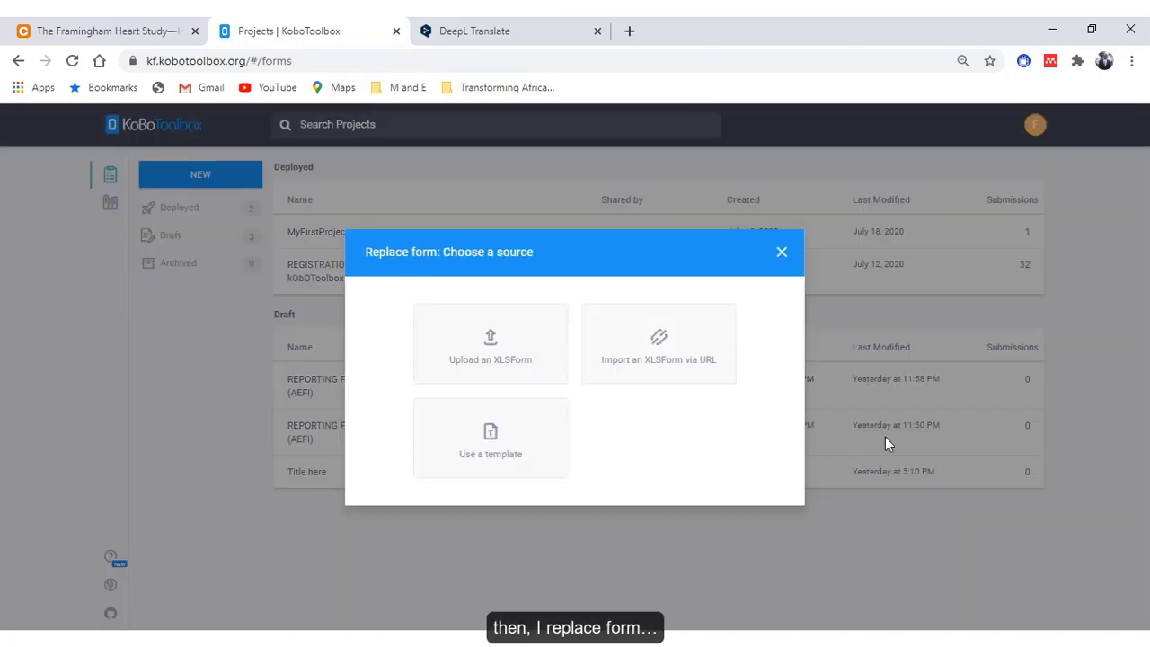
{"action": "left_click", "coordinate": [500, 372]}
{"action": "left_click", "coordinate": [531, 390]}
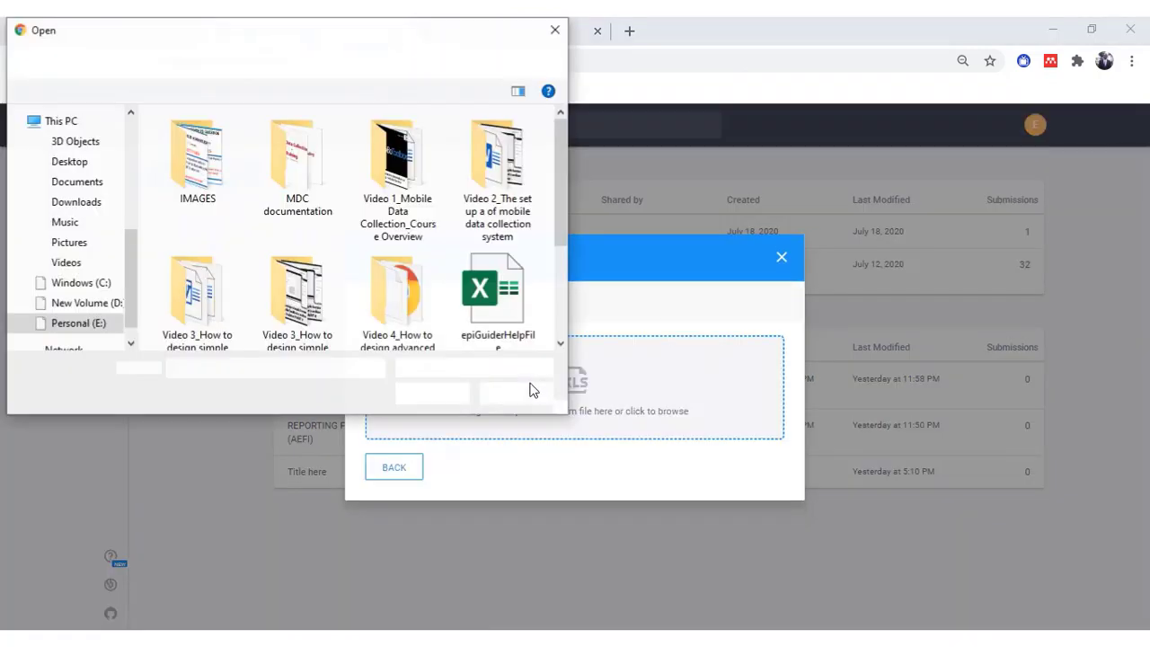
{"action": "left_click", "coordinate": [497, 283]}
{"action": "left_click", "coordinate": [454, 398]}
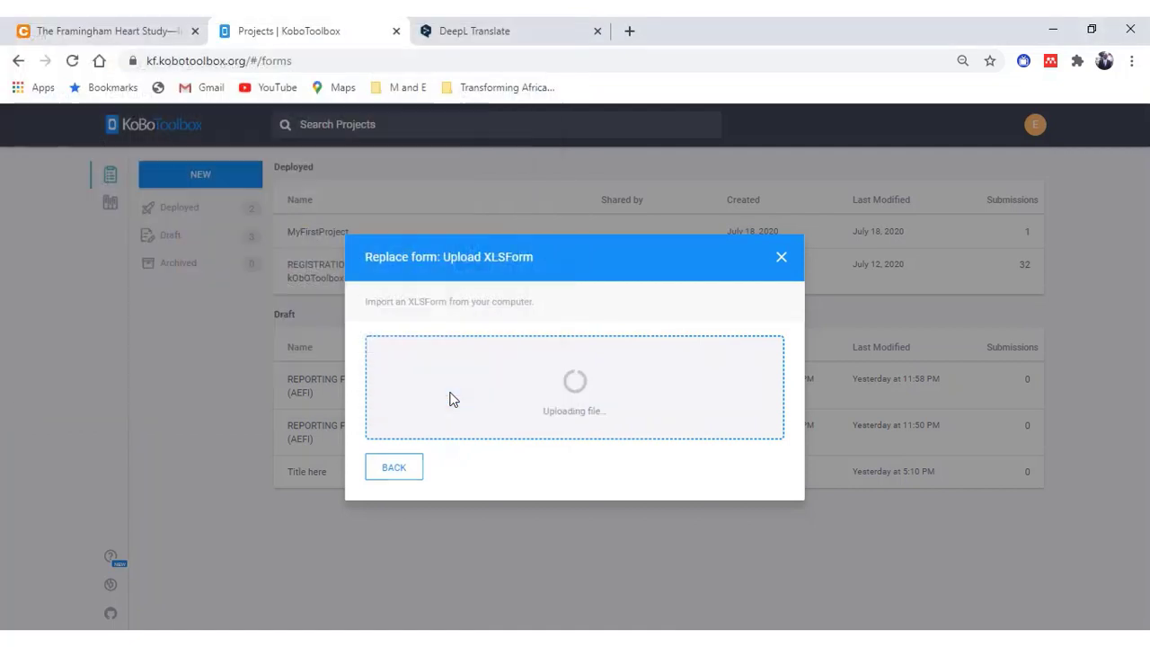
{"action": "left_click", "coordinate": [945, 227]}
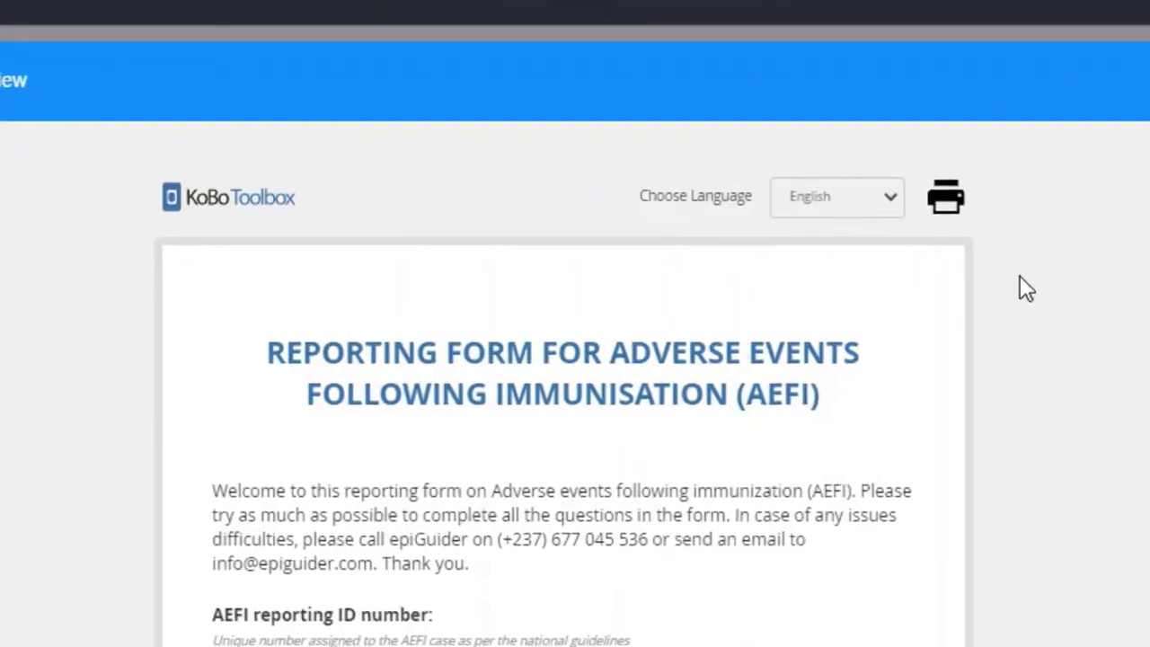
Step: Check the First Decision level questions, then view the preview in Français and scroll through it
{"action": "scroll", "coordinate": [844, 296], "scroll_direction": "down", "scroll_amount": 15}
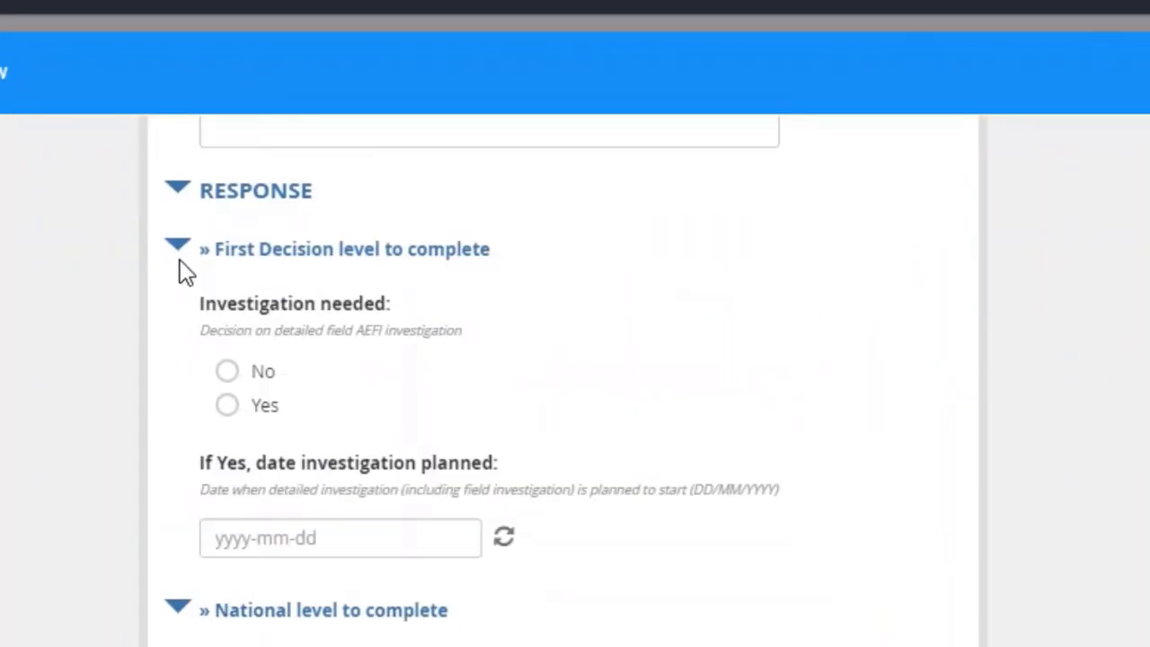
{"action": "left_click", "coordinate": [180, 248]}
{"action": "left_click", "coordinate": [180, 248]}
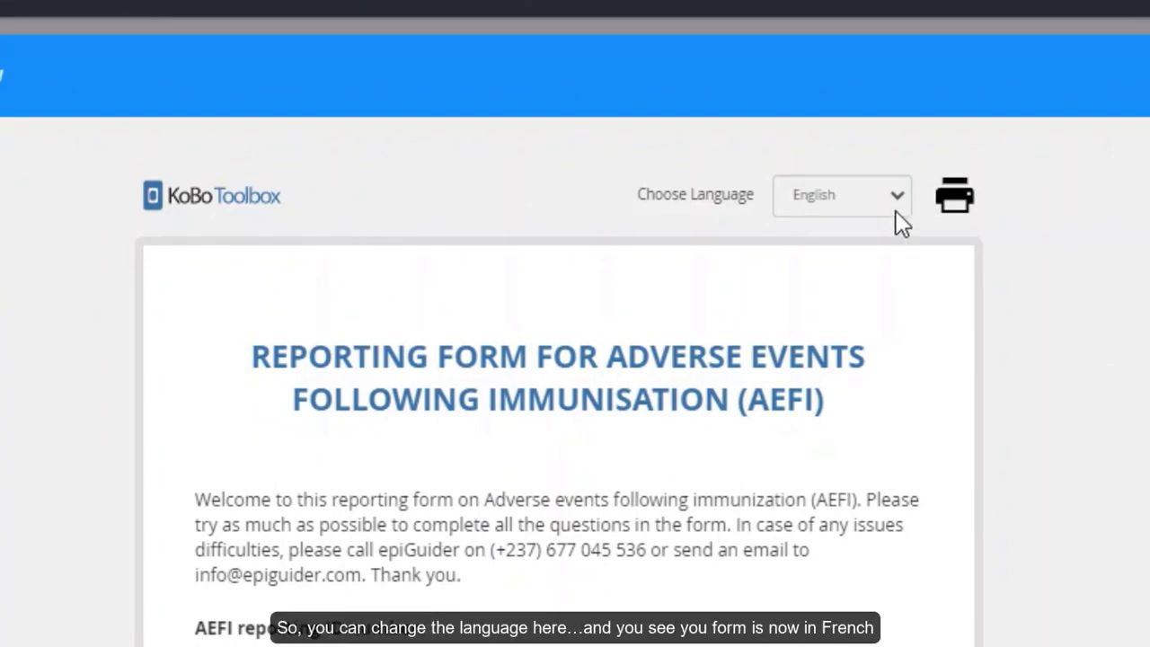
{"action": "left_click", "coordinate": [900, 202]}
{"action": "left_click", "coordinate": [840, 289]}
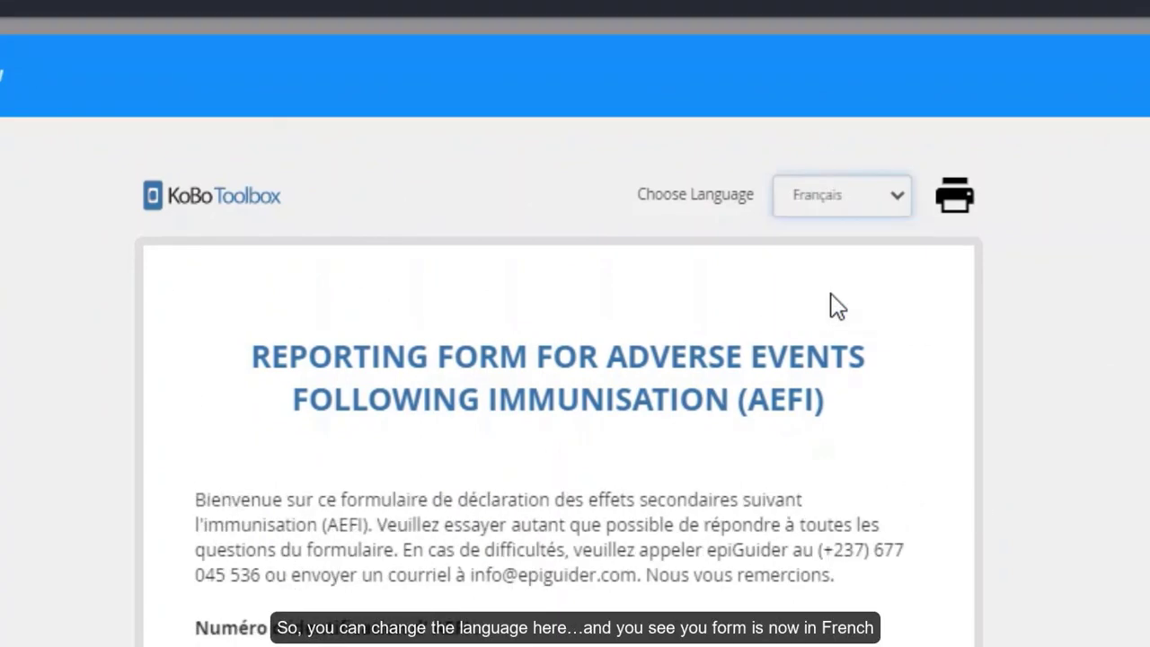
{"action": "scroll", "coordinate": [557, 557], "scroll_direction": "down", "scroll_amount": 13}
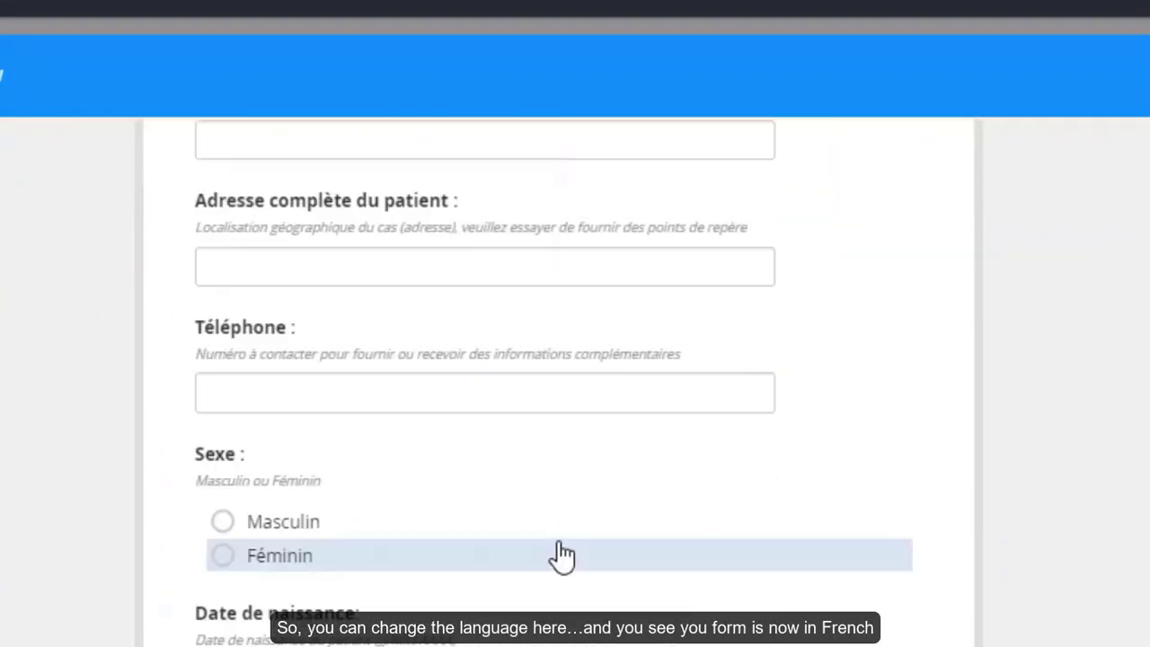
{"action": "scroll", "coordinate": [566, 550], "scroll_direction": "down", "scroll_amount": 10}
{"action": "left_click", "coordinate": [900, 201]}
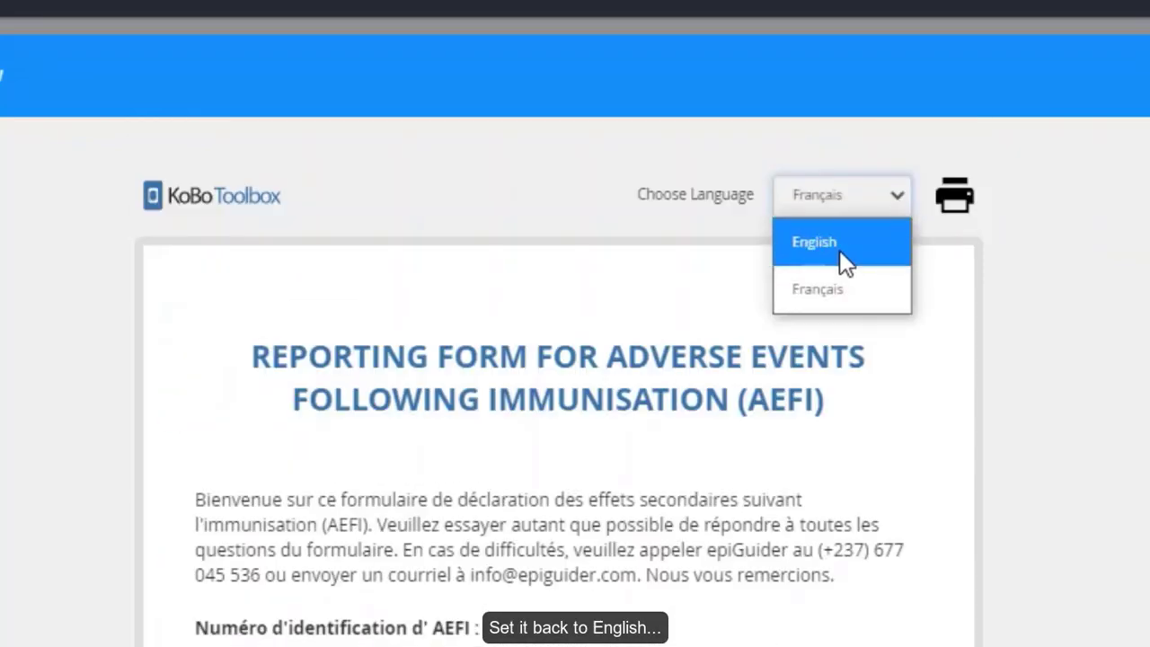
Step: Switch the preview to English and enter placeholder test text for the patient's name and address
{"action": "left_click", "coordinate": [839, 251]}
{"action": "scroll", "coordinate": [423, 608], "scroll_direction": "down", "scroll_amount": 6}
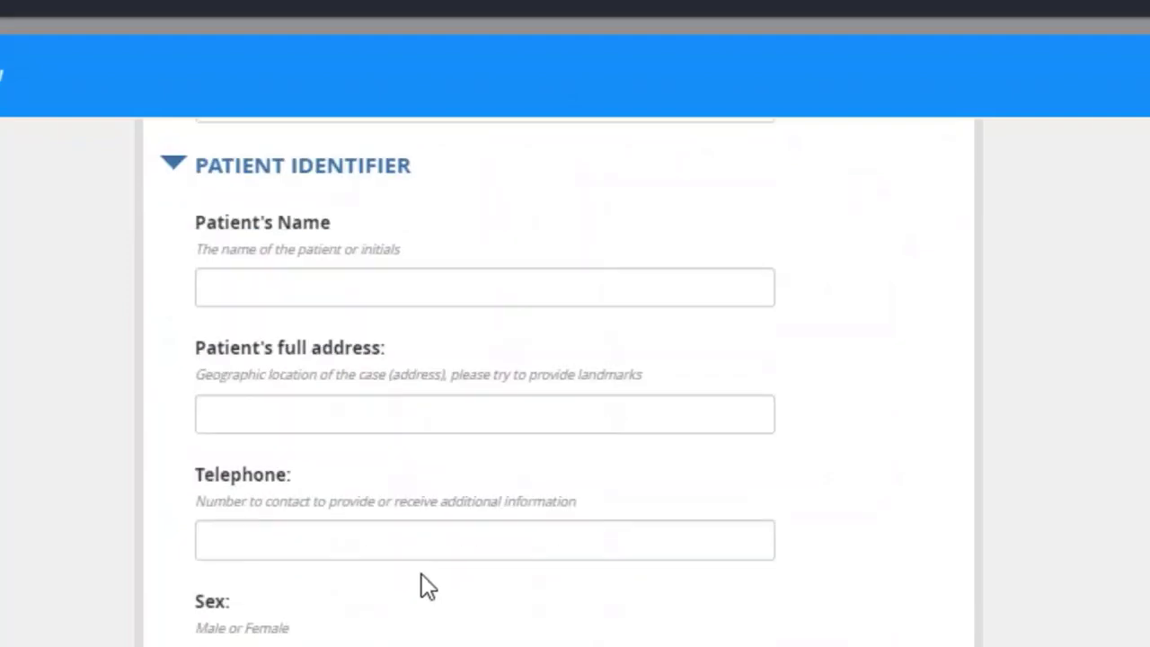
{"action": "left_click", "coordinate": [269, 287]}
{"action": "type", "text": "adada"}
{"action": "left_click", "coordinate": [261, 412]}
{"action": "type", "text": "ad"}
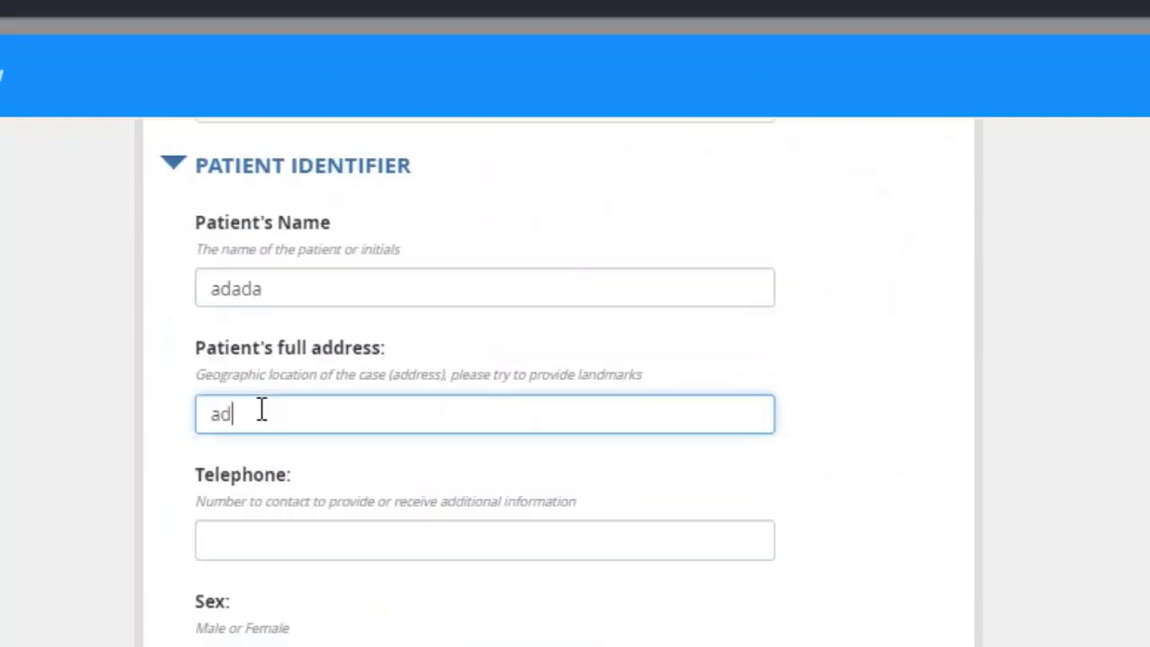
{"action": "type", "text": "adad"}
Step: Autofill the Telephone field with a saved number and set the patient's sex to Male
{"action": "left_click", "coordinate": [201, 537]}
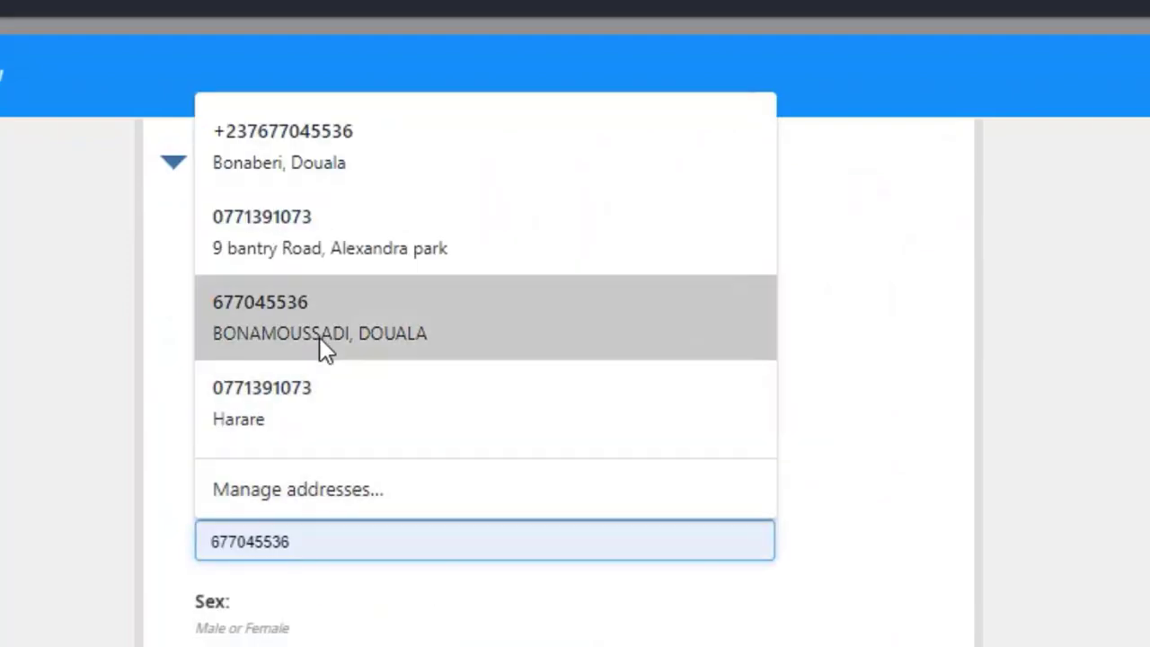
{"action": "left_click", "coordinate": [310, 317]}
{"action": "scroll", "coordinate": [360, 631], "scroll_direction": "down", "scroll_amount": 2}
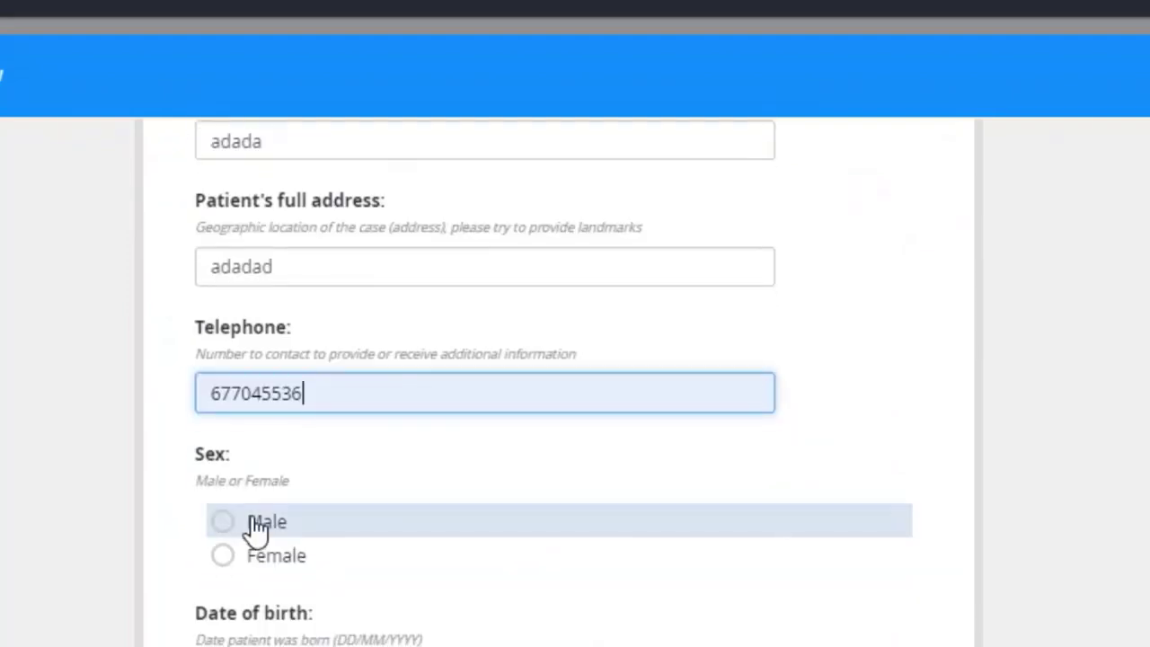
{"action": "left_click", "coordinate": [225, 522]}
Step: Set Date of birth to 2019-05-13 in the calendar
{"action": "scroll", "coordinate": [380, 593], "scroll_direction": "down", "scroll_amount": 2}
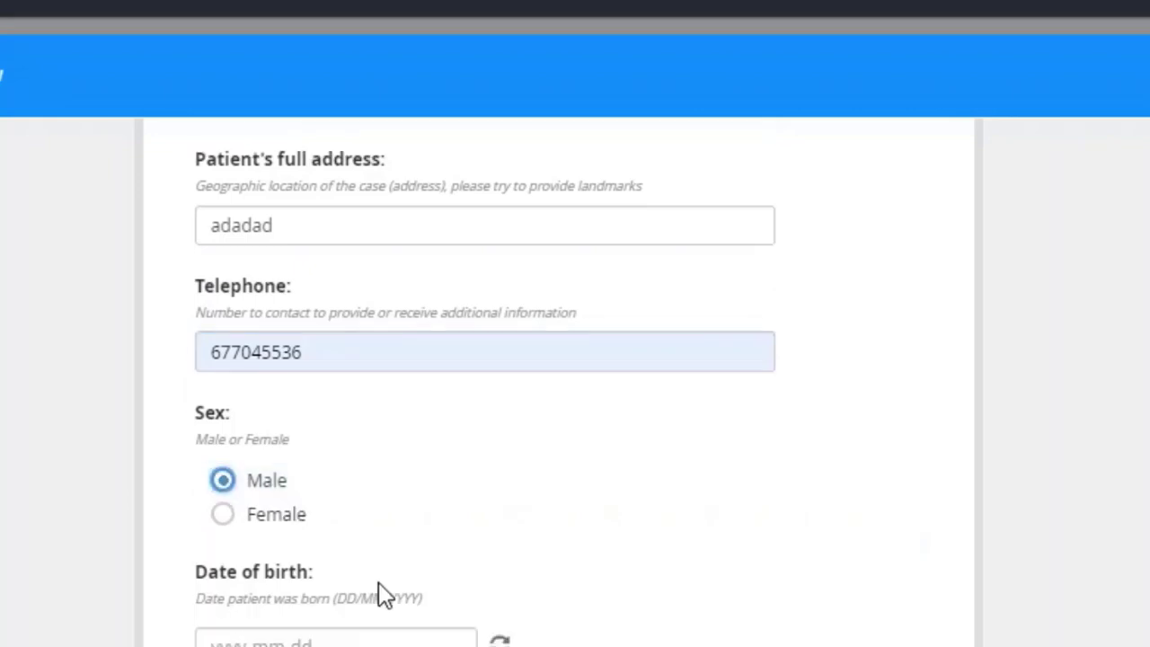
{"action": "left_click", "coordinate": [319, 537]}
{"action": "left_click", "coordinate": [217, 221]}
{"action": "left_click", "coordinate": [216, 221]}
{"action": "left_click", "coordinate": [217, 221]}
{"action": "left_click", "coordinate": [216, 221]}
{"action": "left_click", "coordinate": [216, 221]}
{"action": "left_click", "coordinate": [217, 221]}
{"action": "left_click", "coordinate": [216, 221]}
{"action": "left_click", "coordinate": [217, 221]}
{"action": "left_click", "coordinate": [218, 223]}
{"action": "left_click", "coordinate": [218, 222]}
{"action": "left_click", "coordinate": [218, 223]}
{"action": "left_click", "coordinate": [219, 223]}
{"action": "left_click", "coordinate": [218, 223]}
{"action": "left_click", "coordinate": [219, 223]}
{"action": "left_click", "coordinate": [218, 222]}
{"action": "left_click", "coordinate": [268, 377]}
Step: Enter an initial age at onset and choose <1 year as the age group at onset
{"action": "scroll", "coordinate": [652, 559], "scroll_direction": "down", "scroll_amount": 3}
{"action": "left_click", "coordinate": [311, 521]}
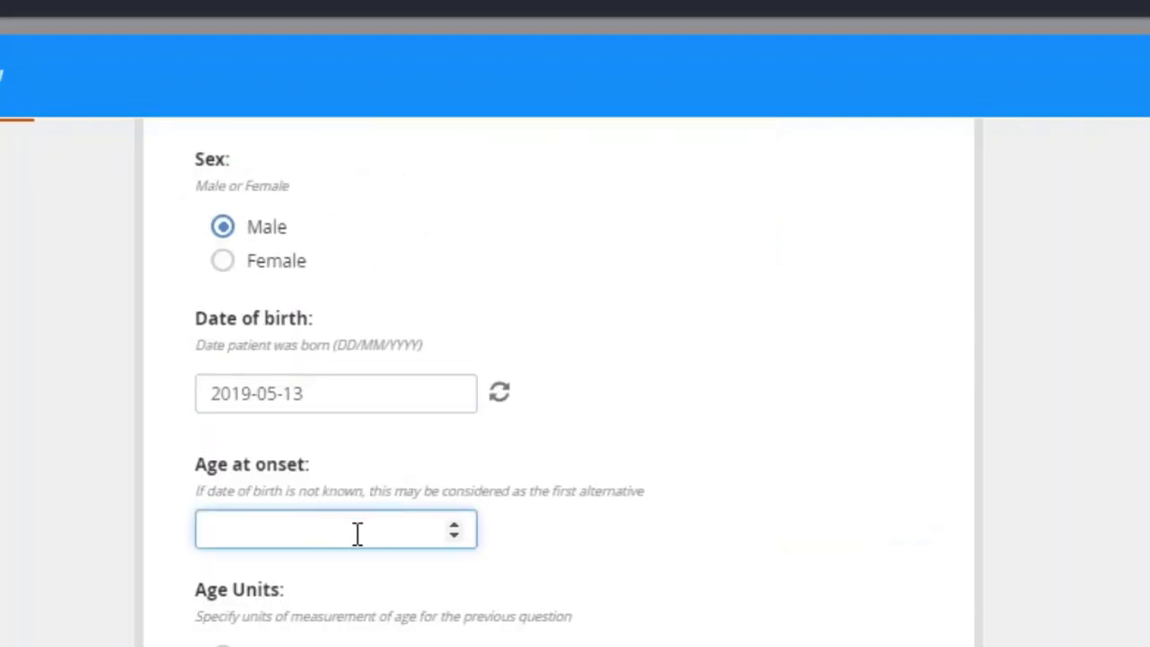
{"action": "left_click", "coordinate": [456, 526]}
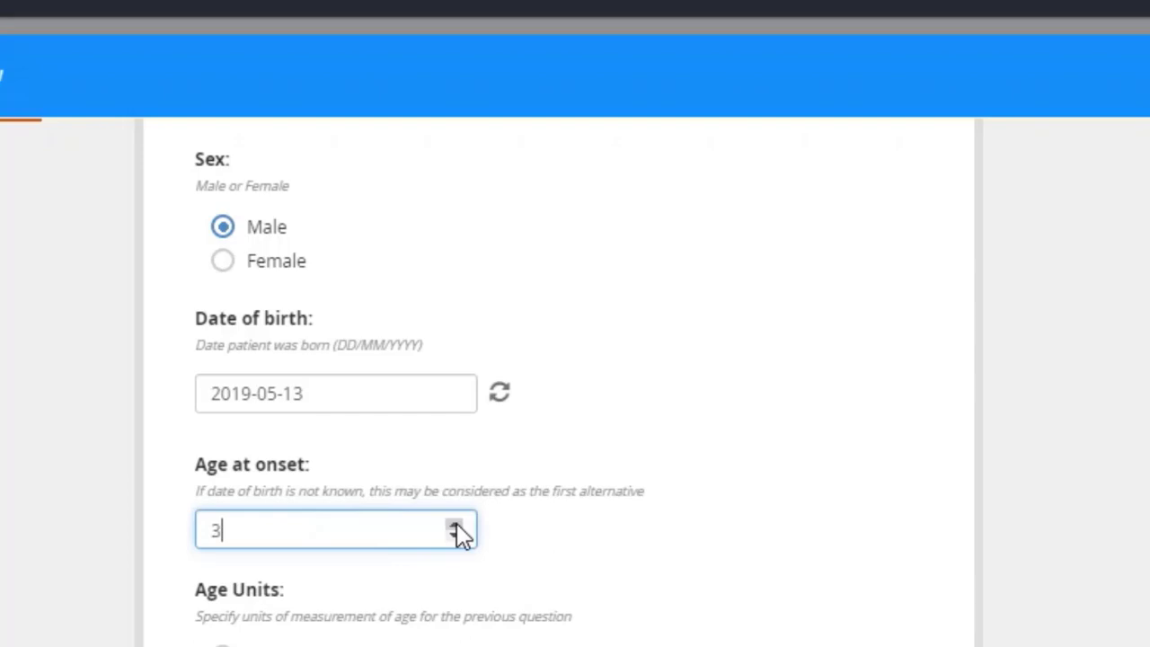
{"action": "left_click", "coordinate": [673, 612]}
{"action": "scroll", "coordinate": [393, 629], "scroll_direction": "down", "scroll_amount": 3}
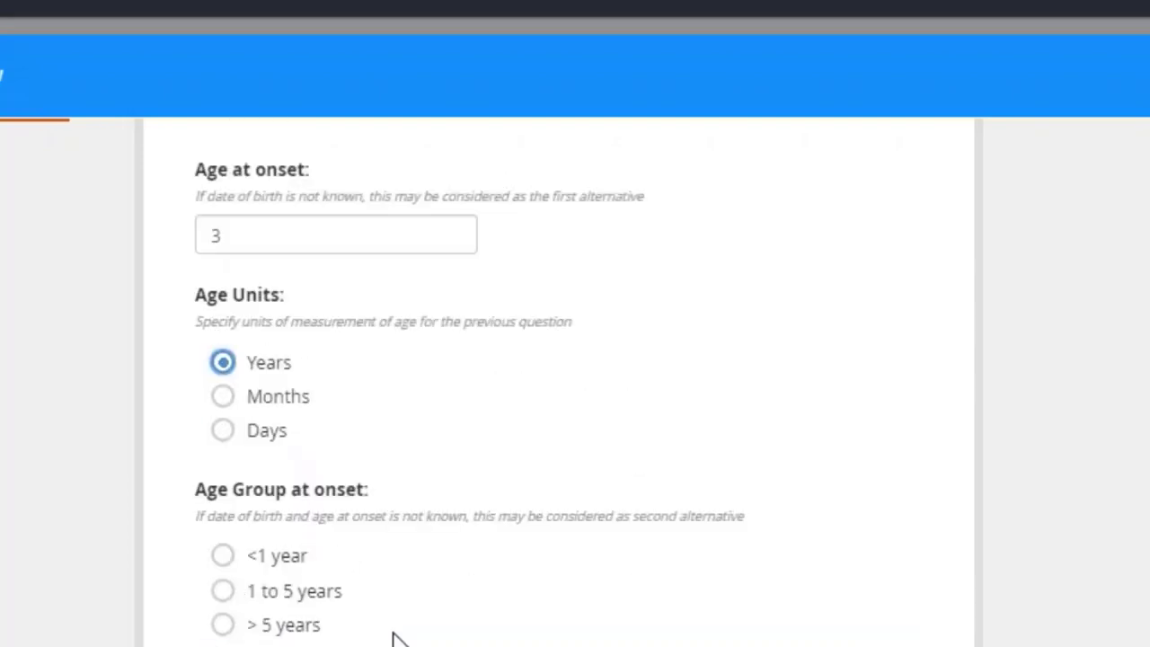
{"action": "left_click", "coordinate": [252, 555]}
Step: Change Age at onset to -1 and check that the form accepts it
{"action": "scroll", "coordinate": [298, 584], "scroll_direction": "down", "scroll_amount": 1}
{"action": "scroll", "coordinate": [473, 627], "scroll_direction": "down", "scroll_amount": 4}
{"action": "scroll", "coordinate": [457, 596], "scroll_direction": "up", "scroll_amount": 8}
{"action": "scroll", "coordinate": [664, 606], "scroll_direction": "up", "scroll_amount": 8}
{"action": "scroll", "coordinate": [676, 600], "scroll_direction": "up", "scroll_amount": 2}
{"action": "scroll", "coordinate": [676, 600], "scroll_direction": "down", "scroll_amount": 5}
{"action": "scroll", "coordinate": [680, 602], "scroll_direction": "down", "scroll_amount": 3}
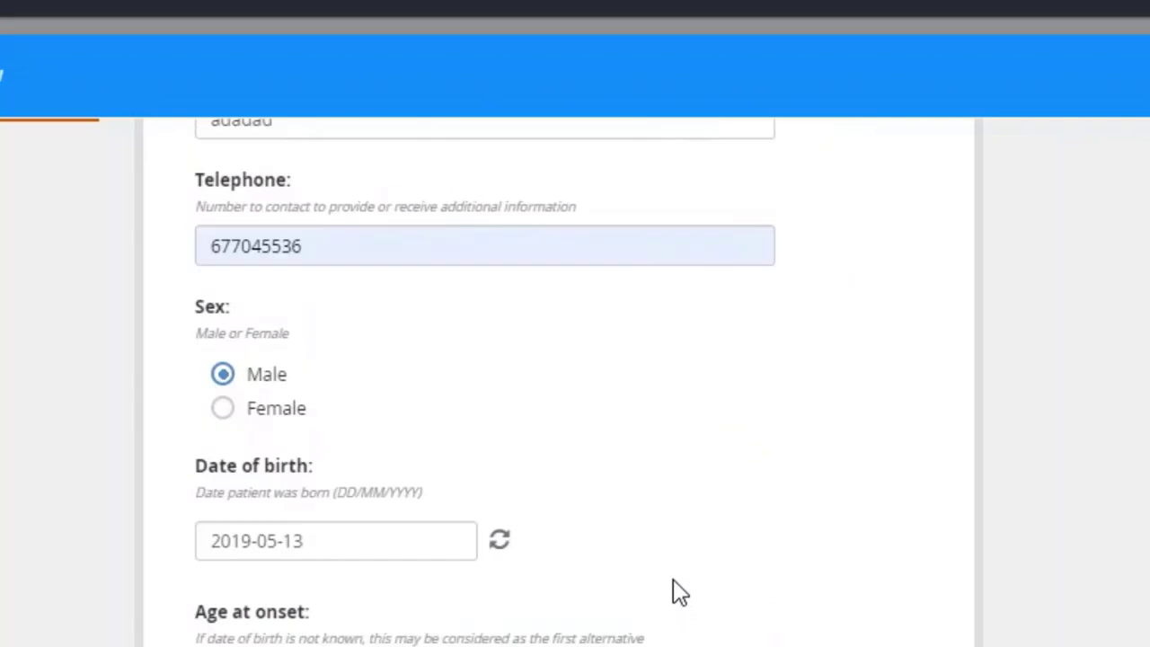
{"action": "scroll", "coordinate": [676, 575], "scroll_direction": "down", "scroll_amount": 2}
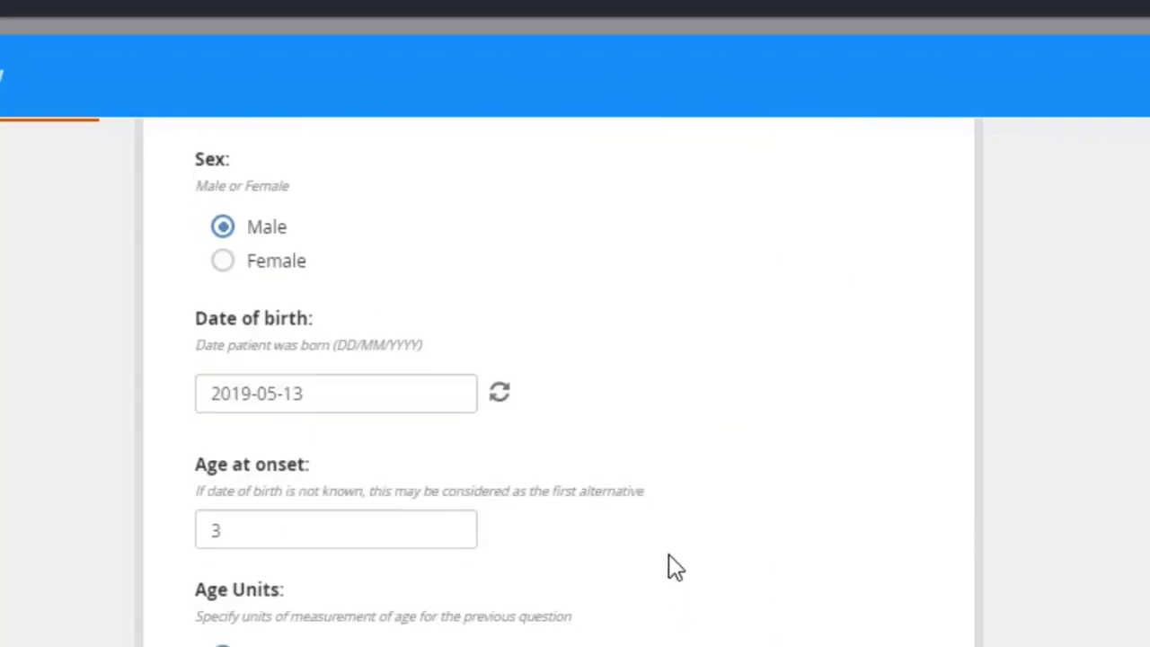
{"action": "left_click", "coordinate": [411, 523]}
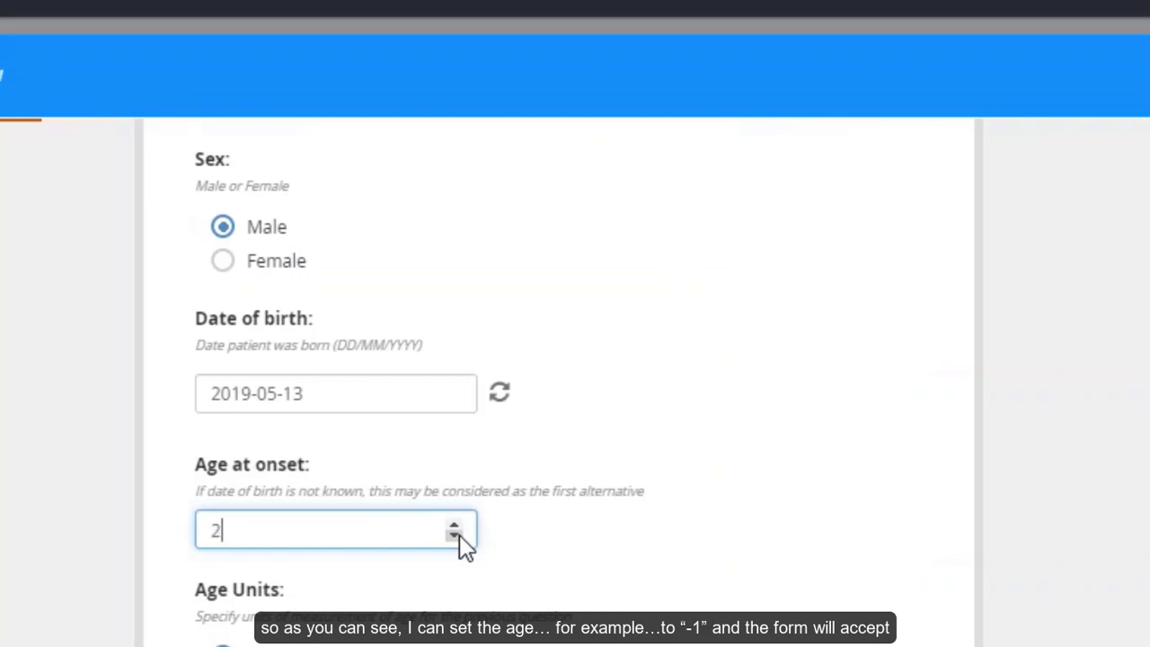
{"action": "left_click", "coordinate": [589, 593]}
{"action": "scroll", "coordinate": [313, 441], "scroll_direction": "down", "scroll_amount": 3}
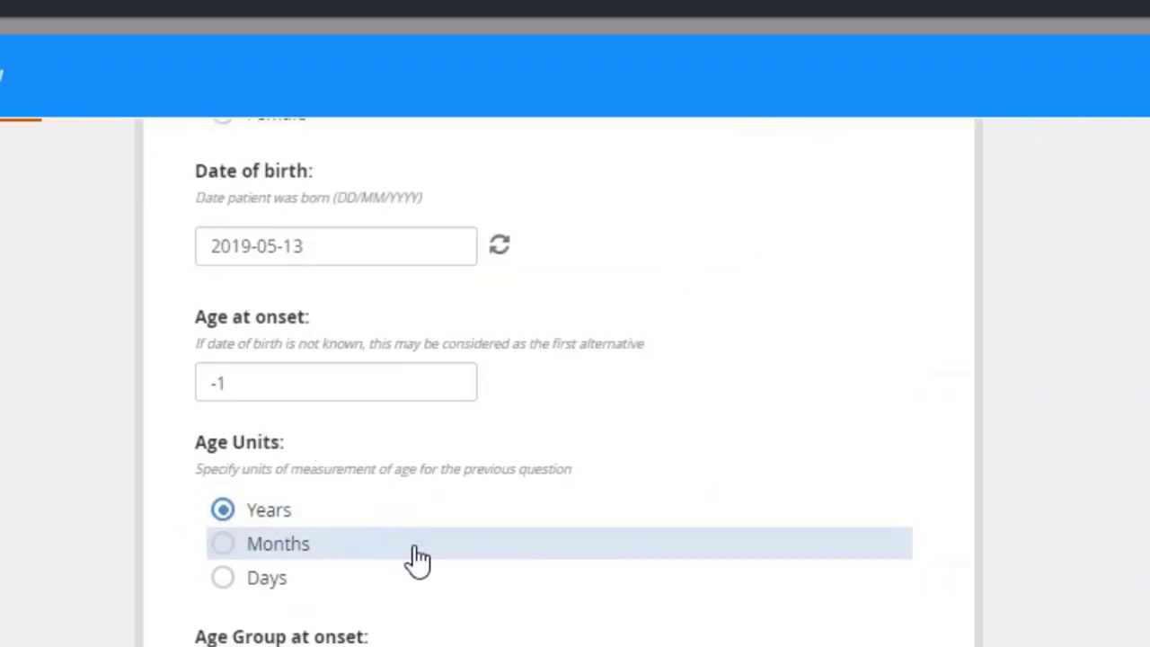
{"action": "scroll", "coordinate": [420, 558], "scroll_direction": "down", "scroll_amount": 2}
{"action": "scroll", "coordinate": [539, 539], "scroll_direction": "up", "scroll_amount": 3}
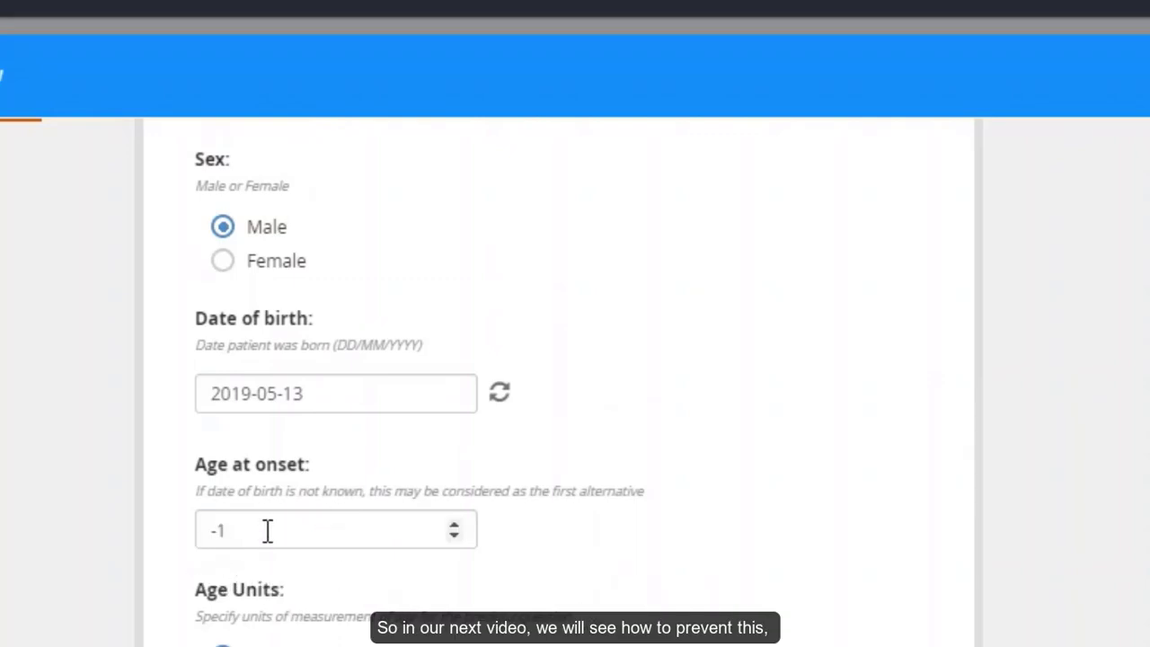
{"action": "scroll", "coordinate": [539, 476], "scroll_direction": "up", "scroll_amount": 2}
{"action": "scroll", "coordinate": [395, 378], "scroll_direction": "up", "scroll_amount": 3}
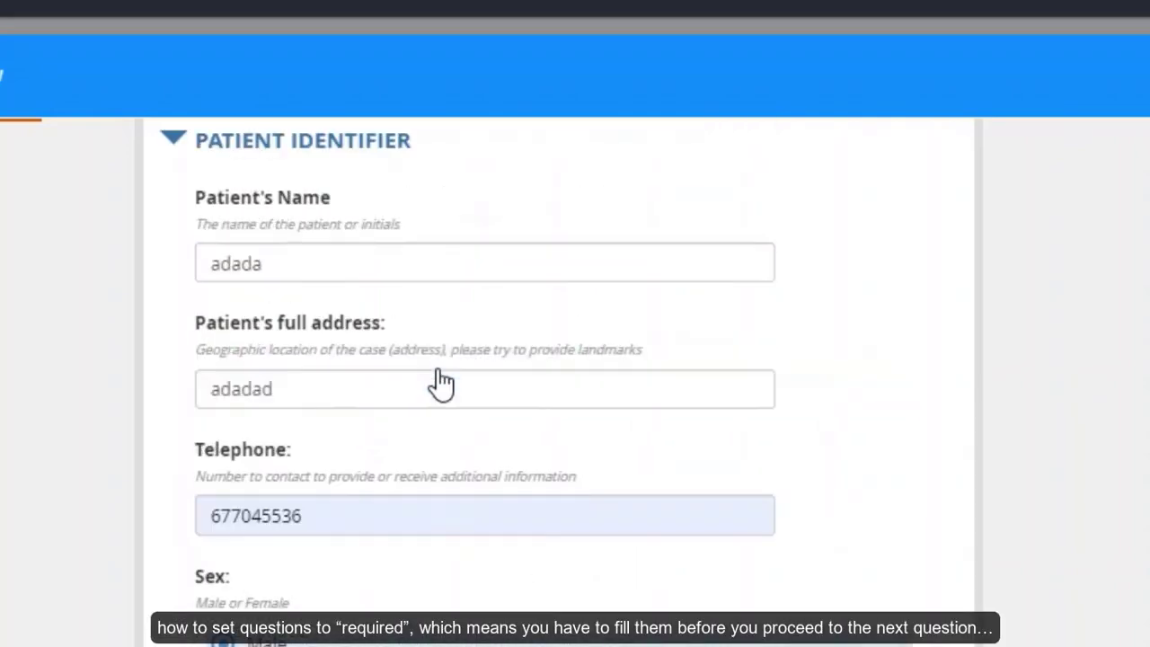
{"action": "scroll", "coordinate": [365, 388], "scroll_direction": "up", "scroll_amount": 2}
{"action": "scroll", "coordinate": [395, 368], "scroll_direction": "up", "scroll_amount": 3}
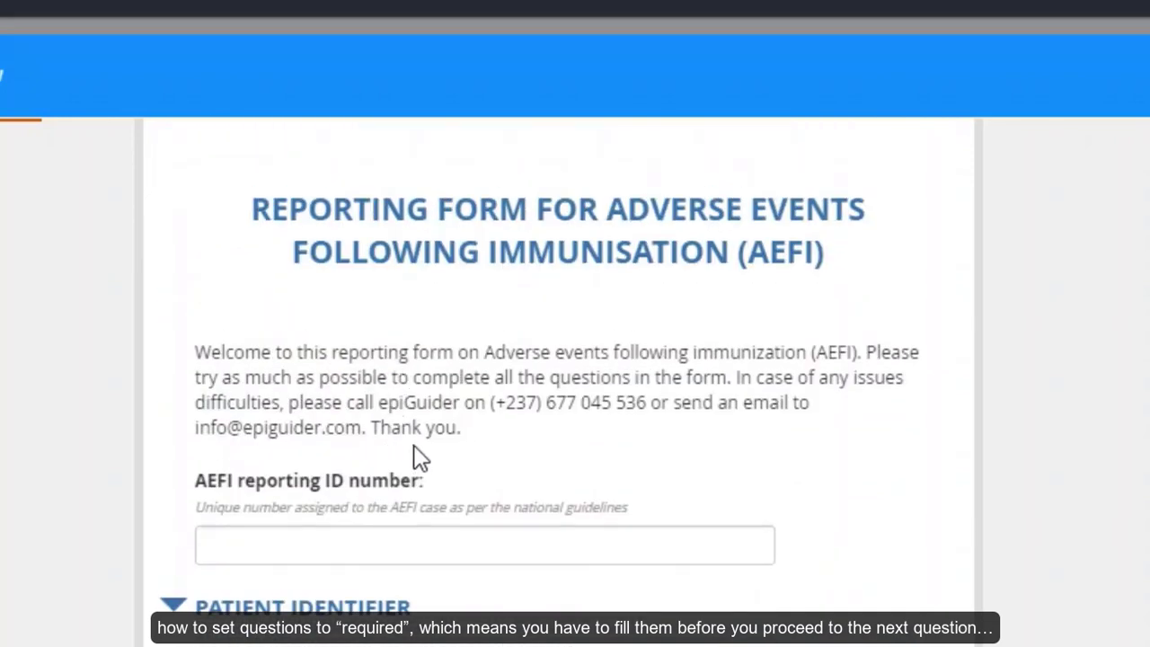